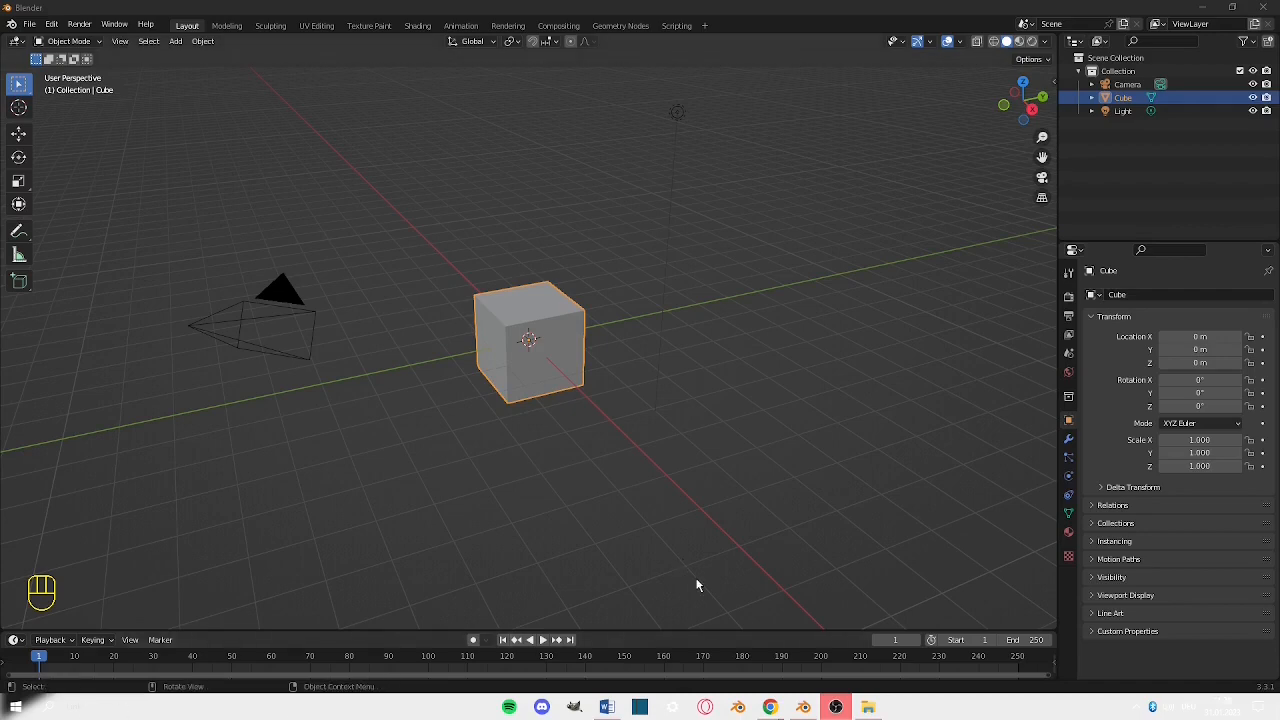
# Enter Edit Mode on the default cube and move its whole mesh freely a short distance.
pyautogui.moveTo(463, 349); pyautogui.dragTo(683, 395, button='middle')
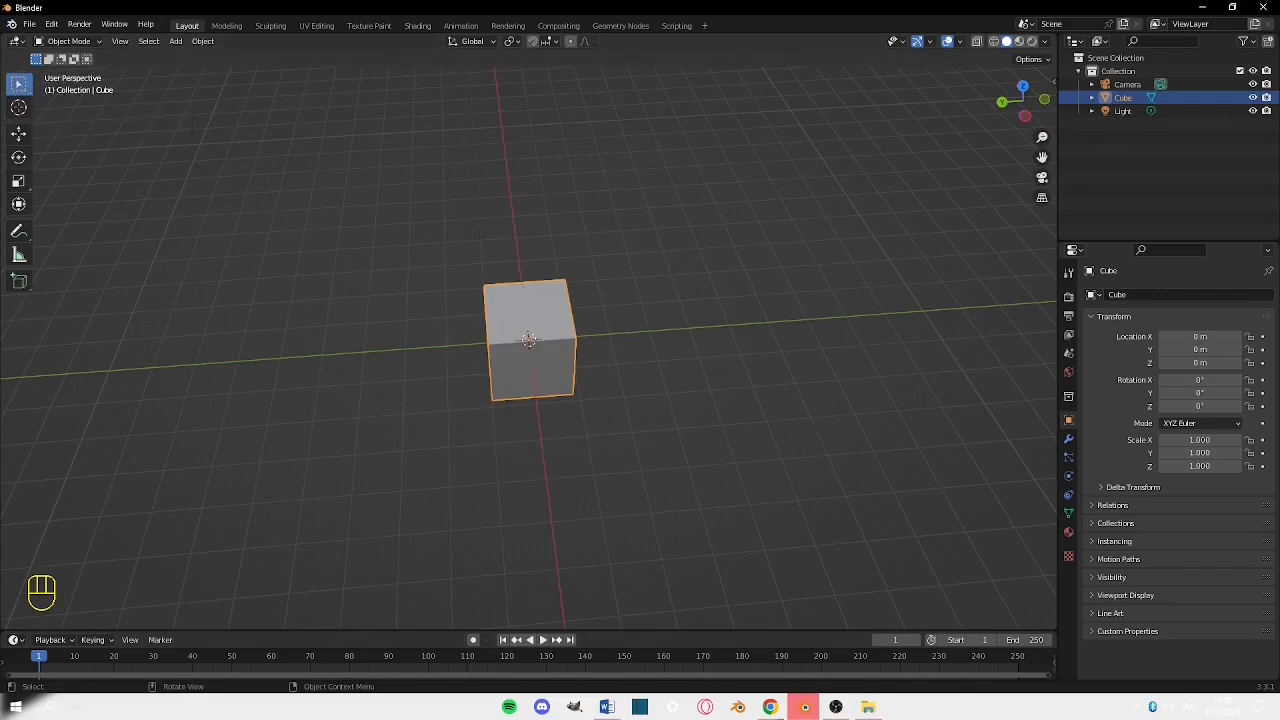
pyautogui.press('Tab')
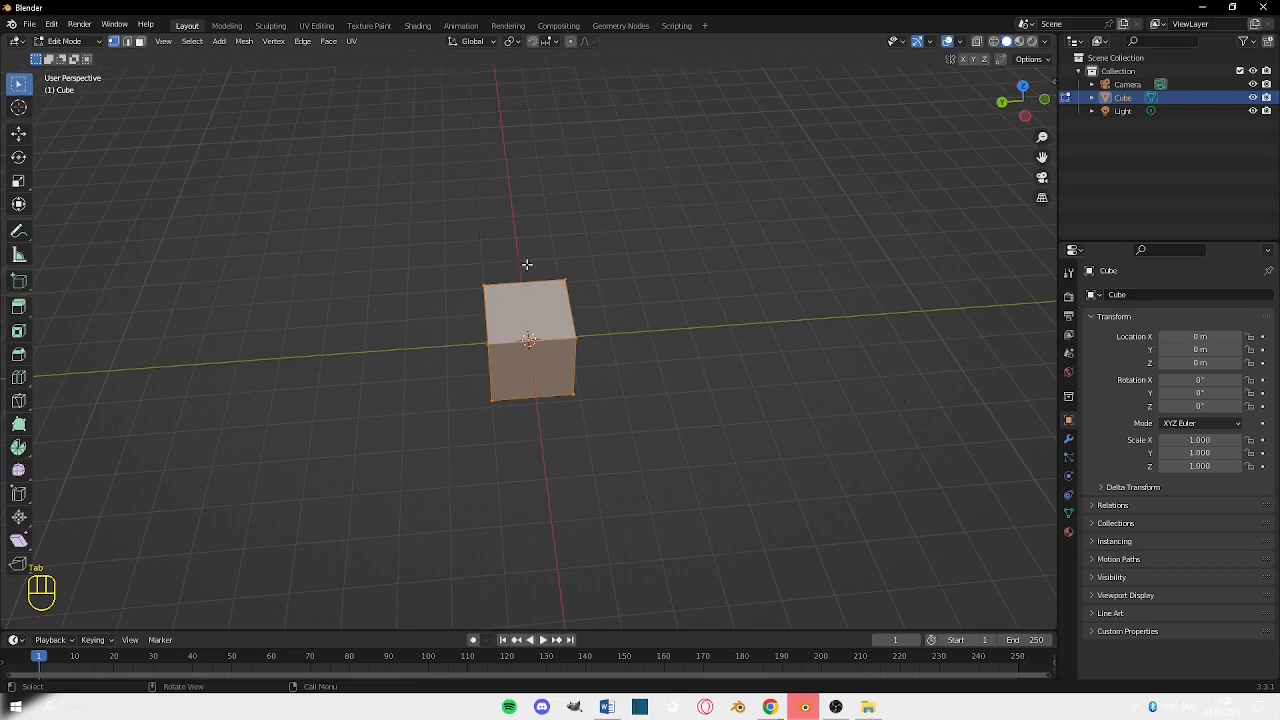
pyautogui.moveTo(430, 268); pyautogui.dragTo(583, 223, button='middle')
pyautogui.scroll(-1, 583, 224)
pyautogui.moveTo(680, 270); pyautogui.dragTo(570, 247, button='middle')
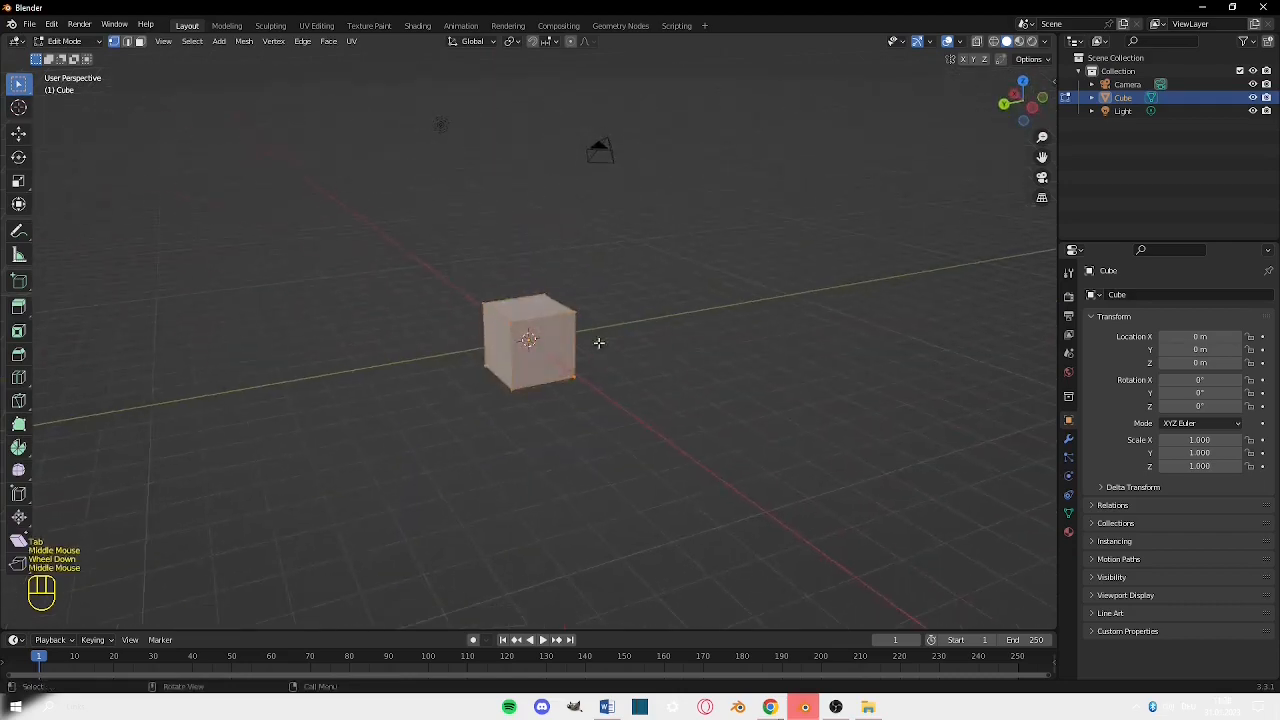
pyautogui.scroll(3, 598, 343)
pyautogui.moveTo(640, 371); pyautogui.dragTo(679, 342, button='middle')
pyautogui.moveTo(577, 326); pyautogui.dragTo(634, 371, button='middle')
pyautogui.press('g')
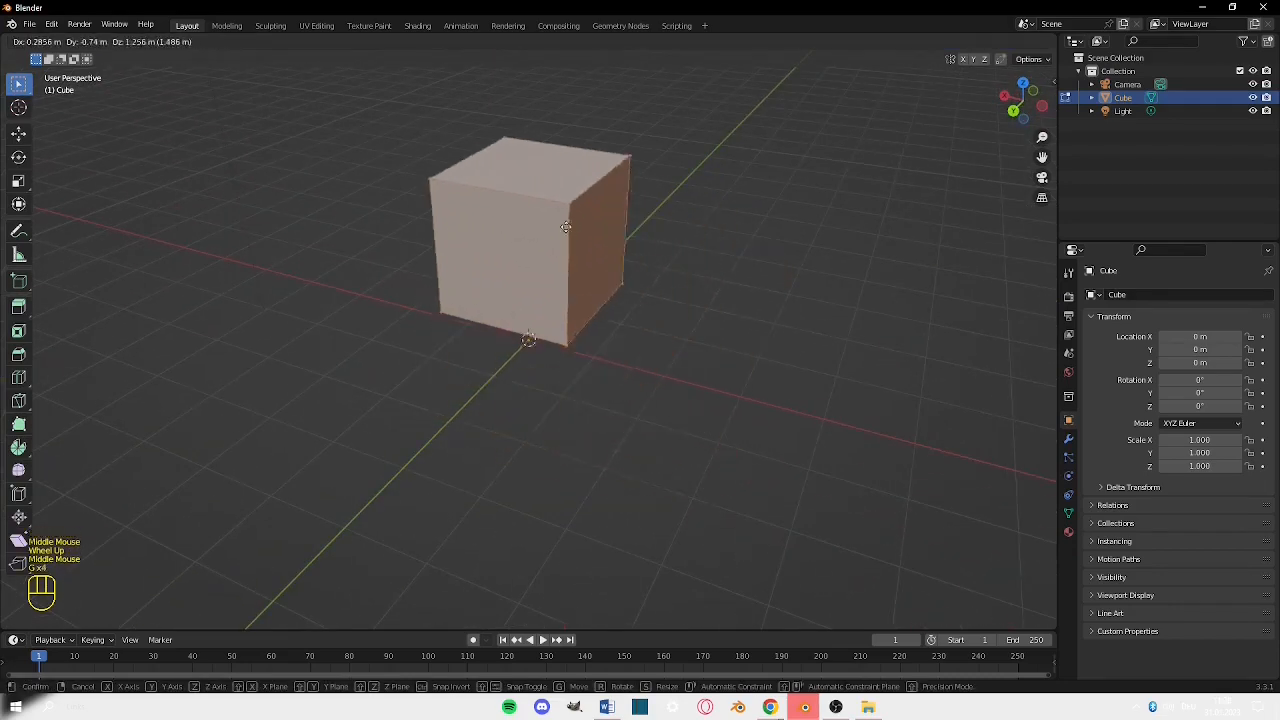
pyautogui.click(675, 175)
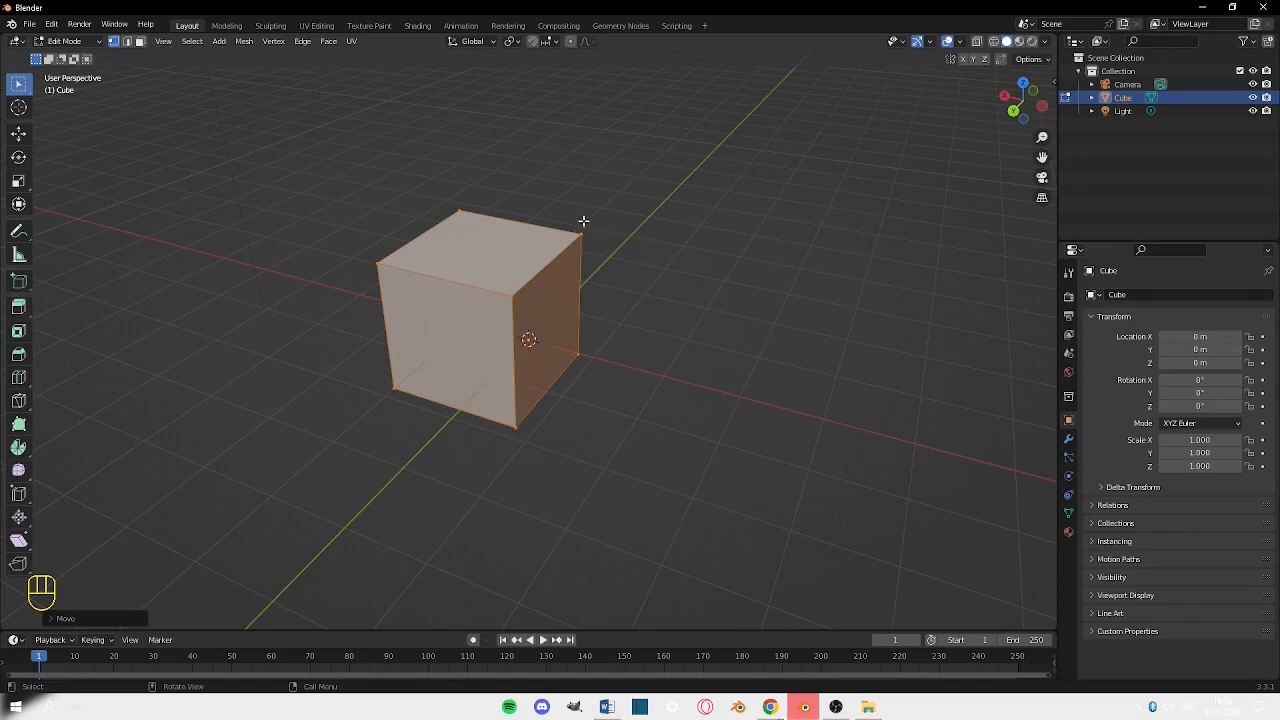
# Switch the cube from Edit Mode back to Object Mode.
pyautogui.scroll(-3, 456, 542)
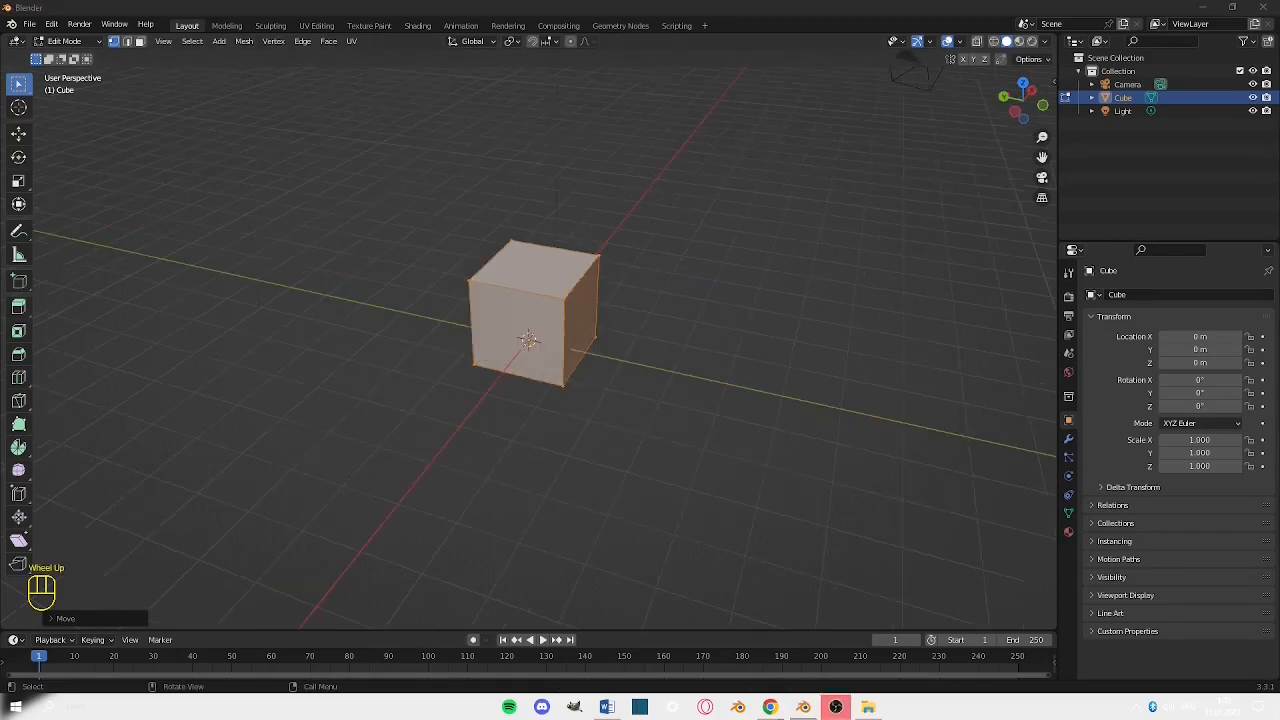
pyautogui.moveTo(669, 329); pyautogui.dragTo(877, 354, button='middle')
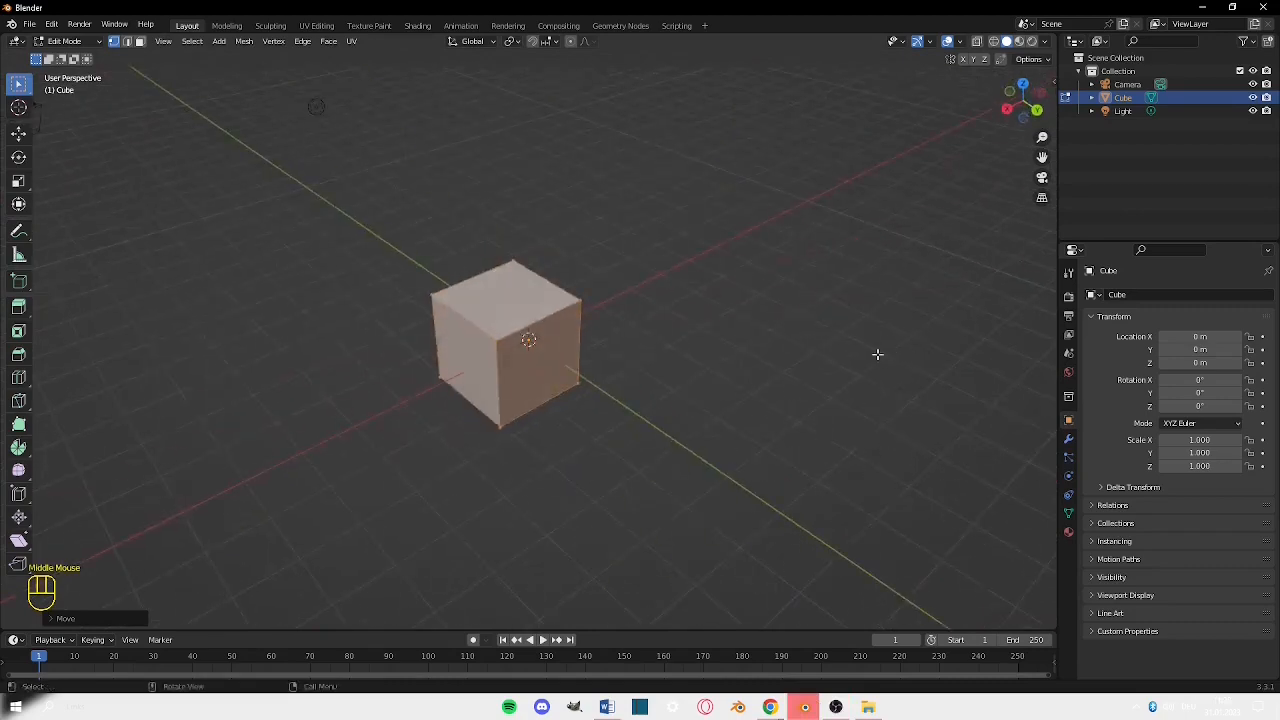
pyautogui.moveTo(303, 344); pyautogui.dragTo(789, 352, button='middle')
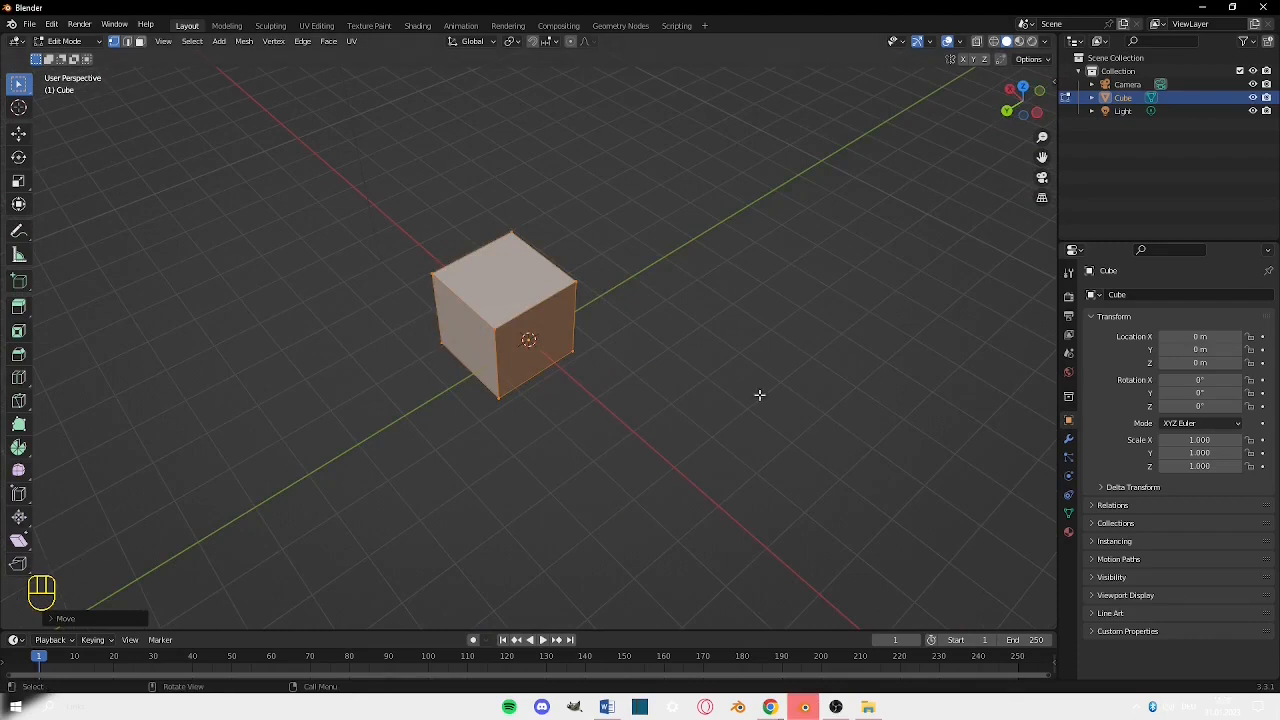
pyautogui.moveTo(538, 340); pyautogui.dragTo(409, 254, button='middle')
pyautogui.press('Tab')
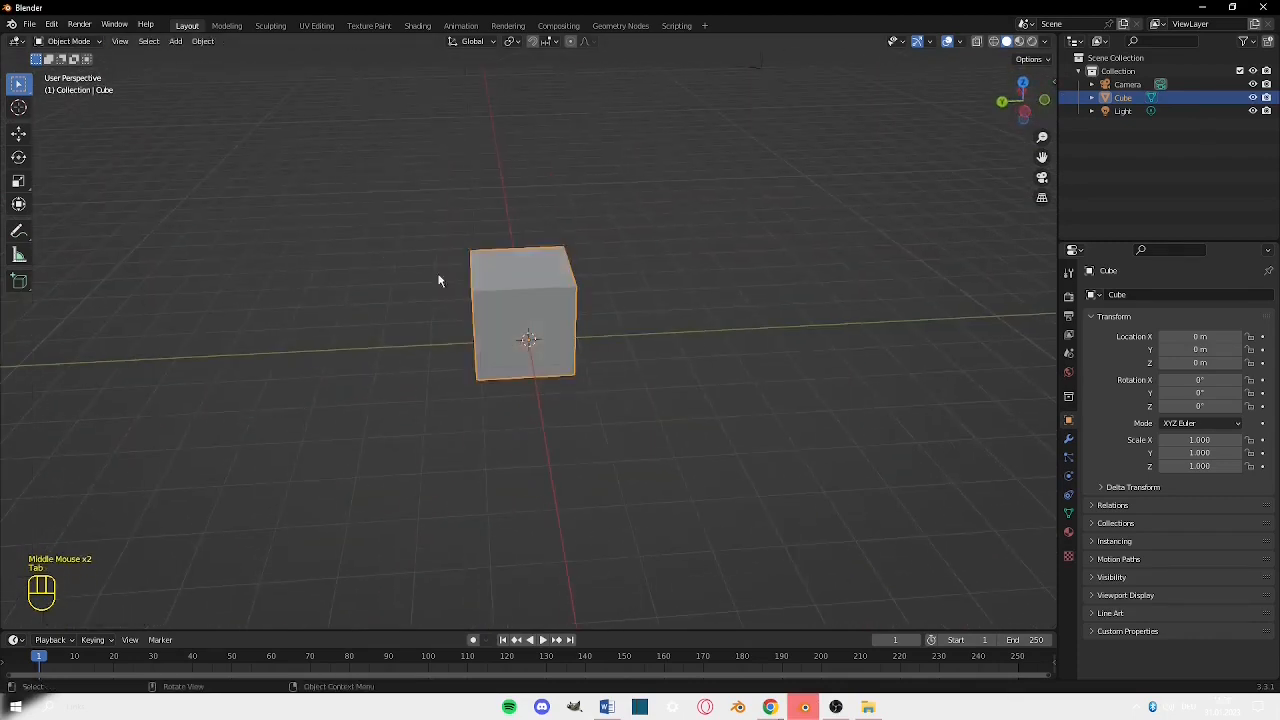
# Undo the mode switches, the mesh move and the cube's selection one after another.
pyautogui.moveTo(111, 259); pyautogui.dragTo(856, 403, button='middle')
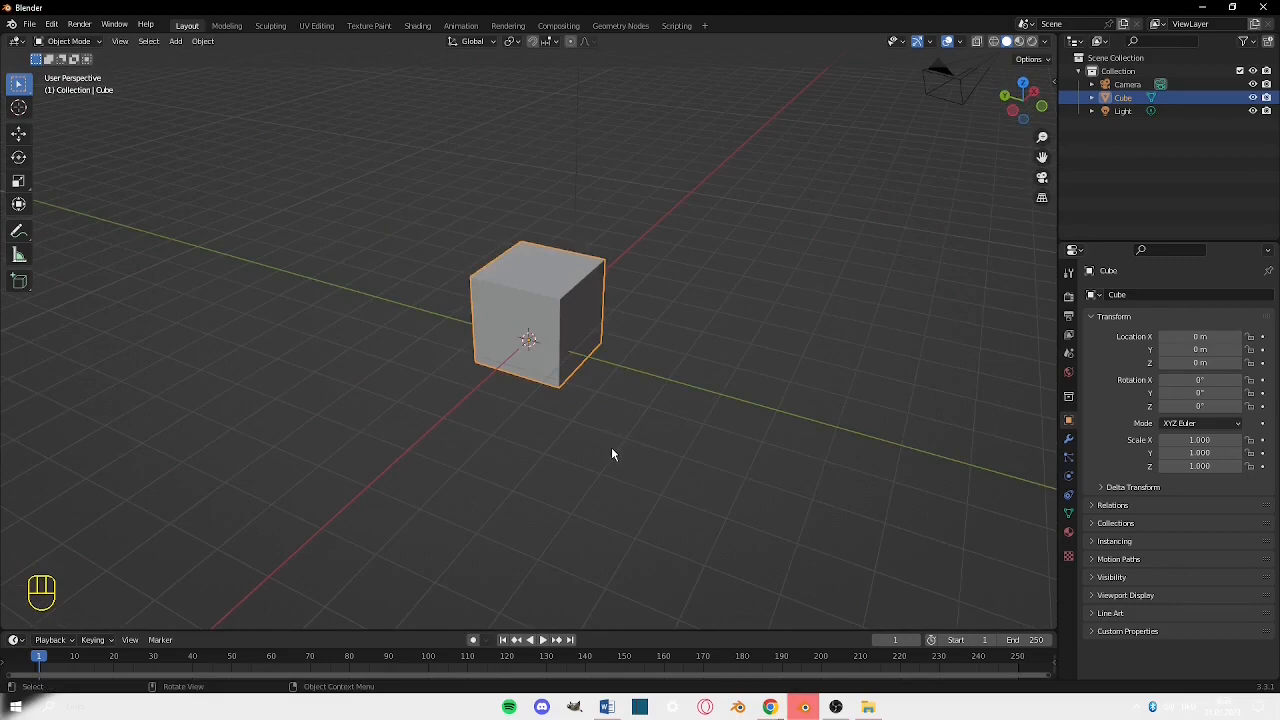
pyautogui.moveTo(589, 309); pyautogui.dragTo(786, 313, button='middle')
pyautogui.moveTo(665, 303); pyautogui.dragTo(655, 302, button='middle')
pyautogui.hotkey('ctrl', 'z')
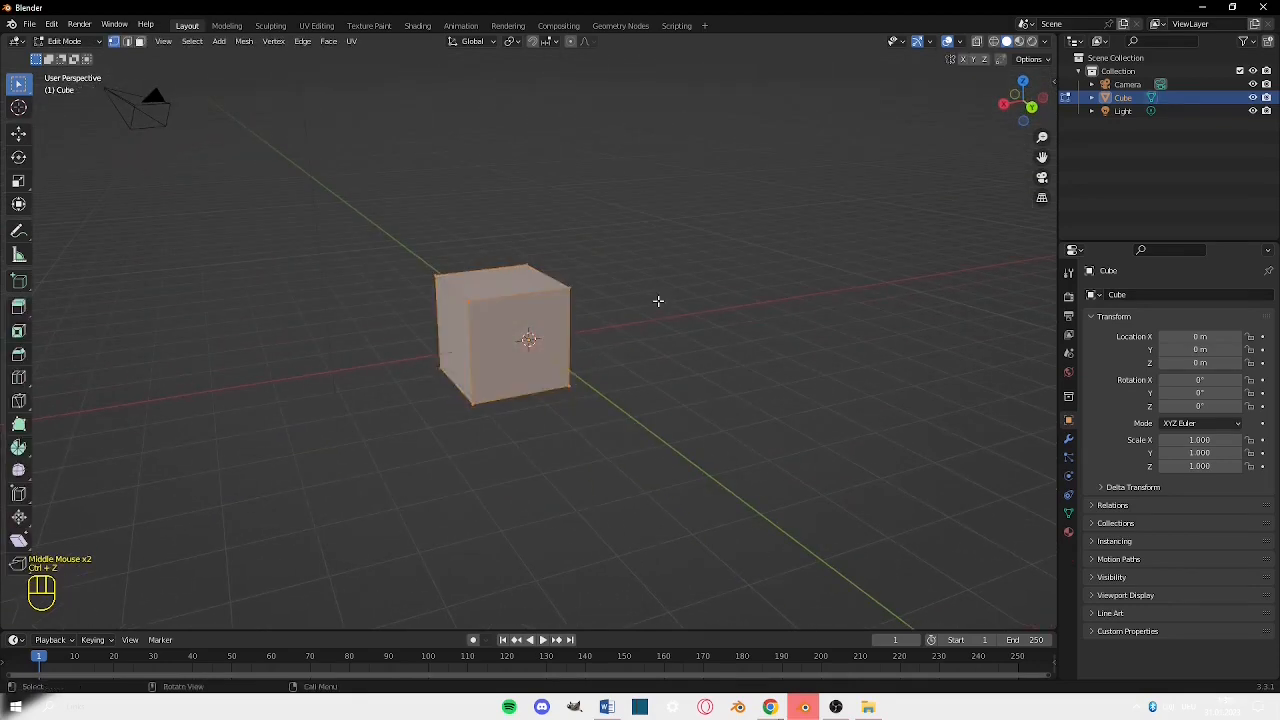
pyautogui.hotkey('ctrl', 'z')
pyautogui.hotkey('ctrl', 'z')
pyautogui.moveTo(626, 314); pyautogui.dragTo(793, 353, button='middle')
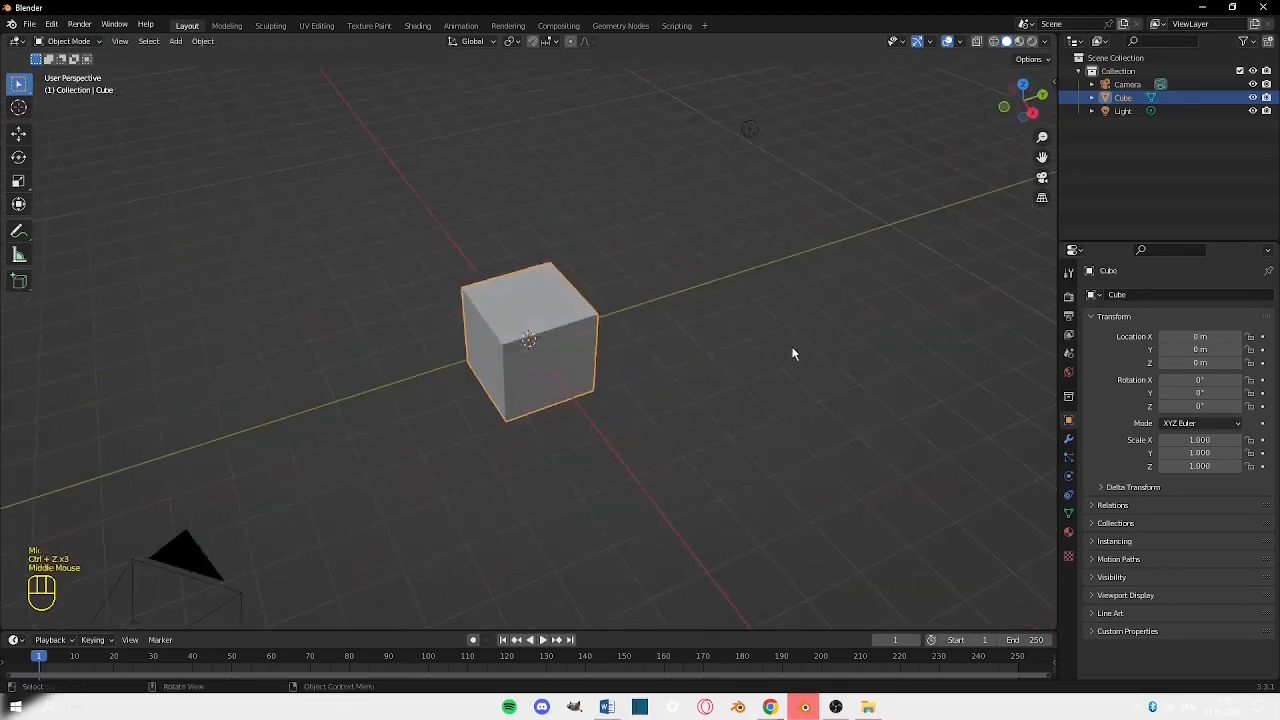
pyautogui.moveTo(600, 385); pyautogui.dragTo(676, 370, button='middle')
pyautogui.moveTo(546, 377); pyautogui.dragTo(675, 350, button='middle')
pyautogui.hotkey('ctrl', 'z')
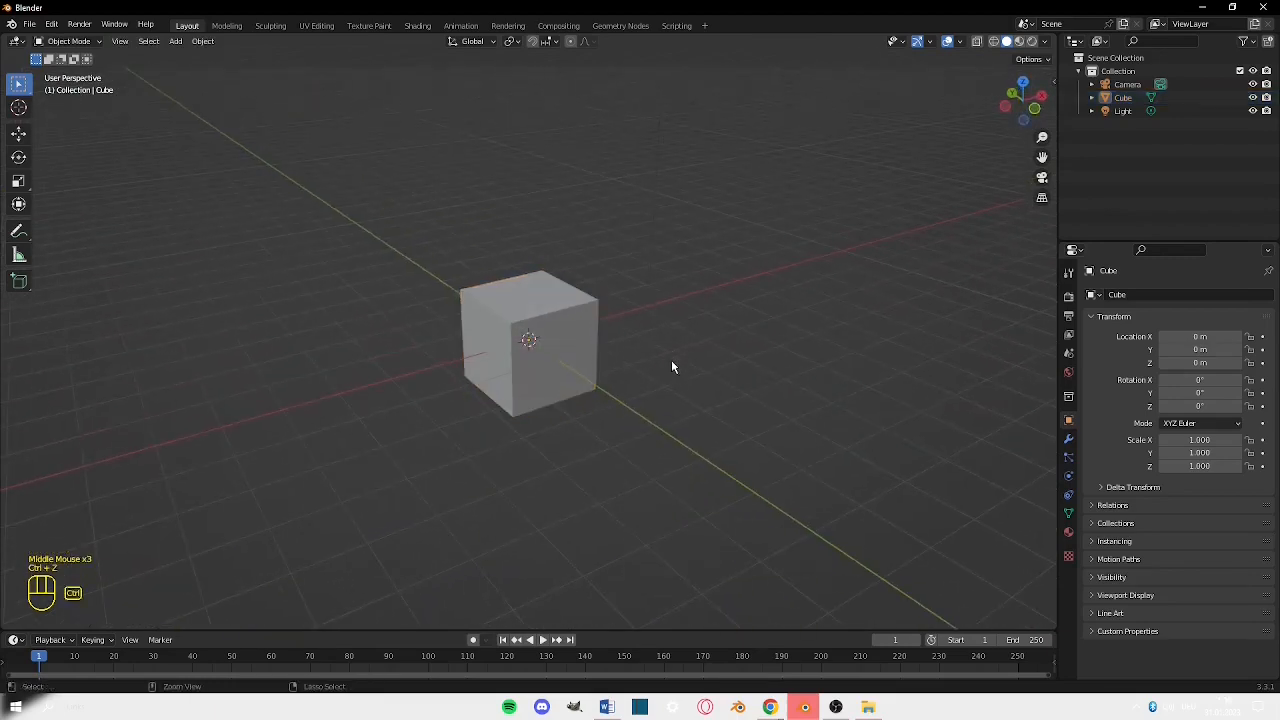
pyautogui.press('ctrl')
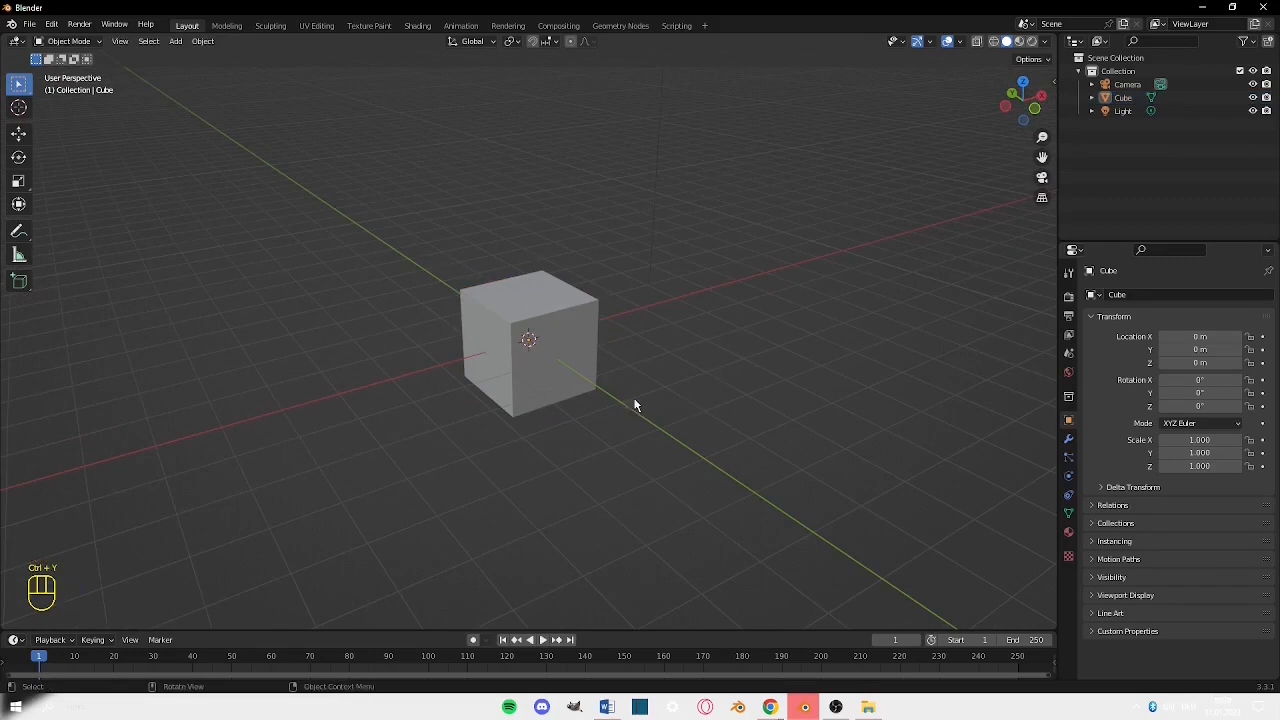
# Look up the Redo command and redo the cube's selection, the Edit Mode switch and the mesh move.
pyautogui.click(55, 28)
pyautogui.click(51, 28)
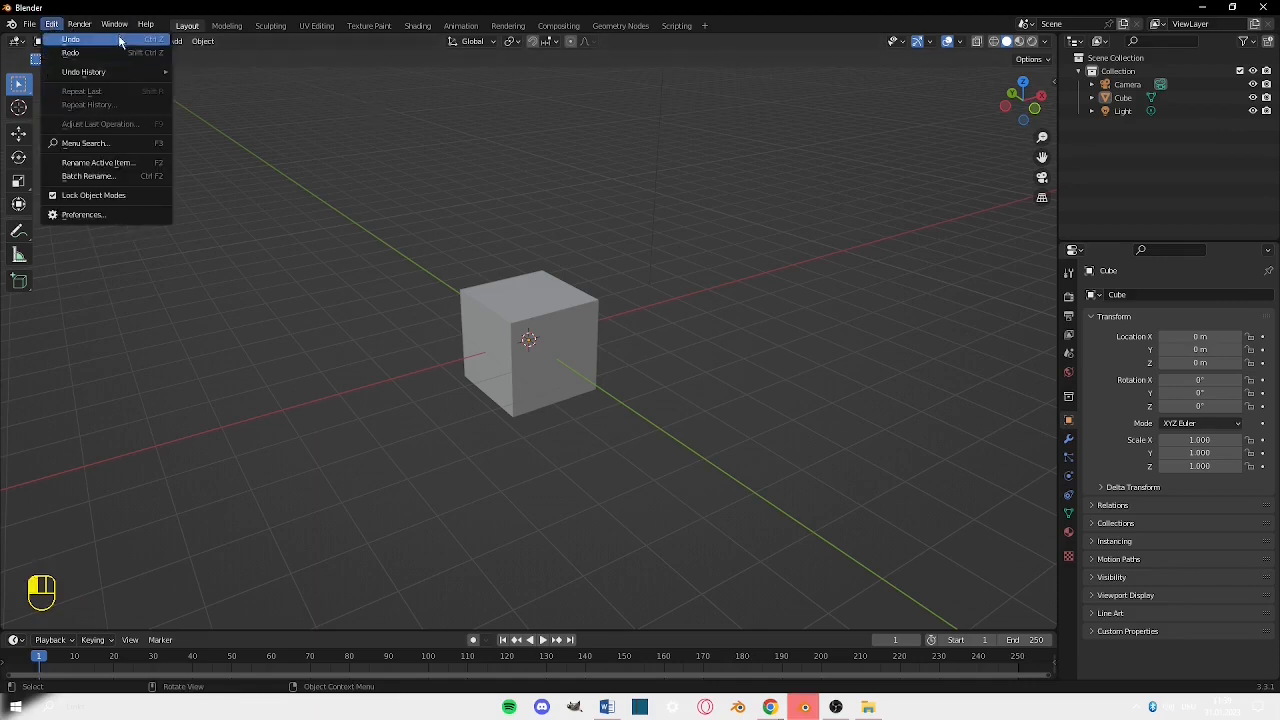
pyautogui.moveTo(368, 282); pyautogui.dragTo(529, 323, button='middle')
pyautogui.press('shift')
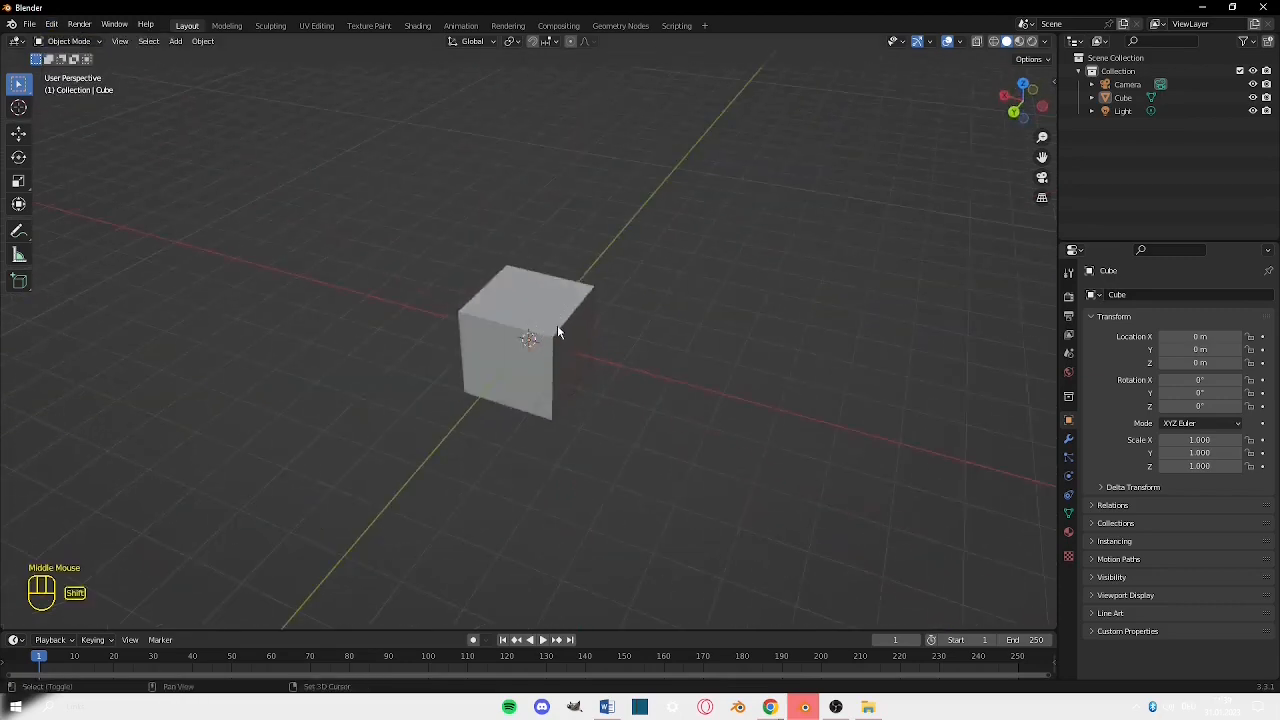
pyautogui.hotkey('ctrl', 'shift', 'z')
pyautogui.hotkey('ctrl', 'shift', 'z')
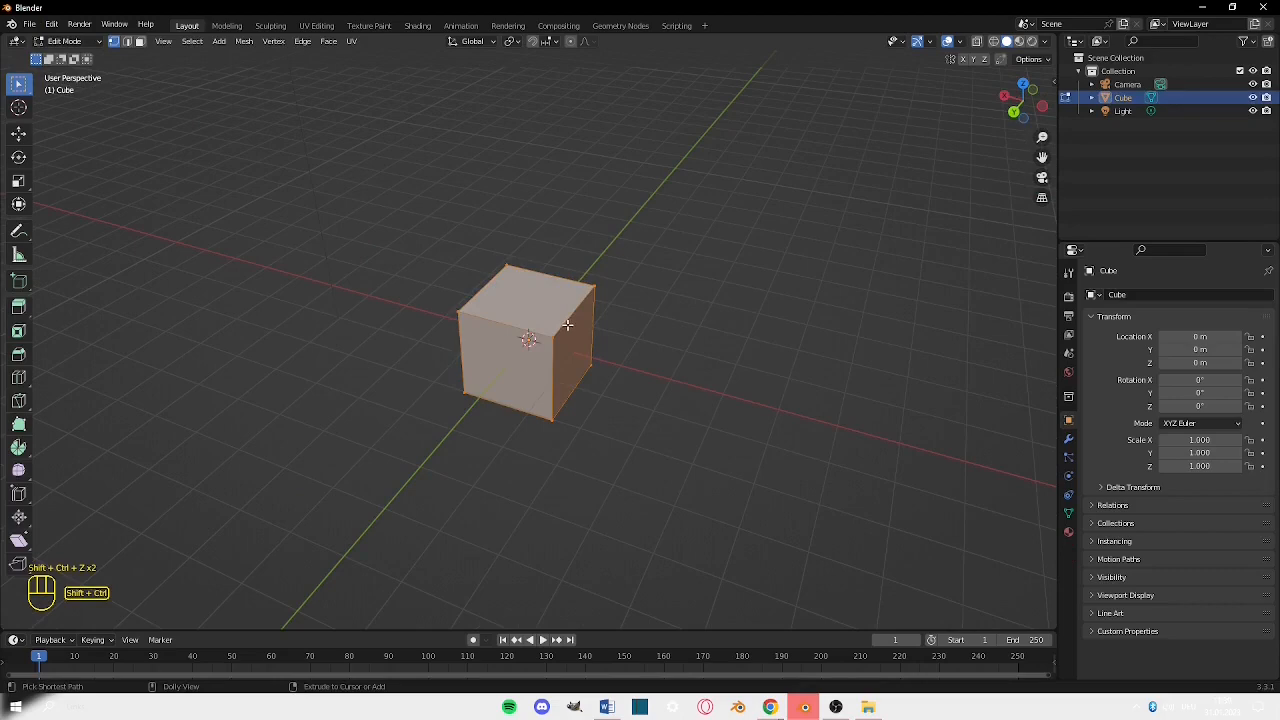
pyautogui.moveTo(780, 383); pyautogui.dragTo(818, 372, button='middle')
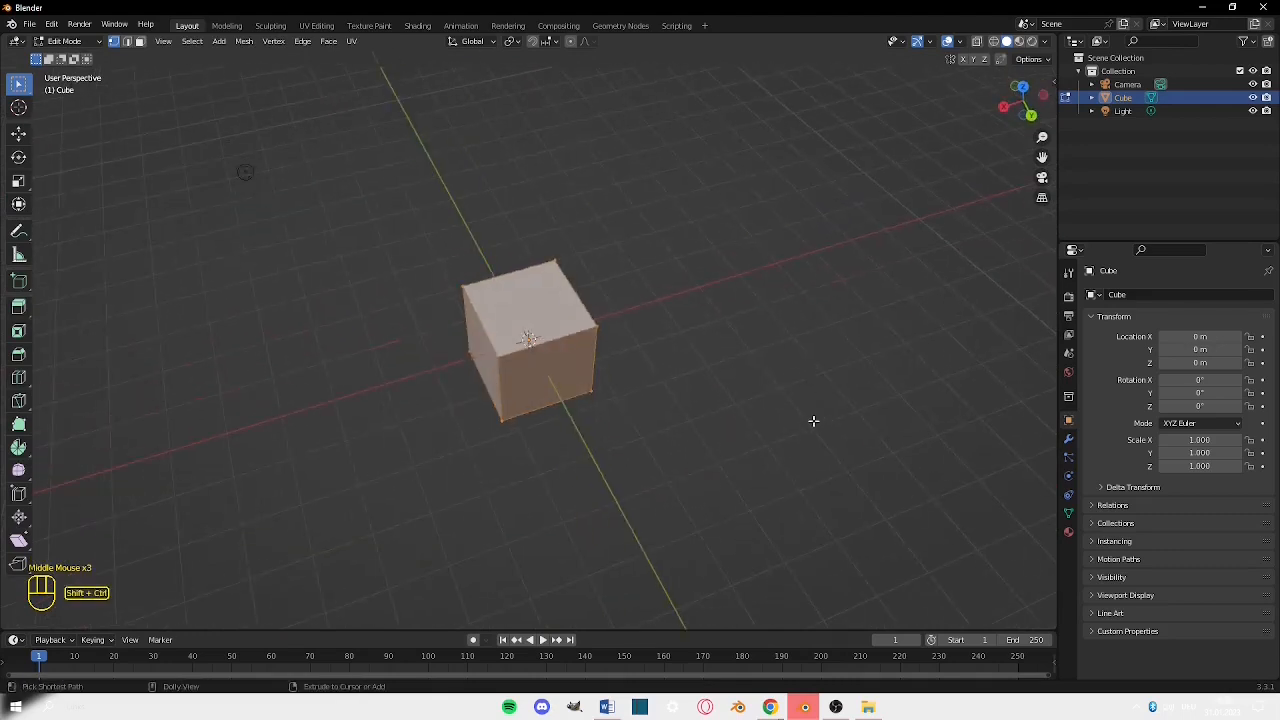
pyautogui.hotkey('ctrl', 'shift', 'z')
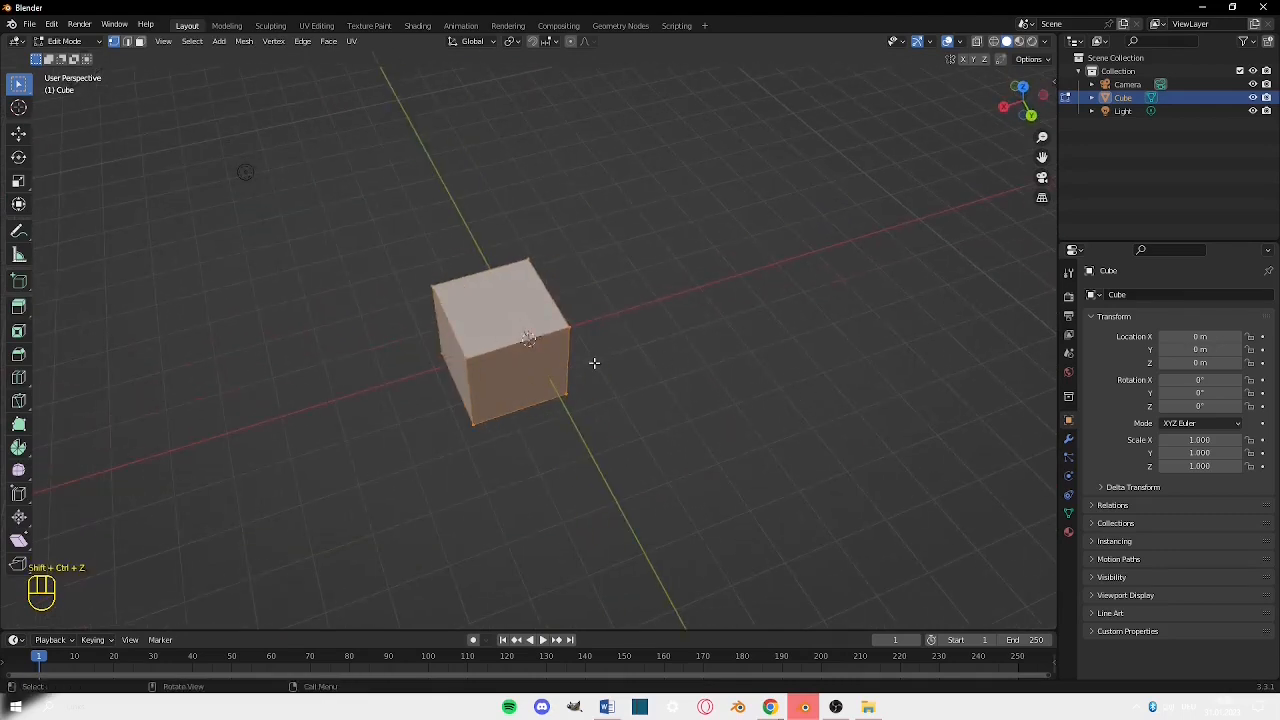
# Undo the redone mesh move, the Edit Mode switch and the selection changes on the cube.
pyautogui.hotkey('ctrl', 'z')
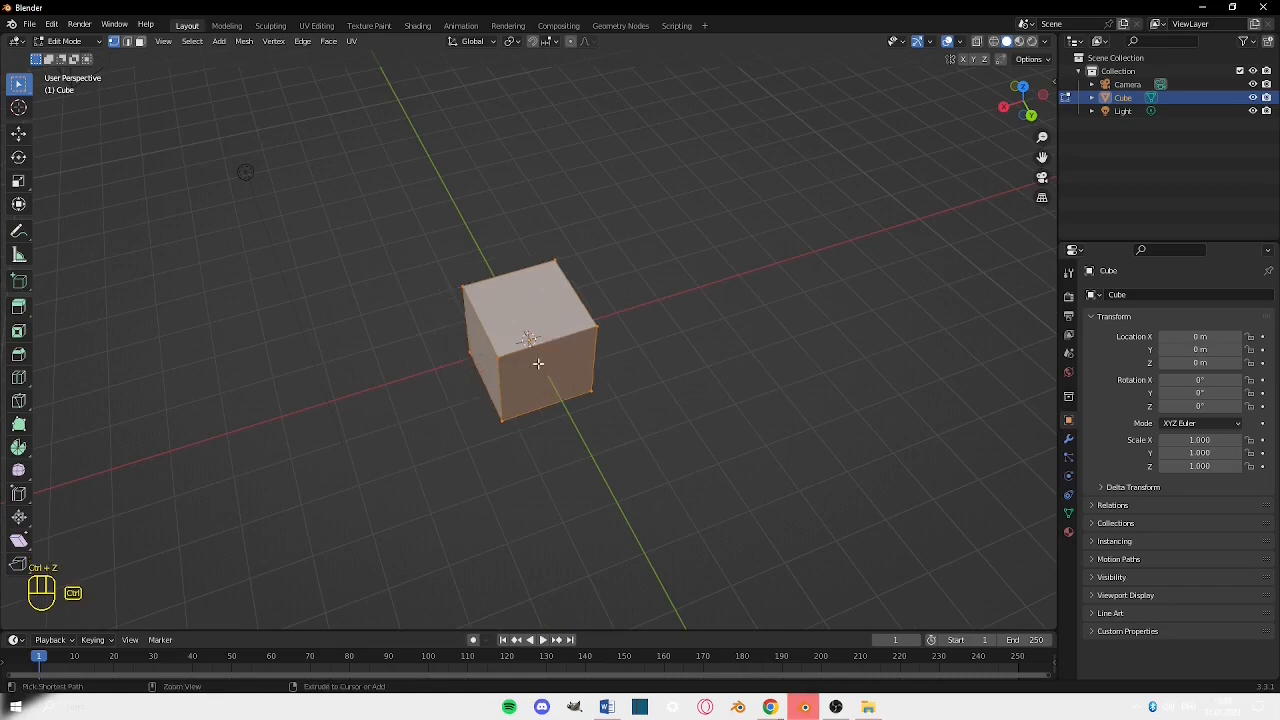
pyautogui.hotkey('ctrl', 'z')
pyautogui.hotkey('ctrl', 'z')
pyautogui.hotkey('ctrl', 'z')
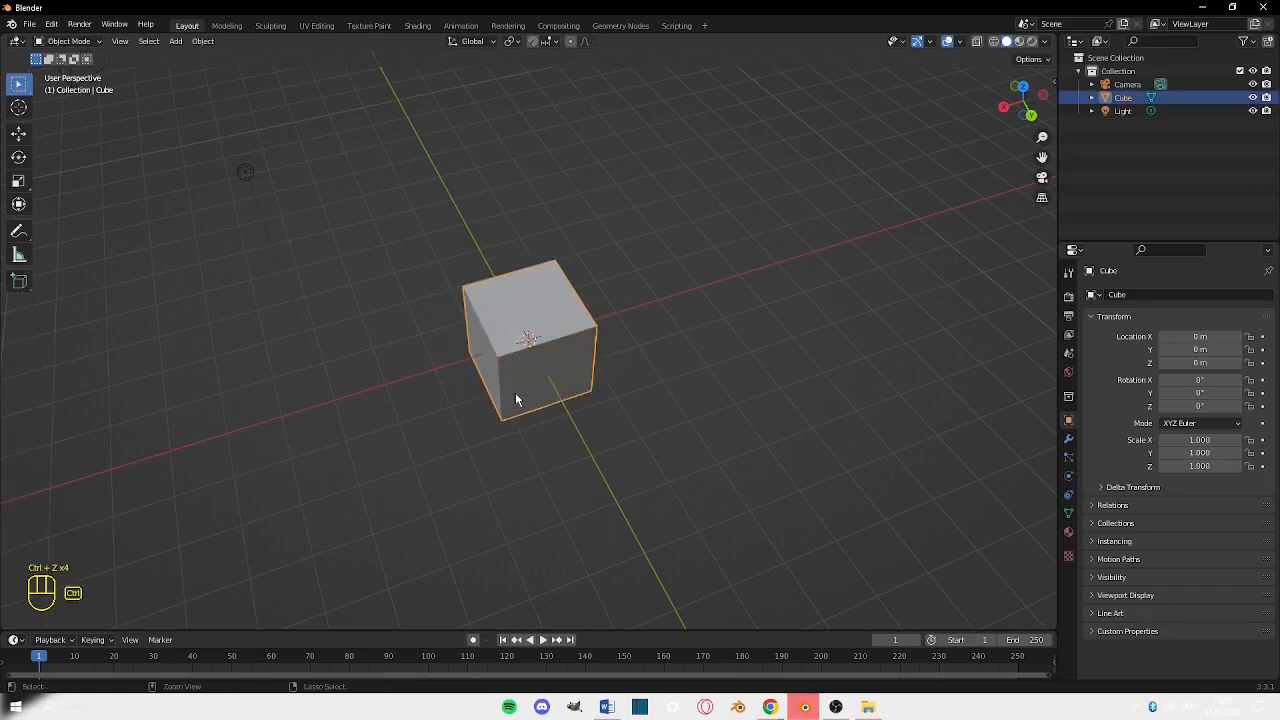
pyautogui.moveTo(516, 395); pyautogui.dragTo(651, 316, button='middle')
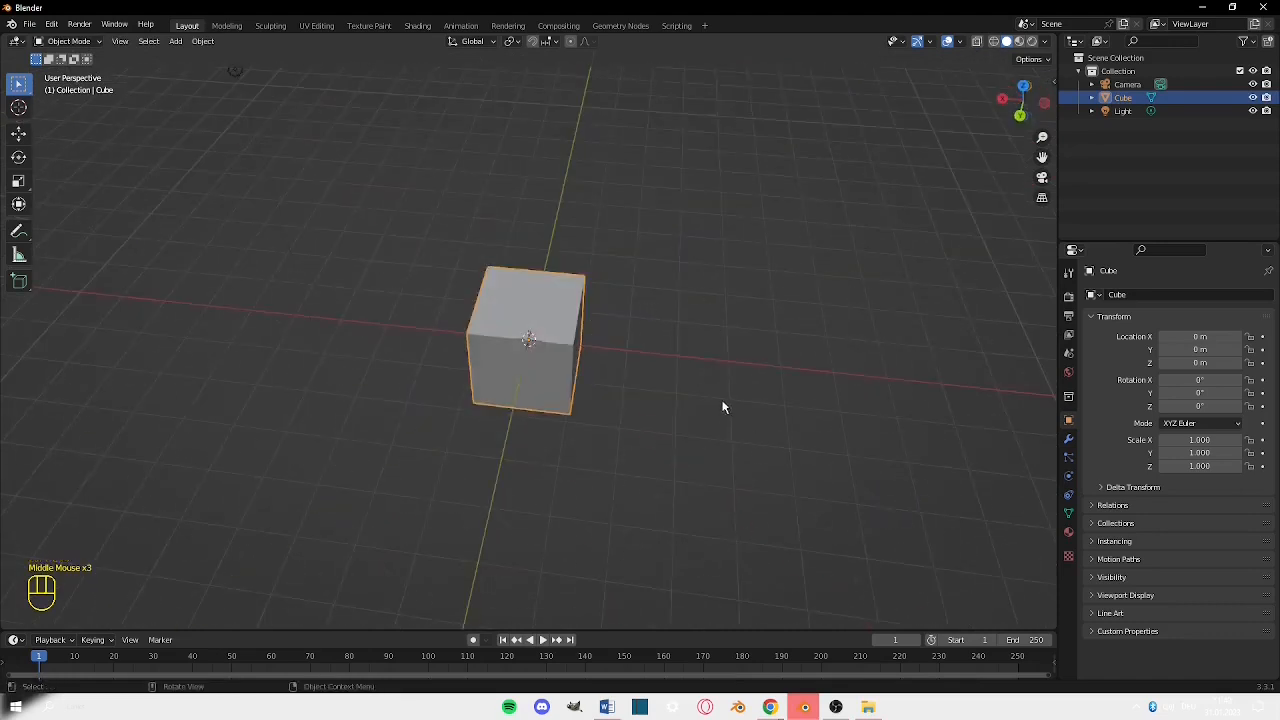
# Redo the last two selection changes on the cube in Object Mode.
pyautogui.hotkey('ctrl', 'shift')
pyautogui.hotkey('ctrl', 'shift', 'z')
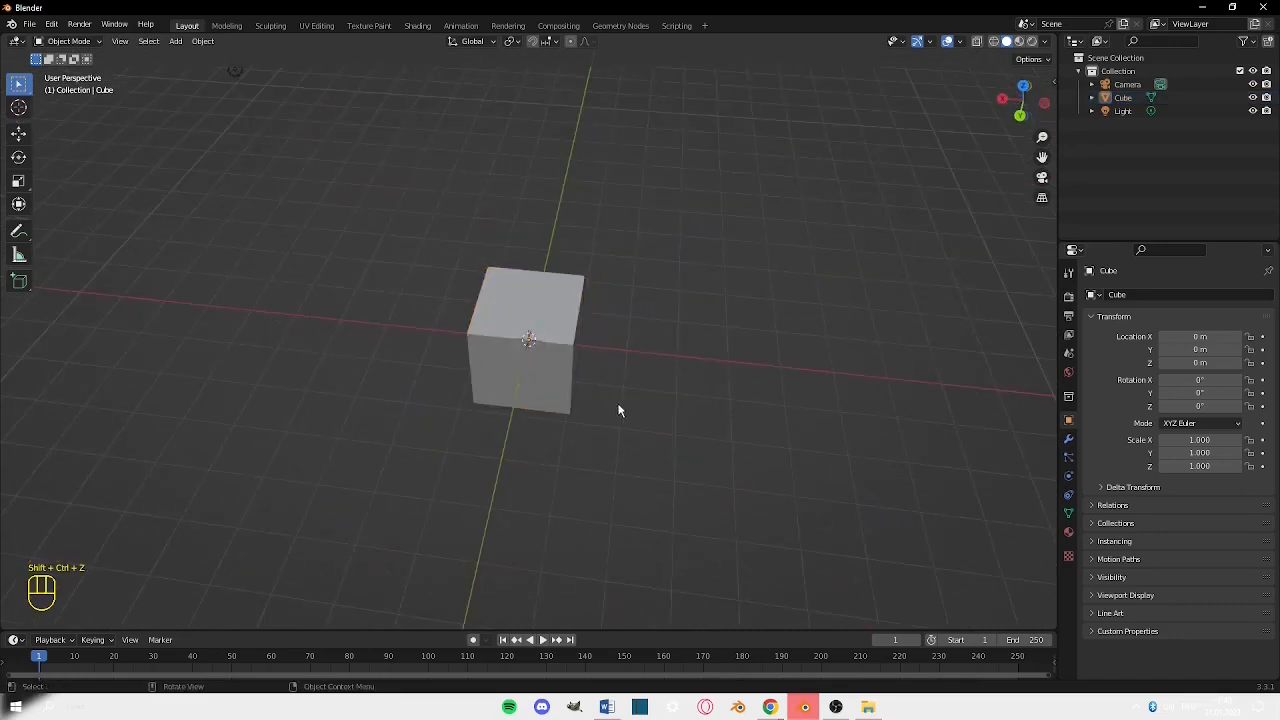
pyautogui.hotkey('ctrl', 'shift', 'z')
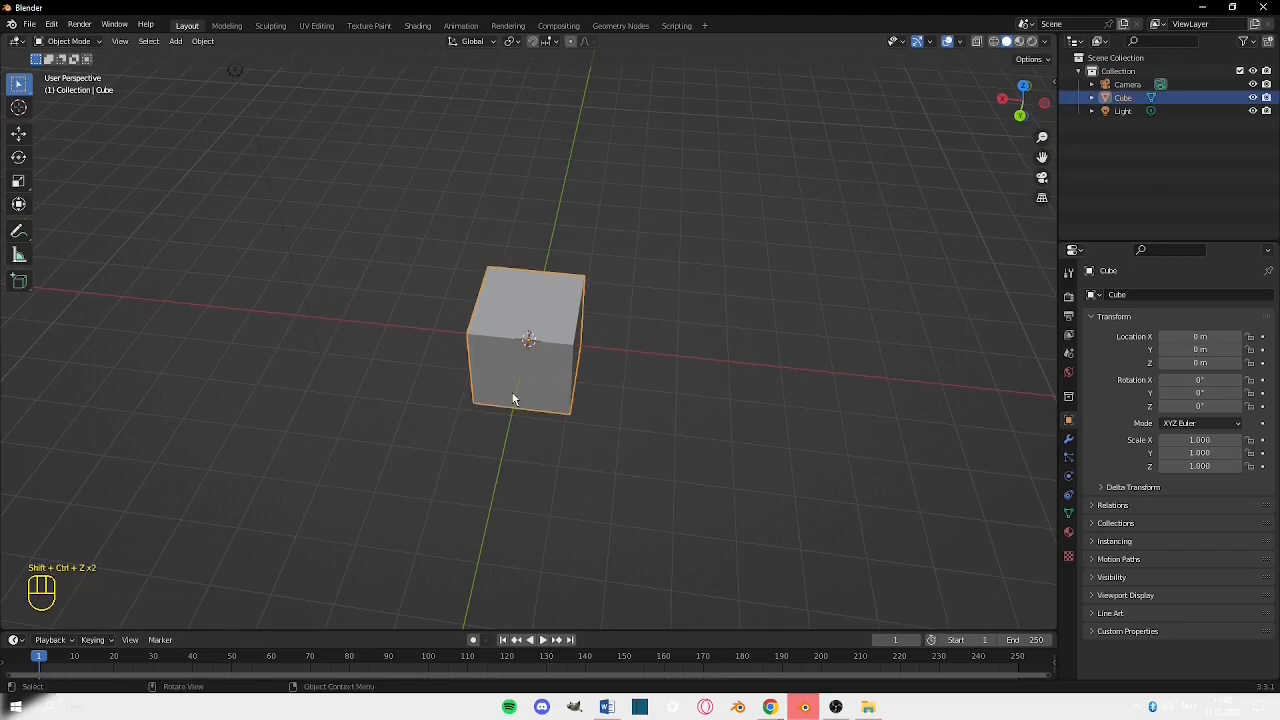
pyautogui.hotkey('ctrl', 'y')
pyautogui.moveTo(342, 335); pyautogui.dragTo(741, 256, button='middle')
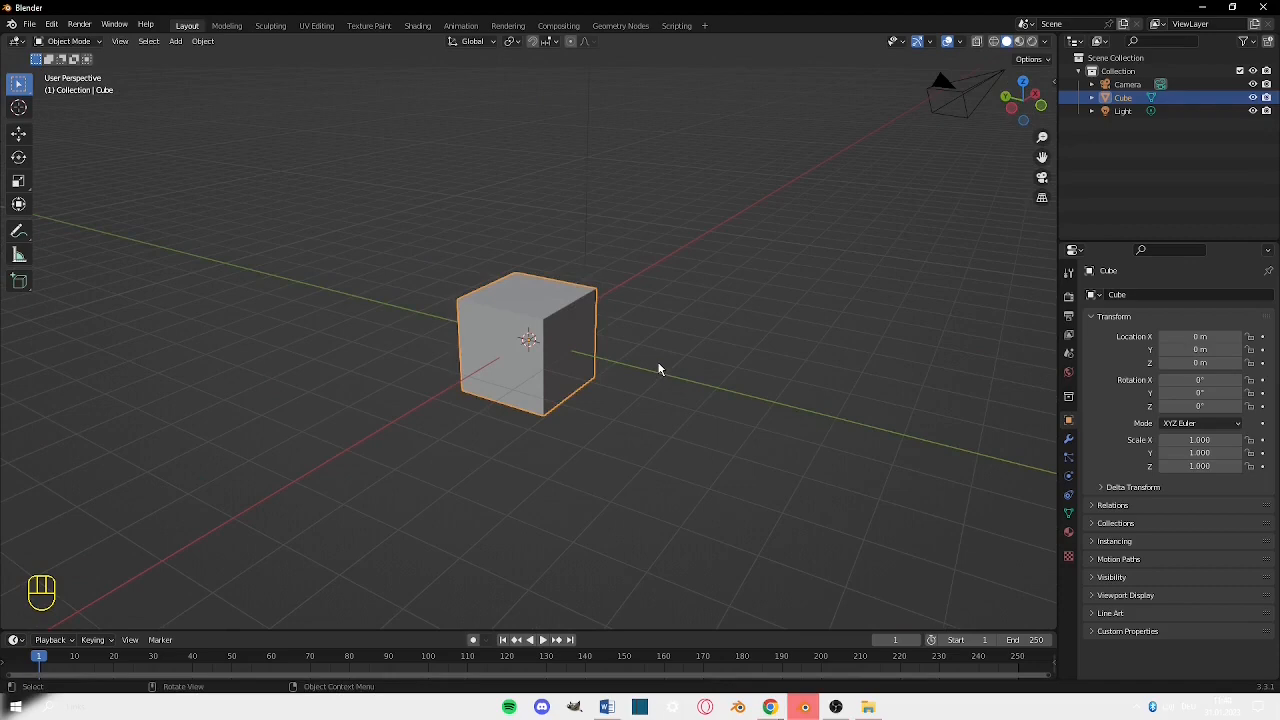
# Move the whole cube freely in Object Mode and undo that move.
pyautogui.moveTo(709, 439); pyautogui.dragTo(850, 212, button='middle')
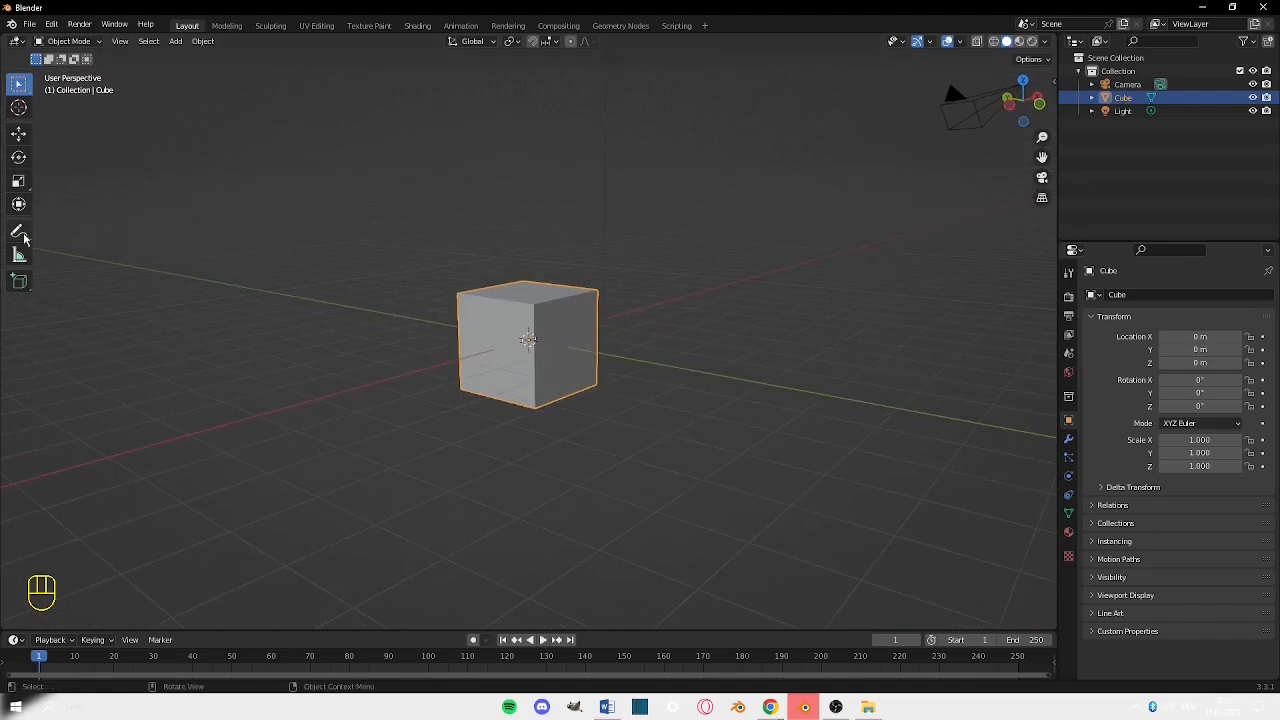
pyautogui.moveTo(612, 330); pyautogui.dragTo(556, 289, button='middle')
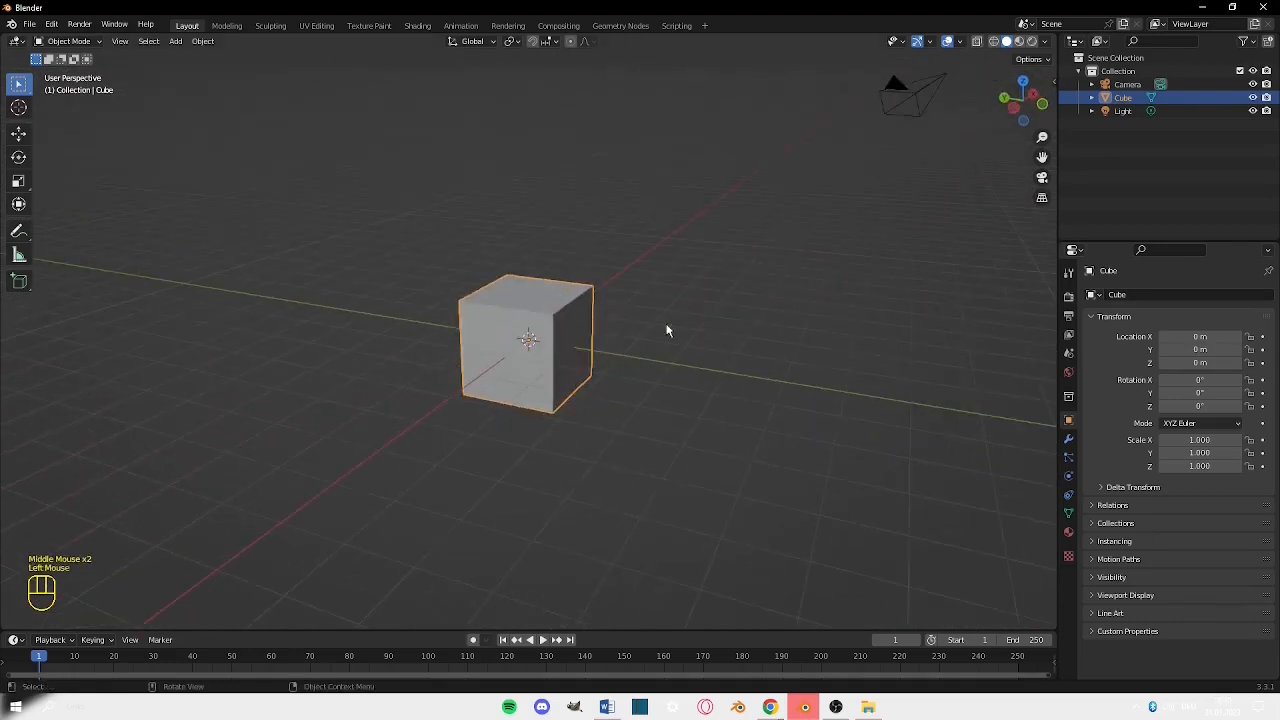
pyautogui.moveTo(668, 331); pyautogui.dragTo(753, 310, button='middle')
pyautogui.press('g')
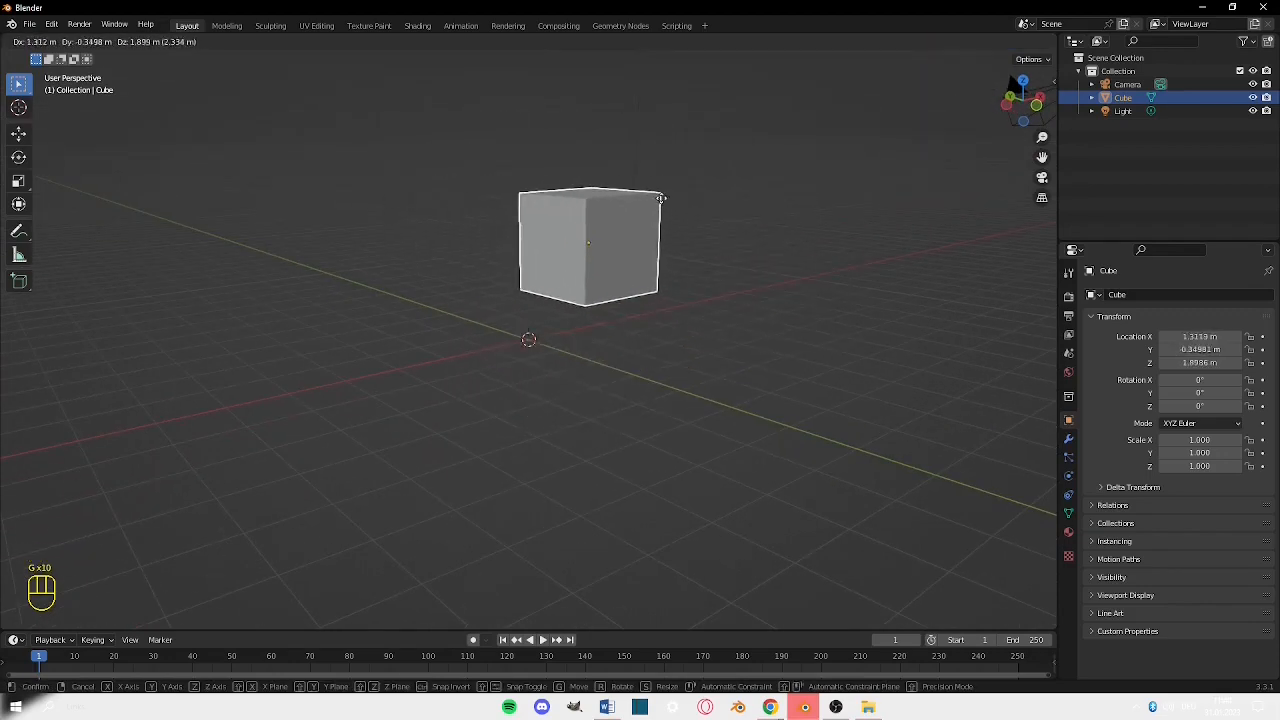
pyautogui.click(634, 216)
pyautogui.hotkey('ctrl', 'z')
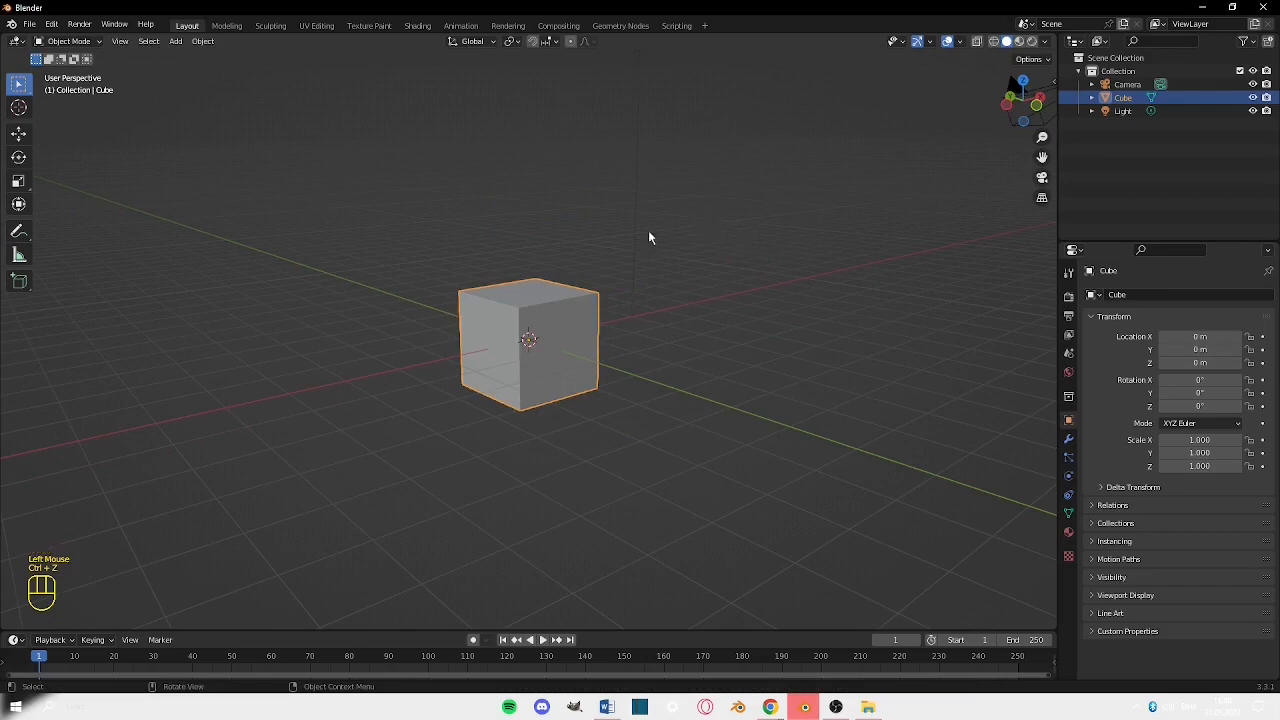
# Try constraining the cube's move to the Z and X axes, and place it about 5.33 m along the global Y axis.
pyautogui.press('g')
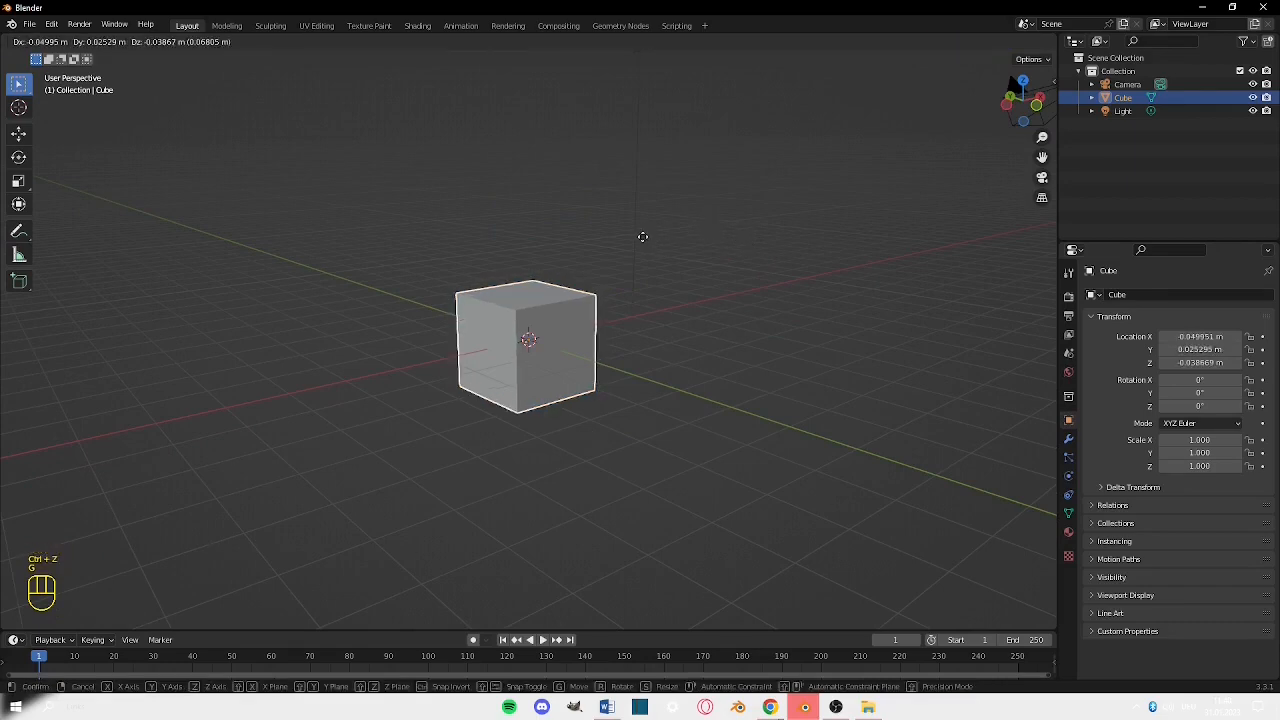
pyautogui.press('z')
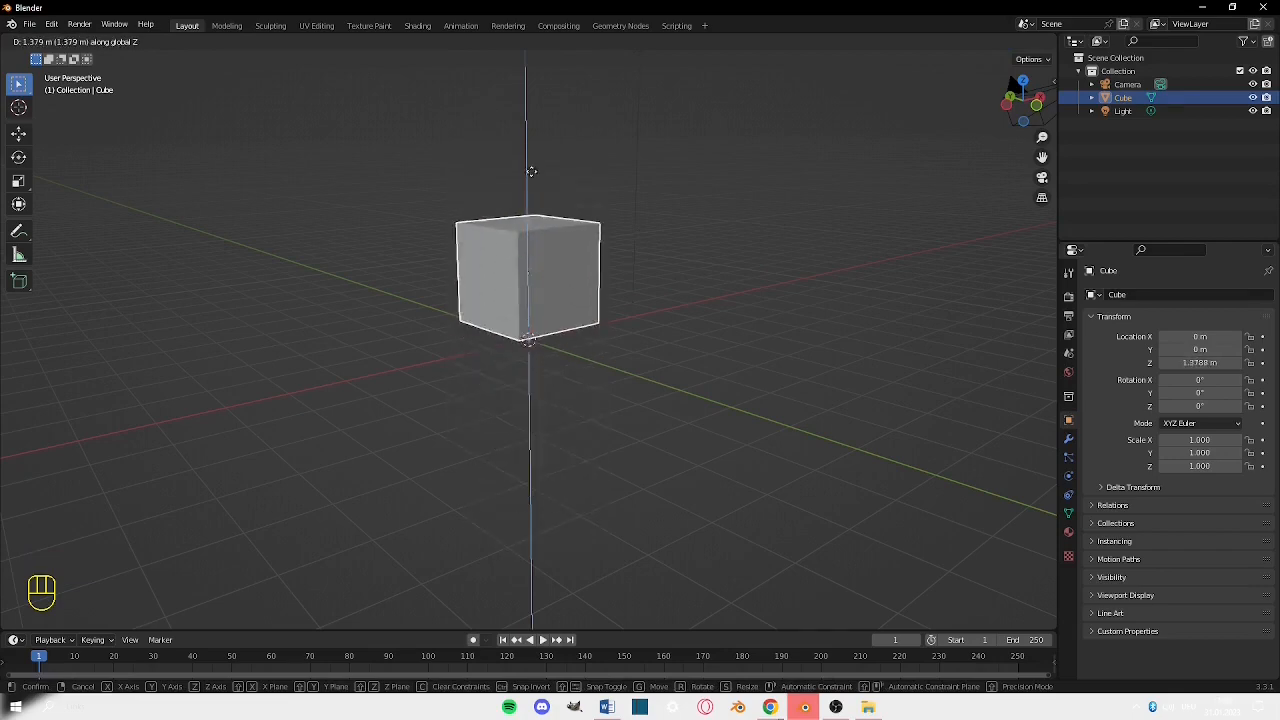
pyautogui.press('x')
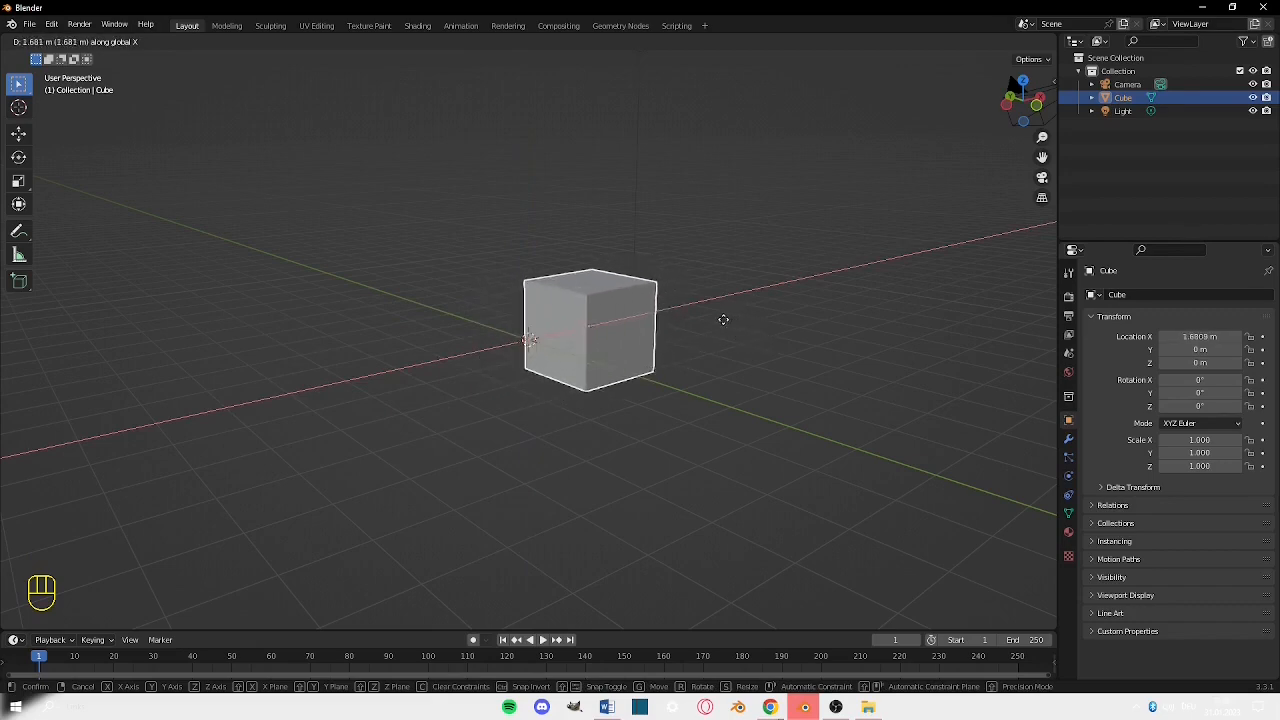
pyautogui.press('y')
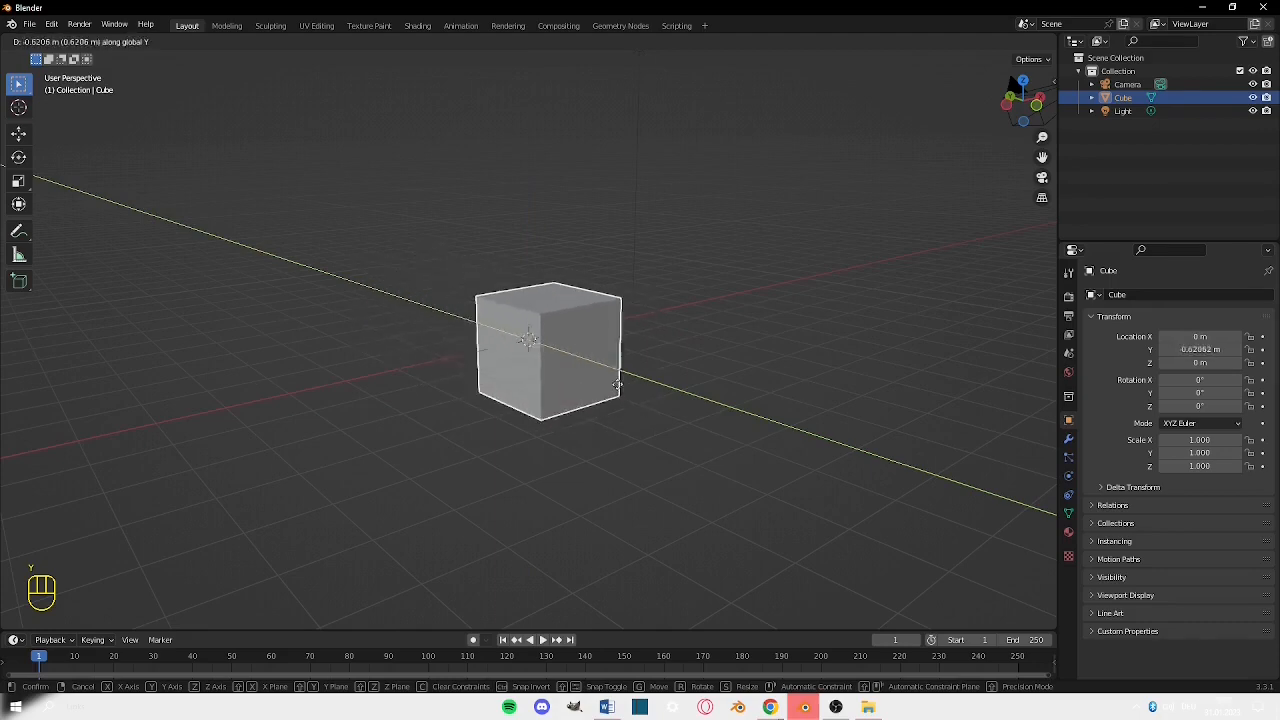
pyautogui.click(617, 361)
# Move the cube freely to a spot slightly above the ground plane, at about Y 1.97 m and Z 0.98 m.
pyautogui.moveTo(409, 338); pyautogui.dragTo(493, 321, button='middle')
pyautogui.scroll(-1, 493, 321)
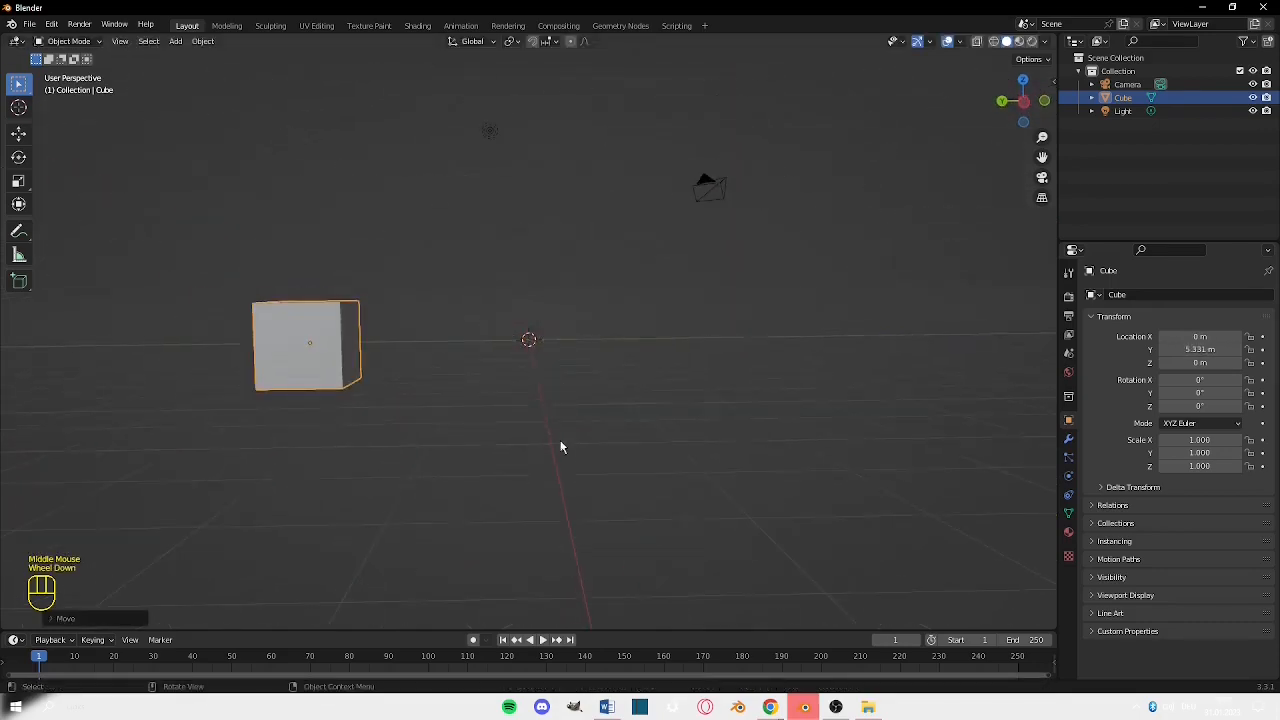
pyautogui.press('g')
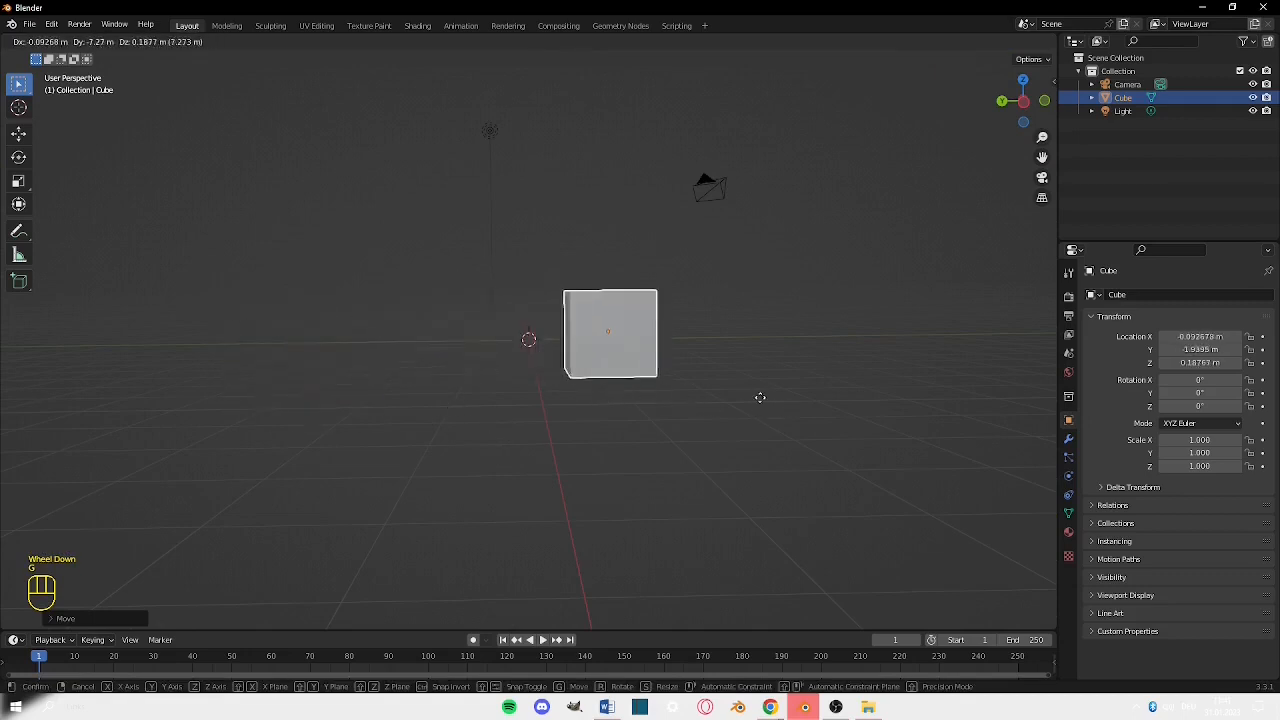
pyautogui.scroll(1, 700, 390)
pyautogui.click(650, 380)
pyautogui.moveTo(808, 274); pyautogui.dragTo(592, 374, button='middle')
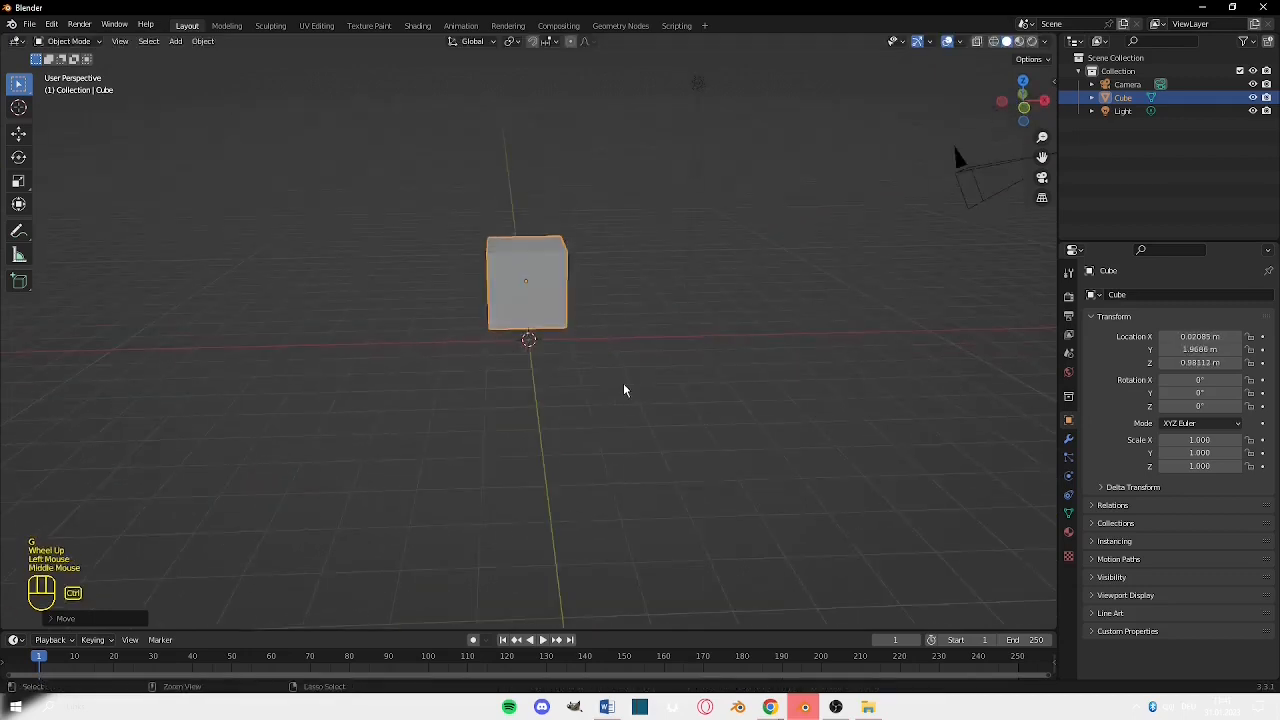
# Undo the free move and the earlier Y-axis move of the cube.
pyautogui.hotkey('ctrl', 'z')
pyautogui.hotkey('ctrl', 'z')
pyautogui.moveTo(674, 403); pyautogui.dragTo(813, 346, button='middle')
pyautogui.scroll(-1, 813, 346)
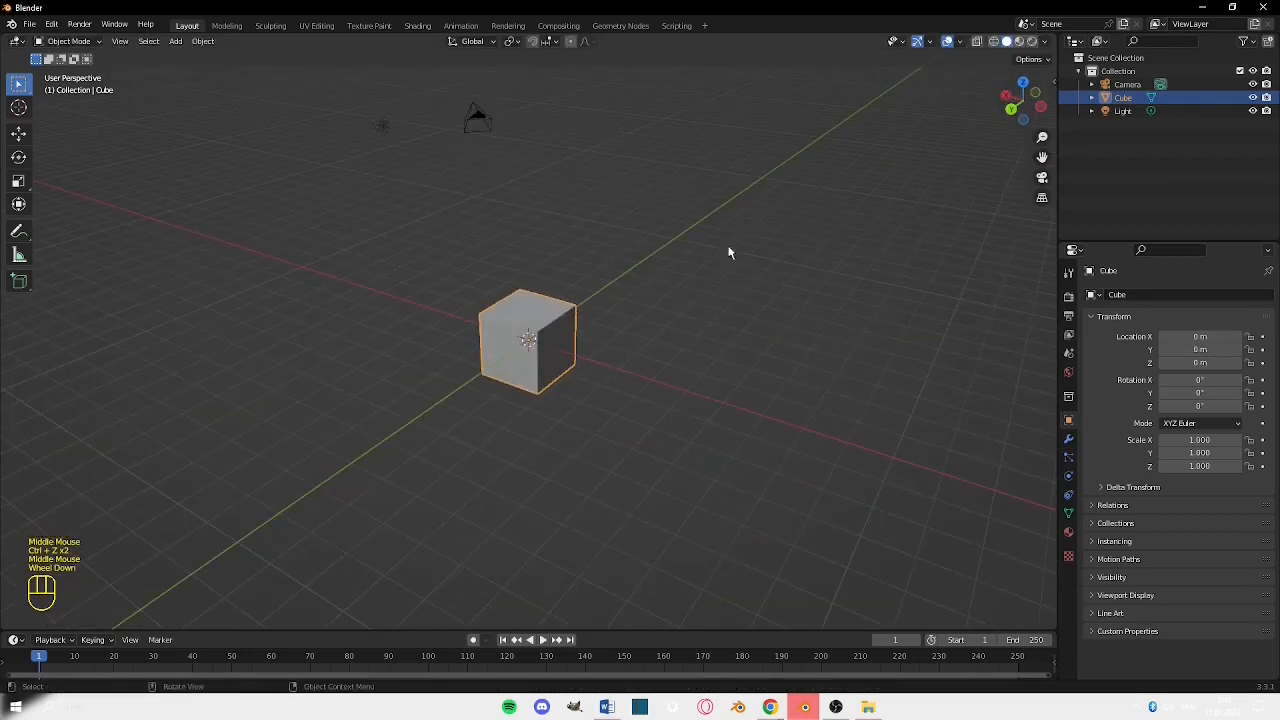
# Try moving the cube along the global X axis and cancel the move.
pyautogui.press('g')
pyautogui.press('x')
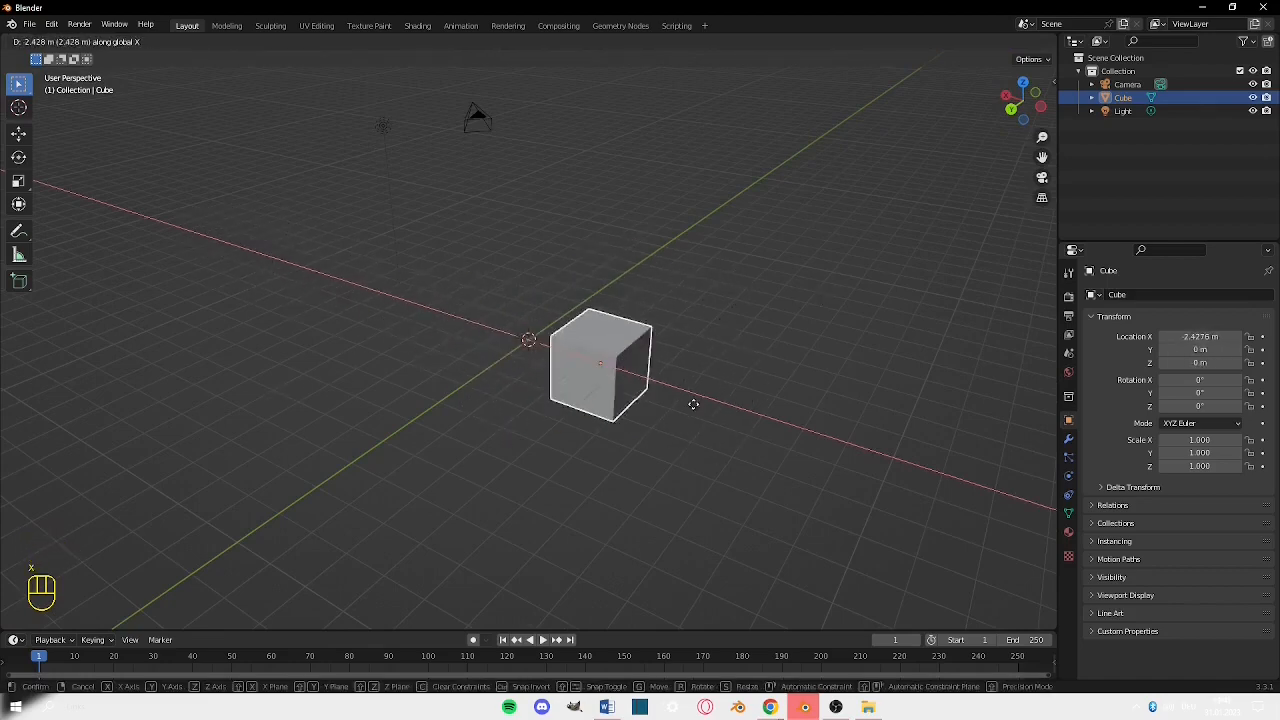
pyautogui.rightClick(643, 356)
# Scale the cube uniformly to about 3.11 and undo the scaling.
pyautogui.moveTo(391, 307); pyautogui.dragTo(597, 361, button='middle')
pyautogui.press('s')
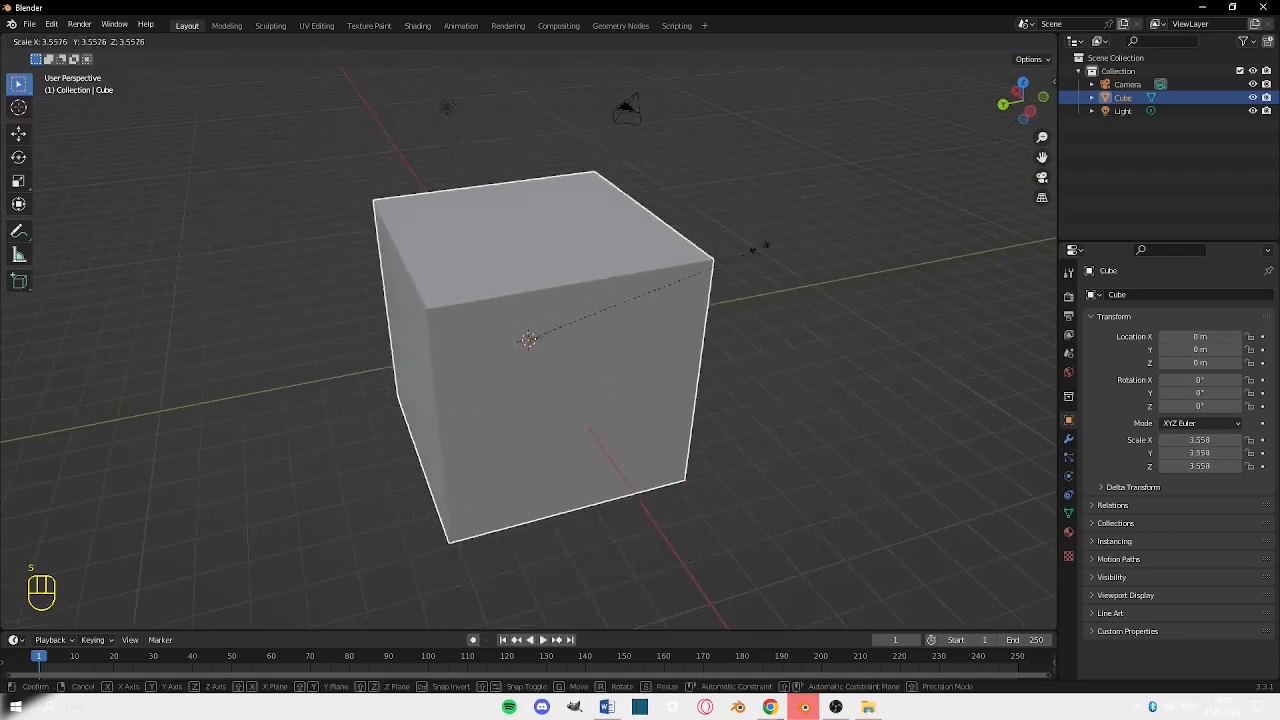
pyautogui.click(750, 267)
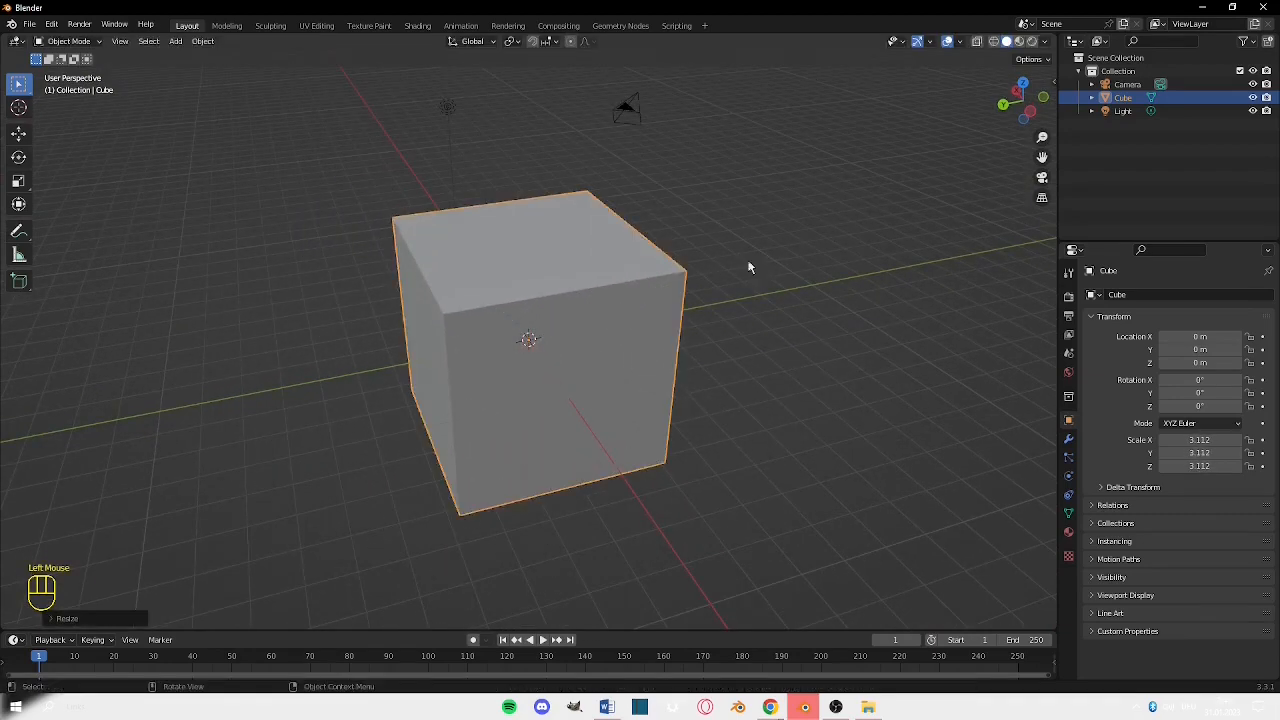
pyautogui.moveTo(750, 267); pyautogui.dragTo(911, 240, button='middle')
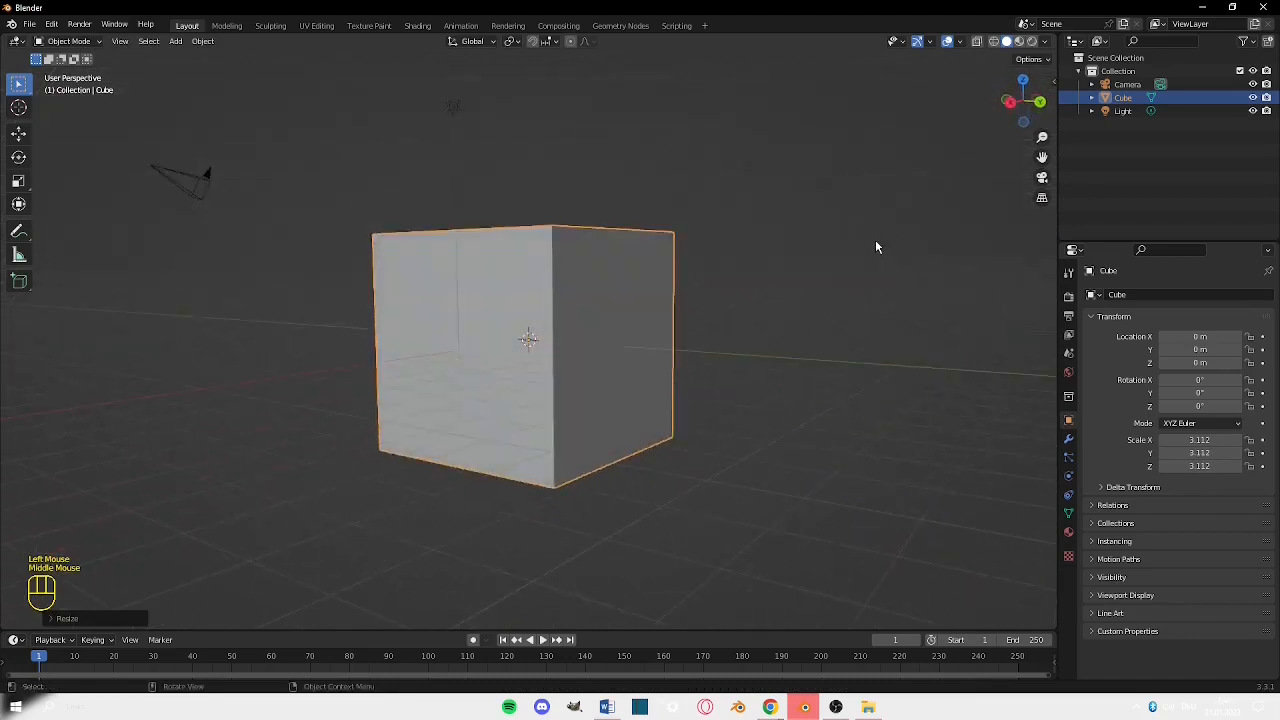
pyautogui.hotkey('ctrl', 'z')
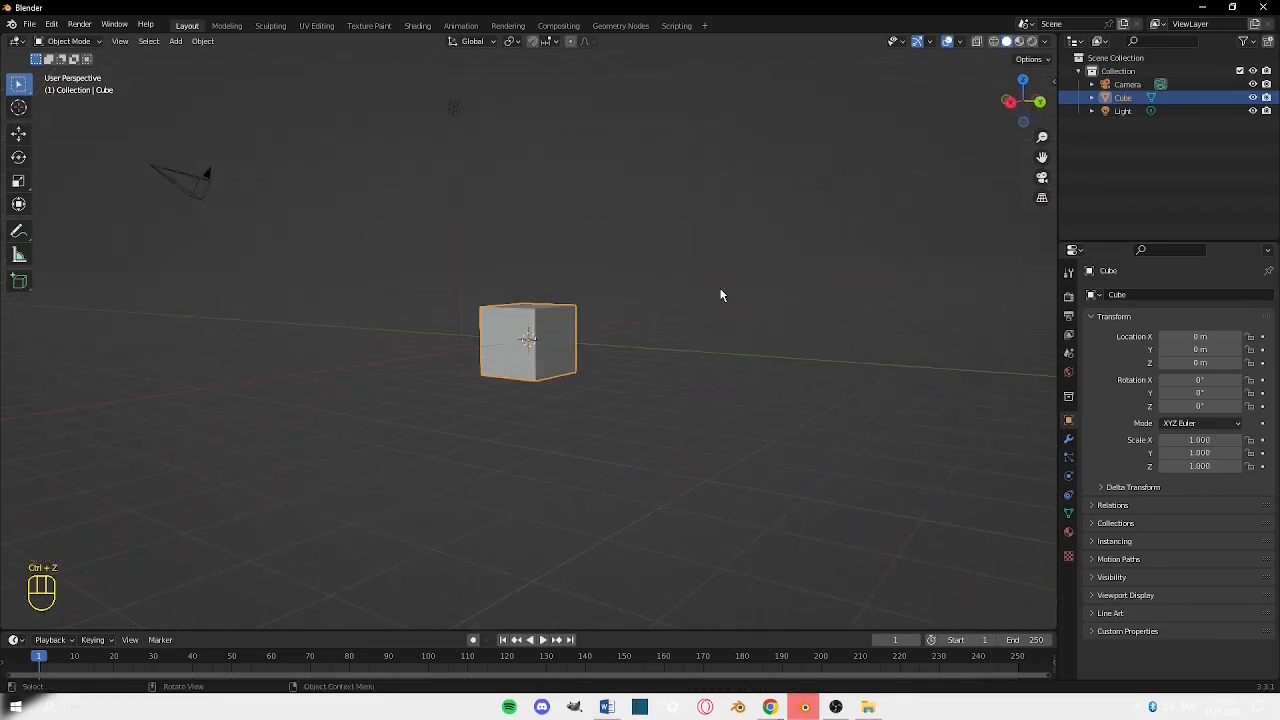
# Scale the cube along the global Z axis to about 2.23.
pyautogui.press('s')
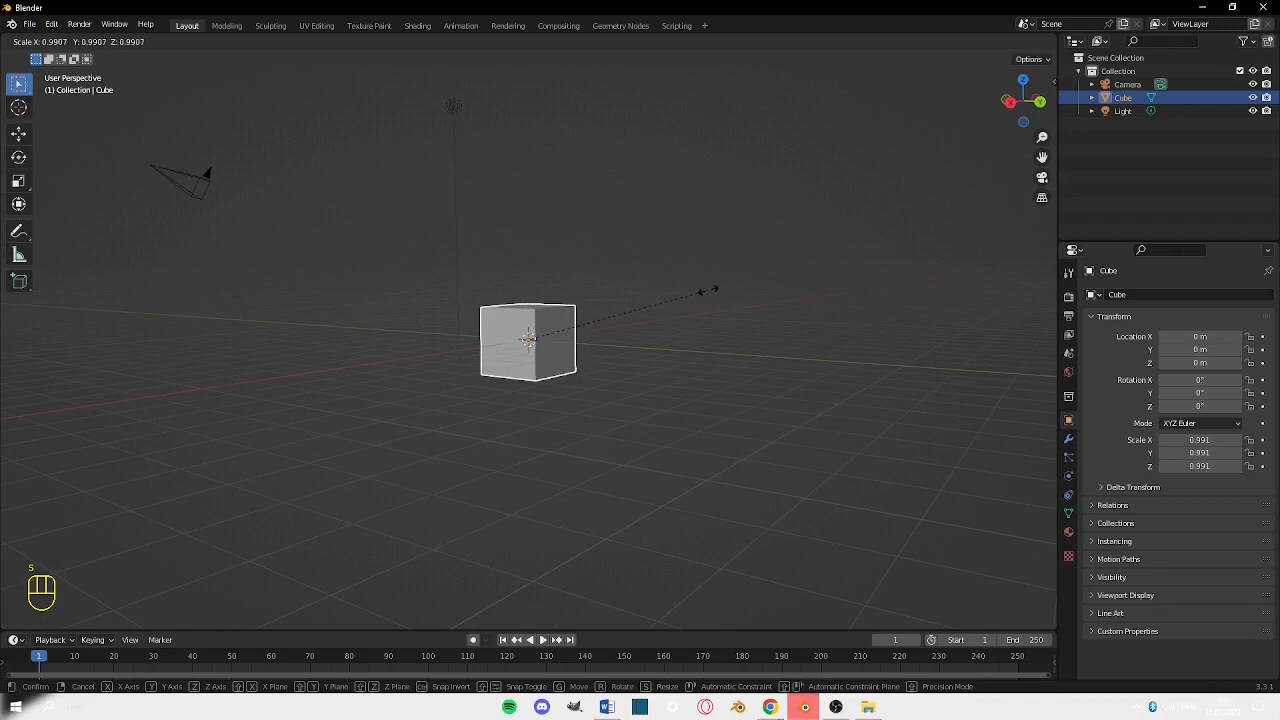
pyautogui.press('z')
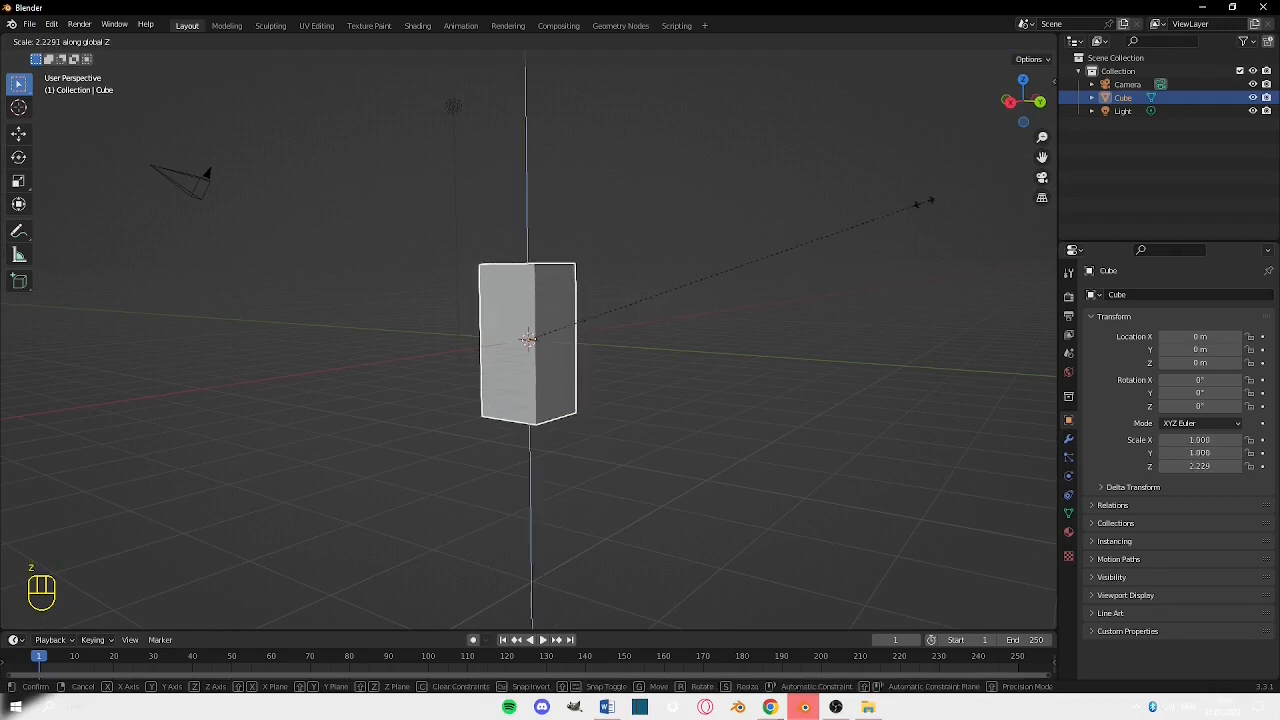
pyautogui.click(908, 207)
pyautogui.moveTo(908, 207); pyautogui.dragTo(524, 371, button='middle')
# Scale the stretched cube along the global X axis to about 4.15.
pyautogui.press('s')
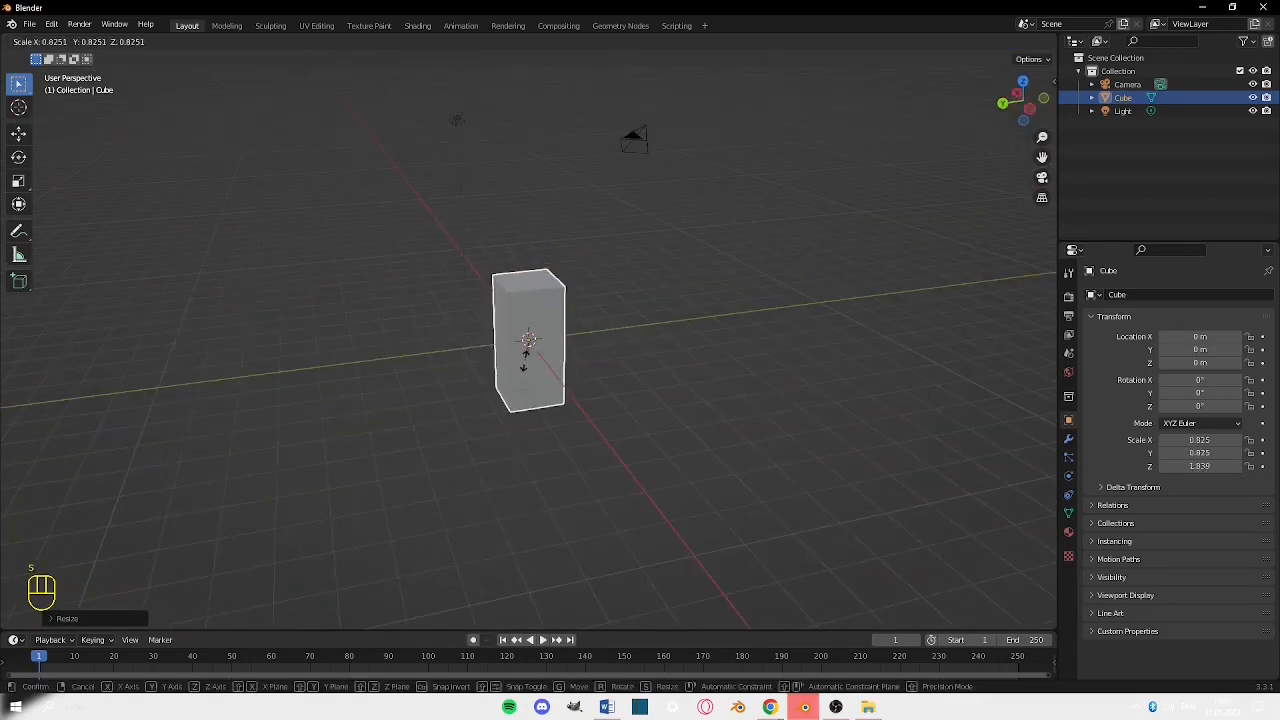
pyautogui.press('x')
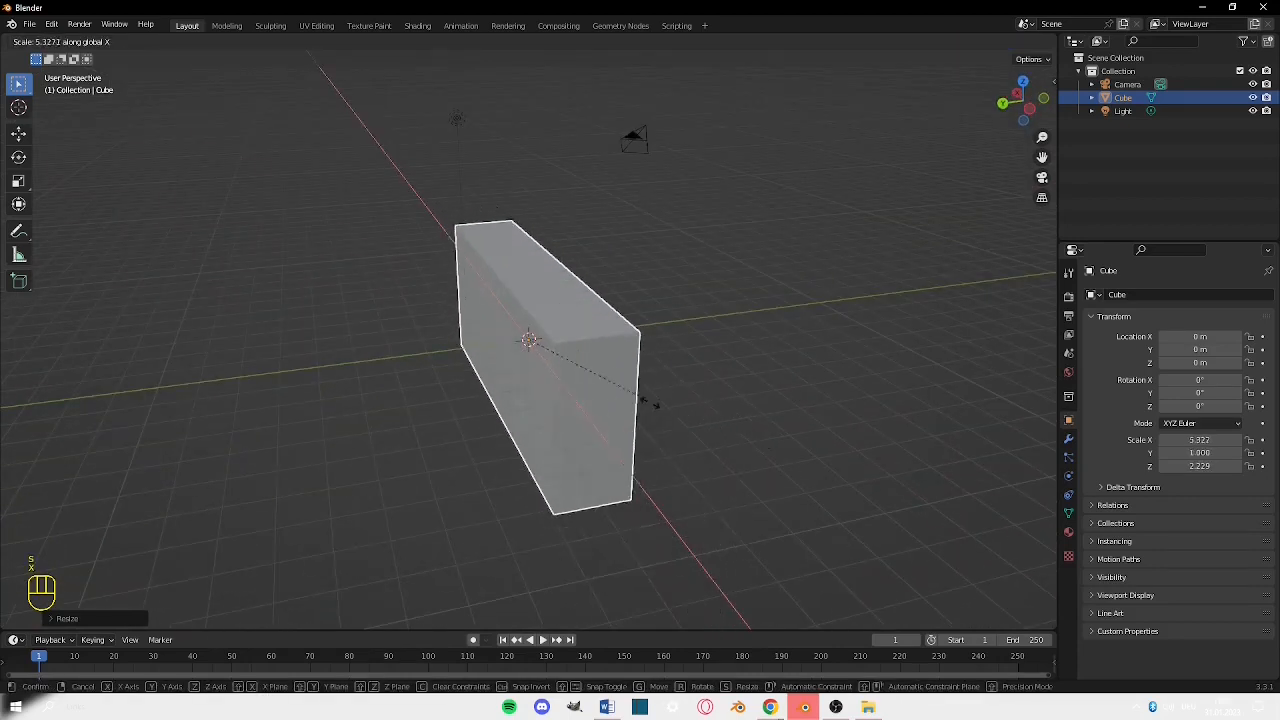
pyautogui.click(626, 393)
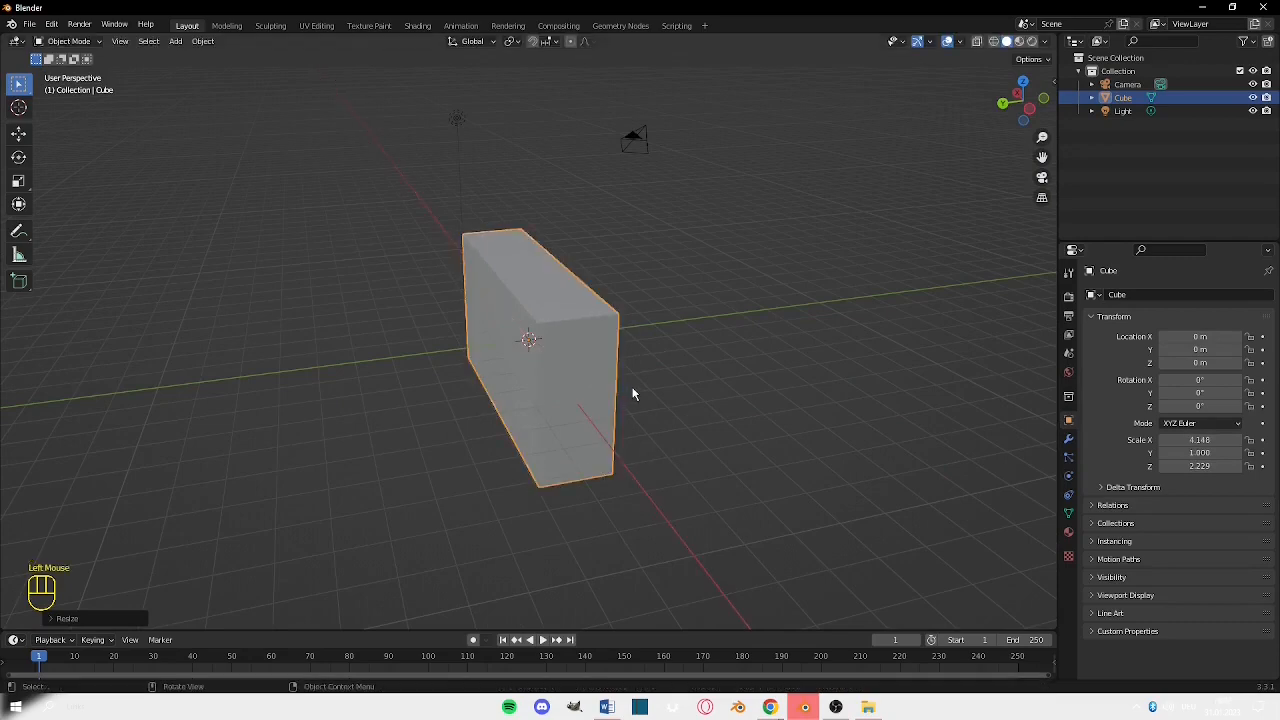
# Scale the block along the global Y axis to about 0.39 to make a thin slab.
pyautogui.press('s')
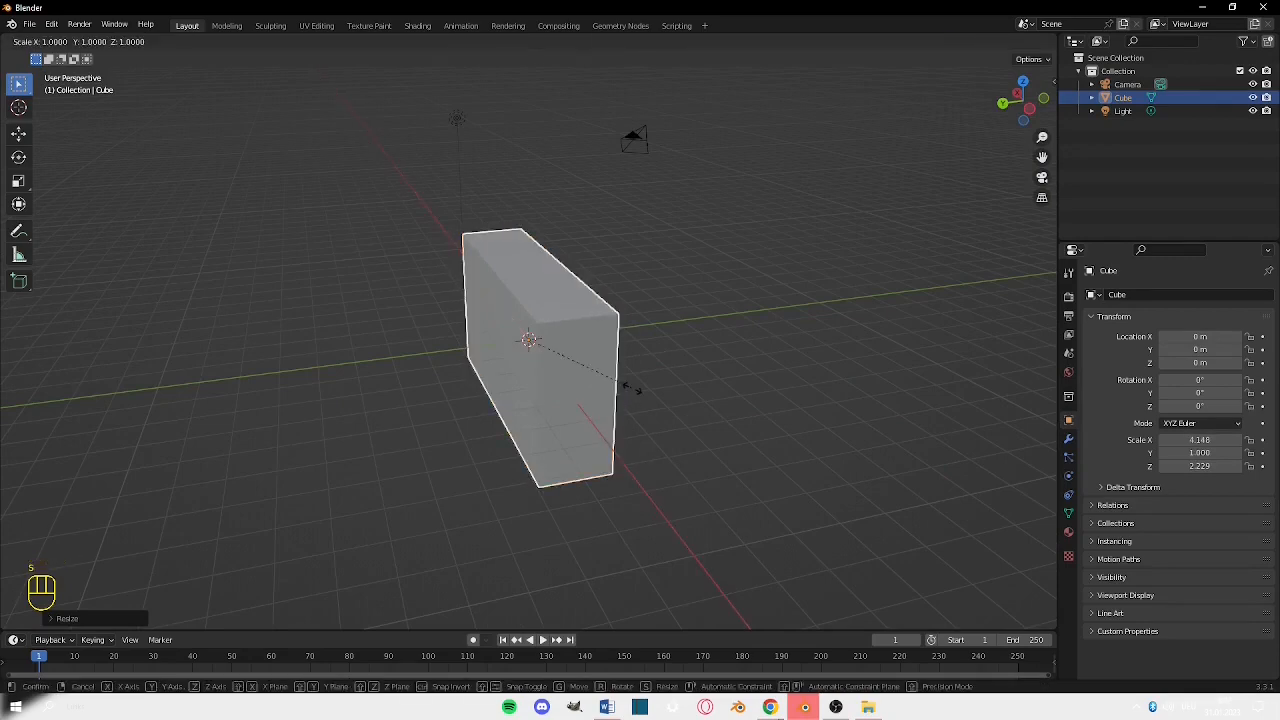
pyautogui.press('y')
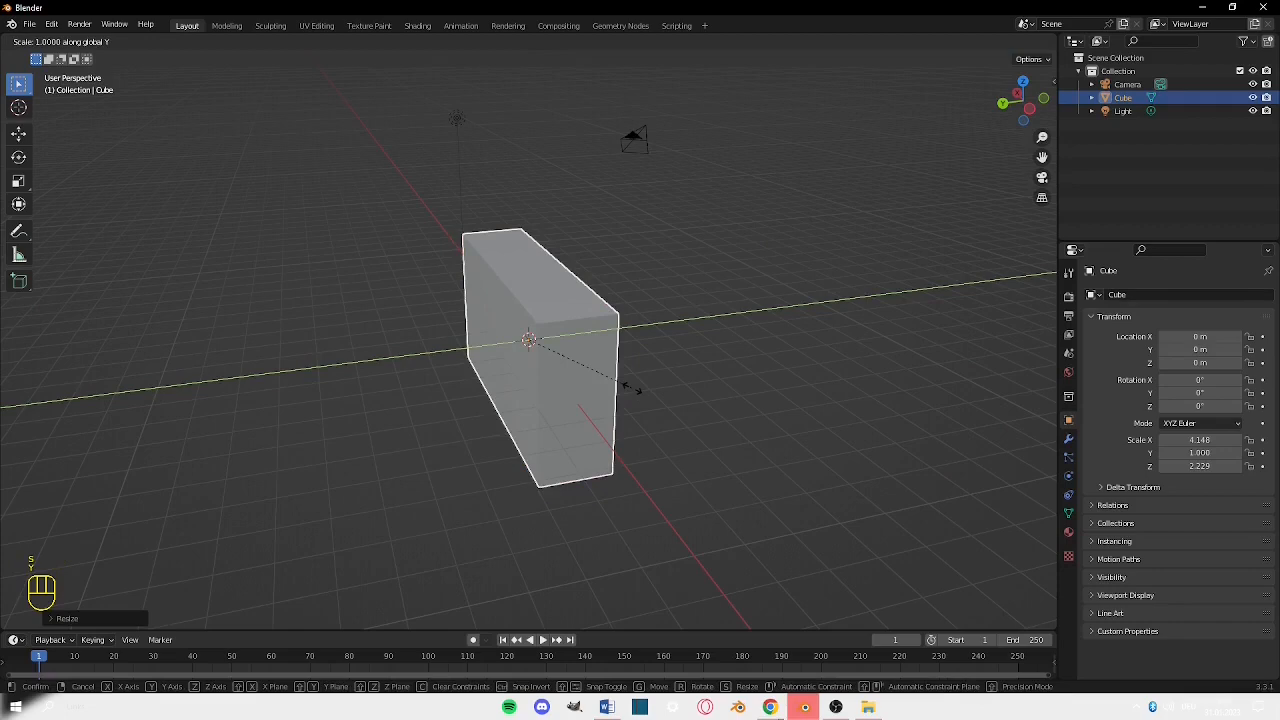
pyautogui.click(557, 375)
pyautogui.moveTo(598, 358); pyautogui.dragTo(634, 322, button='middle')
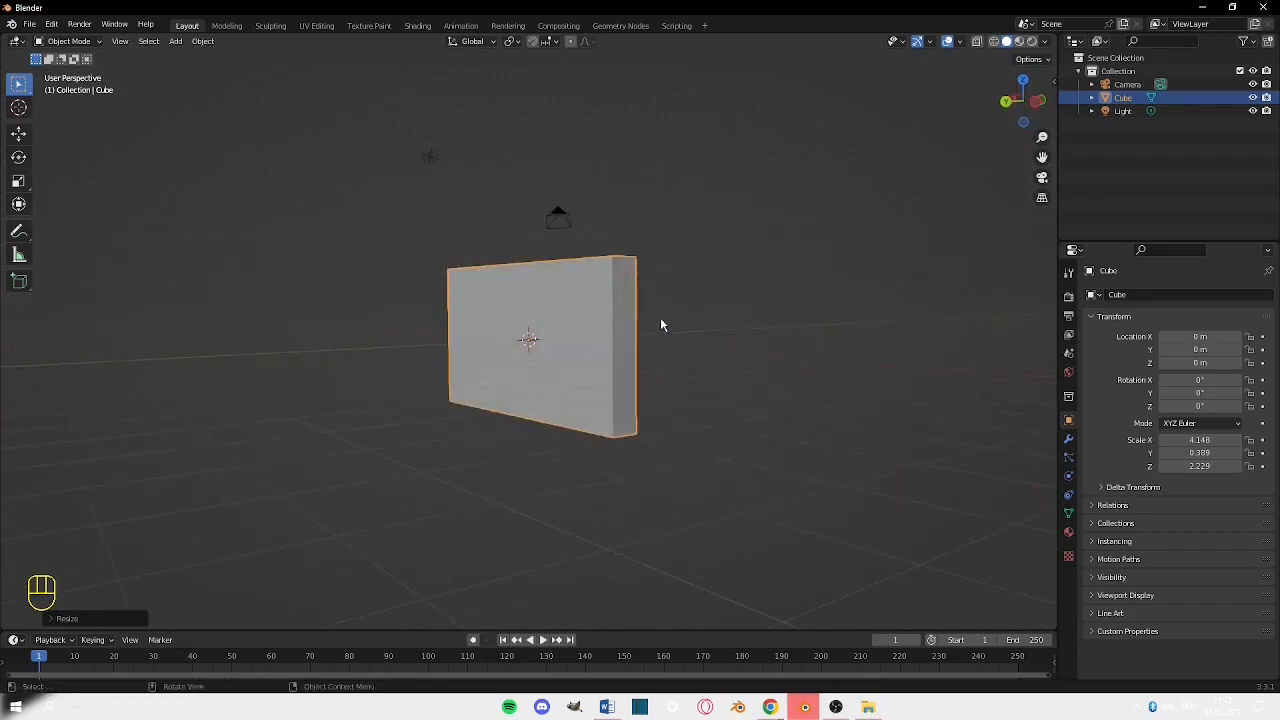
# Rotate the slab freely until it lies tilted at about 82° around X, and undo the rotation.
pyautogui.moveTo(676, 387); pyautogui.dragTo(612, 293, button='middle')
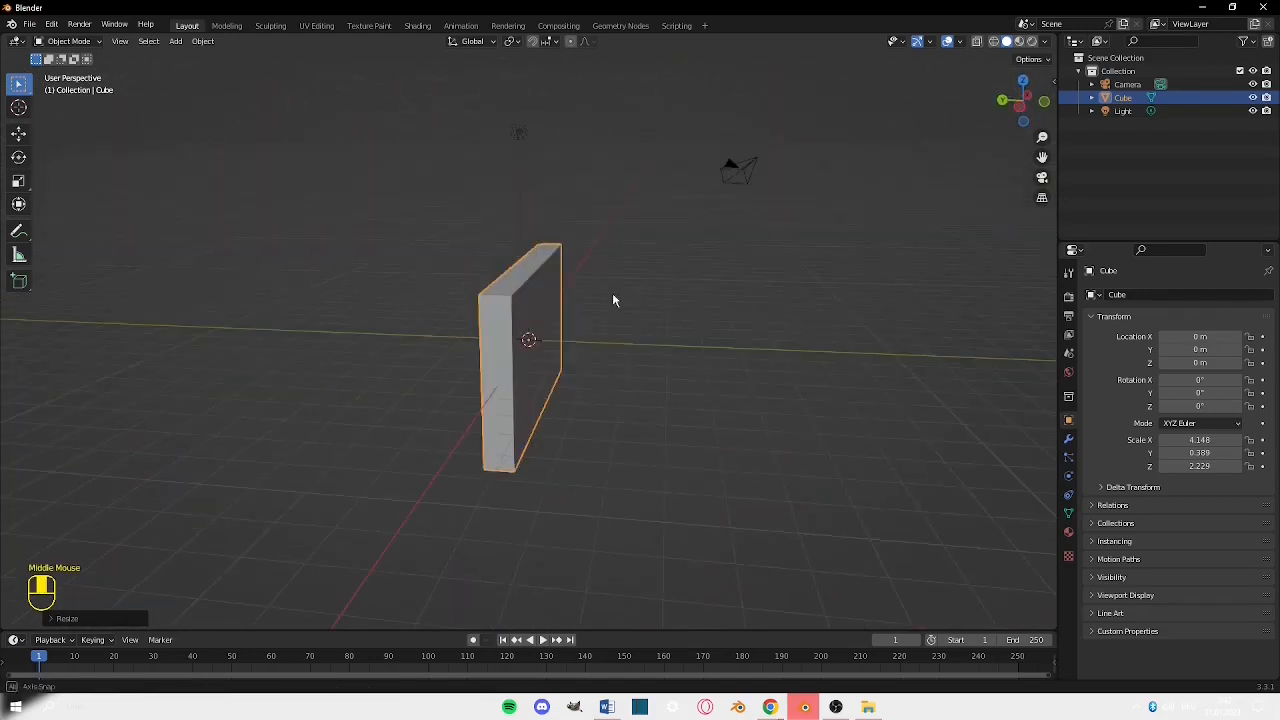
pyautogui.press('r')
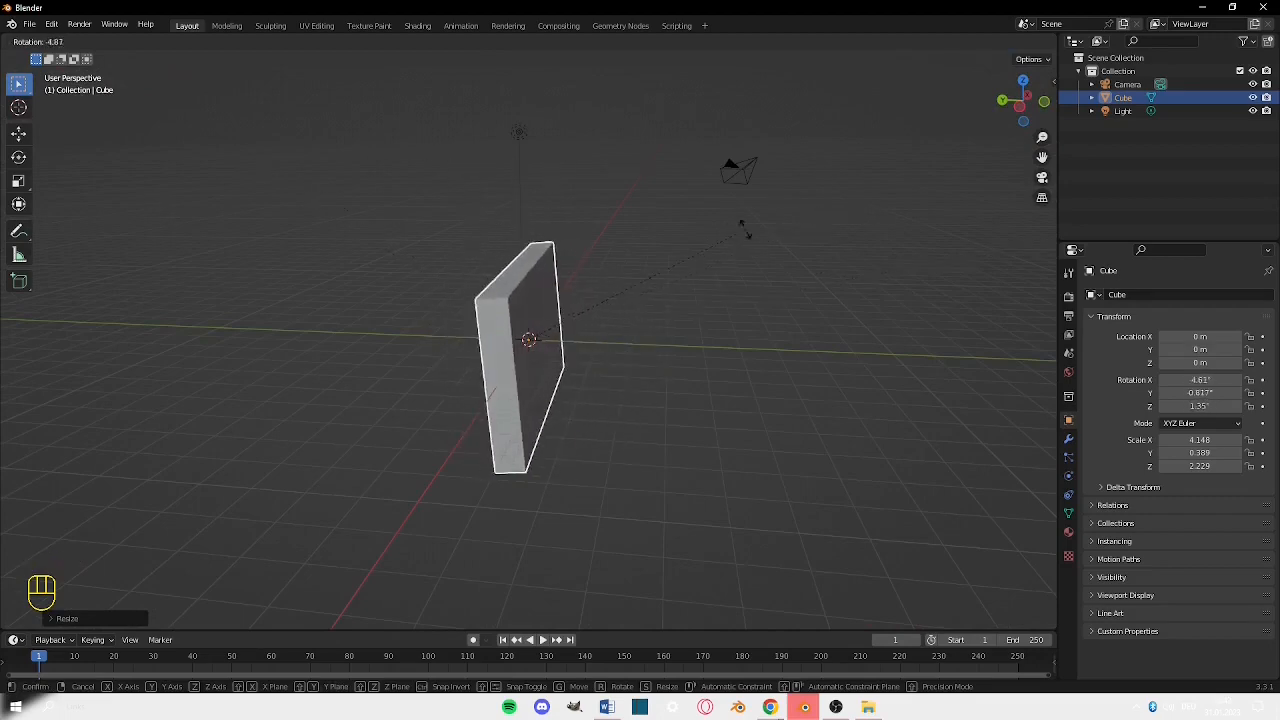
pyautogui.click(485, 180)
pyautogui.moveTo(486, 176); pyautogui.dragTo(640, 220, button='middle')
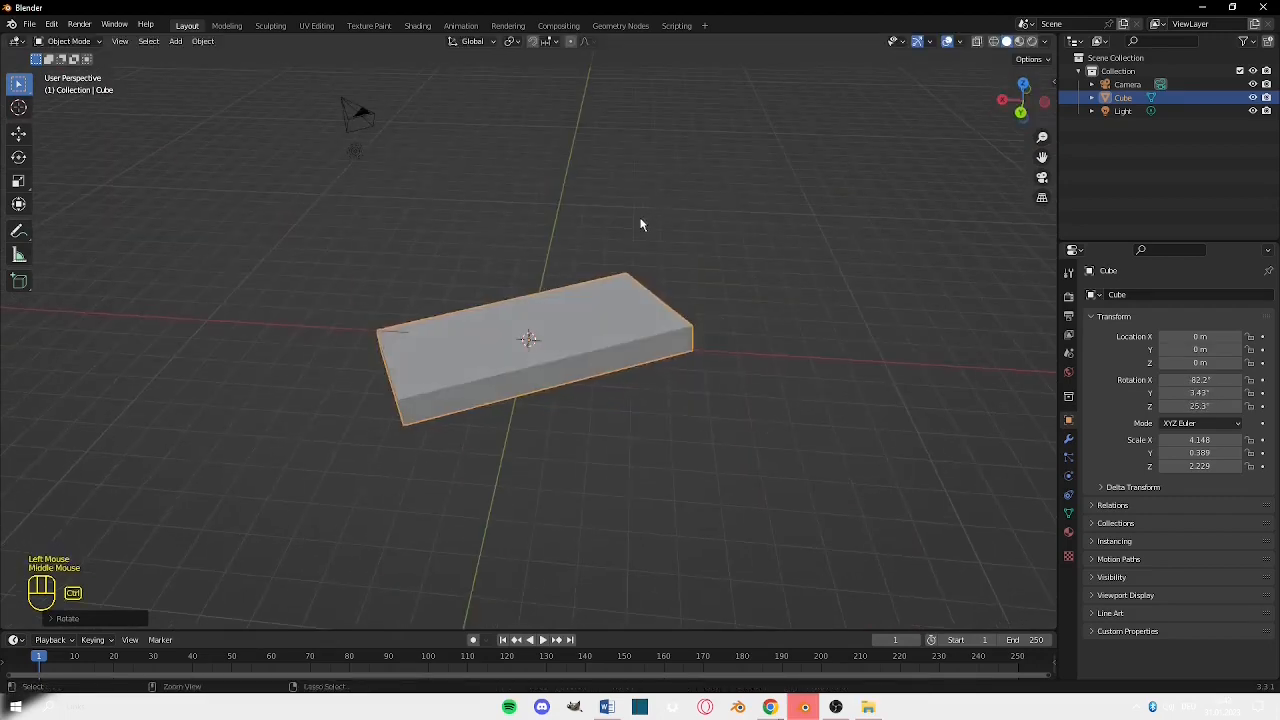
pyautogui.hotkey('ctrl', 'z')
pyautogui.hotkey('ctrl', 't')
# Rotate the slab freely from an end-on view to about -89.9° around X, and undo that rotation.
pyautogui.moveTo(856, 307); pyautogui.dragTo(642, 250, button='middle')
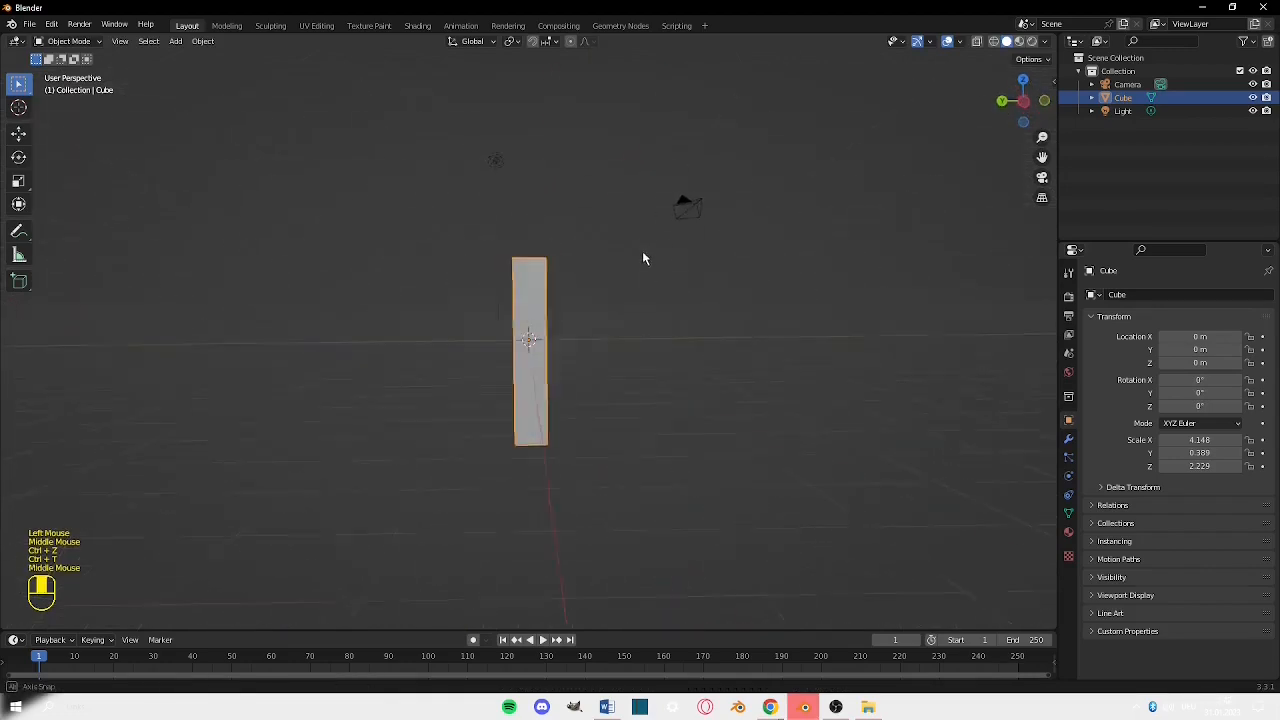
pyautogui.press('r')
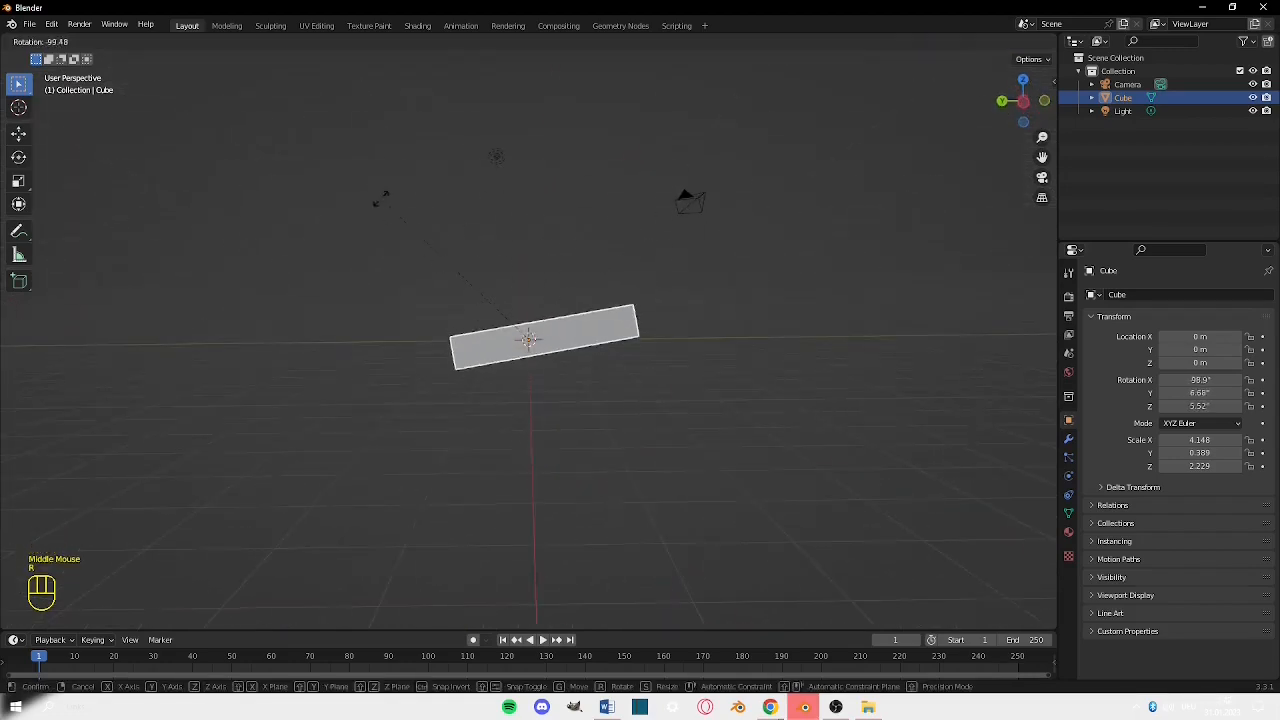
pyautogui.click(410, 183)
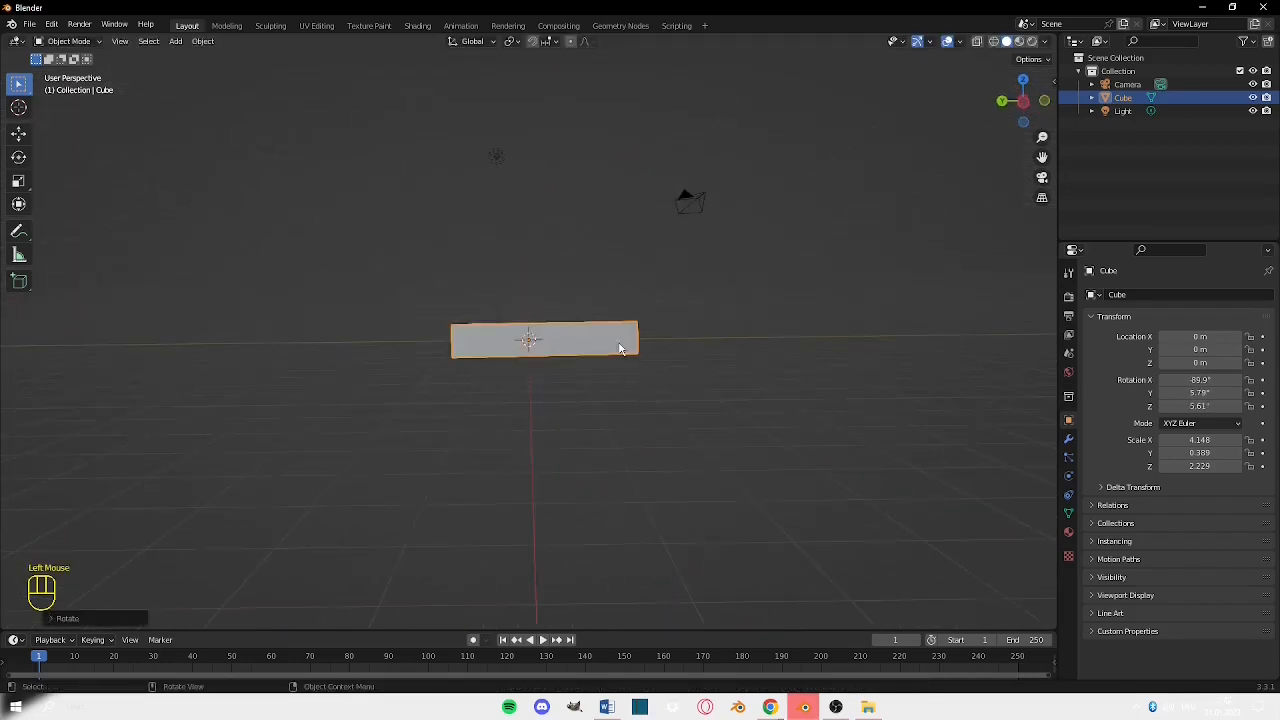
pyautogui.moveTo(476, 375); pyautogui.dragTo(645, 336, button='middle')
pyautogui.hotkey('ctrl', 'z')
# Try rotating the slab freely from its opposite end and discard the rotation.
pyautogui.press('r')
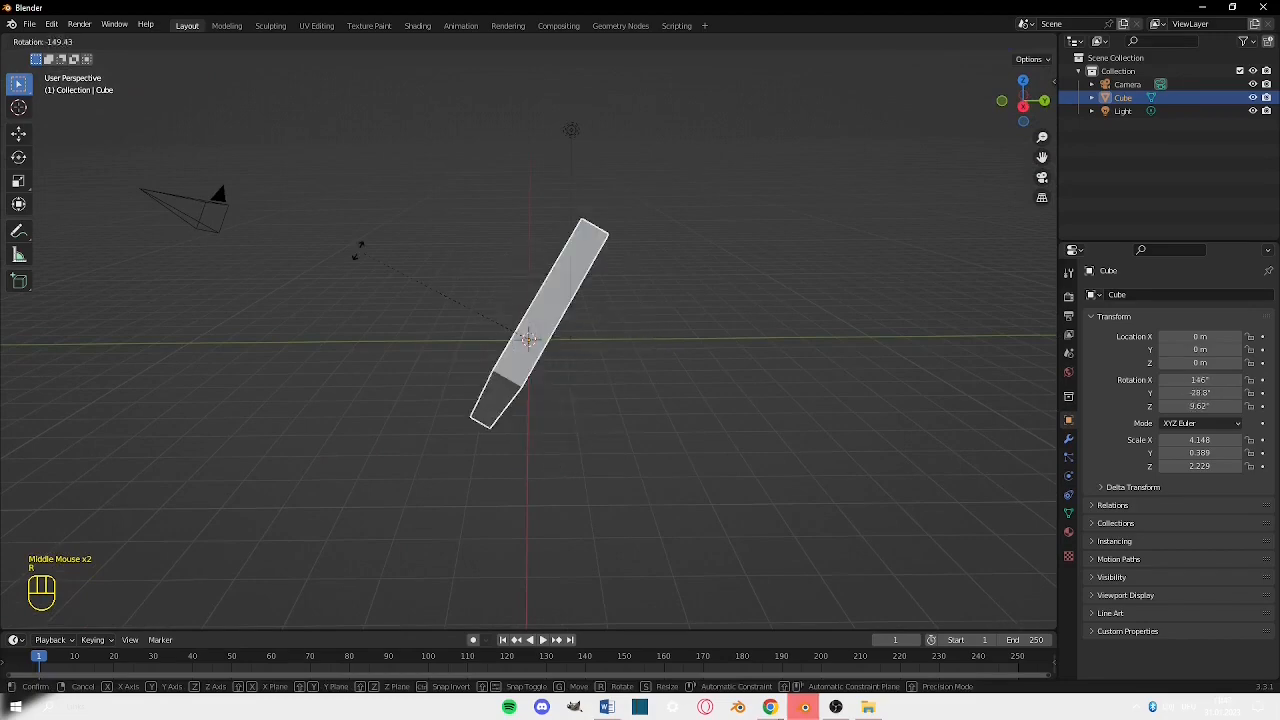
pyautogui.hotkey('ctrl', 'z')
pyautogui.moveTo(535, 282); pyautogui.dragTo(508, 270, button='middle')
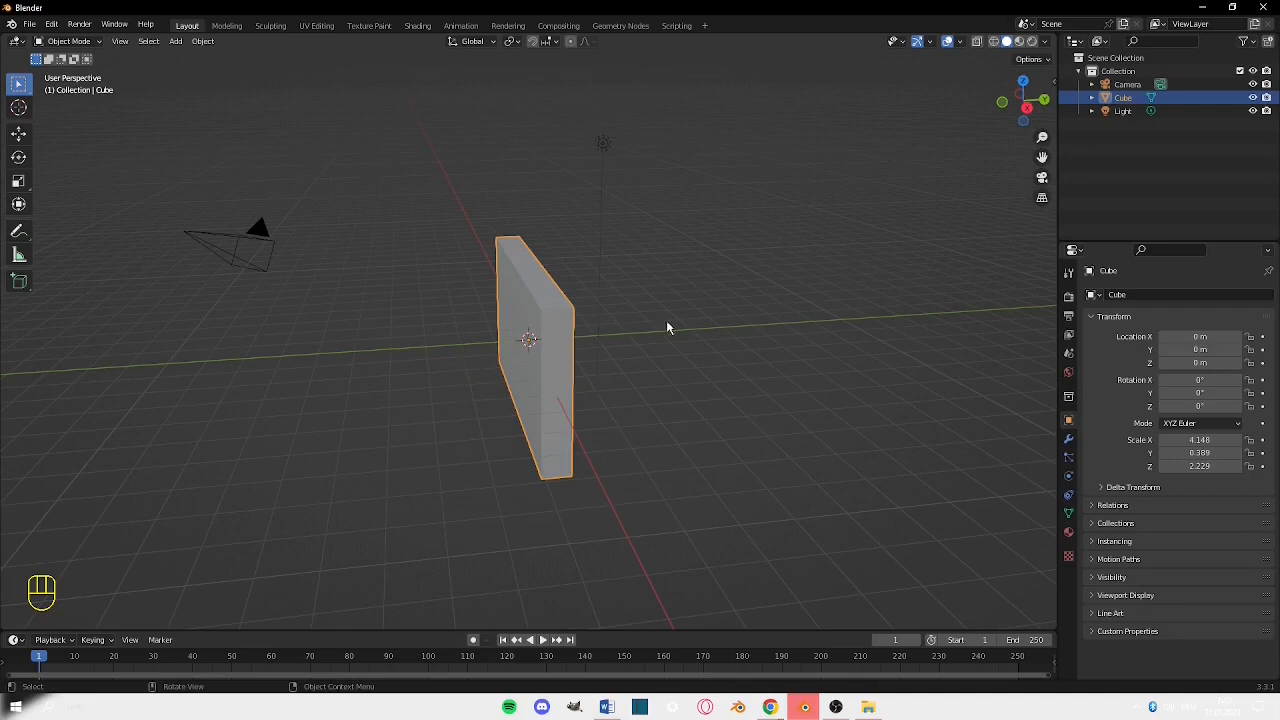
# Rotate the slab around the global X axis to about -90.9° so it lies flat, and undo the rotation.
pyautogui.press('r')
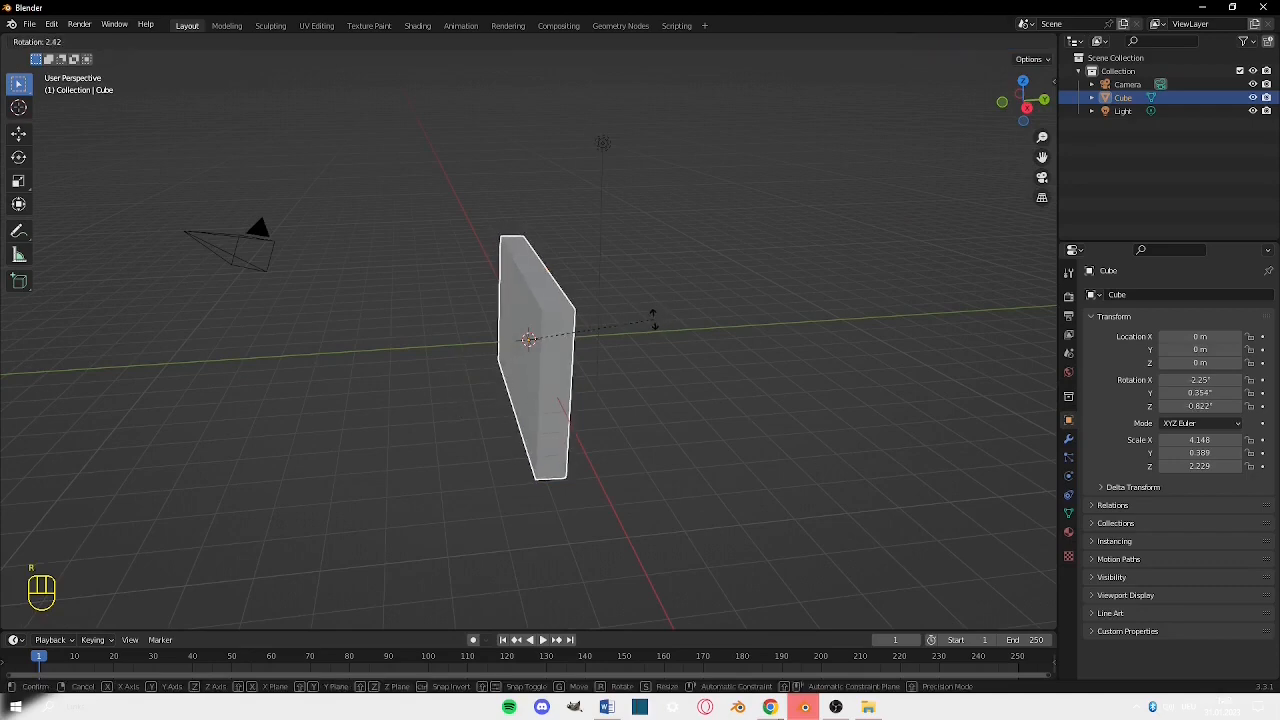
pyautogui.press('x')
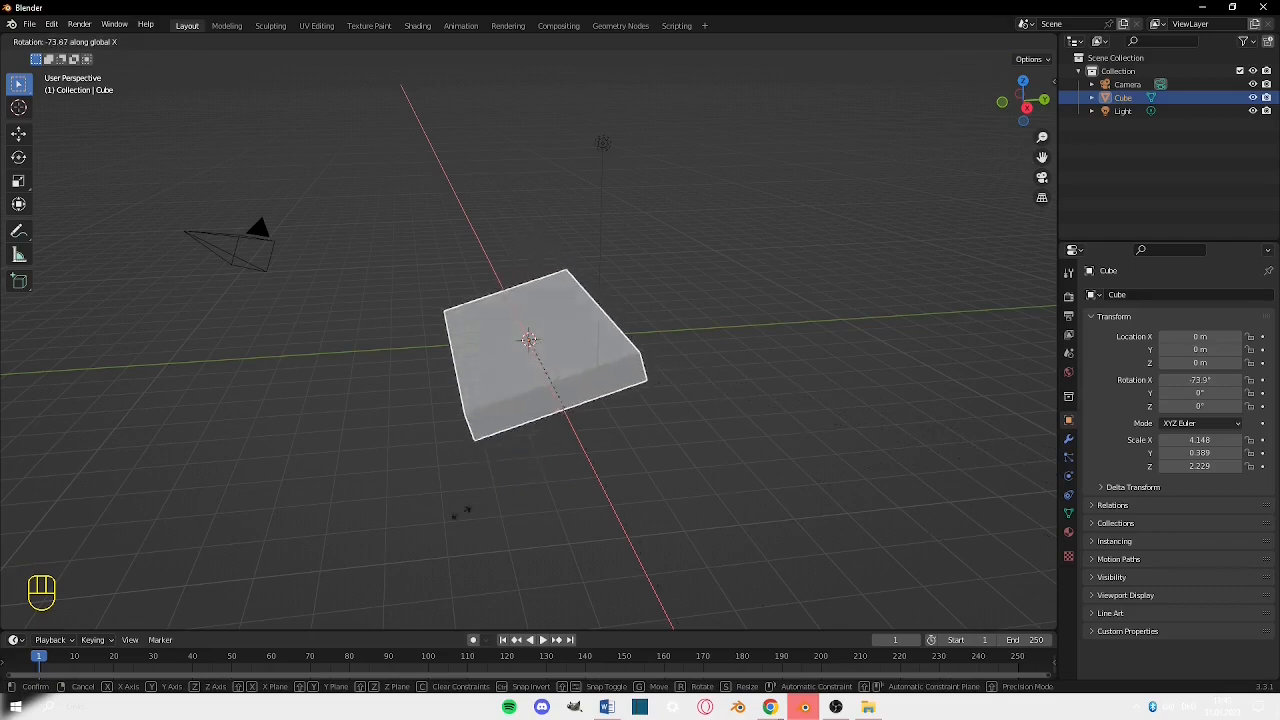
pyautogui.click(625, 250)
pyautogui.moveTo(625, 250); pyautogui.dragTo(586, 232, button='middle')
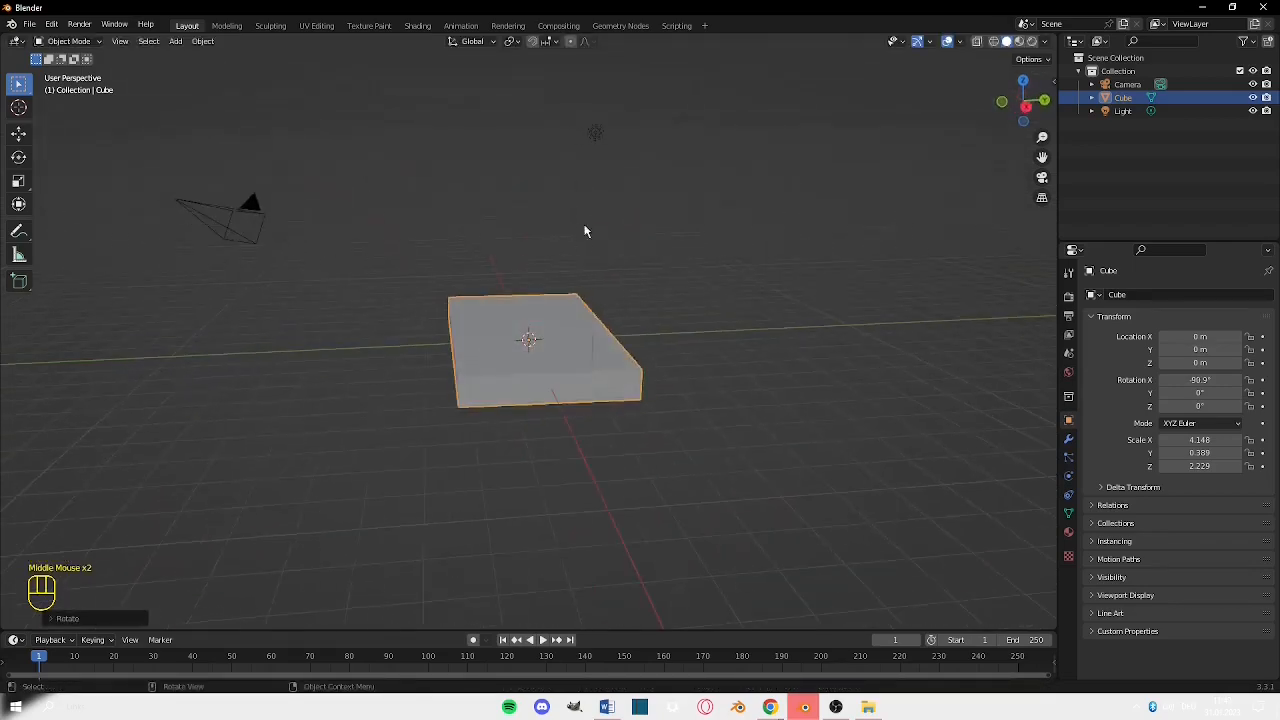
pyautogui.rightClick(817, 222)
pyautogui.moveTo(670, 135); pyautogui.dragTo(698, 148, button='middle')
pyautogui.moveTo(683, 263); pyautogui.dragTo(566, 263, button='middle')
pyautogui.hotkey('ctrl', 'z')
# Move the slab about 2.63 m along the Y axis with the Move tool's gizmo.
pyautogui.moveTo(566, 175); pyautogui.dragTo(703, 200, button='middle')
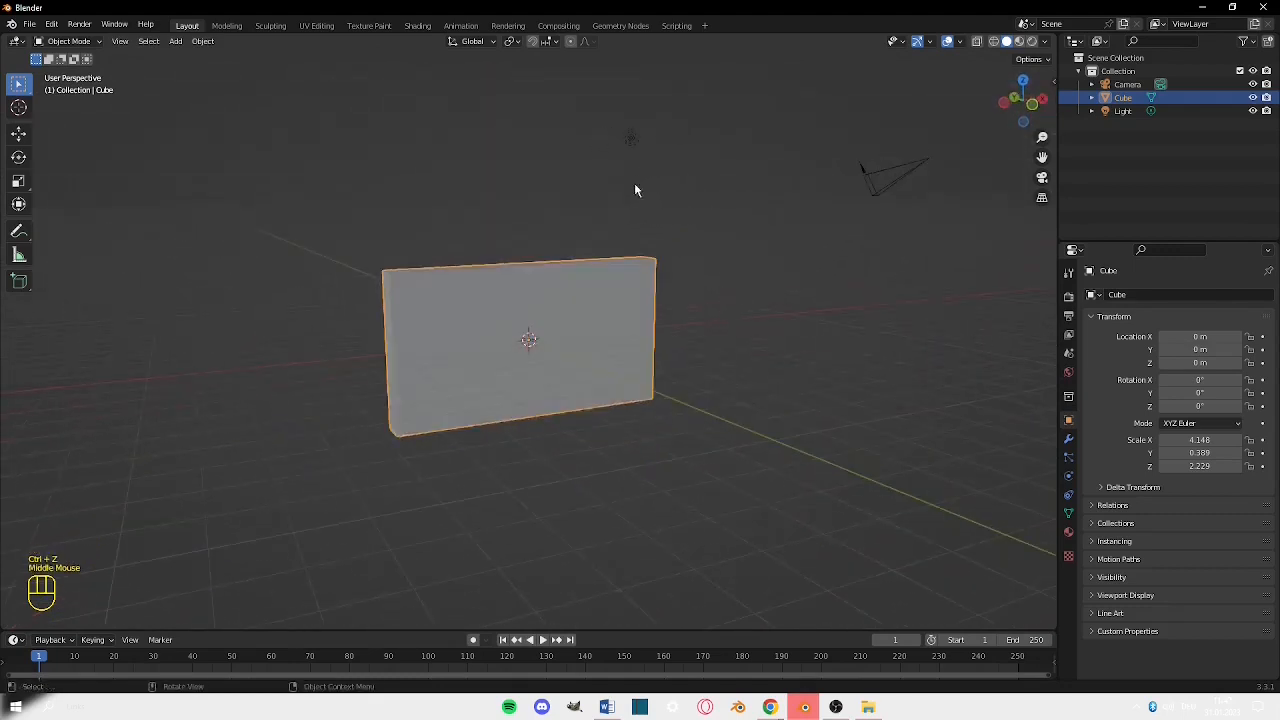
pyautogui.moveTo(729, 226); pyautogui.dragTo(458, 210, button='middle')
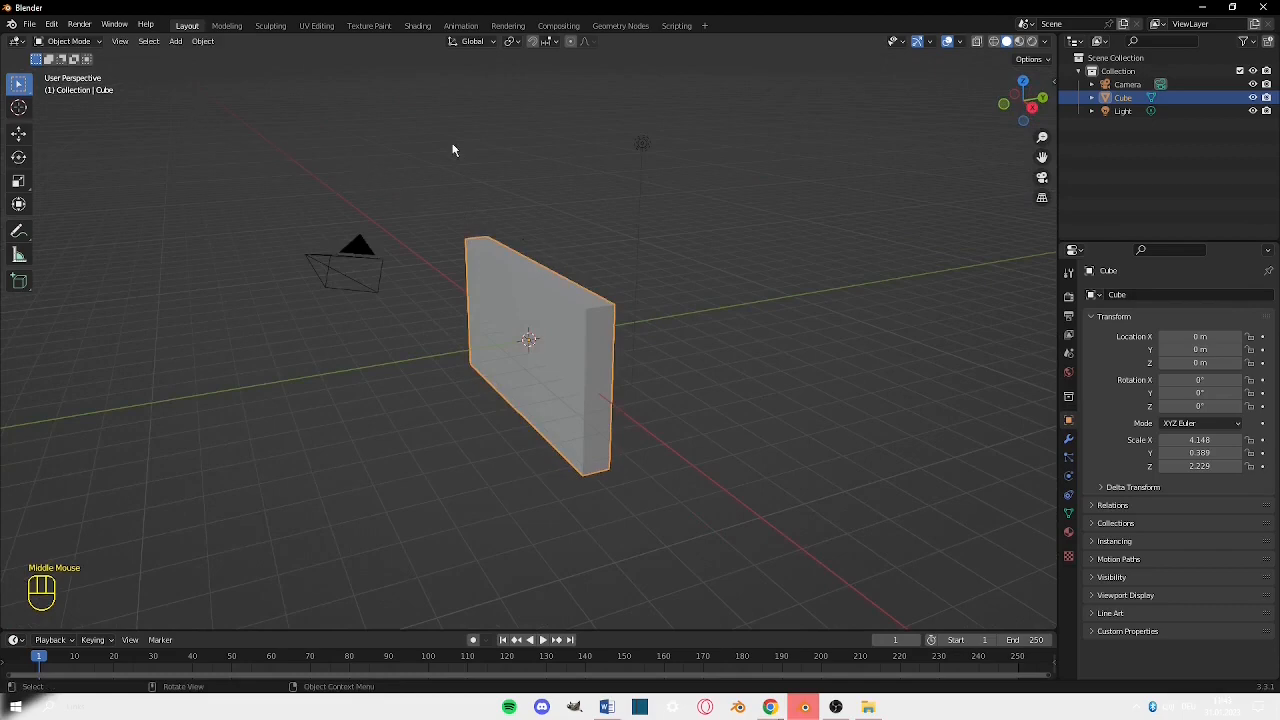
pyautogui.click(18, 135)
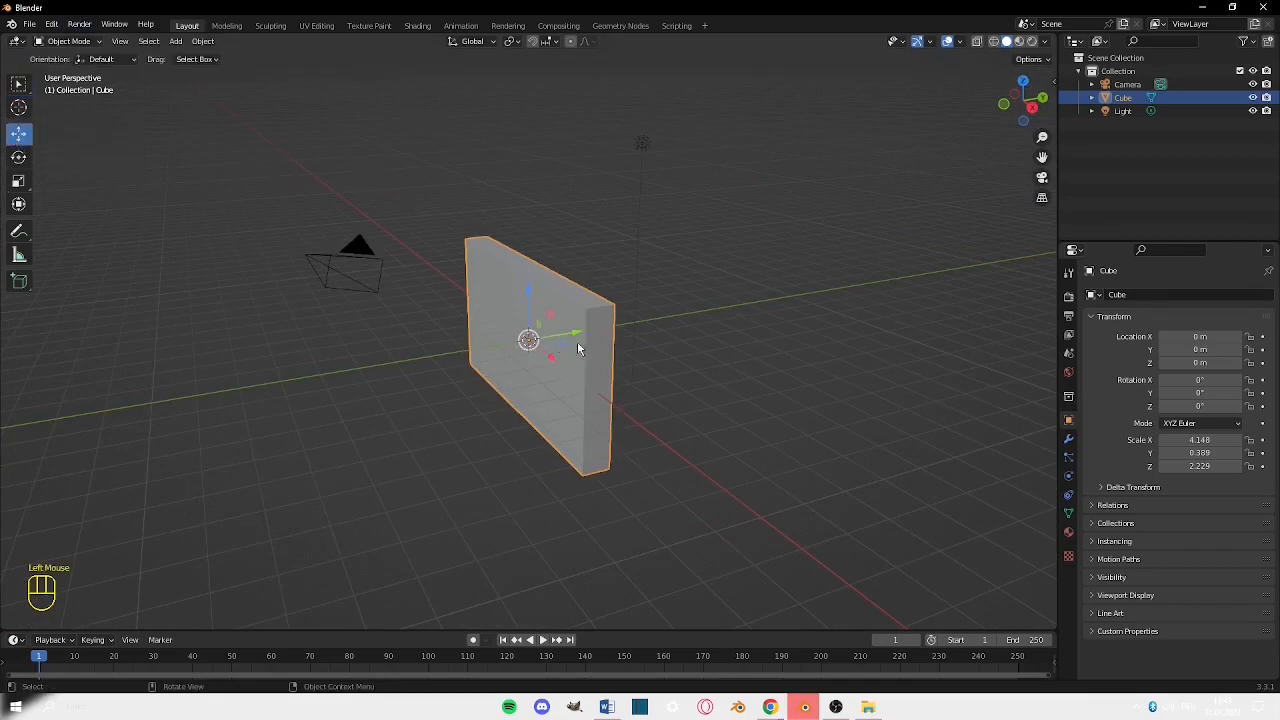
pyautogui.moveTo(575, 337); pyautogui.dragTo(652, 320)
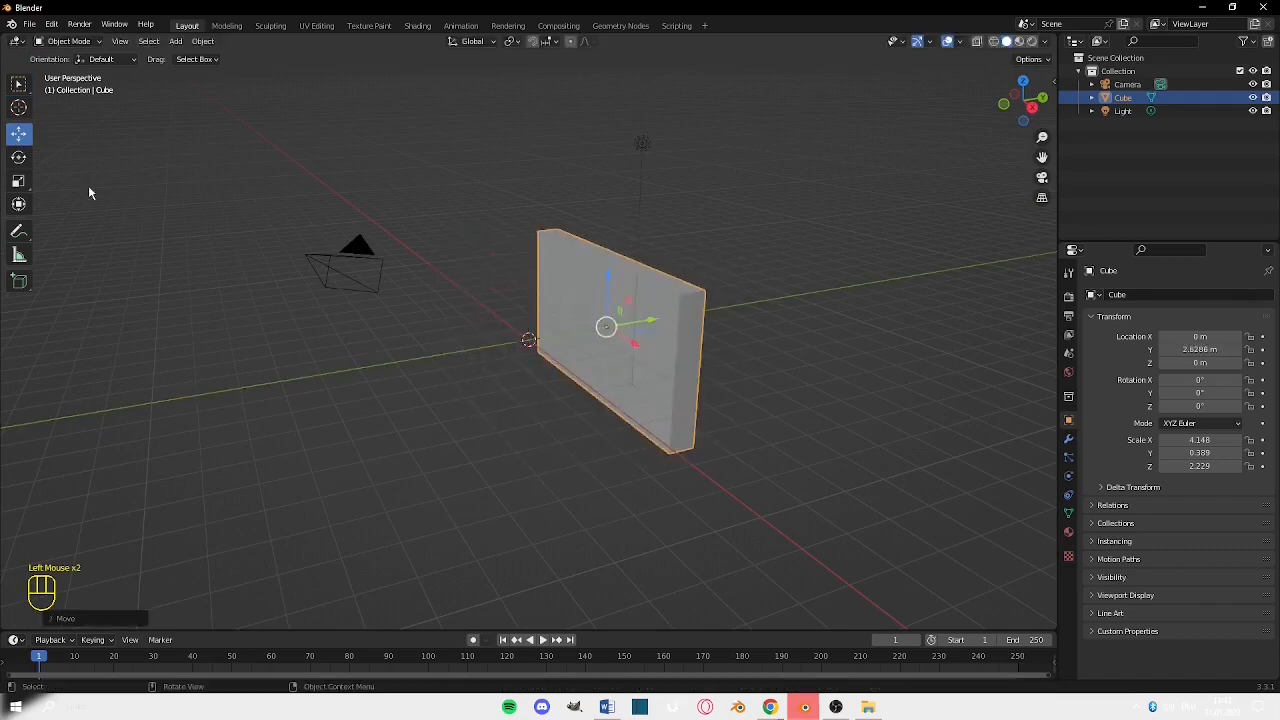
# Use the Rotate, Scale and Transform tools on the slab, reaching about -4.69° X rotation and 4.33 Z scale.
pyautogui.click(19, 160)
pyautogui.moveTo(589, 290); pyautogui.dragTo(613, 236)
pyautogui.click(19, 181)
pyautogui.click(22, 204)
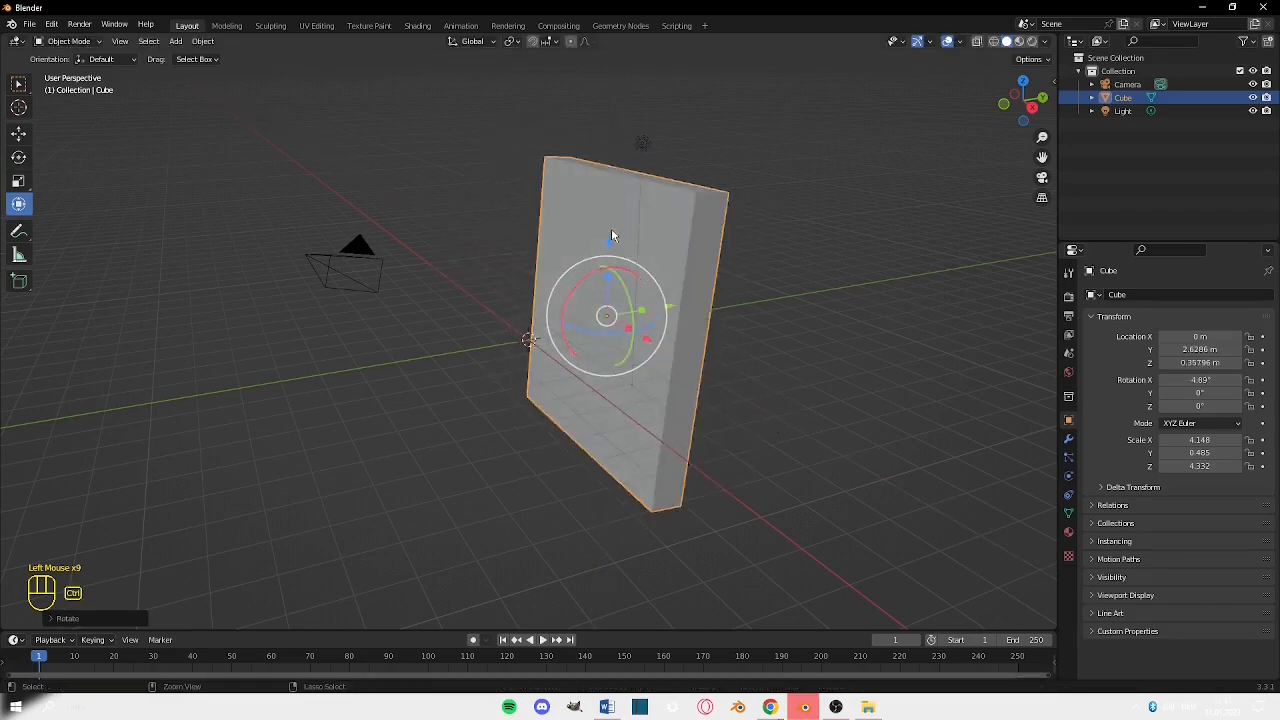
# Undo the moves, rotations and scaling made to the slab with the gizmo tools.
pyautogui.hotkey('ctrl', 'z')
pyautogui.hotkey('ctrl', 'z')
pyautogui.hotkey('ctrl', 'z')
pyautogui.hotkey('ctrl', 'z')
pyautogui.hotkey('ctrl', 'z')
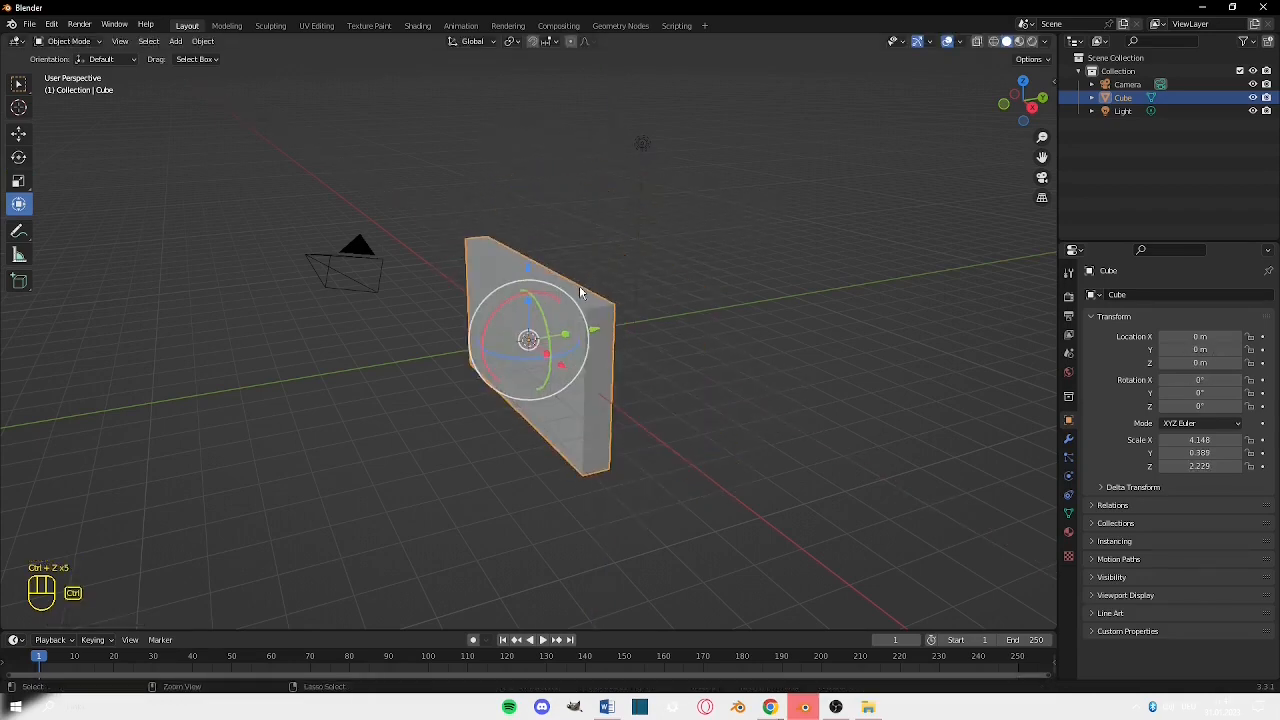
# Undo the slab's Y, X and Z scalings to restore the original cube.
pyautogui.hotkey('ctrl', 'z')
pyautogui.hotkey('ctrl', 'z')
pyautogui.hotkey('ctrl', 'z')
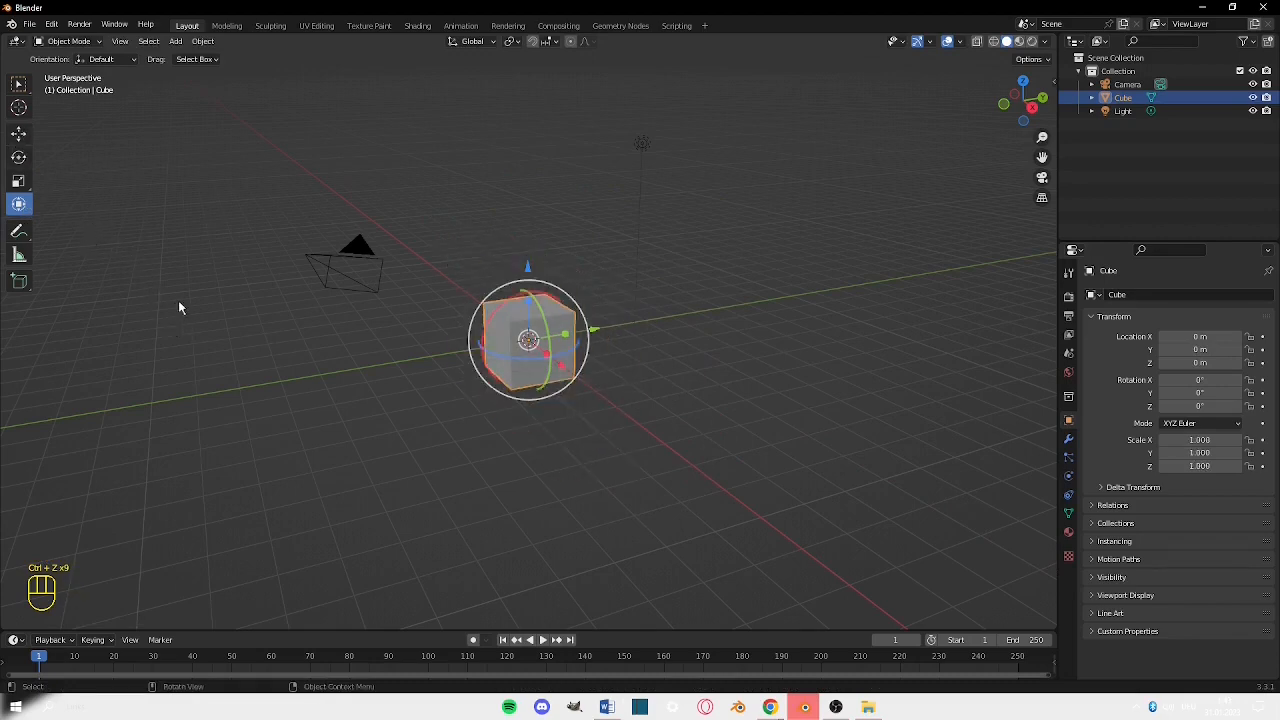
# Redo the cube's X, Y and Z scalings to bring back the slab, and activate the Select Box tool.
pyautogui.hotkey('ctrl', 'shift', 'z')
pyautogui.hotkey('ctrl', 'shift', 'z')
pyautogui.hotkey('ctrl', 'shift', 'z')
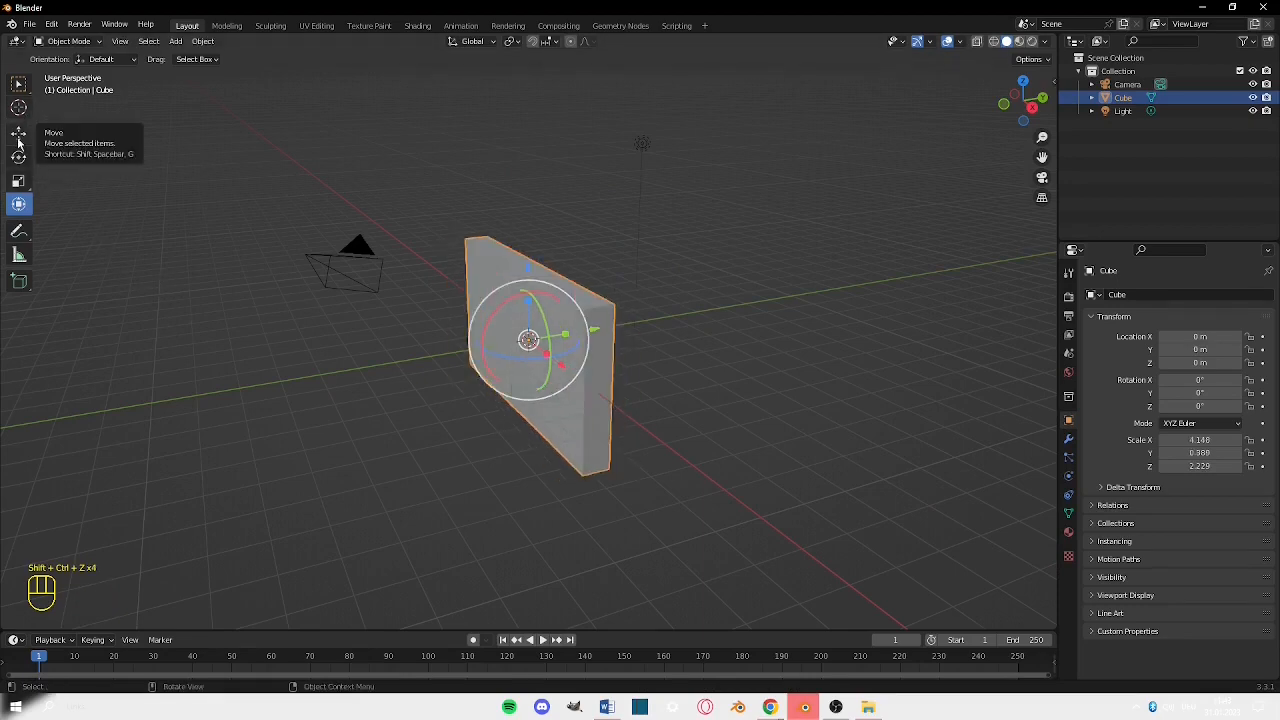
pyautogui.doubleClick(18, 84)
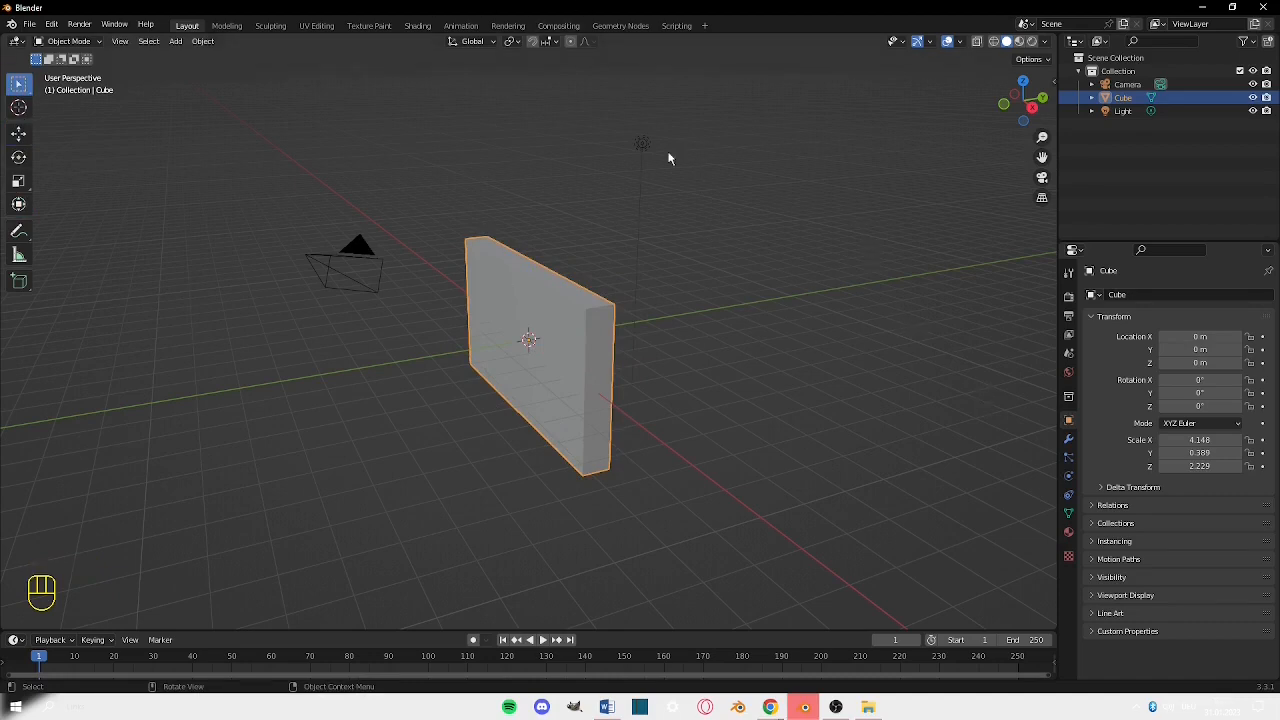
# Switch the slab from Object Mode to Edit Mode and view its geometry from several sides.
pyautogui.click(70, 42)
pyautogui.click(73, 70)
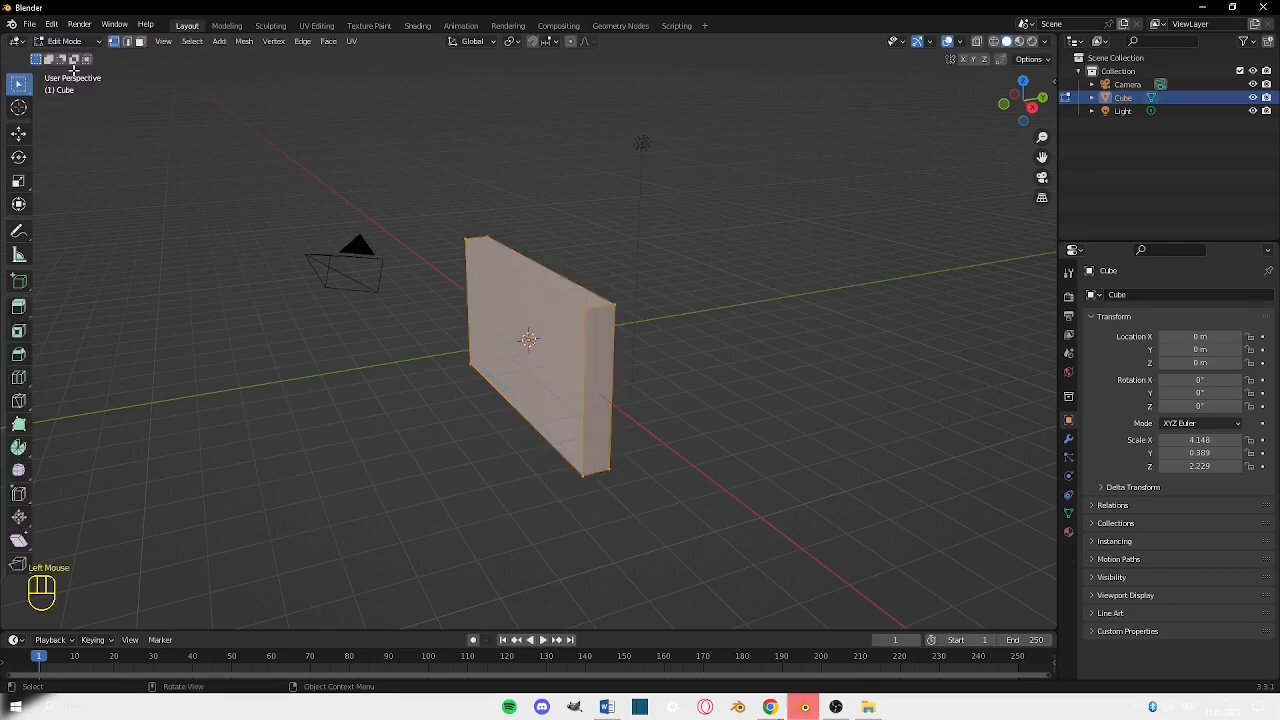
pyautogui.moveTo(785, 356); pyautogui.dragTo(562, 318, button='middle')
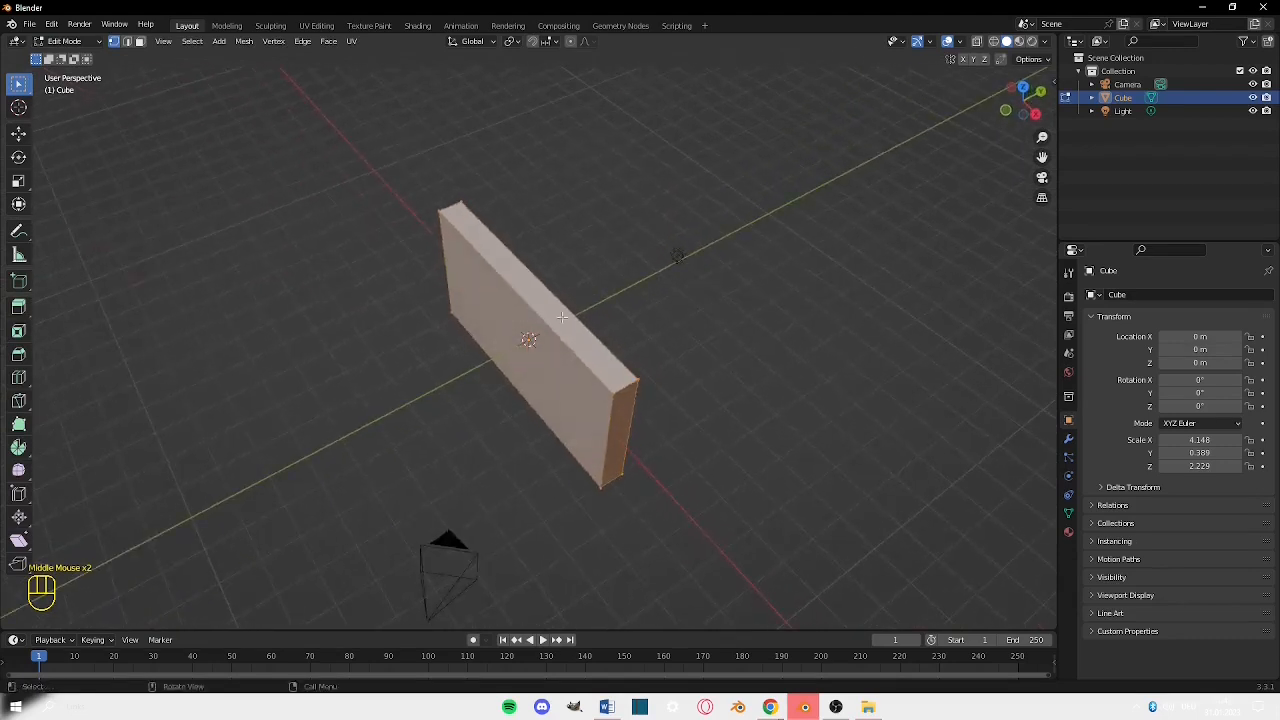
pyautogui.scroll(4, 640, 380)
pyautogui.moveTo(637, 369); pyautogui.dragTo(430, 220, button='middle')
pyautogui.scroll(-1, 606, 214)
pyautogui.scroll(-2, 605, 213)
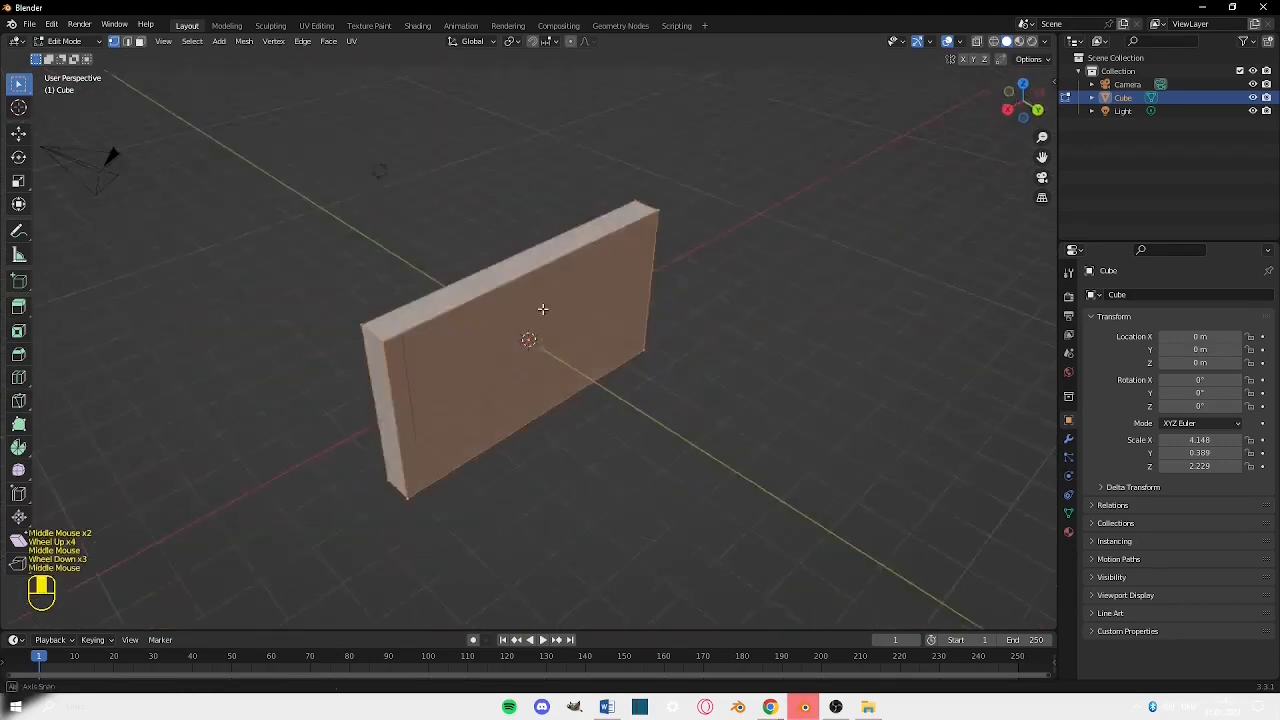
pyautogui.moveTo(605, 213); pyautogui.dragTo(665, 259, button='middle')
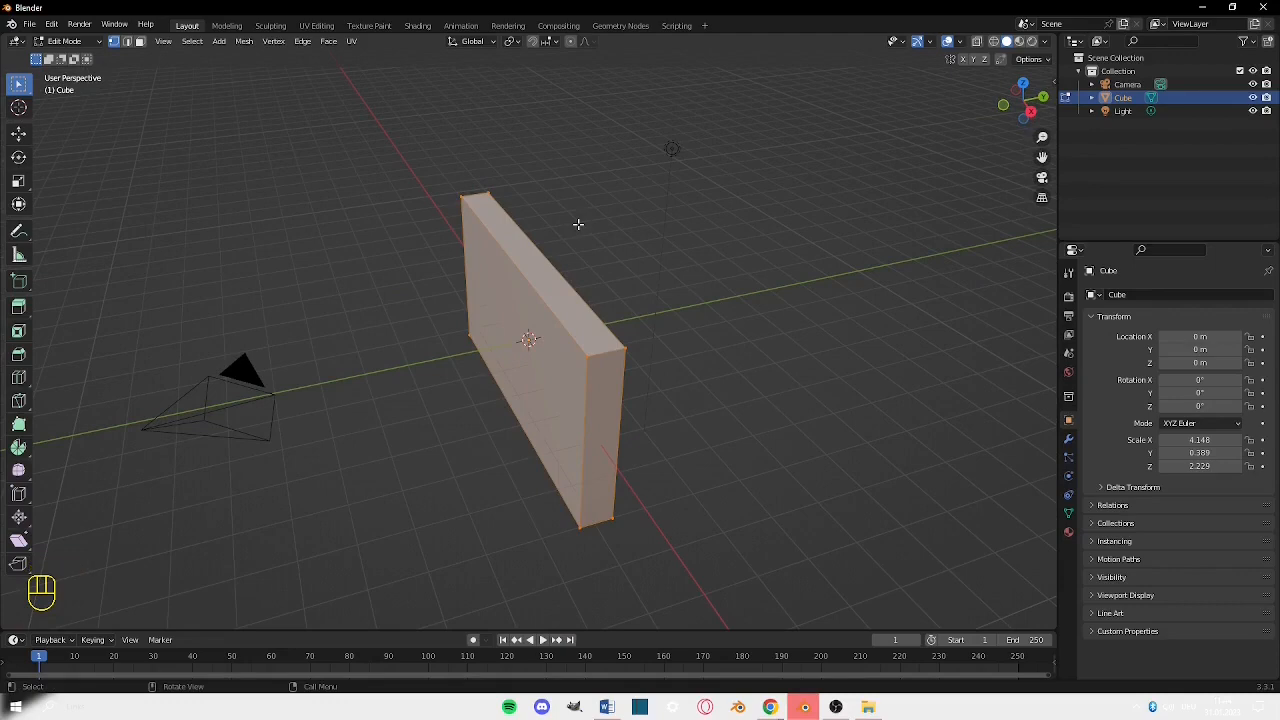
# Toggle the slab between Object Mode and Edit Mode, ending in Object Mode.
pyautogui.press('Tab')
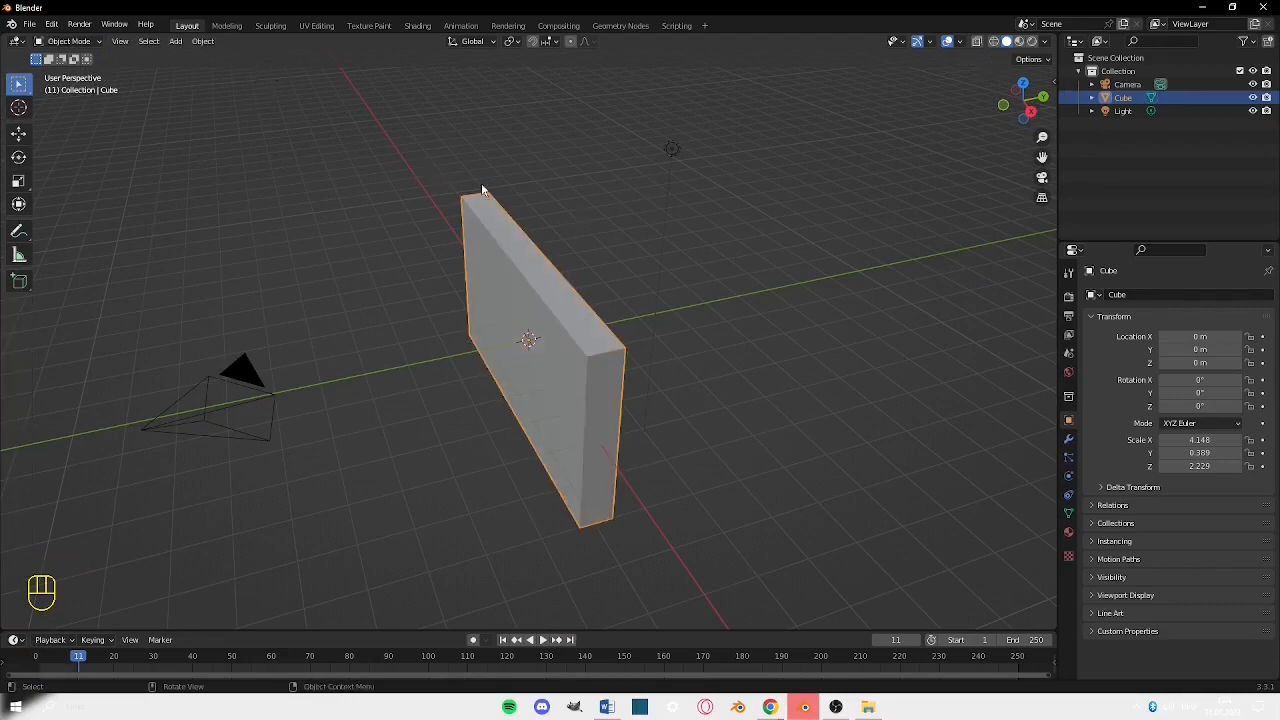
pyautogui.press('Tab')
pyautogui.press('Tab')
# Switch the slab to Sculpt Mode, and toggle between Sculpt Mode and Edit Mode.
pyautogui.click(84, 42)
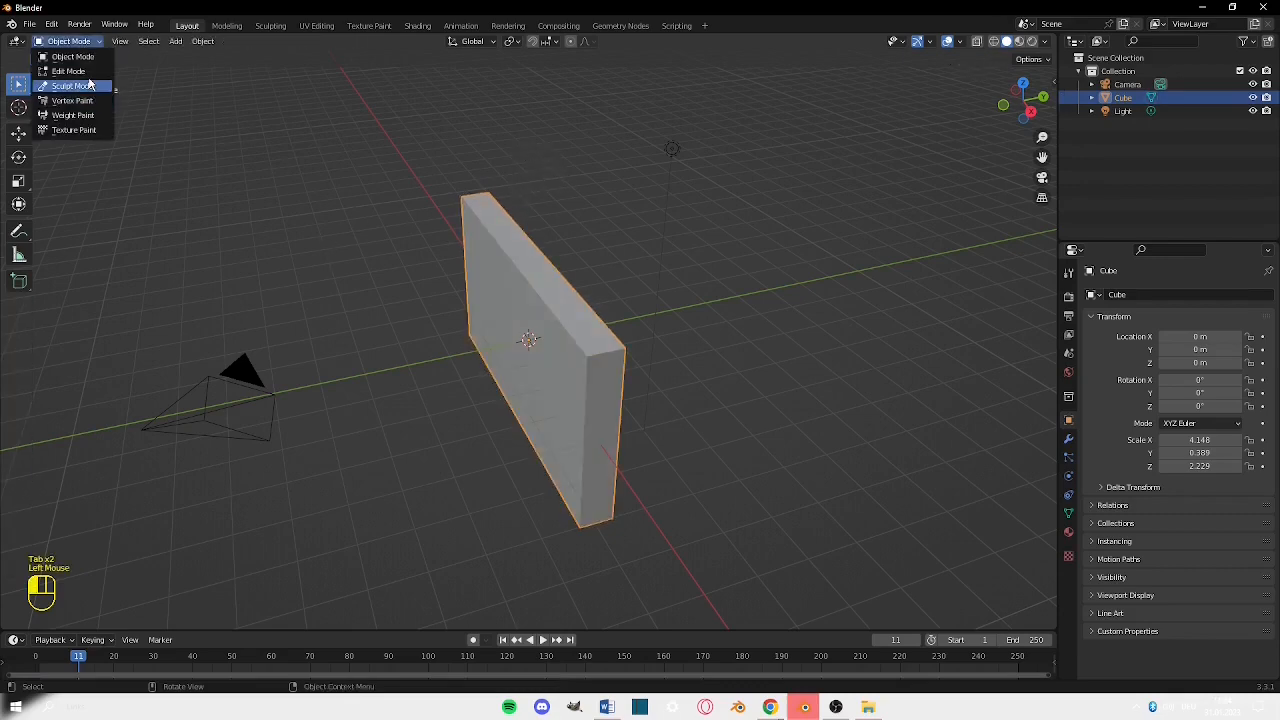
pyautogui.click(84, 87)
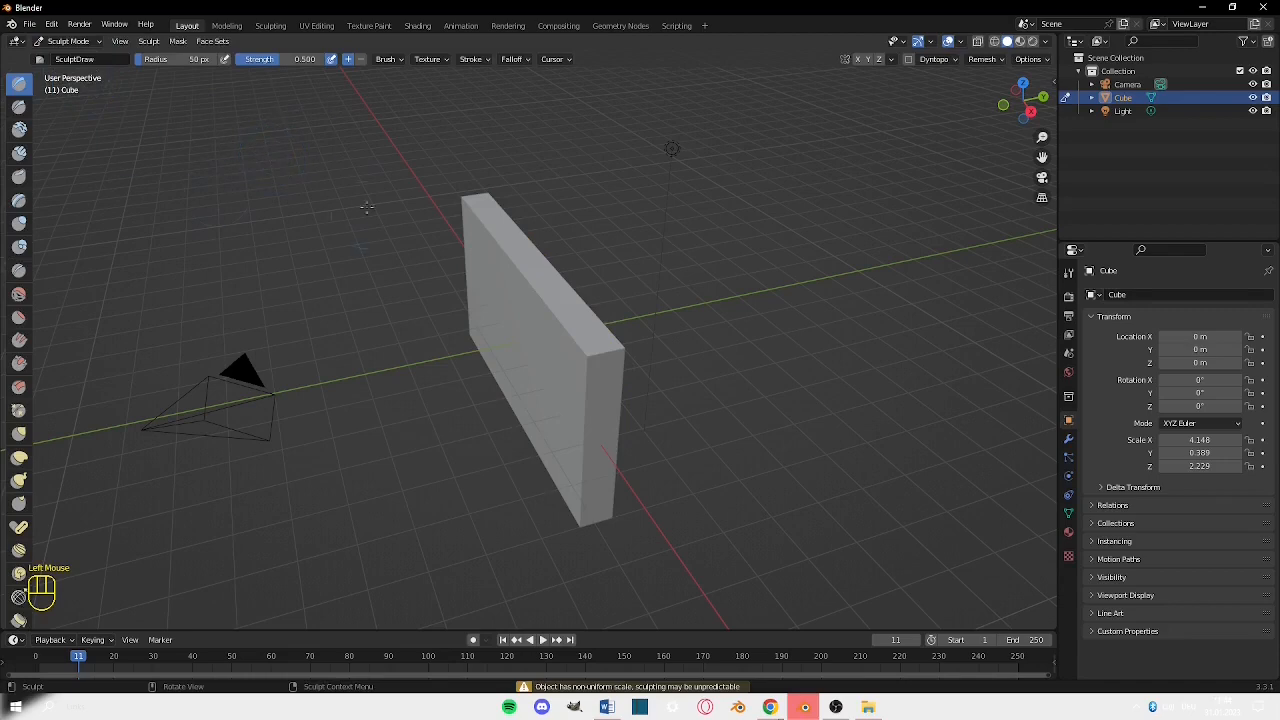
pyautogui.click(494, 247)
pyautogui.press('Tab')
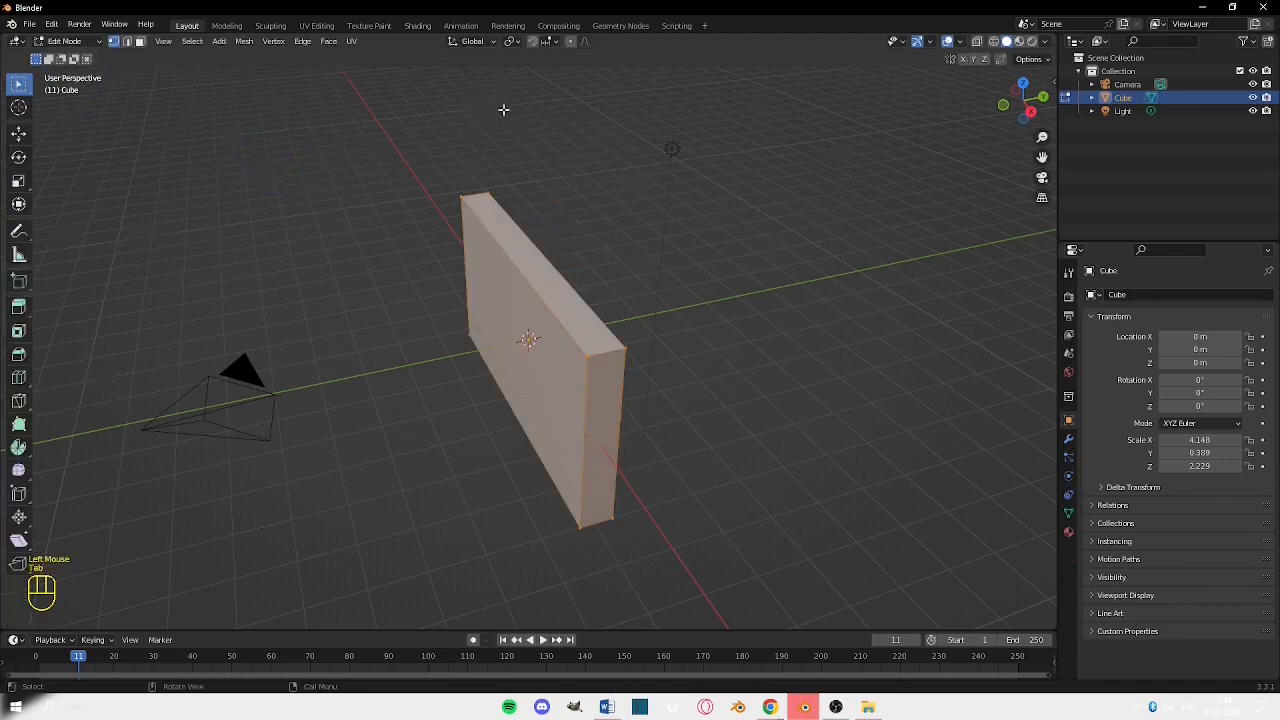
pyautogui.moveTo(503, 108); pyautogui.dragTo(663, 120, button='middle')
pyautogui.press('Tab')
pyautogui.moveTo(769, 230); pyautogui.dragTo(602, 238, button='middle')
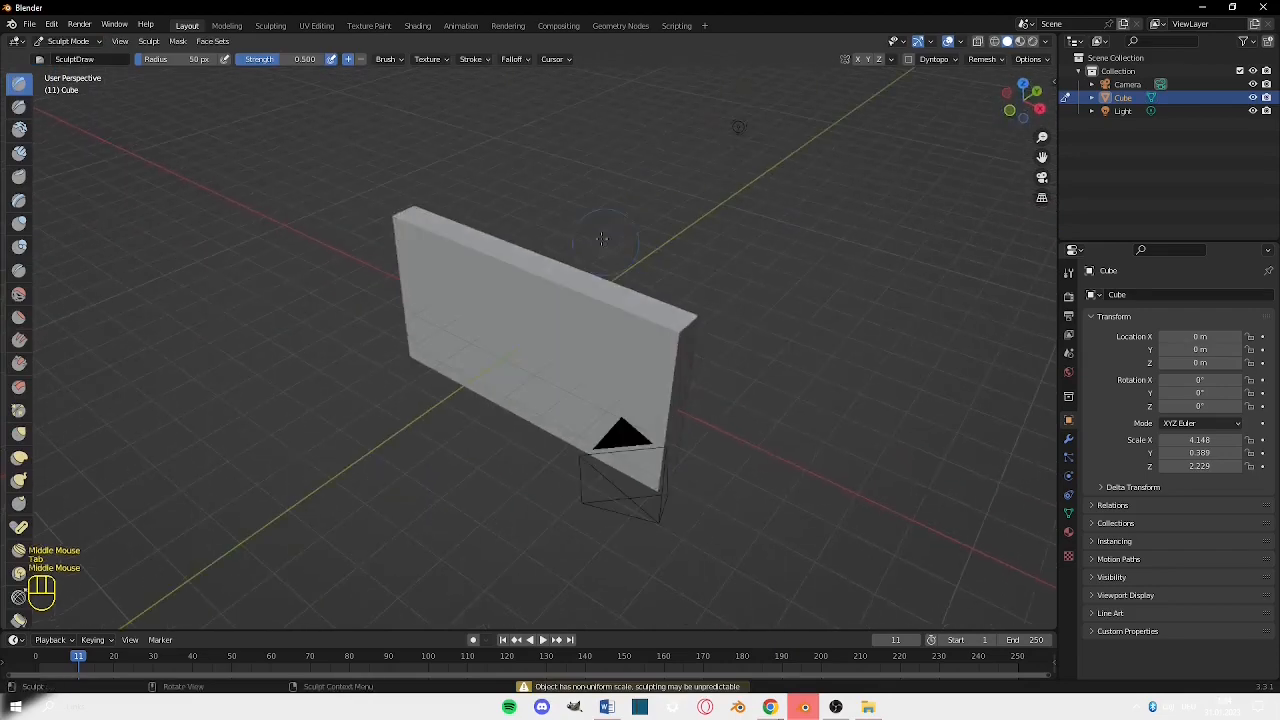
# Return the slab to Object Mode and view it from its long side.
pyautogui.click(58, 42)
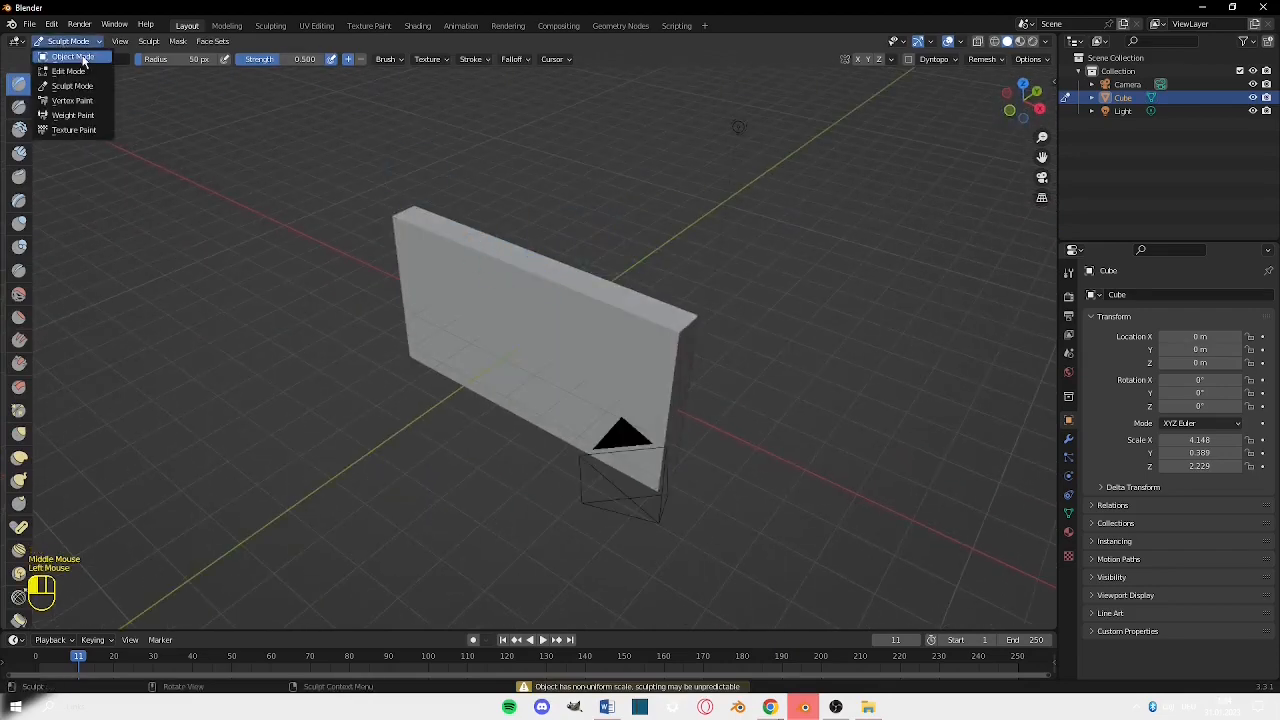
pyautogui.click(72, 57)
pyautogui.moveTo(400, 170); pyautogui.dragTo(668, 187, button='middle')
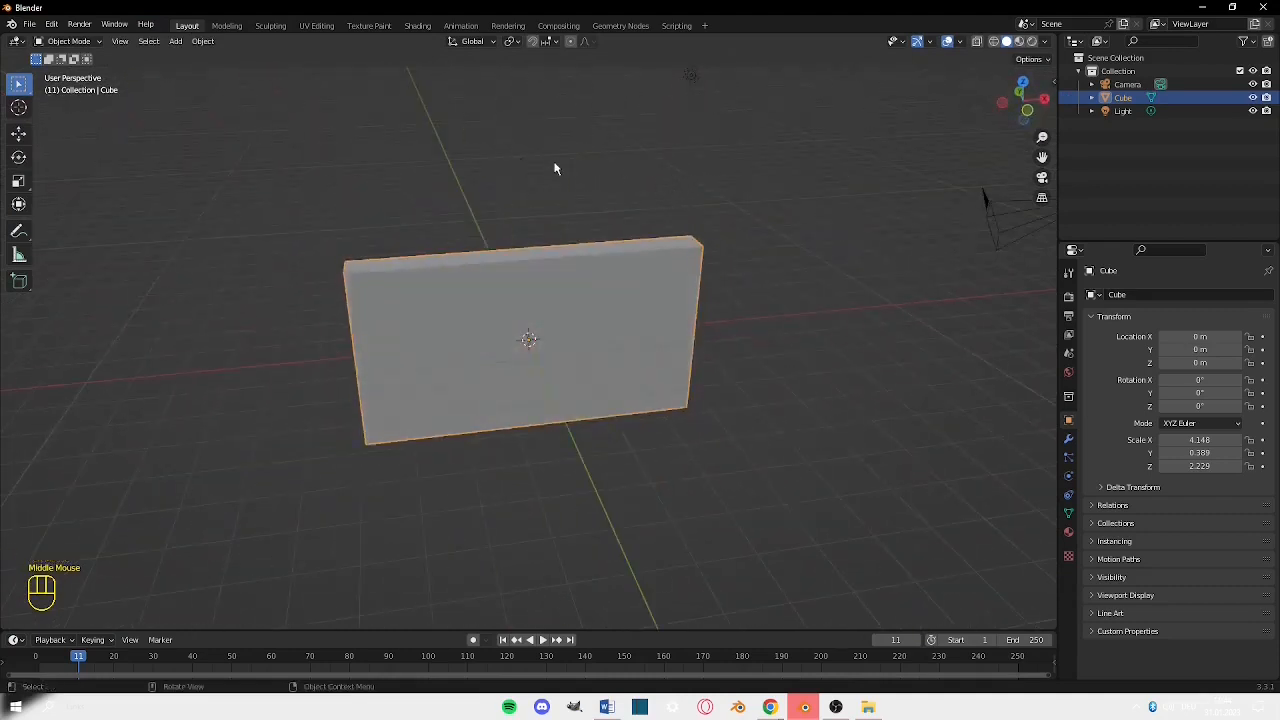
pyautogui.scroll(2, 556, 169)
pyautogui.scroll(-2, 543, 157)
# Enter Edit Mode on the slab and try out selecting its vertices and faces.
pyautogui.press('Tab')
pyautogui.moveTo(246, 123); pyautogui.dragTo(552, 295, button='middle')
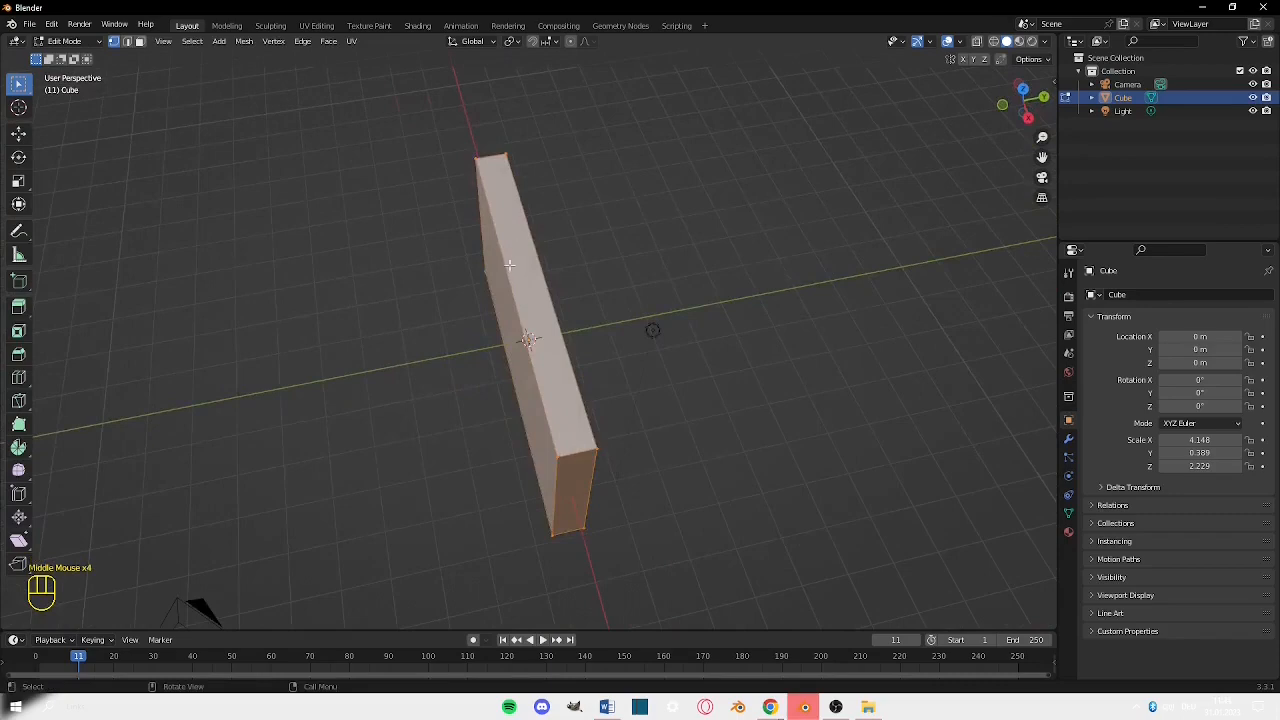
pyautogui.click(560, 458)
pyautogui.moveTo(603, 451); pyautogui.dragTo(484, 299, button='middle')
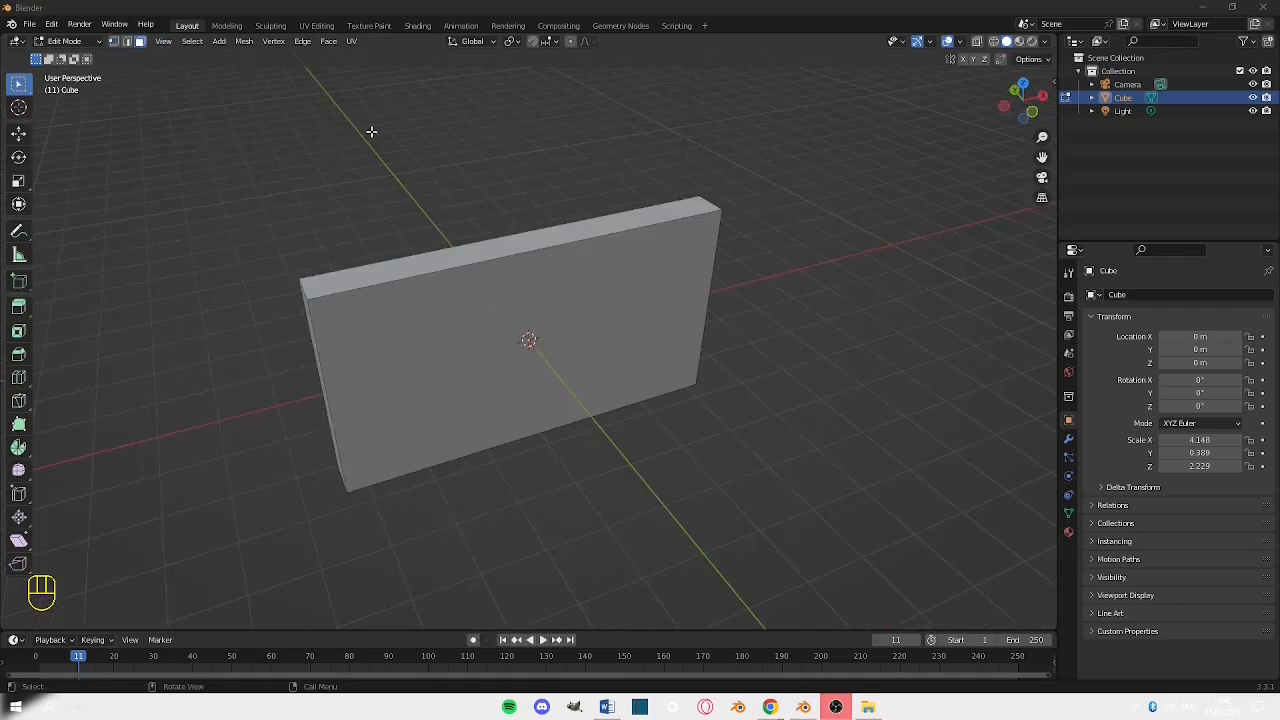
pyautogui.moveTo(371, 131); pyautogui.dragTo(360, 131, button='middle')
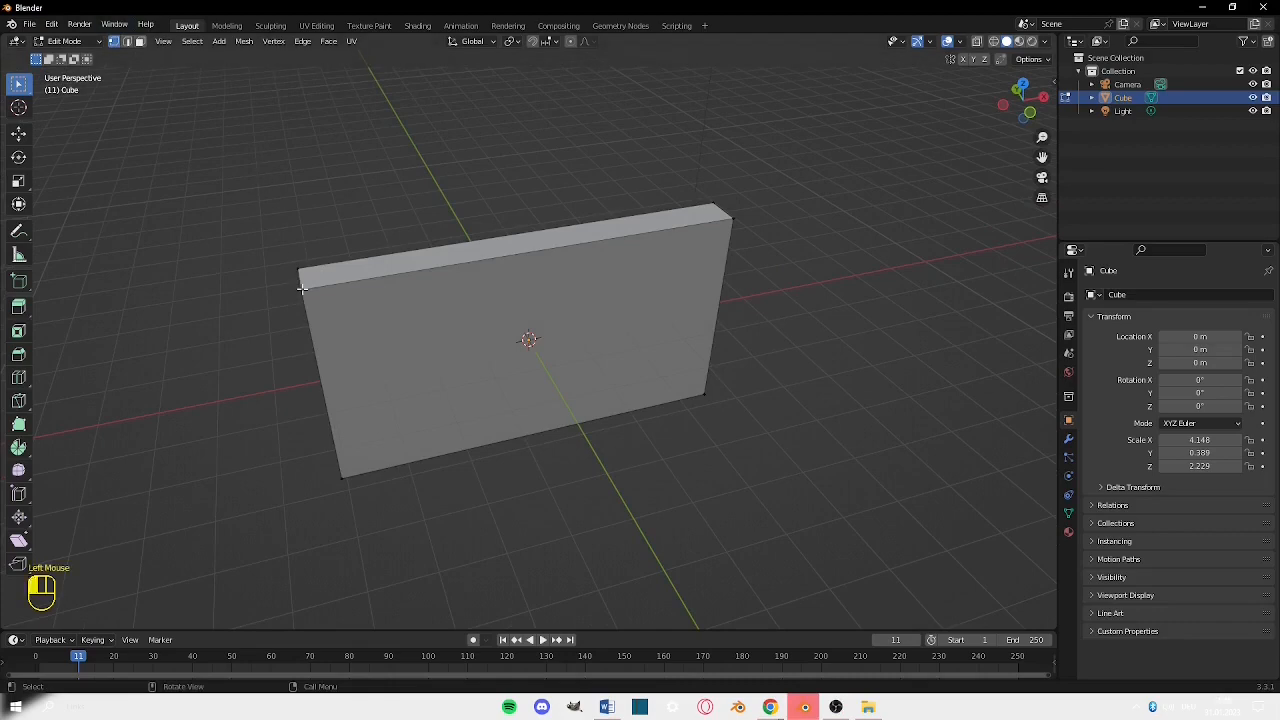
# In vertex select mode, move one upper corner vertex at the slab's end freely outward from its side.
pyautogui.moveTo(301, 288); pyautogui.dragTo(511, 337, button='middle')
pyautogui.moveTo(543, 294); pyautogui.dragTo(500, 86, button='middle')
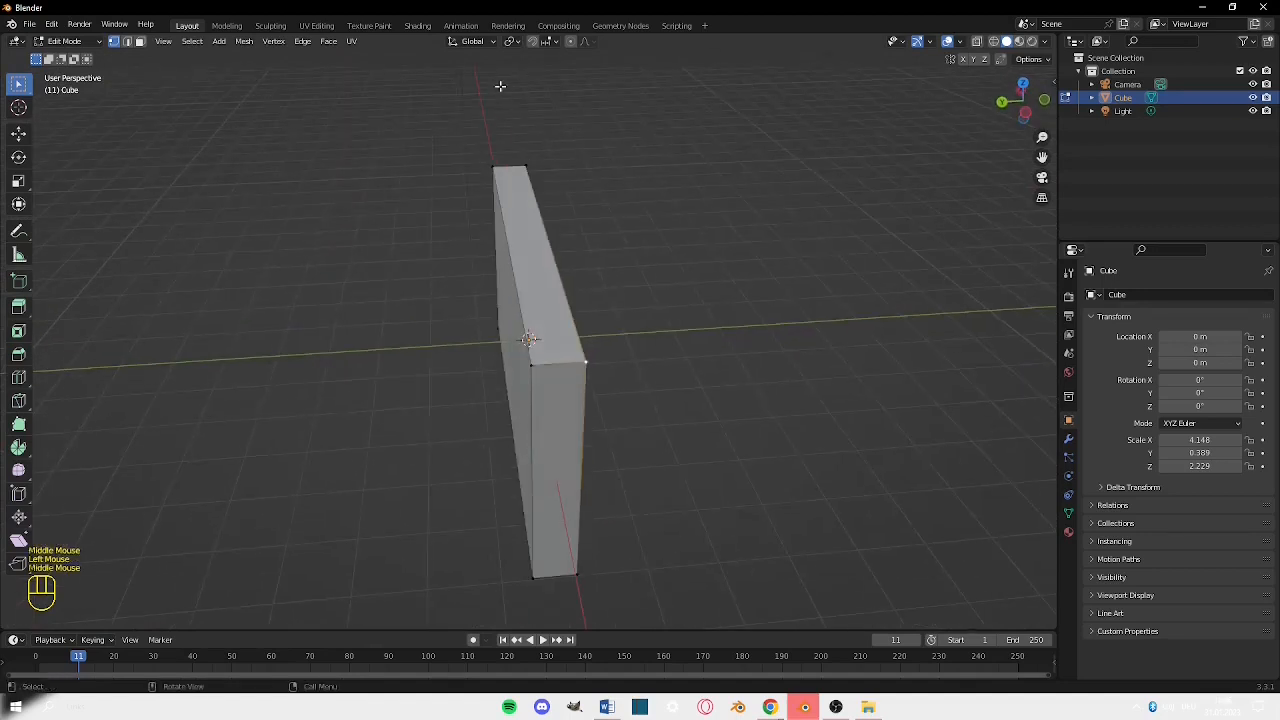
pyautogui.press('g')
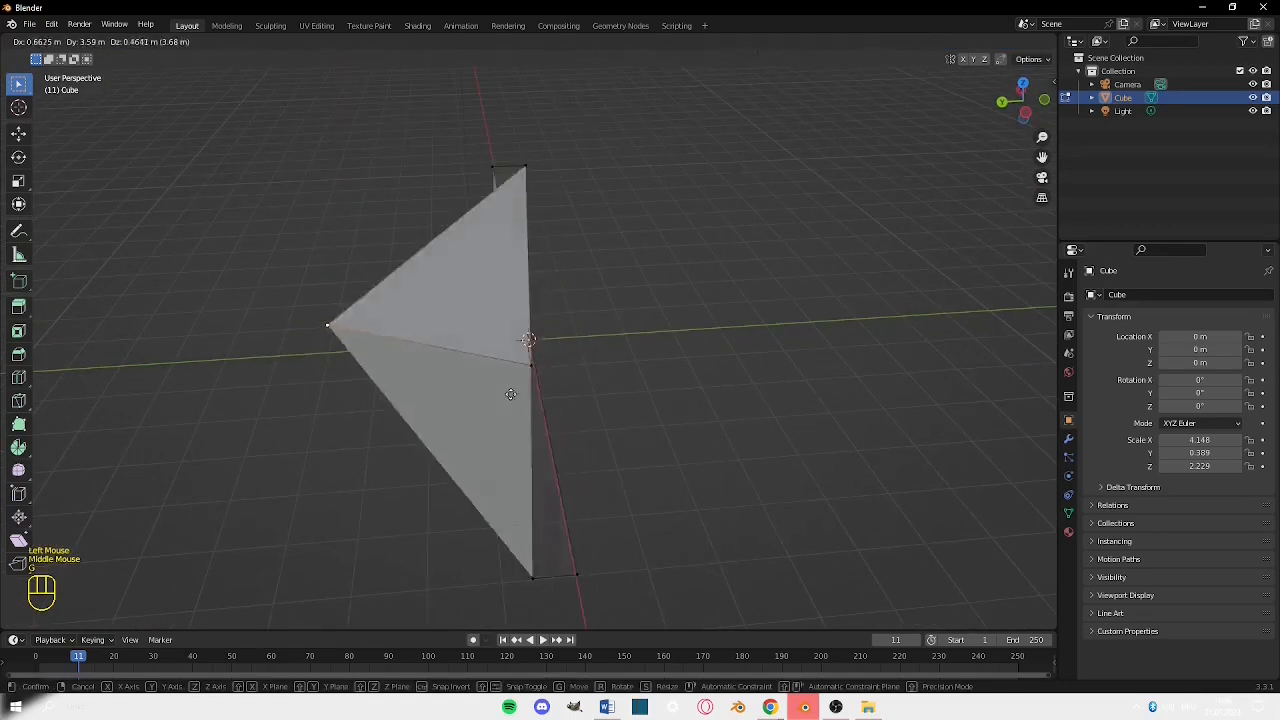
pyautogui.click(966, 357)
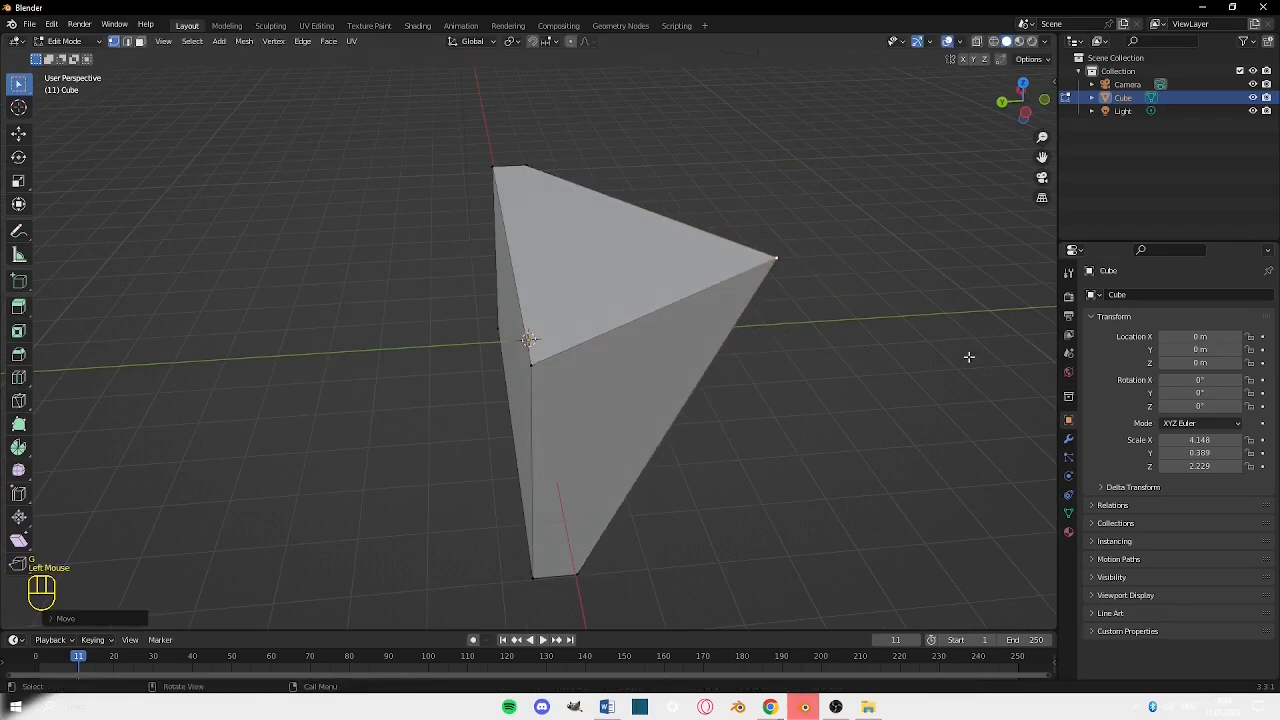
# Try to scale the single moved vertex, and undo both the scaling and the vertex move.
pyautogui.press('s')
pyautogui.click(857, 254)
pyautogui.moveTo(888, 347); pyautogui.dragTo(484, 157, button='middle')
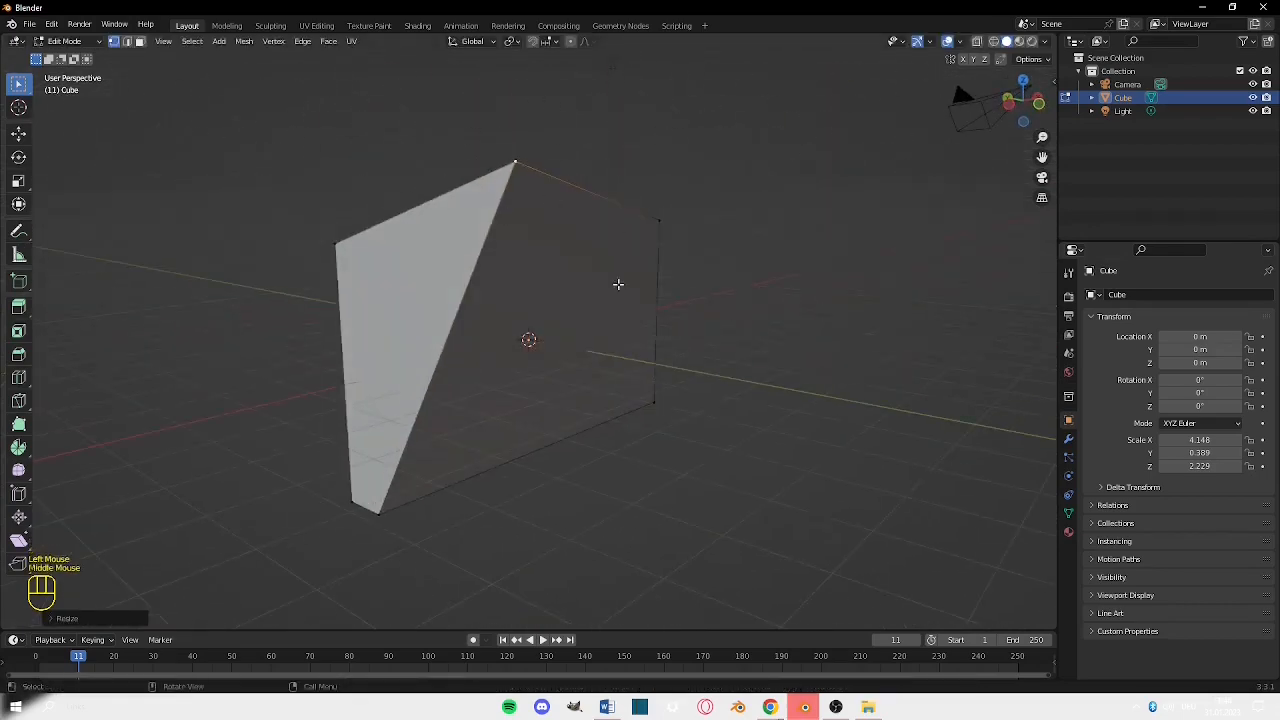
pyautogui.hotkey('ctrl', 'z')
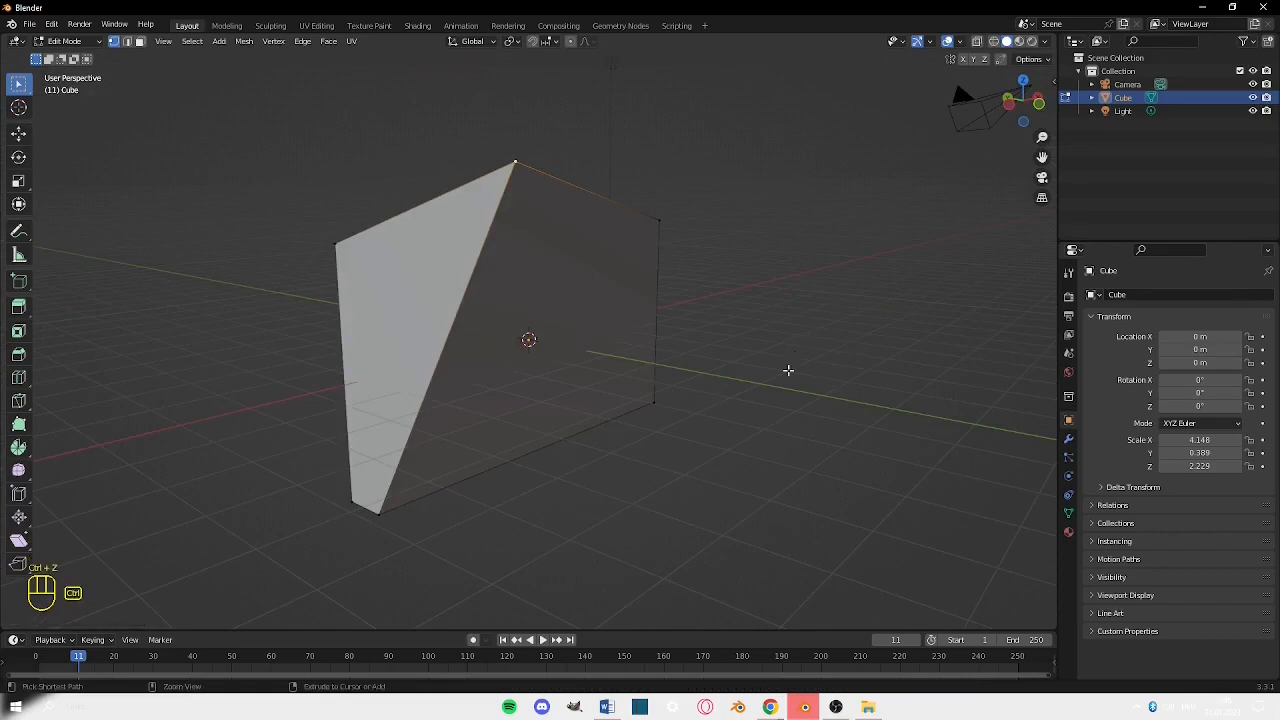
pyautogui.hotkey('ctrl', 'z')
# In edge select mode, select one long top edge of the slab and move it freely outward.
pyautogui.moveTo(529, 366); pyautogui.dragTo(586, 365, button='middle')
pyautogui.moveTo(610, 309); pyautogui.dragTo(627, 280, button='middle')
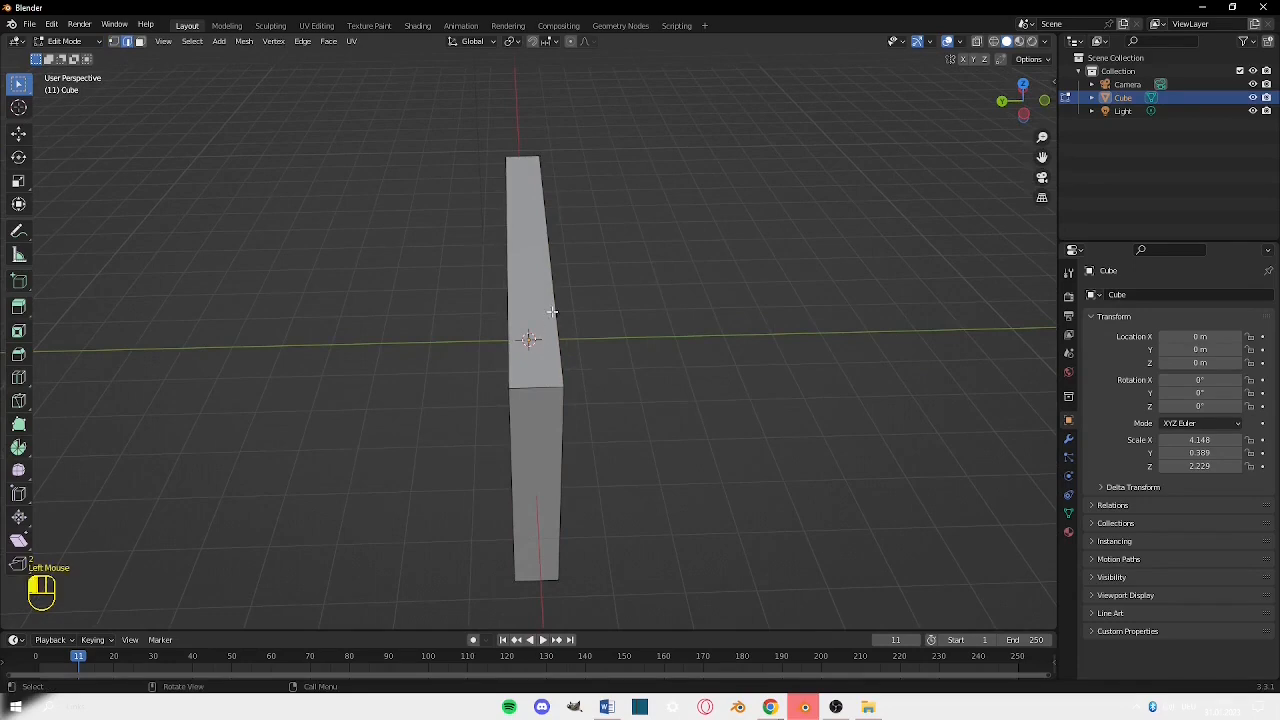
pyautogui.moveTo(552, 312); pyautogui.dragTo(445, 266, button='middle')
pyautogui.scroll(5, 534, 306)
pyautogui.scroll(-2, 464, 307)
pyautogui.scroll(3, 547, 273)
pyautogui.scroll(-2, 523, 260)
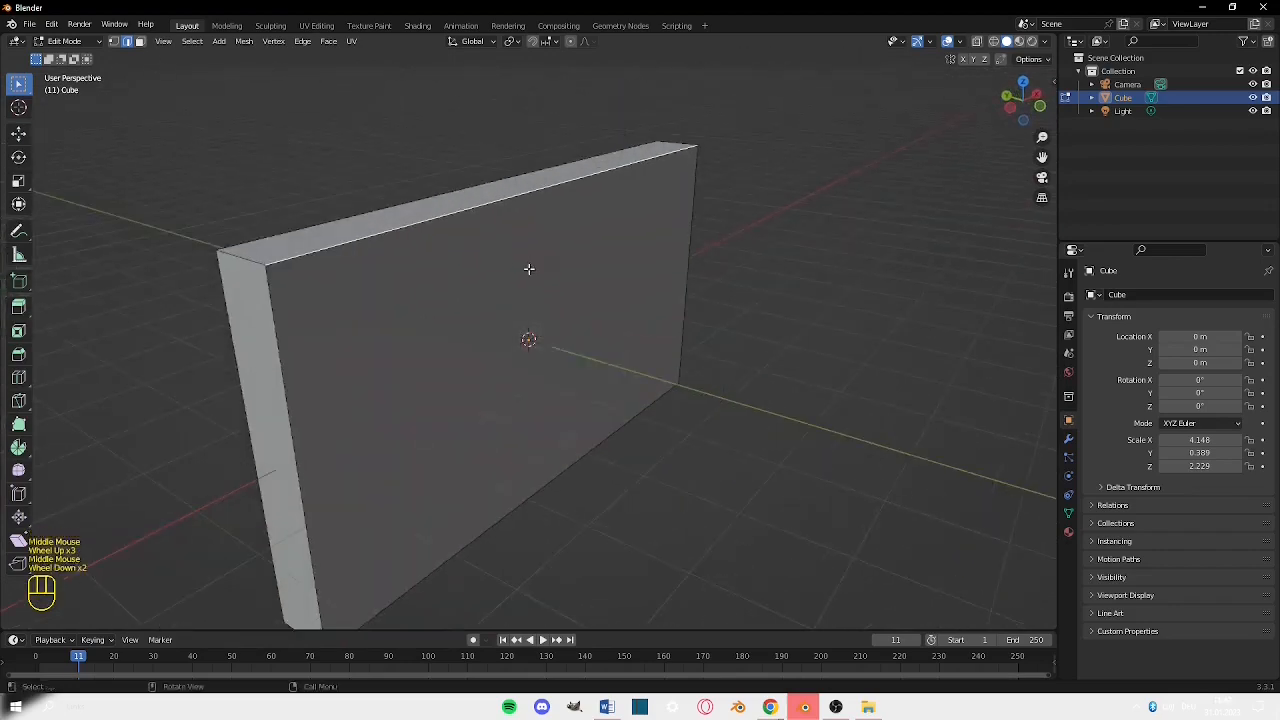
pyautogui.moveTo(529, 268); pyautogui.dragTo(637, 243, button='middle')
pyautogui.scroll(-2, 446, 271)
pyautogui.press('g')
pyautogui.click(648, 240)
# Enlarge the moved top edge with Scale, and undo the edge's scaling and move.
pyautogui.press('s')
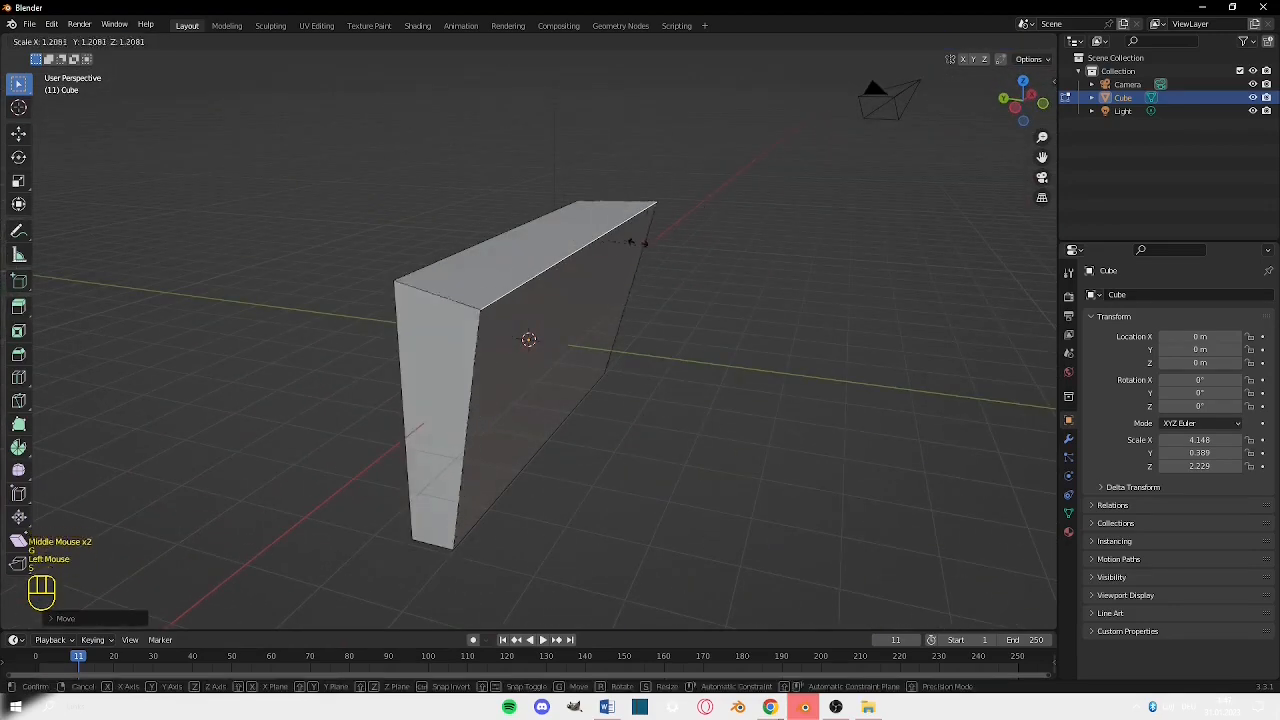
pyautogui.click(651, 228)
pyautogui.moveTo(651, 229); pyautogui.dragTo(421, 243, button='middle')
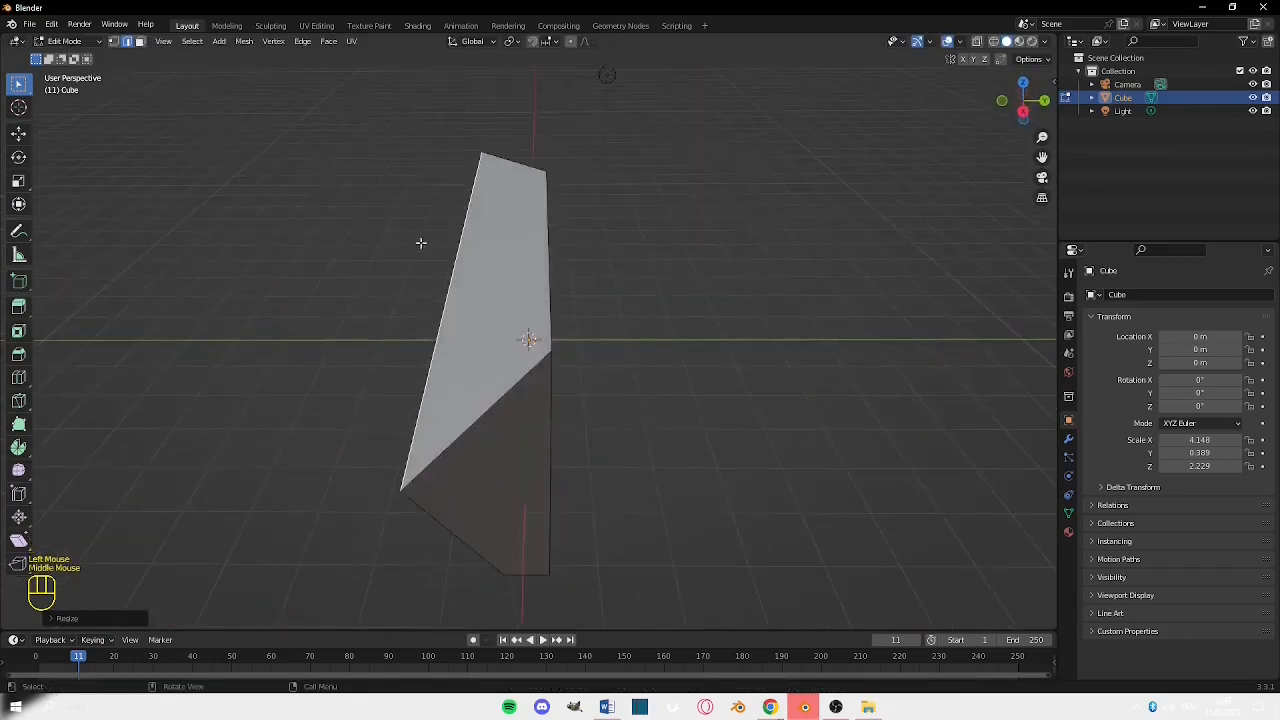
pyautogui.hotkey('ctrl', 'z')
# Scale down the slab's two long top edges one after the other, the second to about 0.75.
pyautogui.moveTo(647, 313); pyautogui.dragTo(586, 260, button='middle')
pyautogui.press('s')
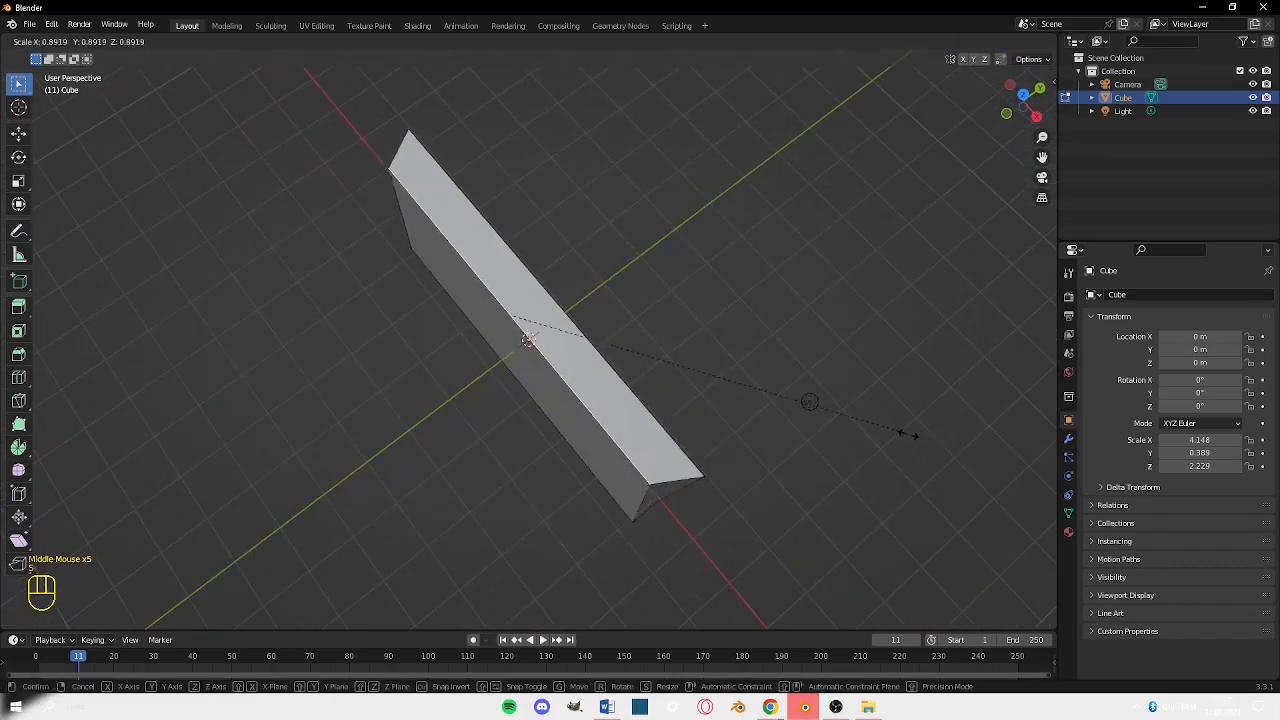
pyautogui.click(897, 432)
pyautogui.press('Tab')
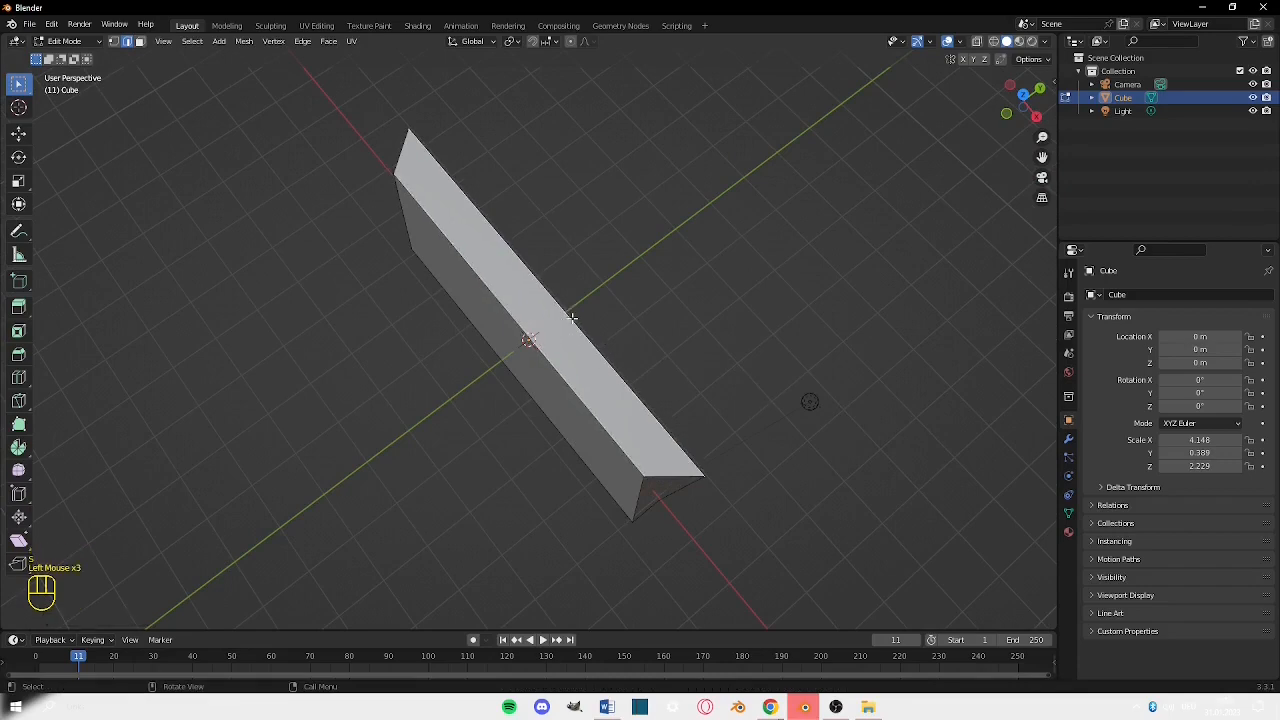
pyautogui.press('s')
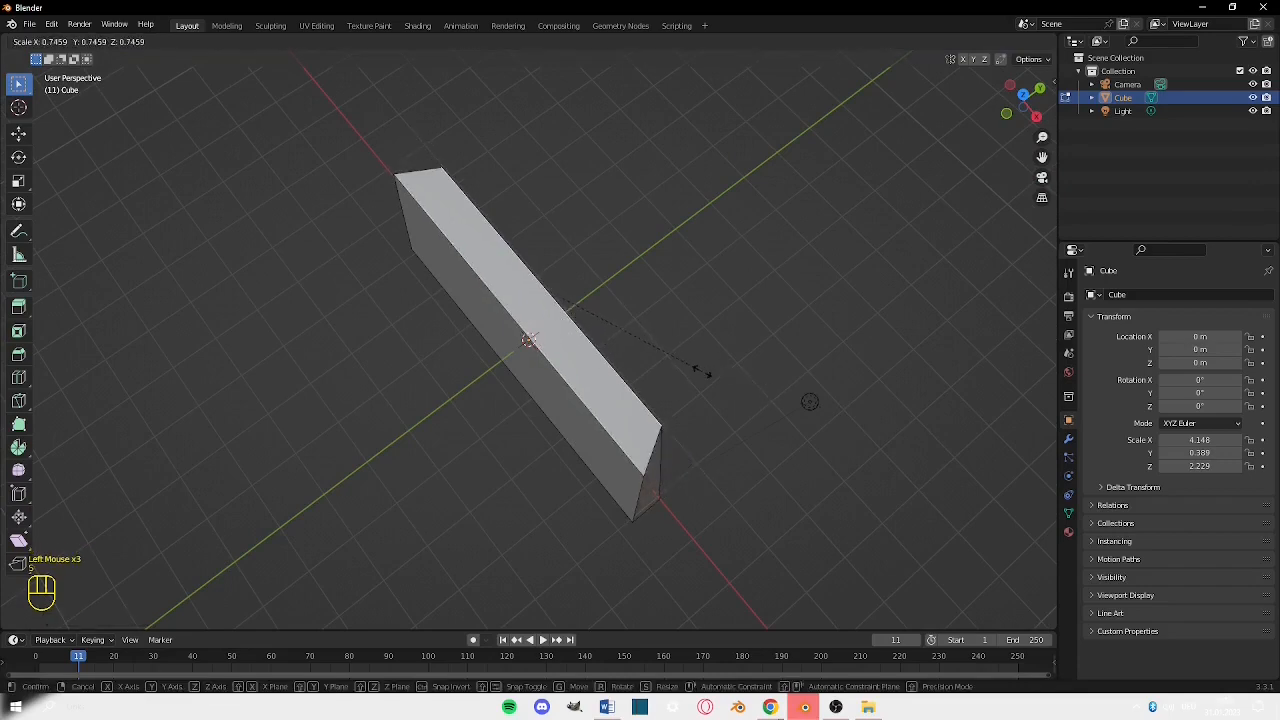
pyautogui.click(703, 373)
pyautogui.moveTo(737, 360); pyautogui.dragTo(592, 319, button='middle')
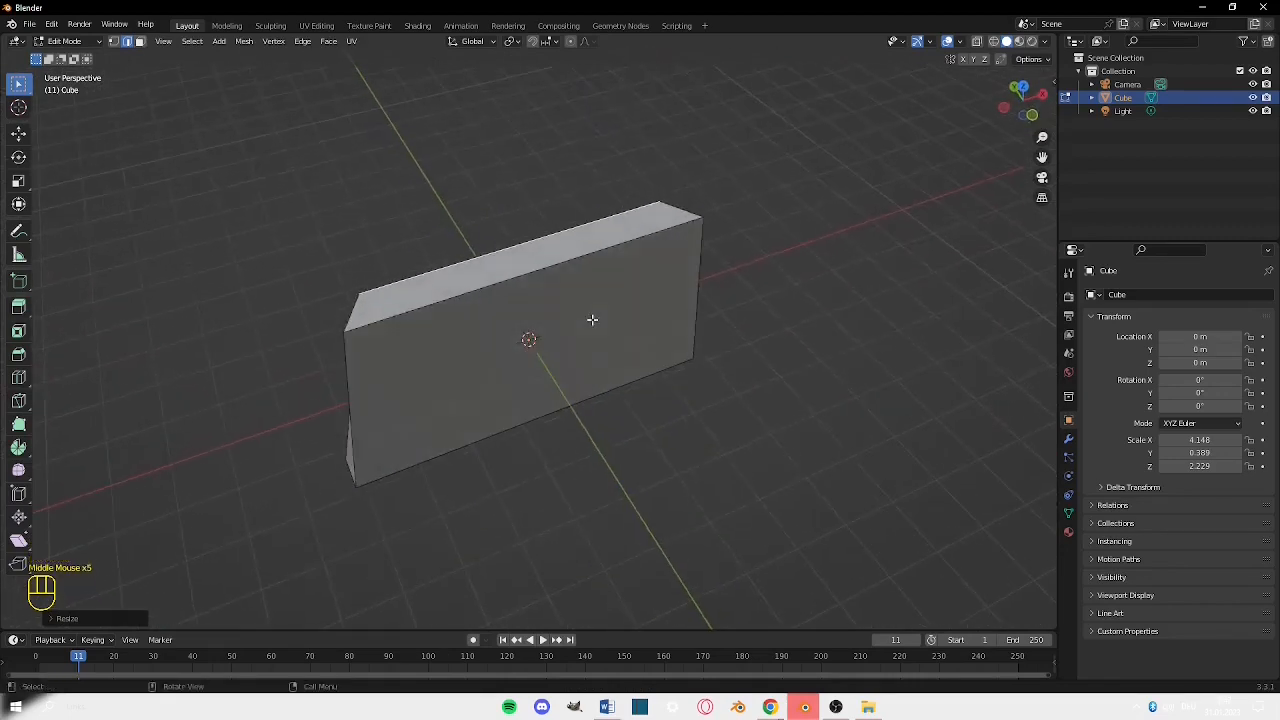
pyautogui.scroll(-1, 592, 319)
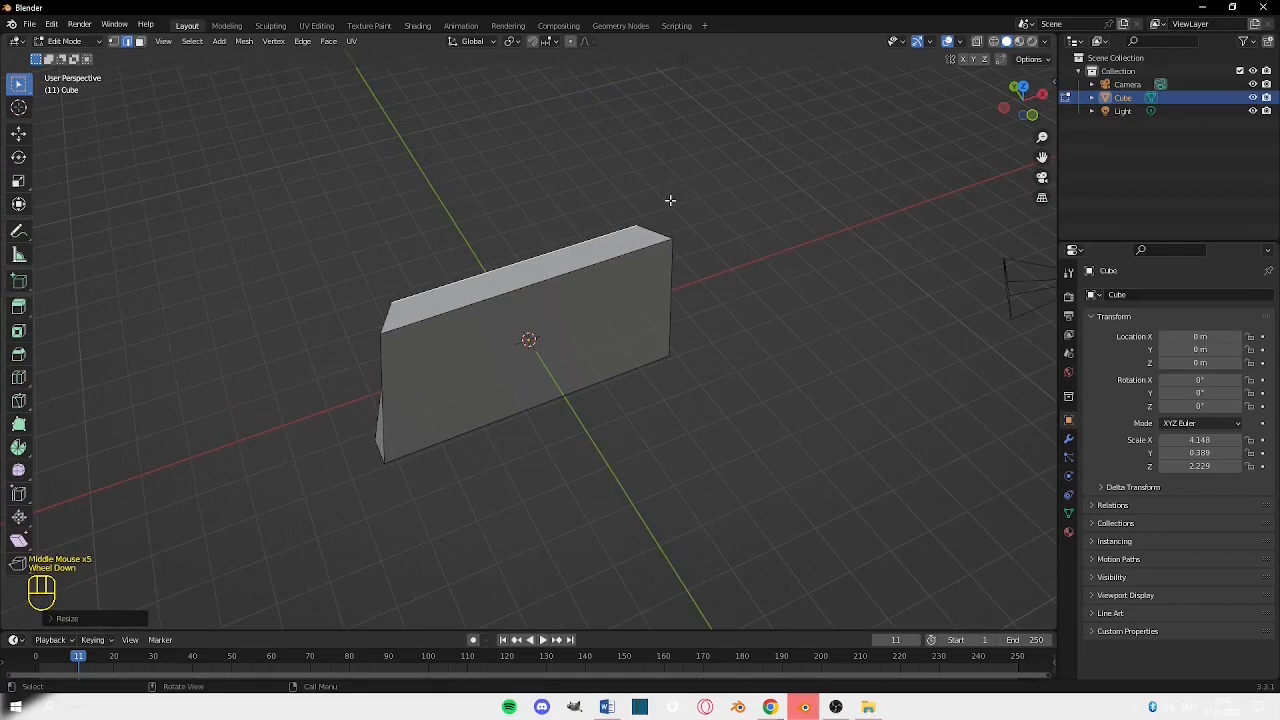
# In face select mode, select the slab's top face and scale it twice, leaving it shorter than the base.
pyautogui.moveTo(664, 364); pyautogui.dragTo(649, 191, button='middle')
pyautogui.moveTo(575, 297); pyautogui.dragTo(668, 305, button='middle')
pyautogui.click(543, 251)
pyautogui.press('s')
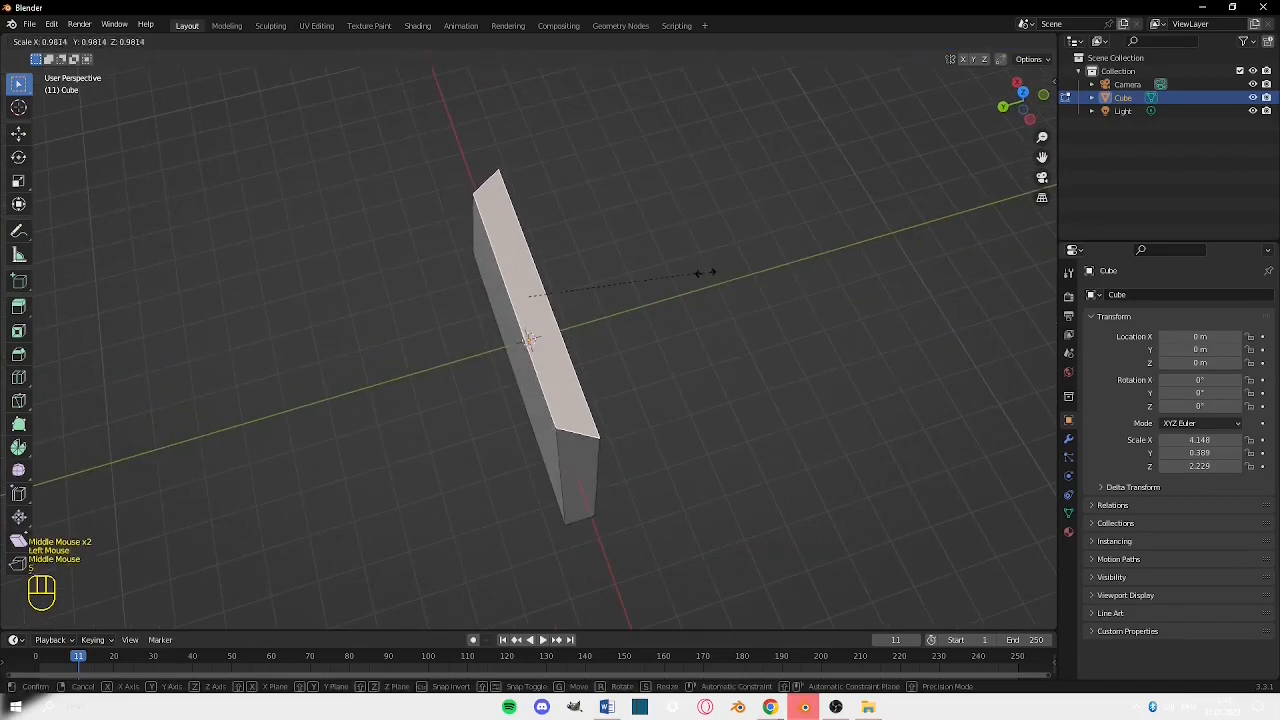
pyautogui.click(786, 266)
pyautogui.moveTo(786, 266); pyautogui.dragTo(566, 289, button='middle')
pyautogui.press('s')
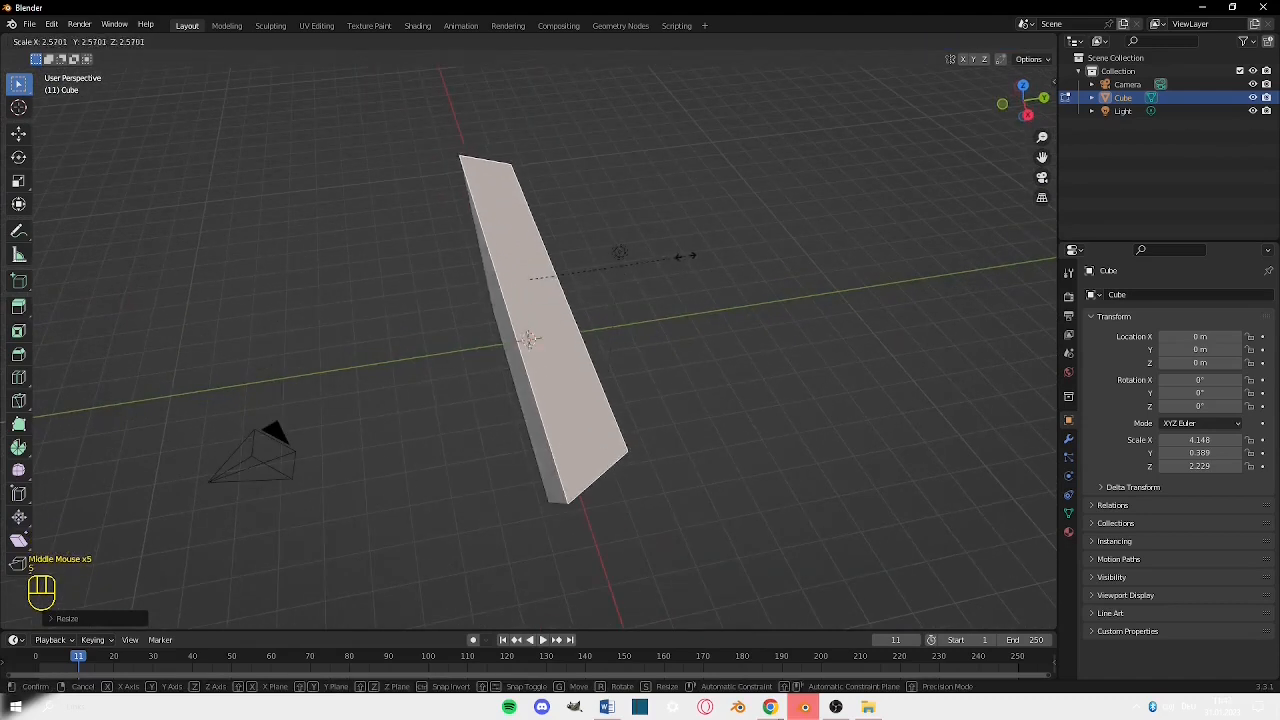
pyautogui.click(601, 271)
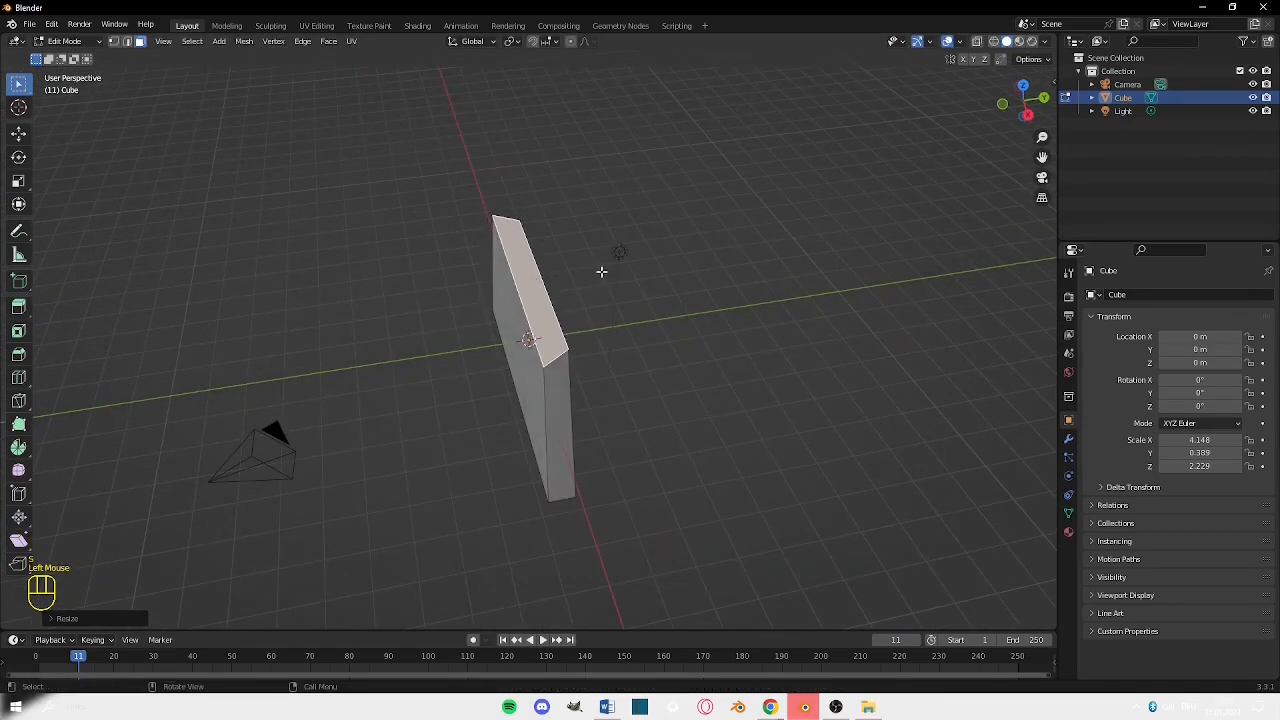
# Rotate the slab's top face freely, and undo the rotation.
pyautogui.press('r')
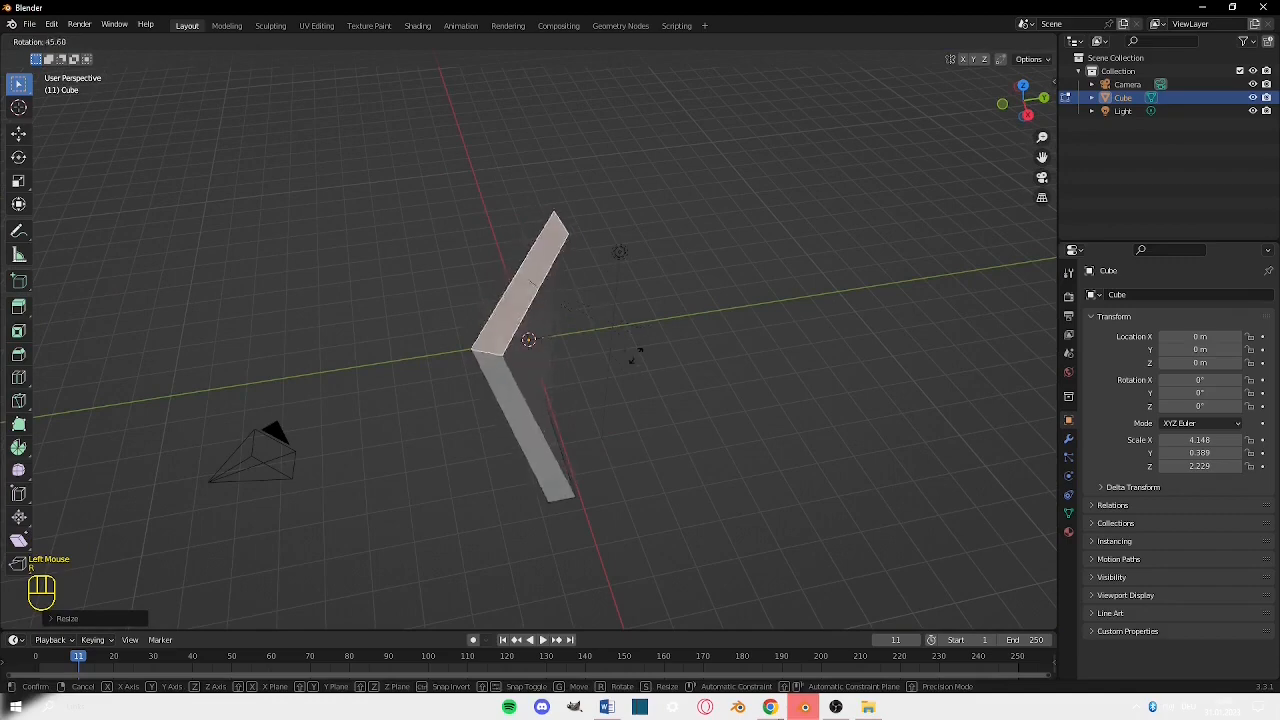
pyautogui.click(652, 279)
pyautogui.hotkey('ctrl', 'z')
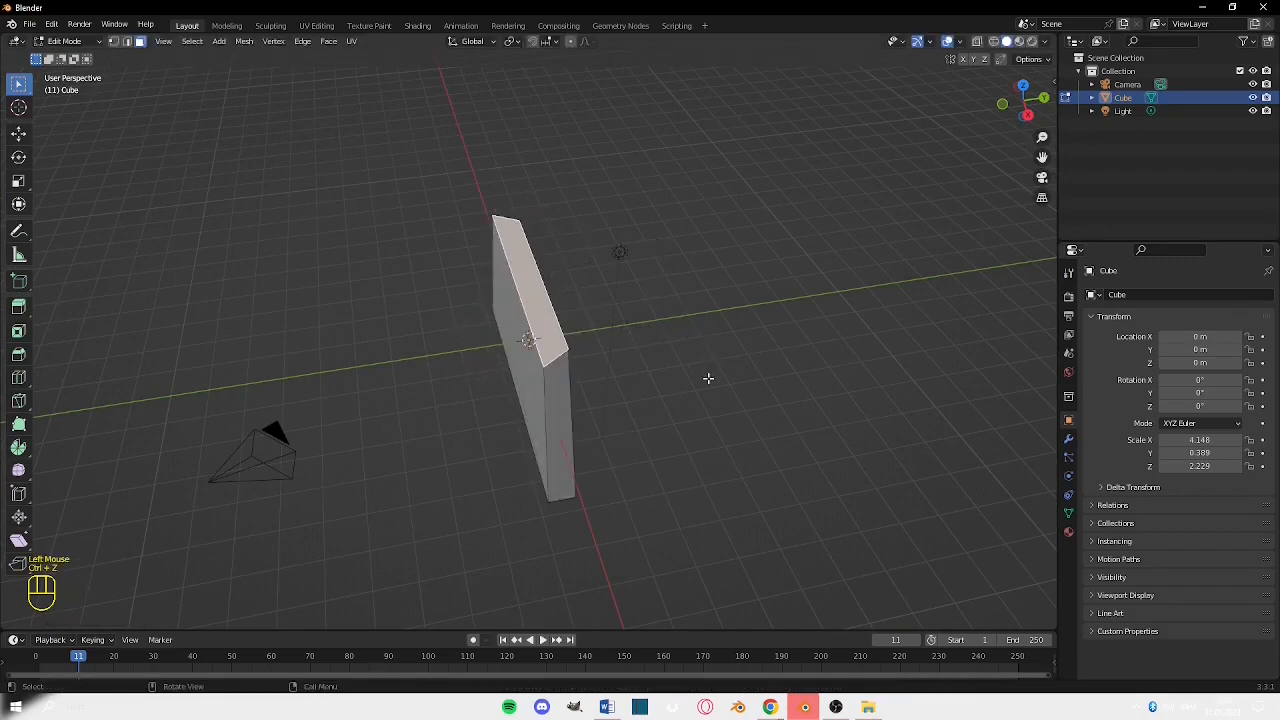
# Move the slab's top face freely, and undo the move.
pyautogui.press('g')
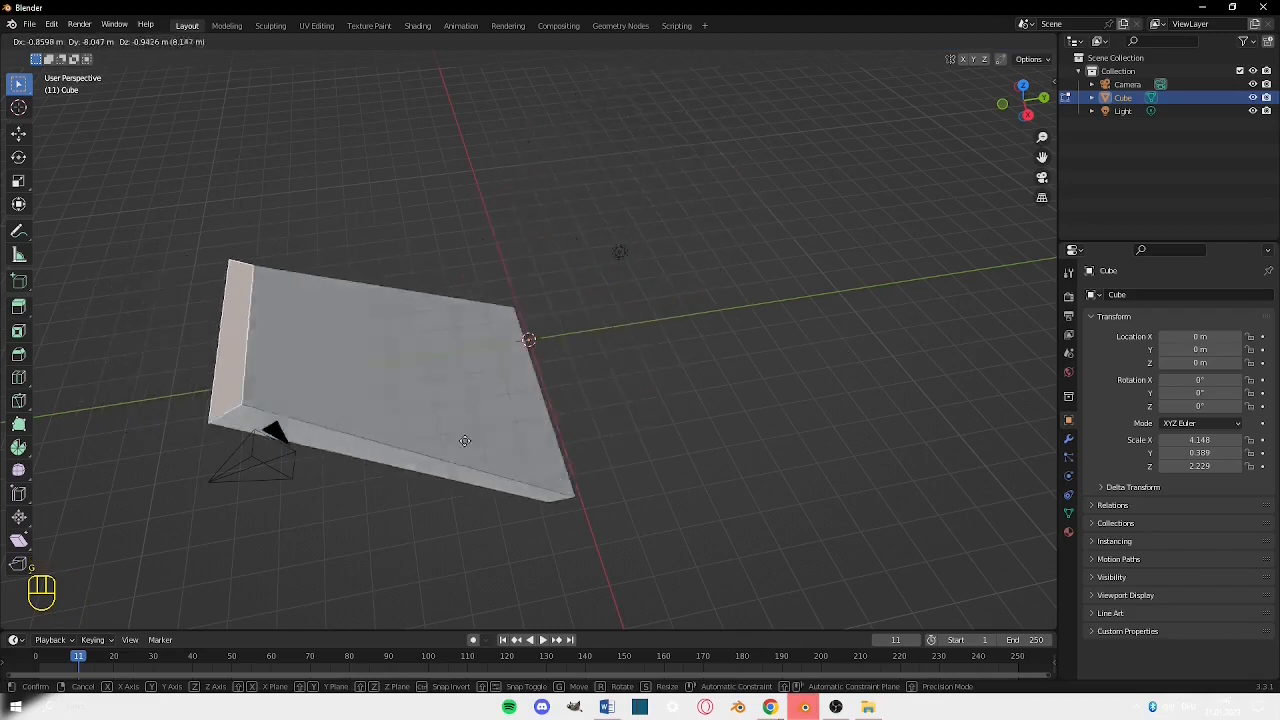
pyautogui.click(738, 396)
pyautogui.hotkey('ctrl', 'z')
# Select one broad side face of the slab and extrude it outward about 1.04 m.
pyautogui.moveTo(743, 417); pyautogui.dragTo(633, 380, button='middle')
pyautogui.scroll(2, 646, 323)
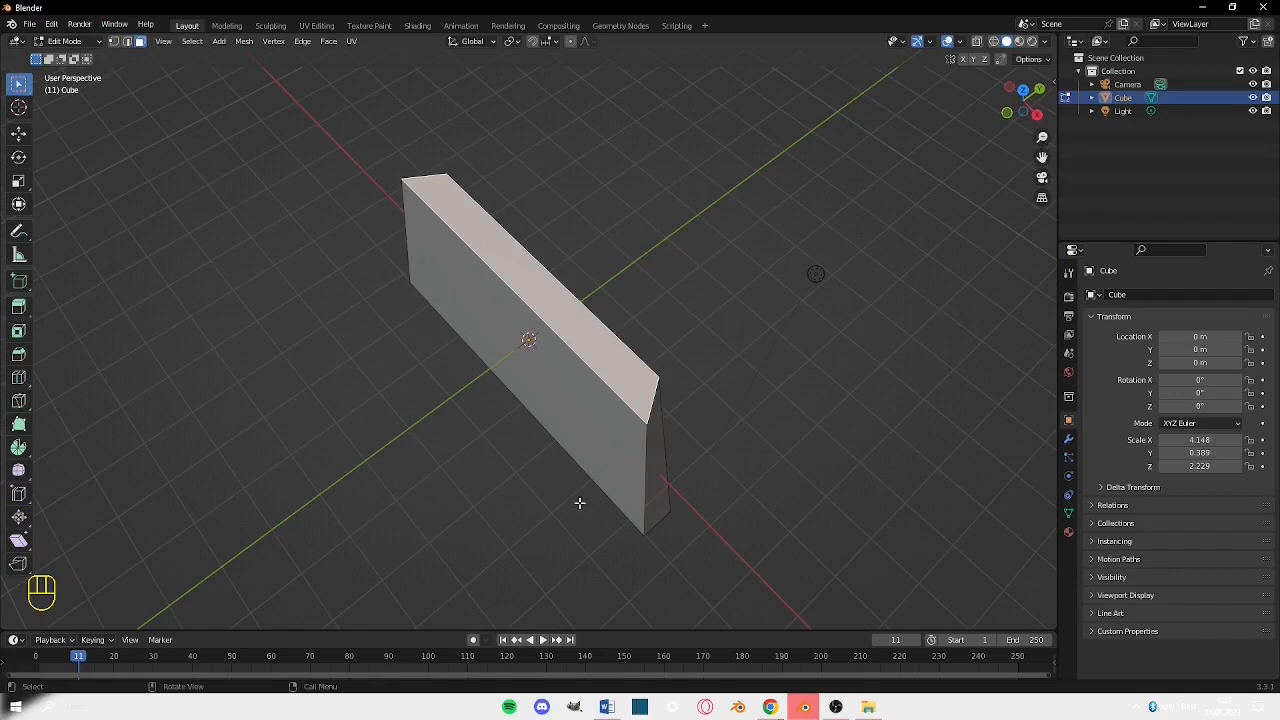
pyautogui.moveTo(941, 378); pyautogui.dragTo(589, 294, button='middle')
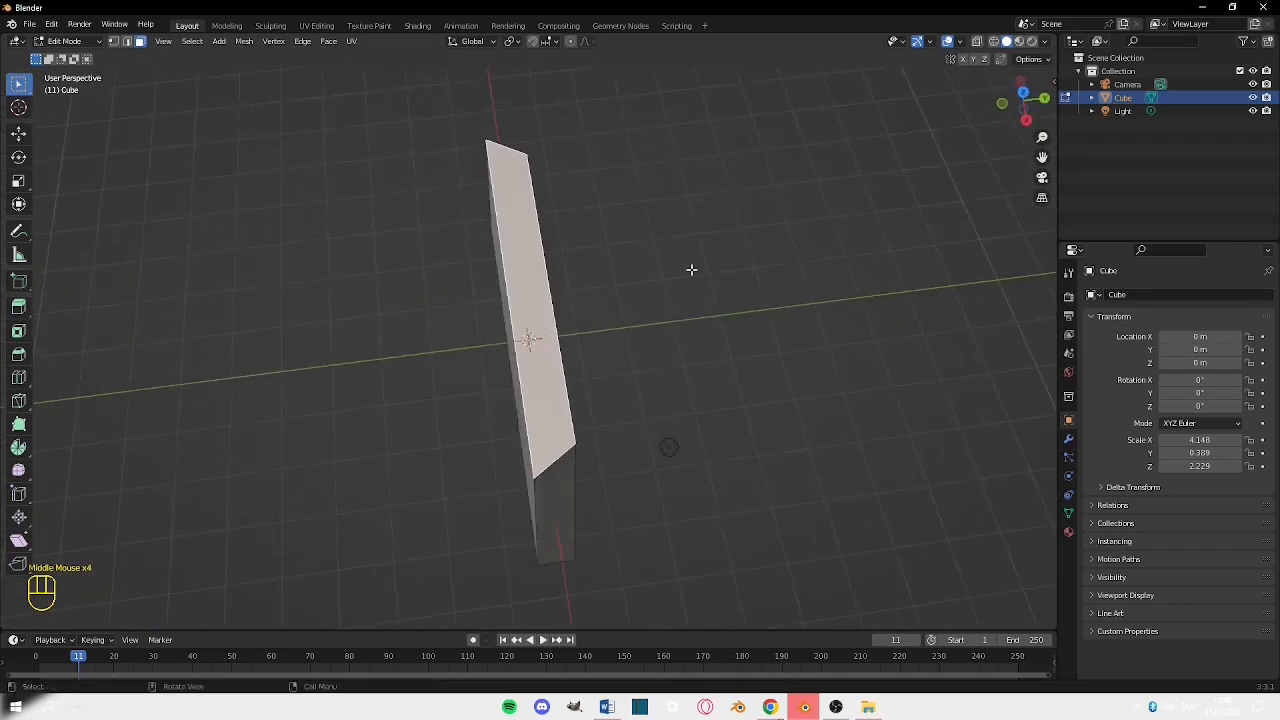
pyautogui.moveTo(691, 269); pyautogui.dragTo(541, 366, button='middle')
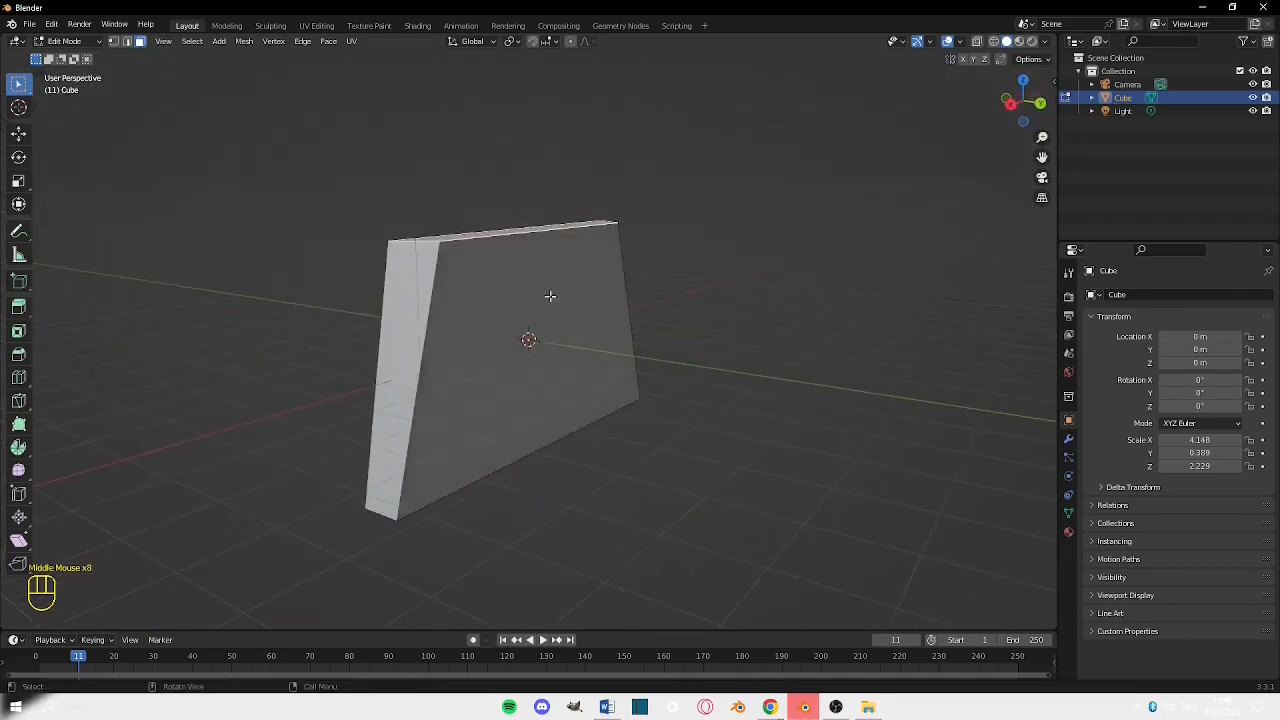
pyautogui.moveTo(550, 296); pyautogui.dragTo(600, 300, button='middle')
pyautogui.click(630, 330)
pyautogui.moveTo(683, 363); pyautogui.dragTo(689, 294, button='middle')
pyautogui.press('e')
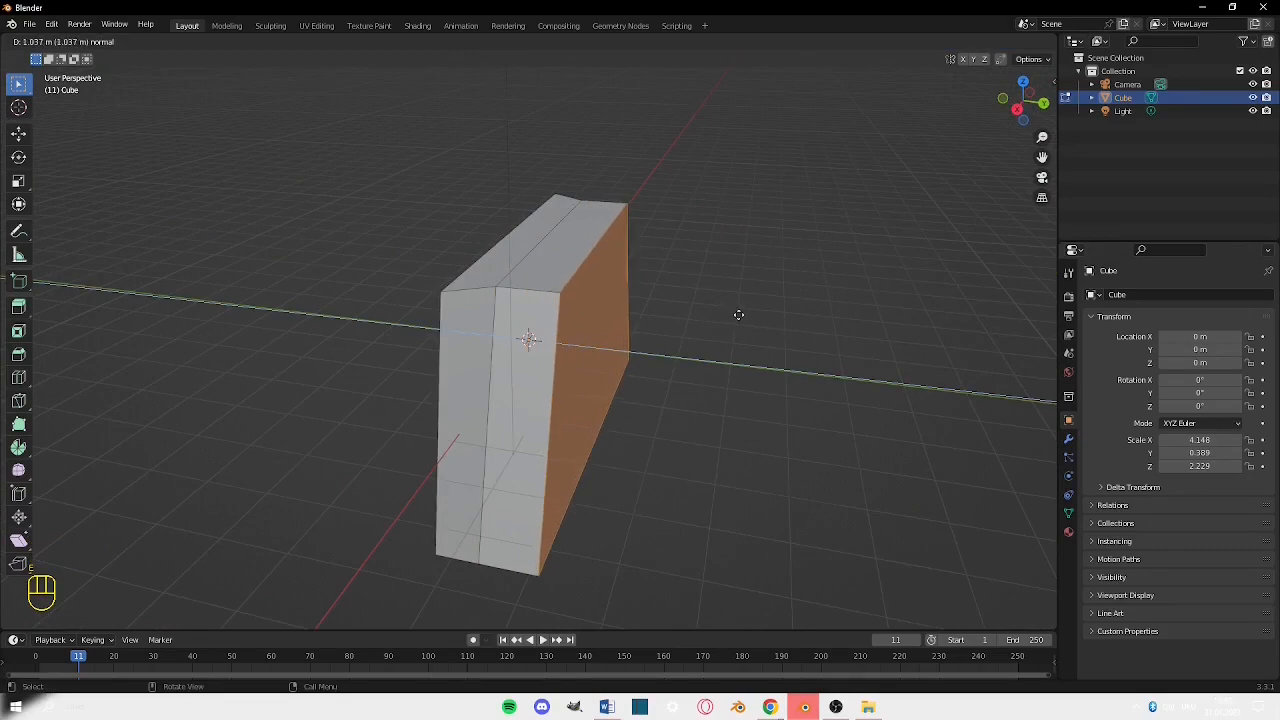
pyautogui.click(738, 315)
# Extrude the original slab's top face upward into a raised ridge.
pyautogui.moveTo(706, 211); pyautogui.dragTo(510, 260, button='middle')
pyautogui.click(566, 263)
pyautogui.press('e')
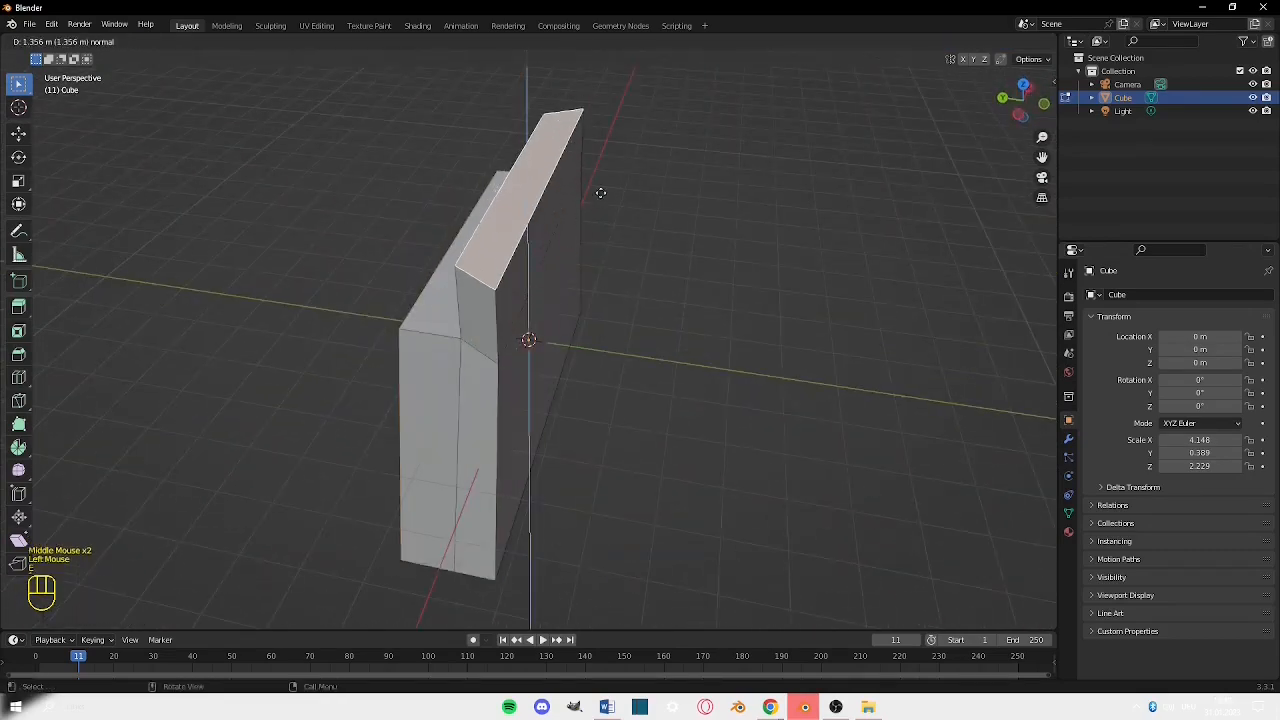
pyautogui.click(646, 183)
pyautogui.moveTo(646, 183); pyautogui.dragTo(563, 323, button='middle')
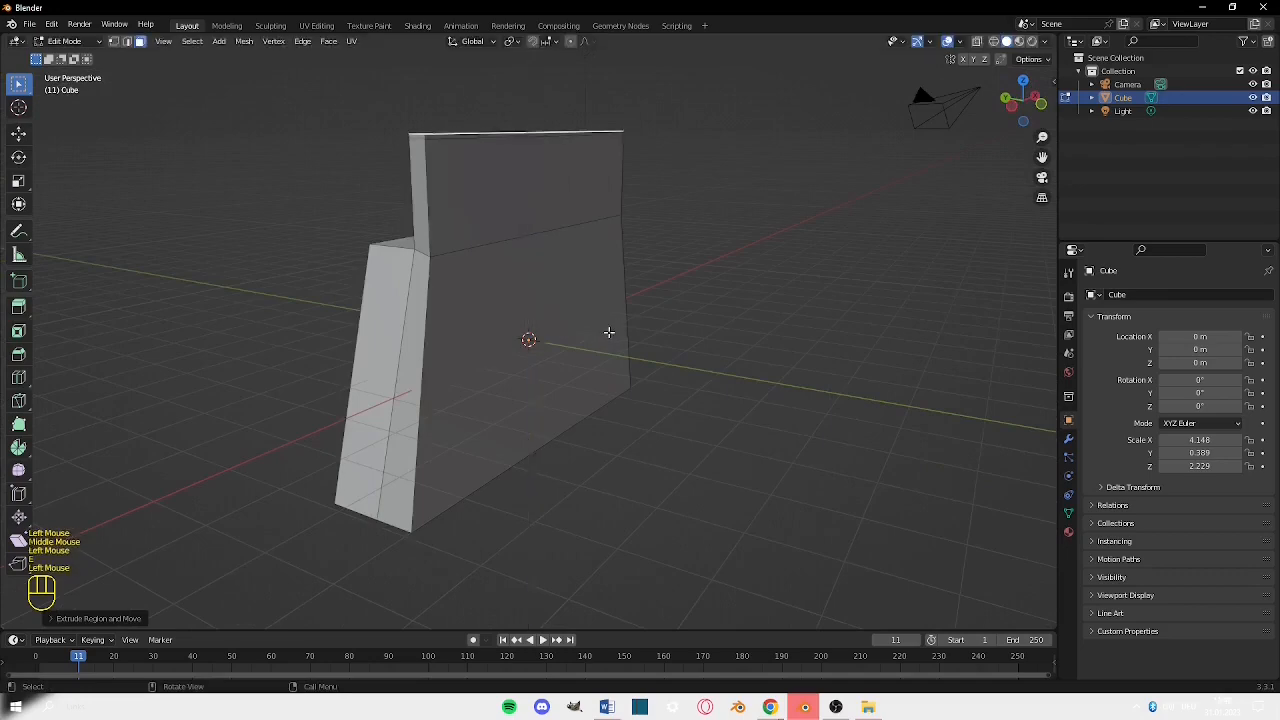
# Extrude the slab's opposite broad side face outward into a thick block.
pyautogui.click(546, 307)
pyautogui.press('e')
pyautogui.click(626, 334)
pyautogui.moveTo(626, 334); pyautogui.dragTo(555, 330, button='middle')
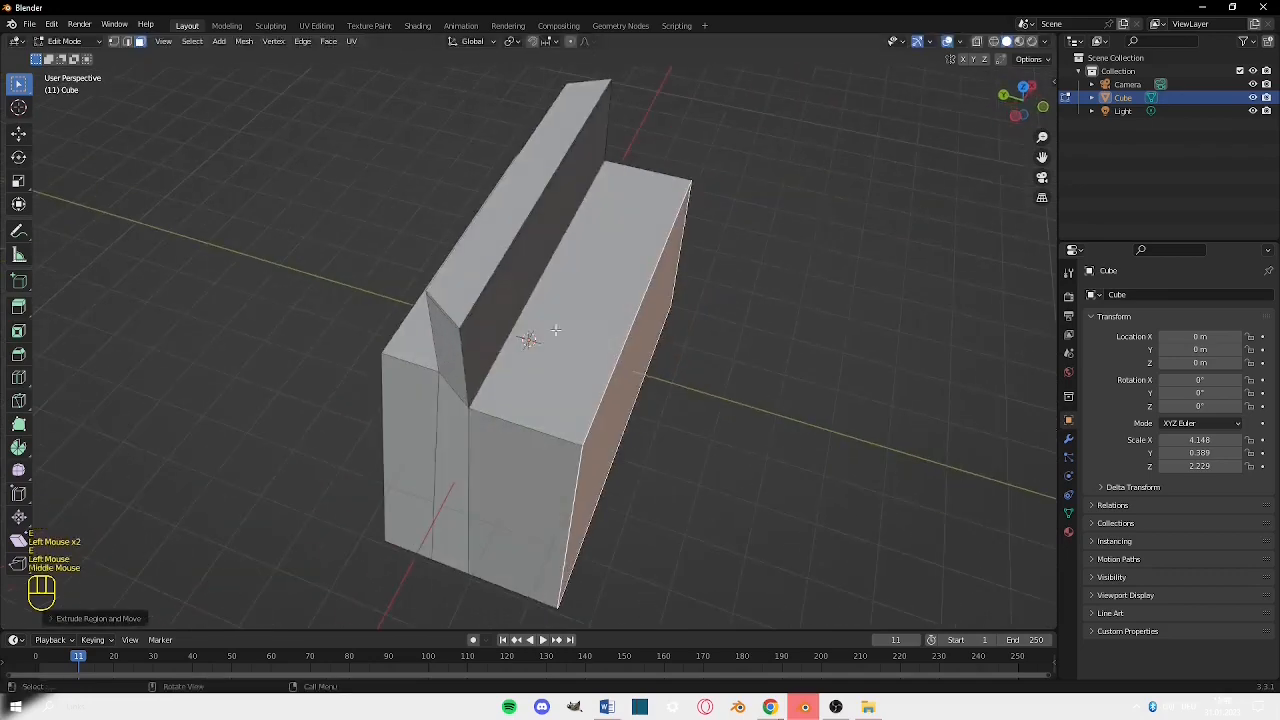
# Extrude the middle slab's narrow end faces outward.
pyautogui.click(447, 448)
pyautogui.moveTo(447, 448); pyautogui.dragTo(364, 285, button='middle')
pyautogui.click(519, 416)
pyautogui.press('e')
pyautogui.click(556, 475)
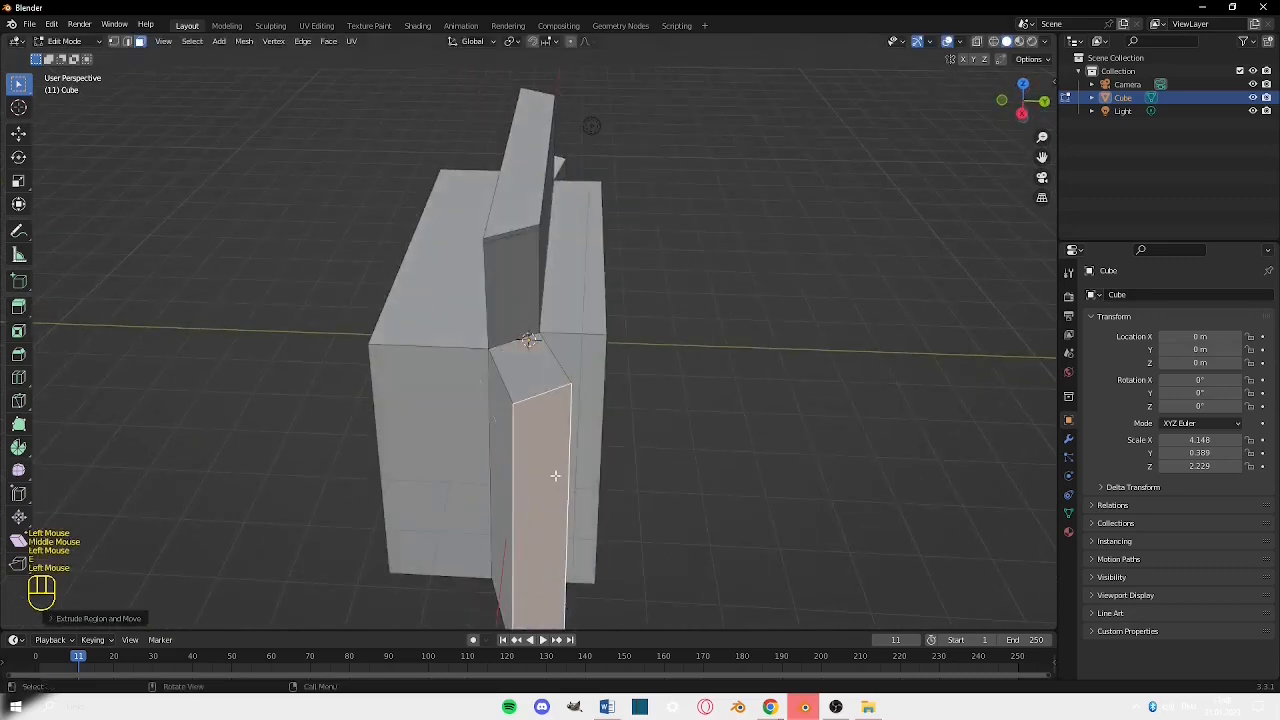
pyautogui.moveTo(722, 306); pyautogui.dragTo(482, 325, button='middle')
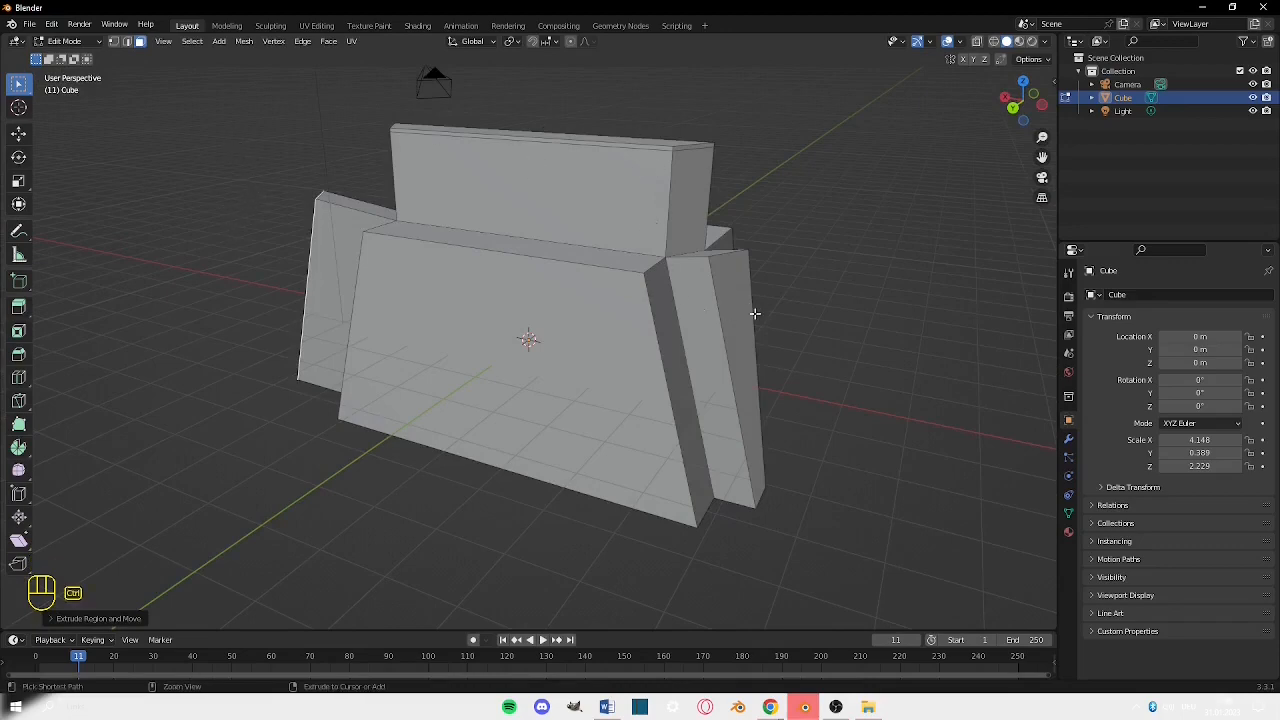
# Undo the end, opposite side and top face extrusions, back to the first broad-side extrusion.
pyautogui.hotkey('ctrl', 'z')
pyautogui.hotkey('ctrl', 'z')
pyautogui.hotkey('ctrl', 'z')
pyautogui.hotkey('ctrl', 'z')
pyautogui.hotkey('ctrl', 'z')
pyautogui.hotkey('ctrl', 'z')
pyautogui.hotkey('ctrl', 'z')
pyautogui.hotkey('ctrl', 'z')
pyautogui.hotkey('ctrl', 'z')
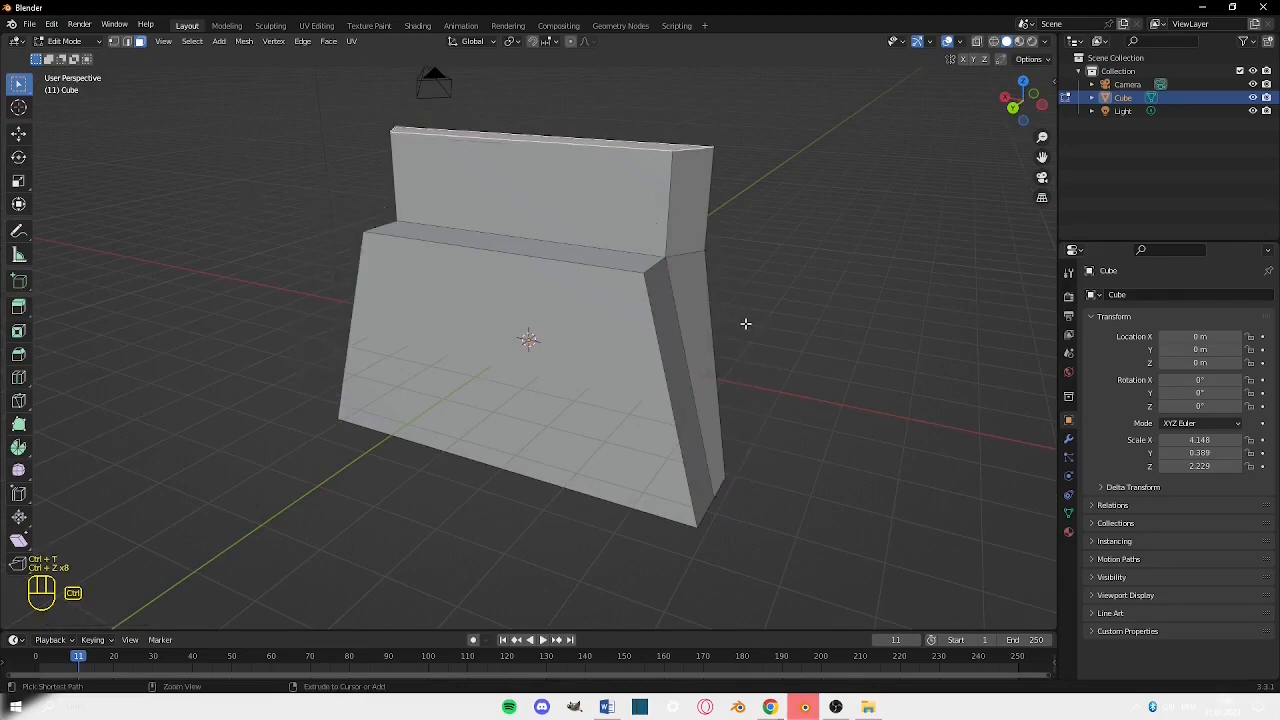
# Extrude the original slab's remaining broad side face outward and scale the extruded face down.
pyautogui.moveTo(794, 257); pyautogui.dragTo(771, 310, button='middle')
pyautogui.click(432, 302)
pyautogui.click(459, 333)
pyautogui.press('e')
pyautogui.click(631, 283)
pyautogui.press('s')
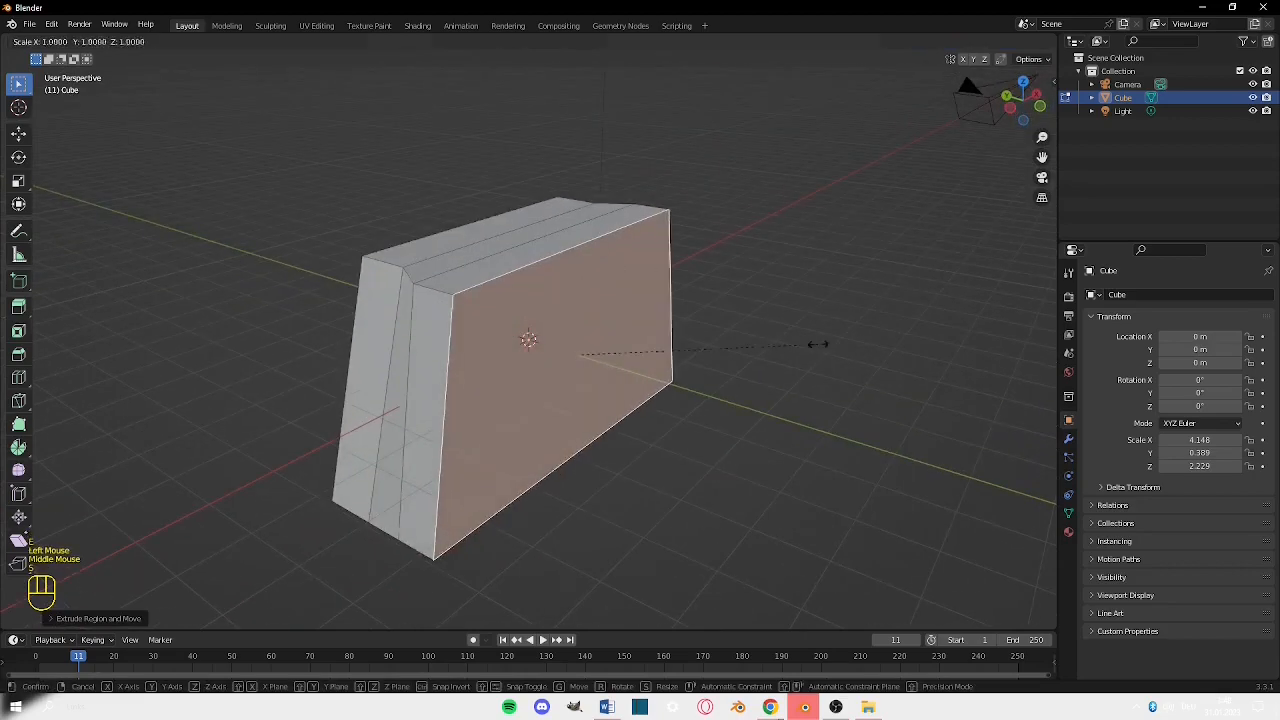
pyautogui.click(714, 340)
pyautogui.moveTo(714, 340); pyautogui.dragTo(782, 320, button='middle')
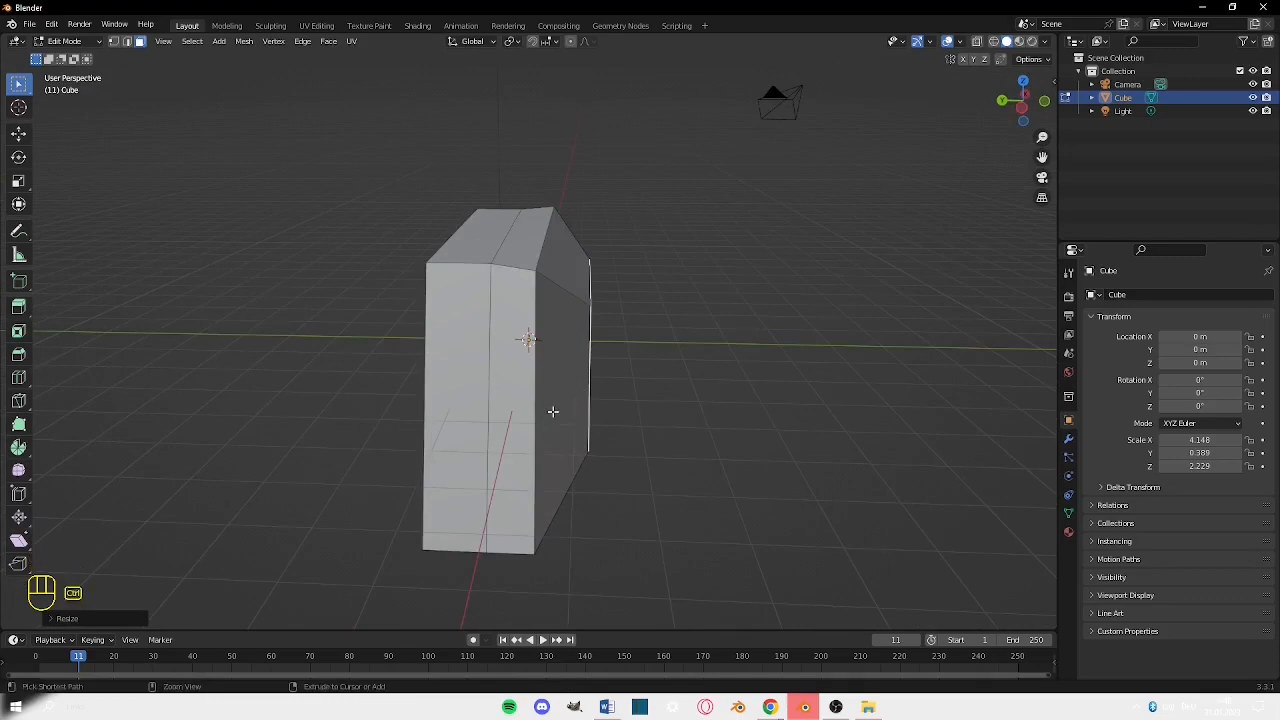
# Bevel the scaled-down face's edges with an offset width of about 0.466 m and 10 segments.
pyautogui.hotkey('ctrl', 'b')
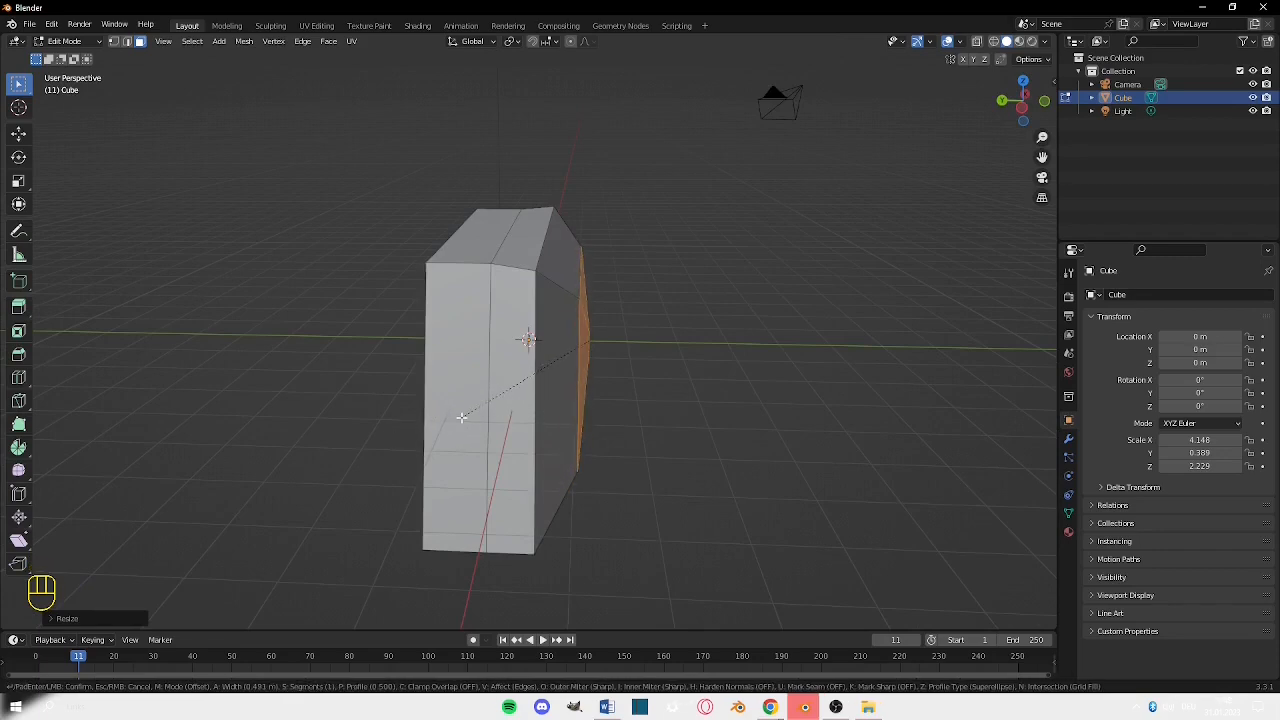
pyautogui.click(461, 411)
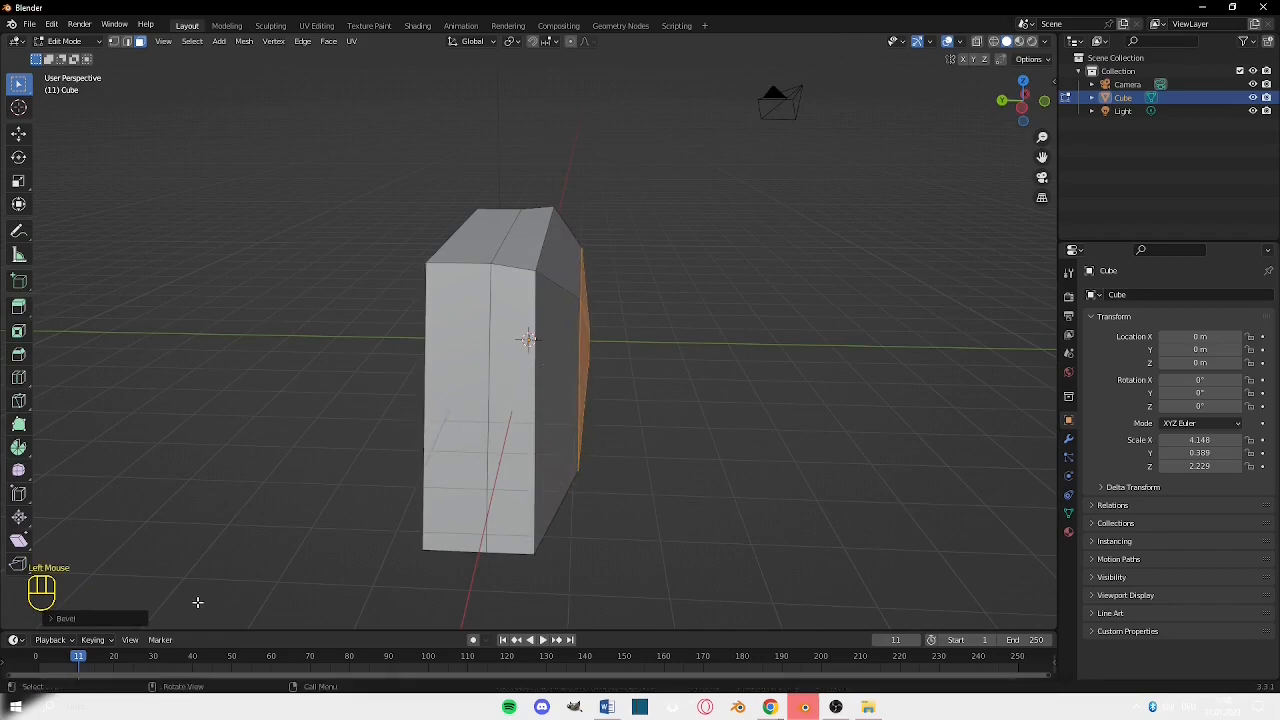
pyautogui.click(52, 621)
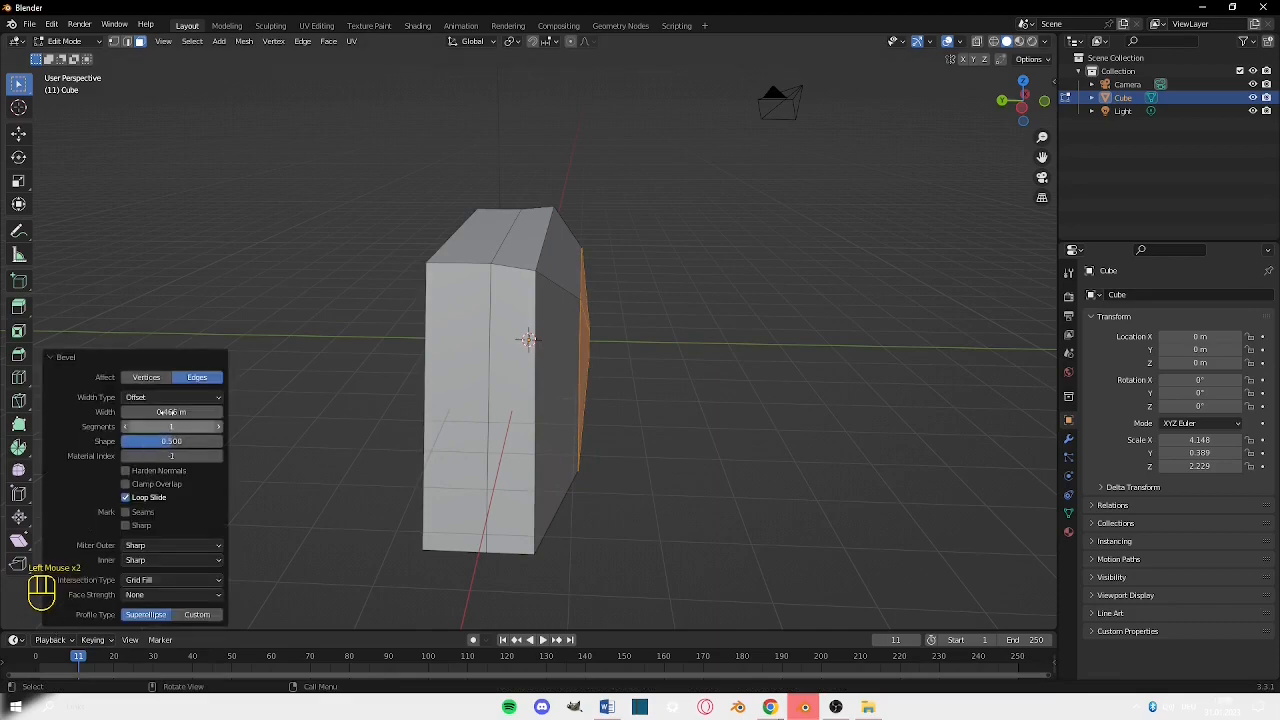
pyautogui.click(48, 357)
pyautogui.click(55, 621)
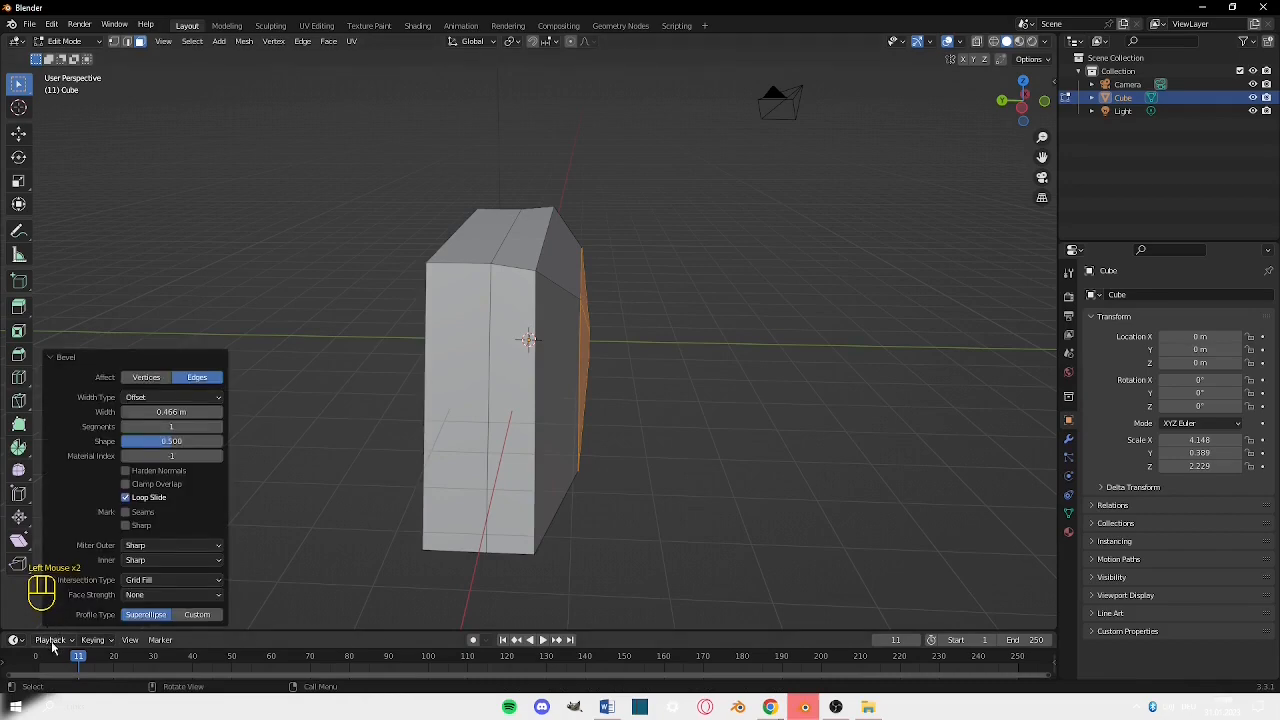
pyautogui.click(50, 357)
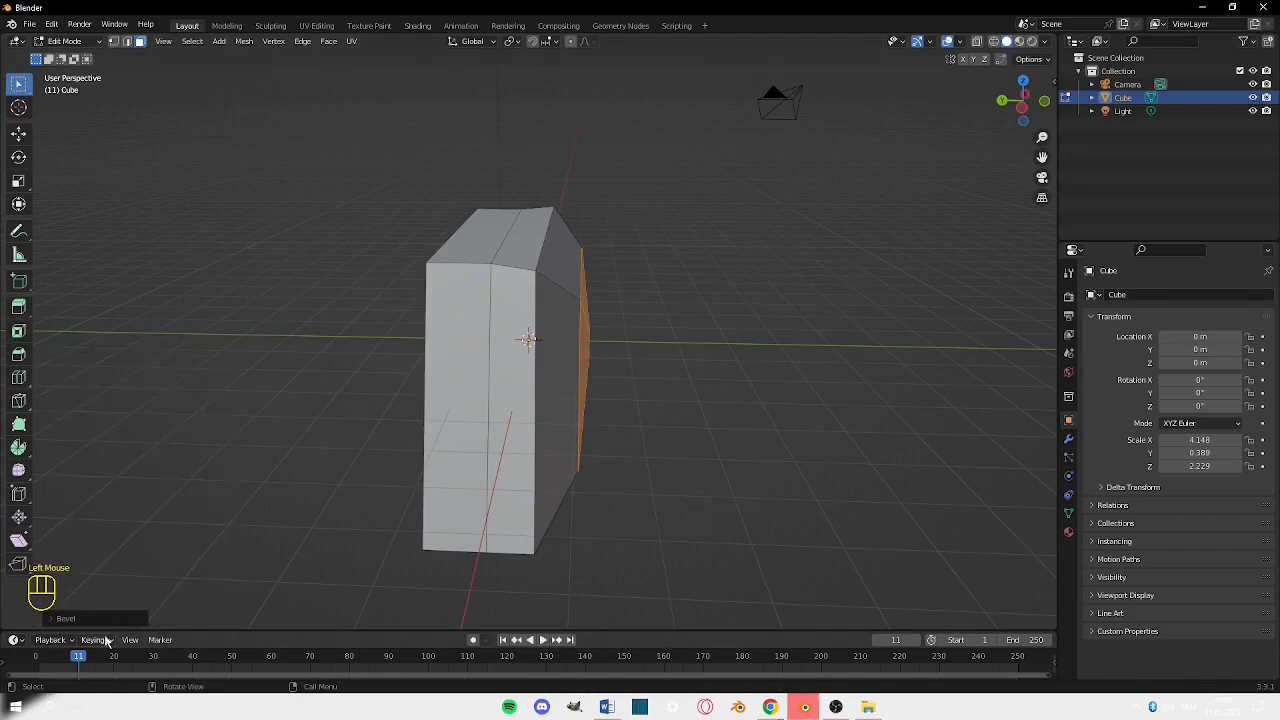
pyautogui.click(56, 620)
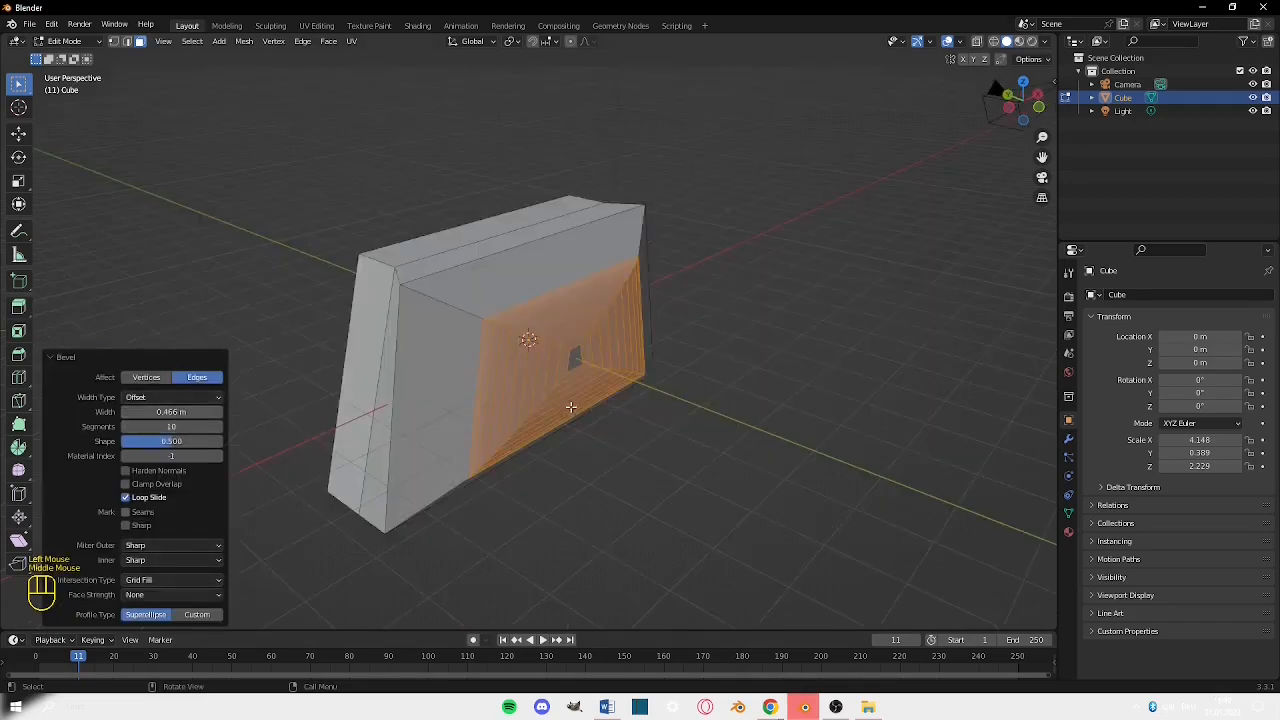
# Scale up the beveled face region by about 1.293.
pyautogui.scroll(3, 580, 396)
pyautogui.moveTo(580, 396); pyautogui.dragTo(535, 357, button='middle')
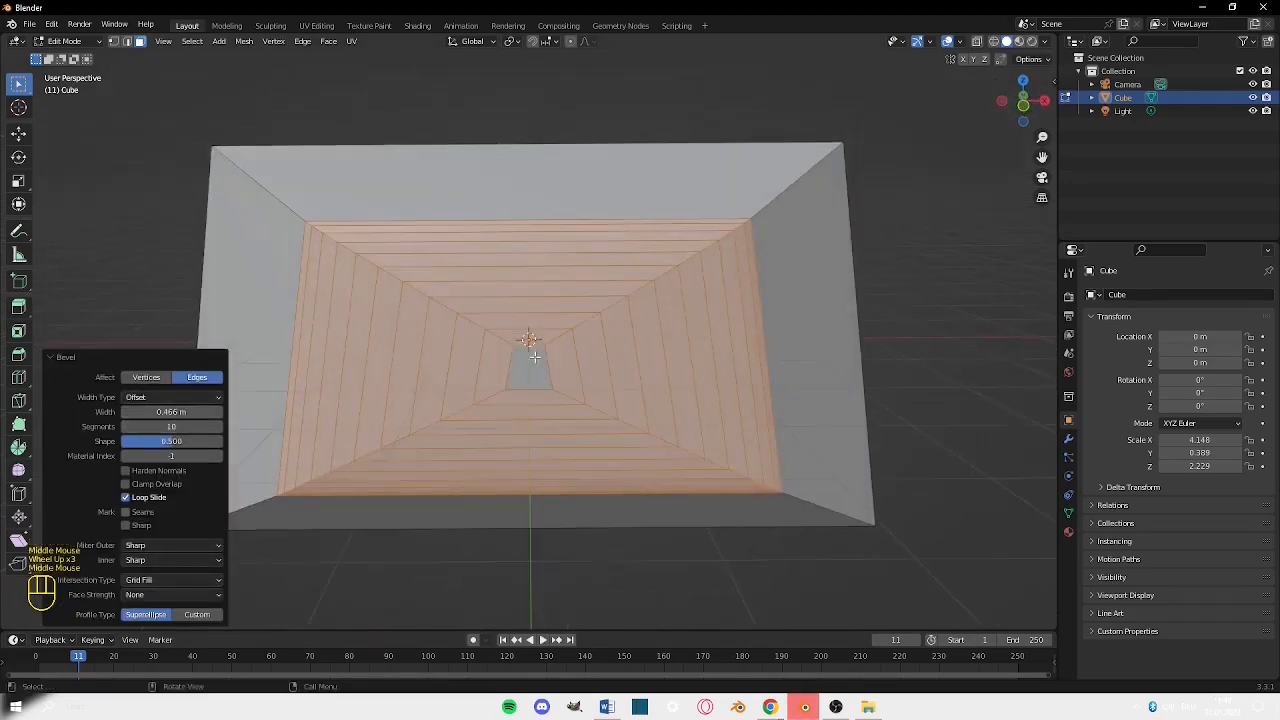
pyautogui.press('s')
pyautogui.click(621, 355)
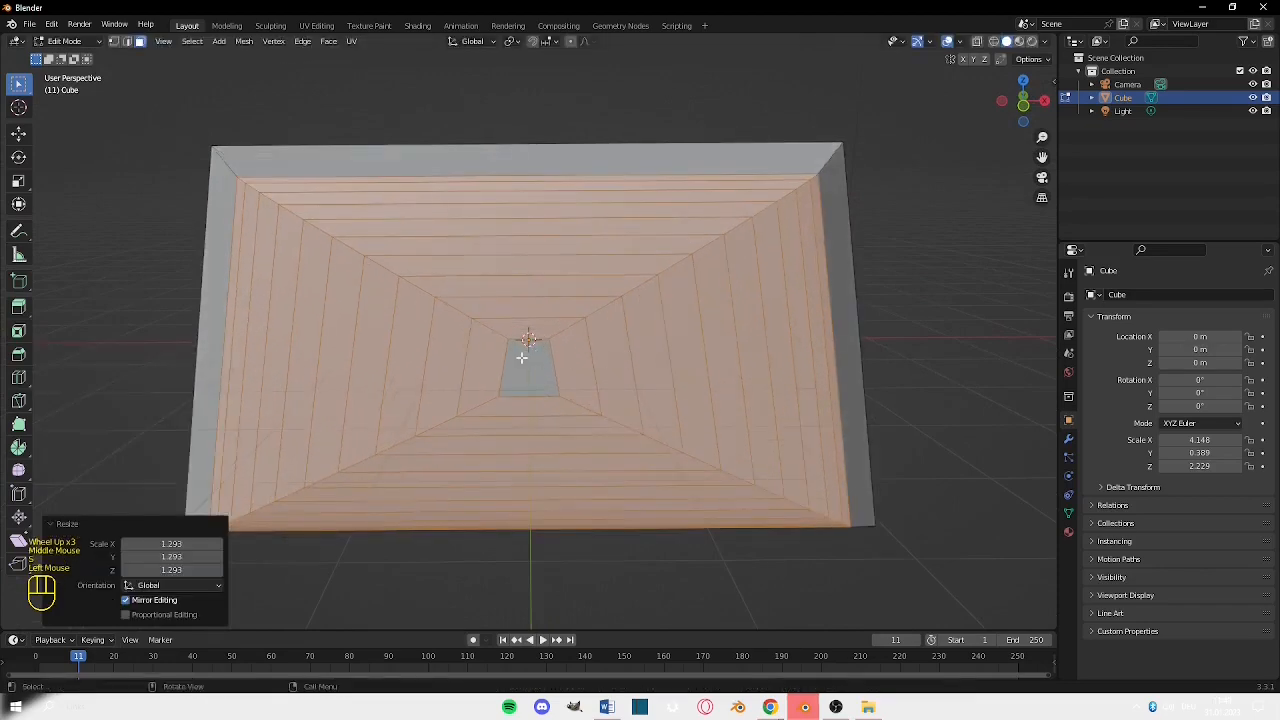
pyautogui.moveTo(621, 355); pyautogui.dragTo(655, 389, button='middle')
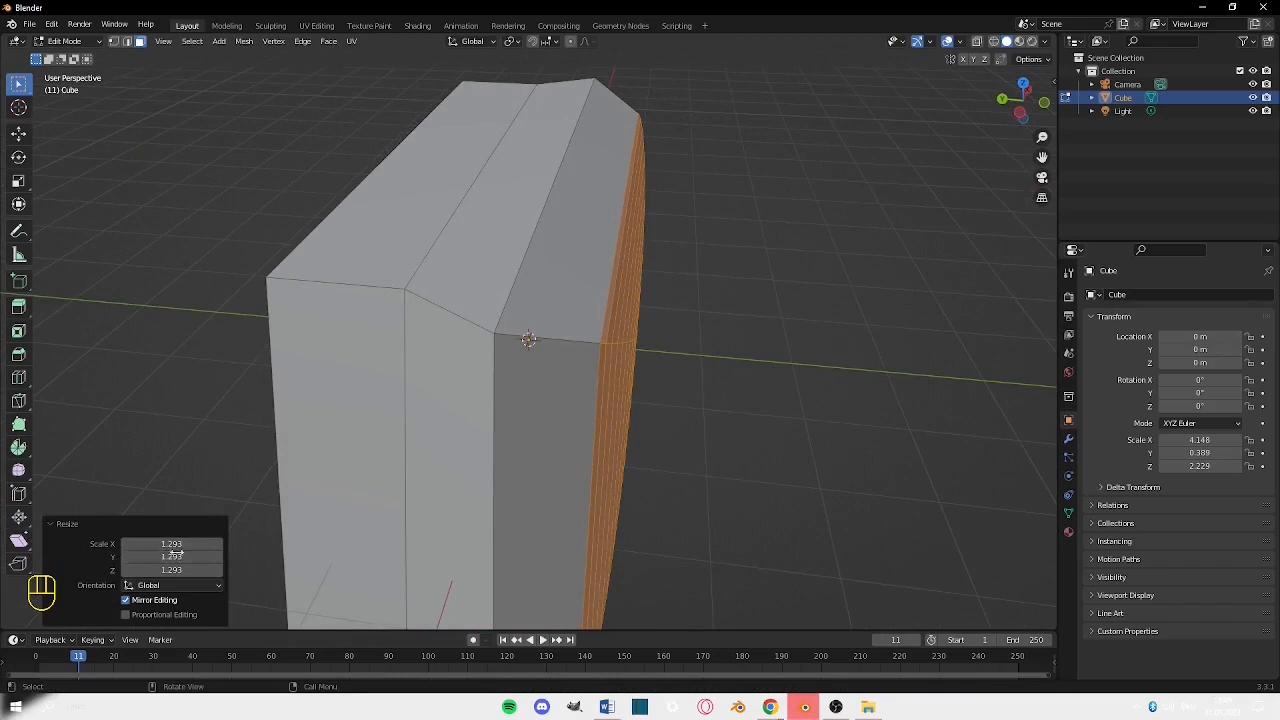
pyautogui.scroll(-2, 897, 488)
pyautogui.moveTo(826, 369); pyautogui.dragTo(647, 354, button='middle')
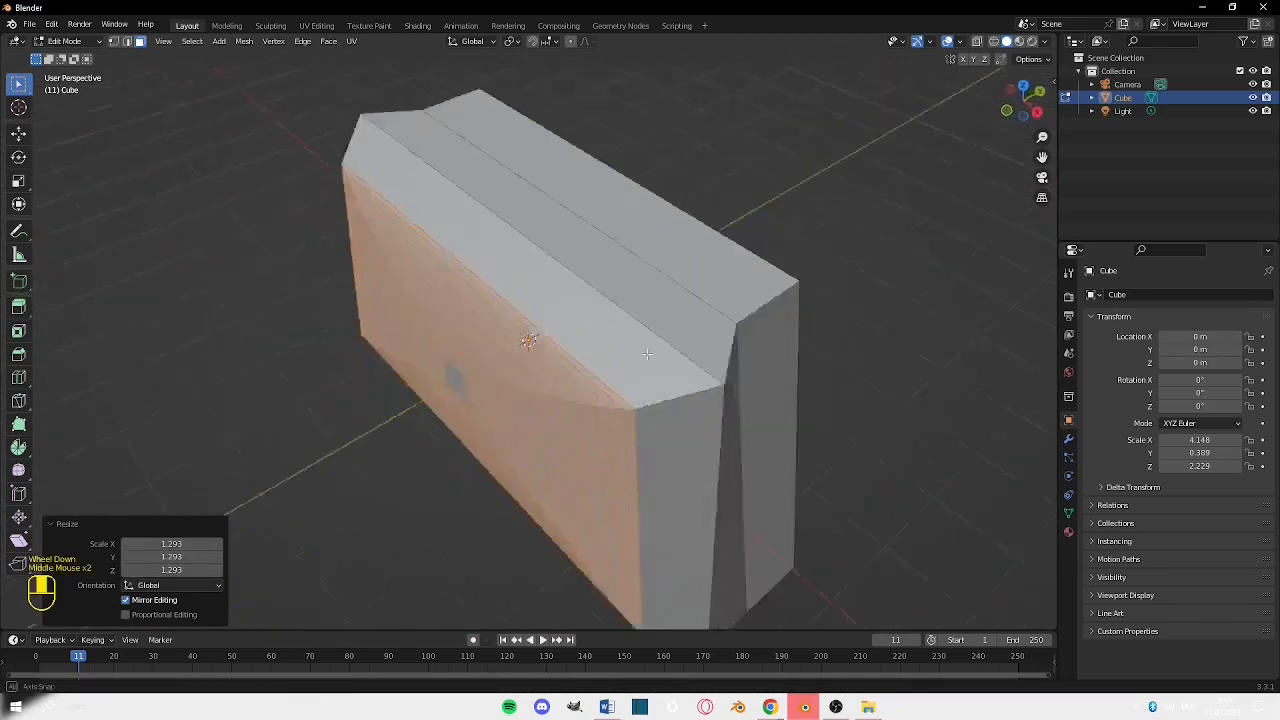
# In edge select mode, bevel the long top edge of the beveled side by about 0.04 m.
pyautogui.click(763, 197)
pyautogui.moveTo(763, 197); pyautogui.dragTo(720, 260, button='middle')
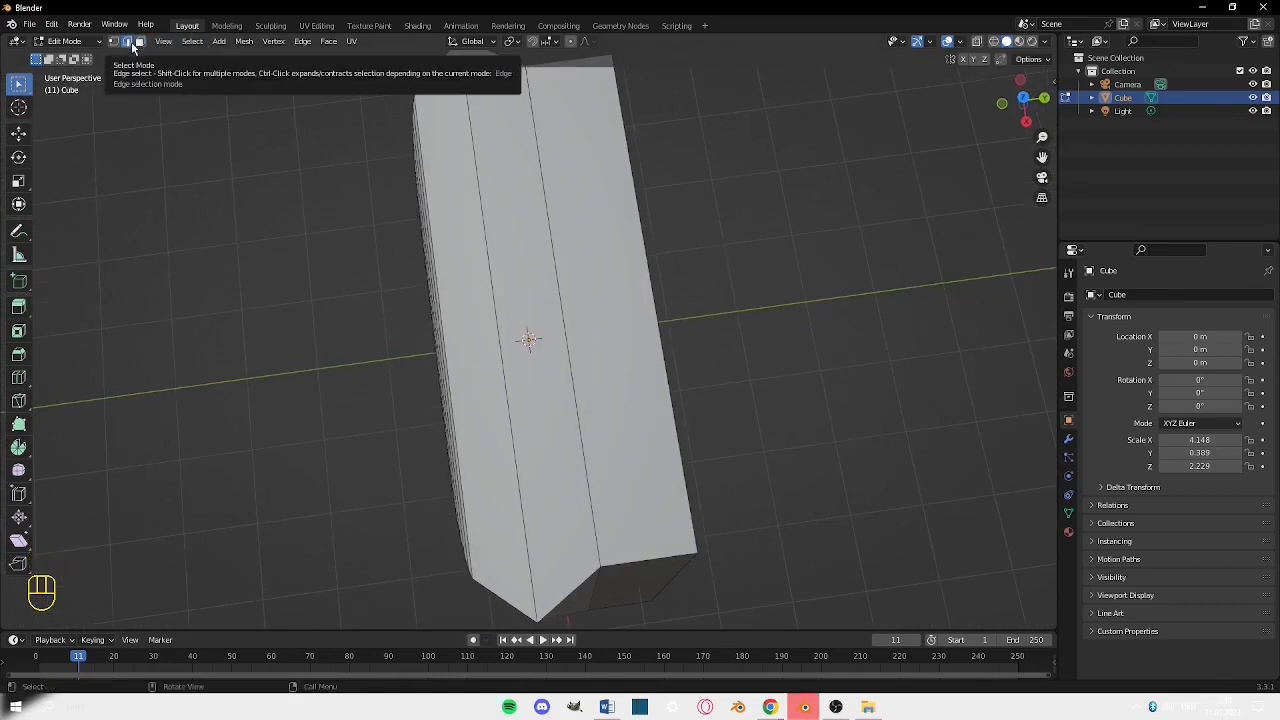
pyautogui.click(448, 245)
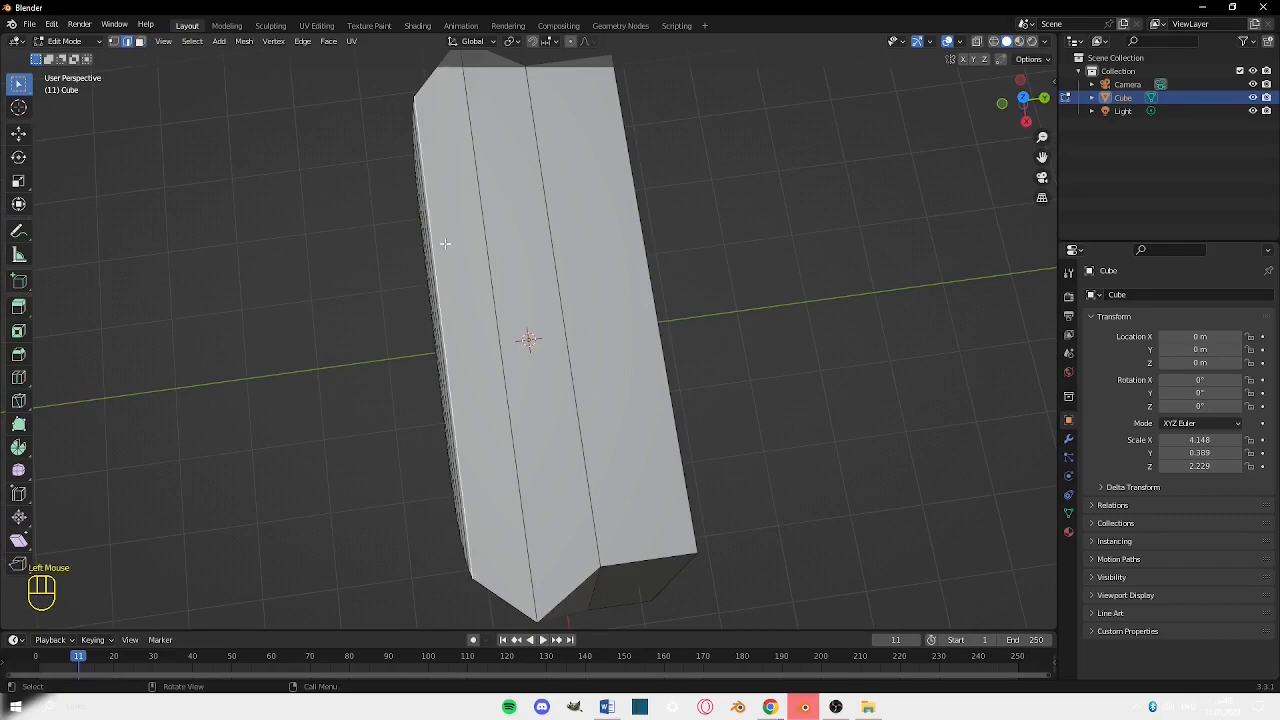
pyautogui.moveTo(442, 190); pyautogui.dragTo(565, 128, button='middle')
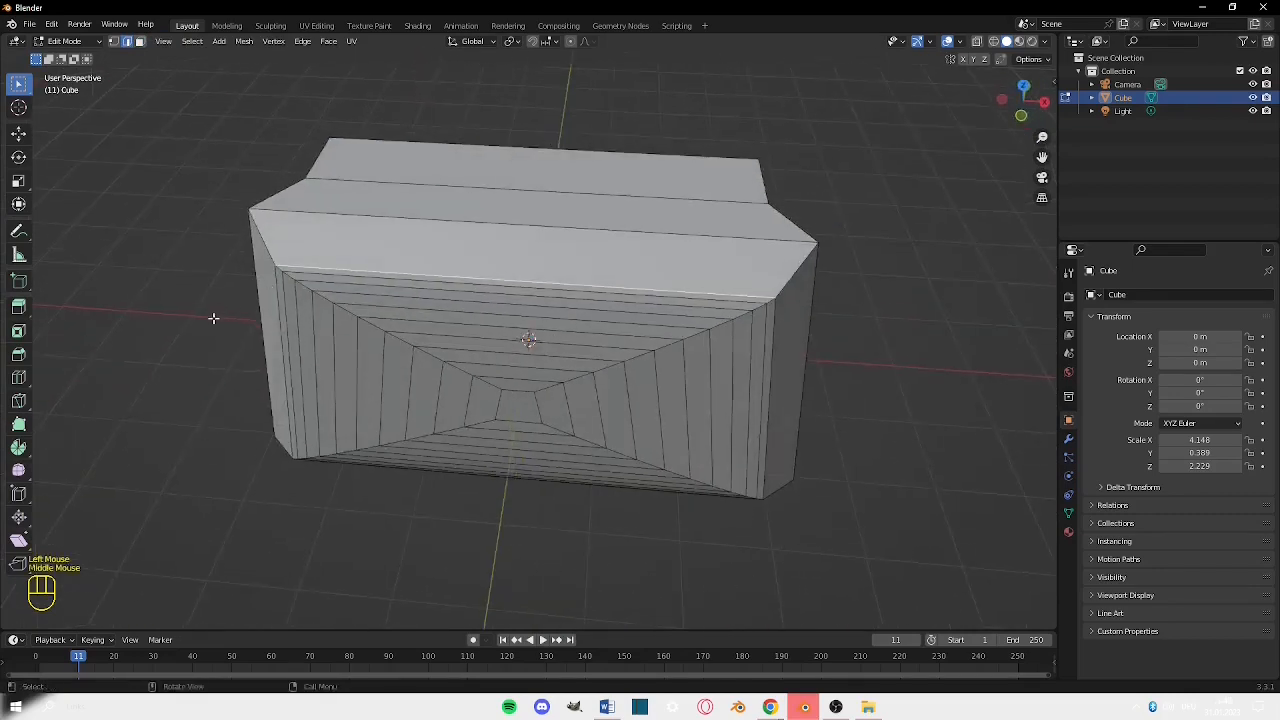
pyautogui.hotkey('ctrl', 'b')
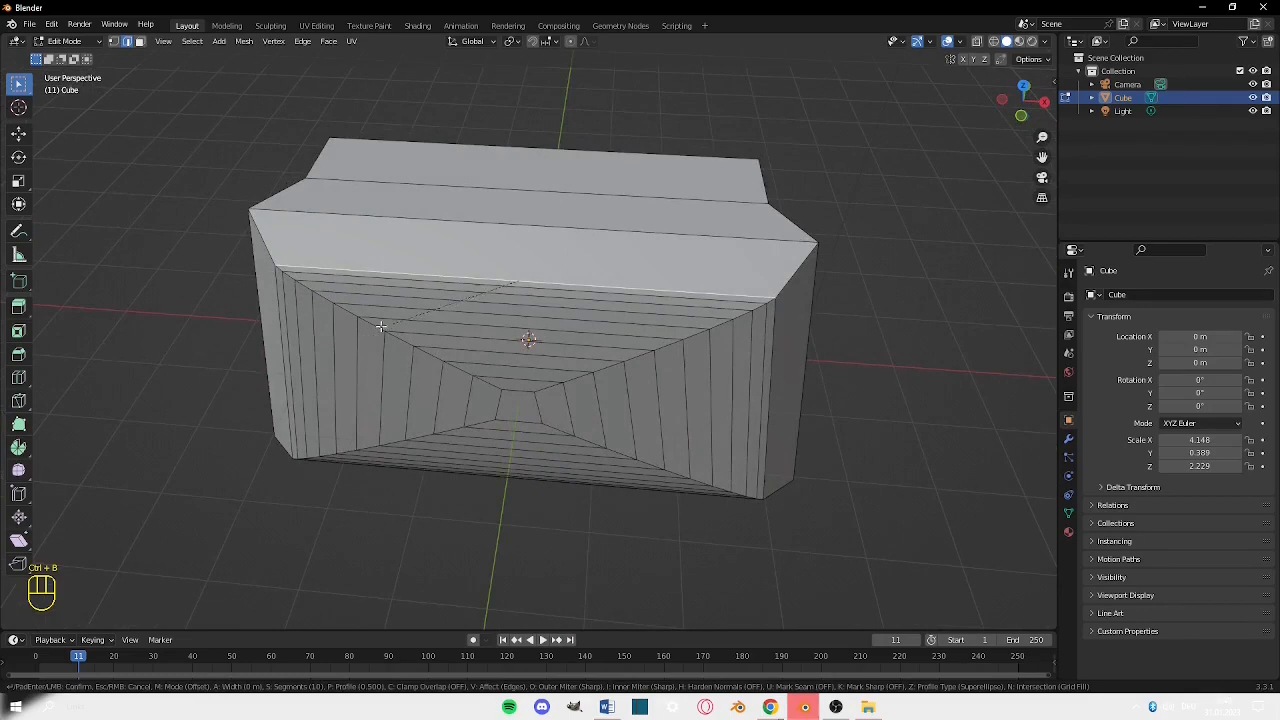
pyautogui.click(340, 366)
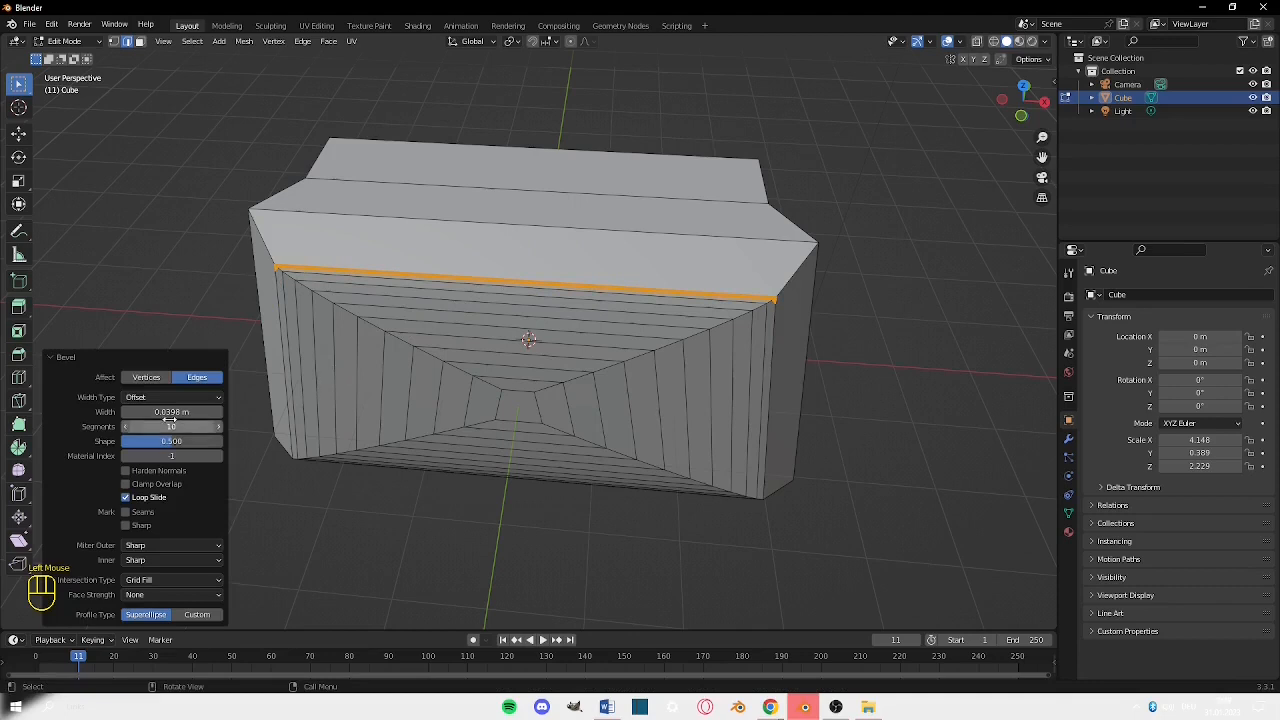
# Set the edge bevel's width to 1.61 m, its segments to 13 and its width type to Width.
pyautogui.moveTo(165, 413); pyautogui.dragTo(195, 426)
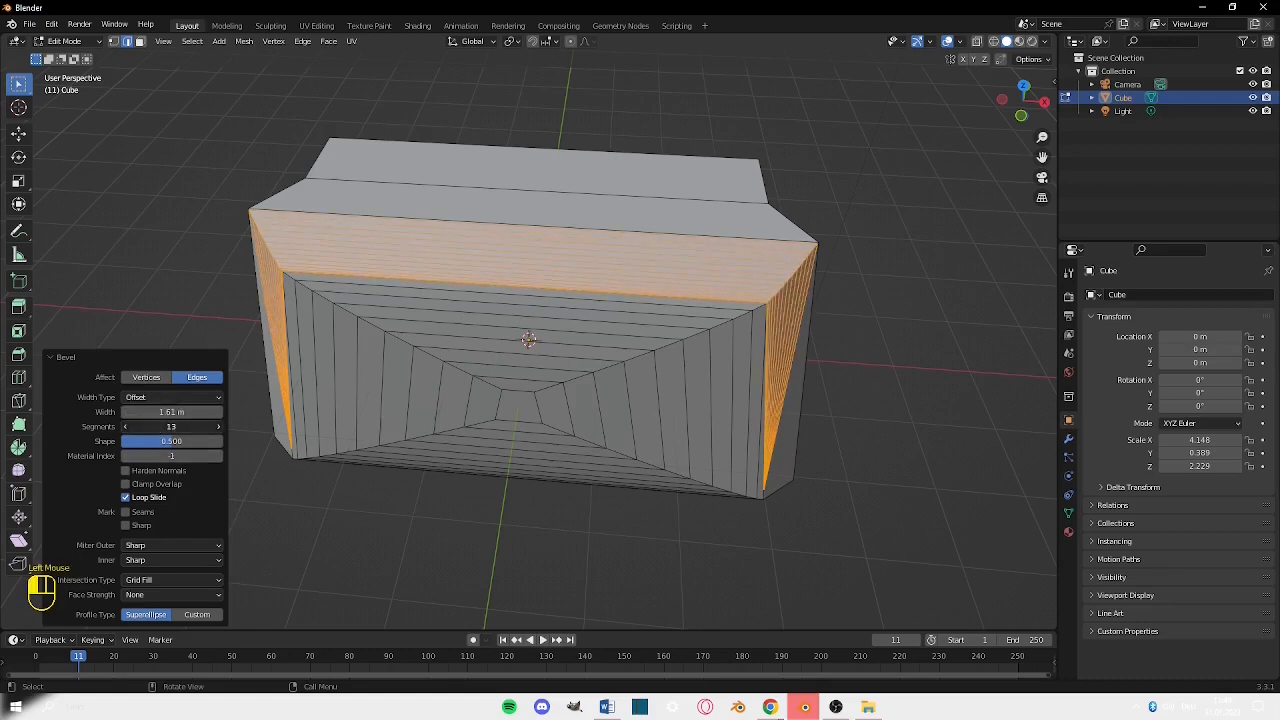
pyautogui.moveTo(623, 437); pyautogui.dragTo(535, 330, button='middle')
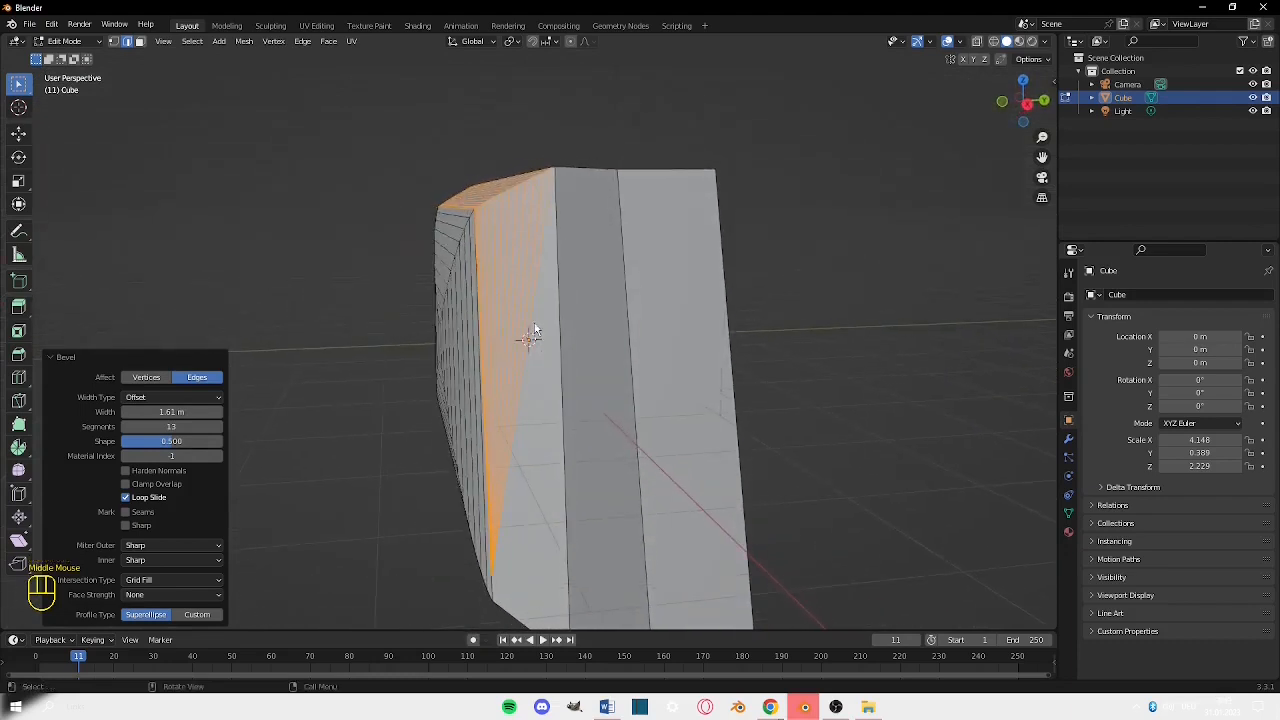
pyautogui.click(145, 398)
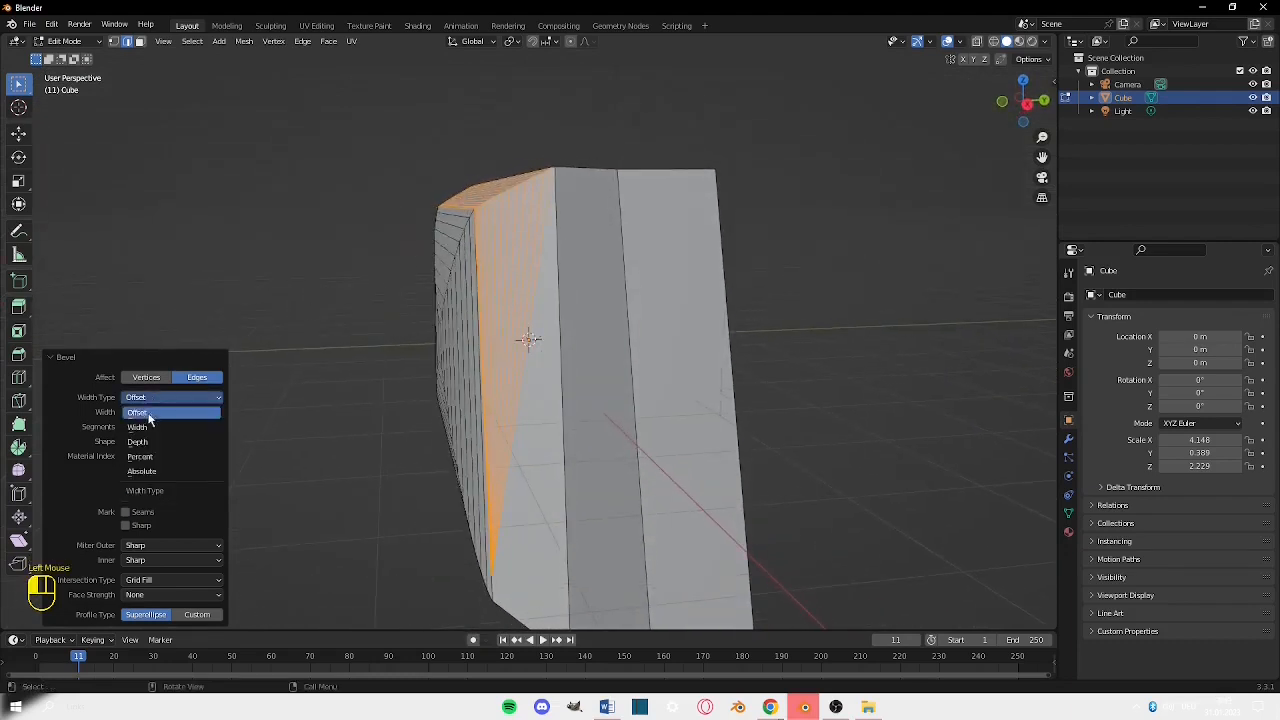
pyautogui.click(137, 427)
pyautogui.moveTo(404, 301); pyautogui.dragTo(697, 282, button='middle')
pyautogui.scroll(-1, 416, 291)
pyautogui.scroll(-1, 697, 282)
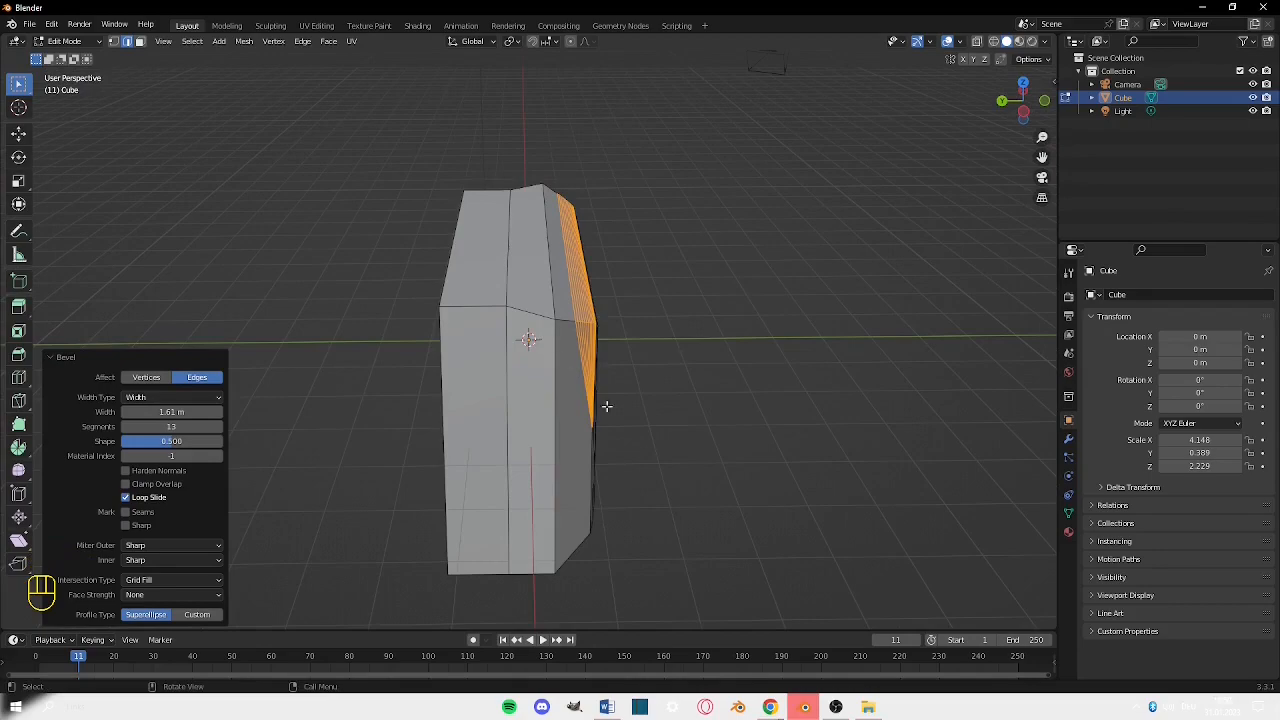
# Undo the bevels, scaling and second side extrusion, back to the slab with its first broad-side extrusion.
pyautogui.moveTo(694, 420); pyautogui.dragTo(374, 305, button='middle')
pyautogui.hotkey('ctrl', 'z')
pyautogui.hotkey('ctrl', 'z')
pyautogui.hotkey('ctrl', 'z')
pyautogui.hotkey('ctrl', 'z')
pyautogui.hotkey('ctrl', 'z')
pyautogui.hotkey('ctrl', 'z')
pyautogui.hotkey('ctrl', 'z')
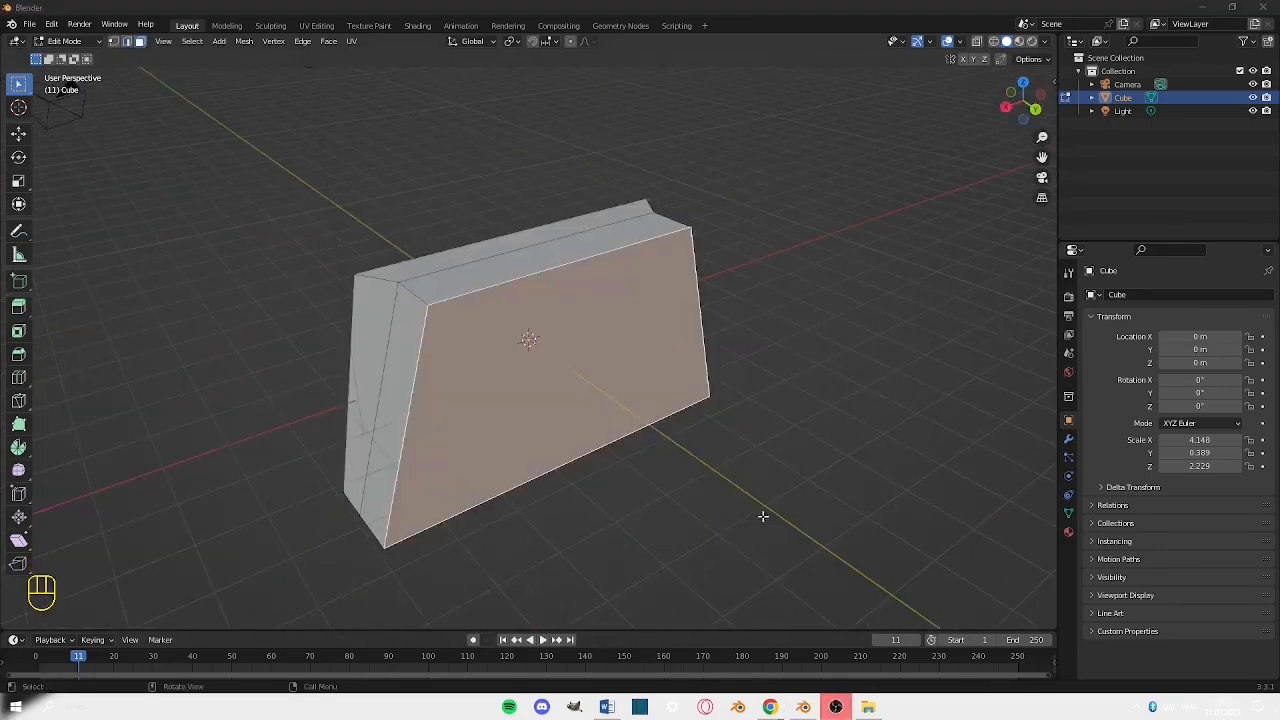
# Add a single vertical loop cut around the slab near the middle of its long side.
pyautogui.moveTo(763, 516); pyautogui.dragTo(690, 480, button='middle')
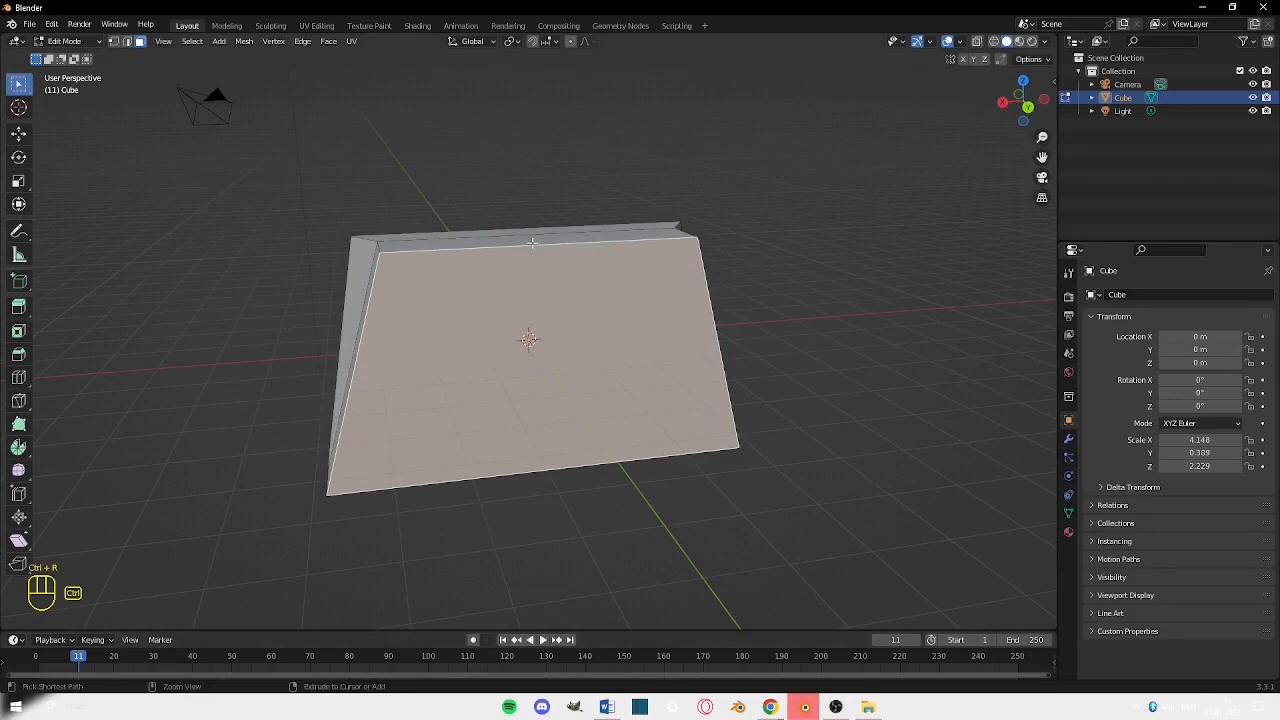
pyautogui.hotkey('ctrl', 'r')
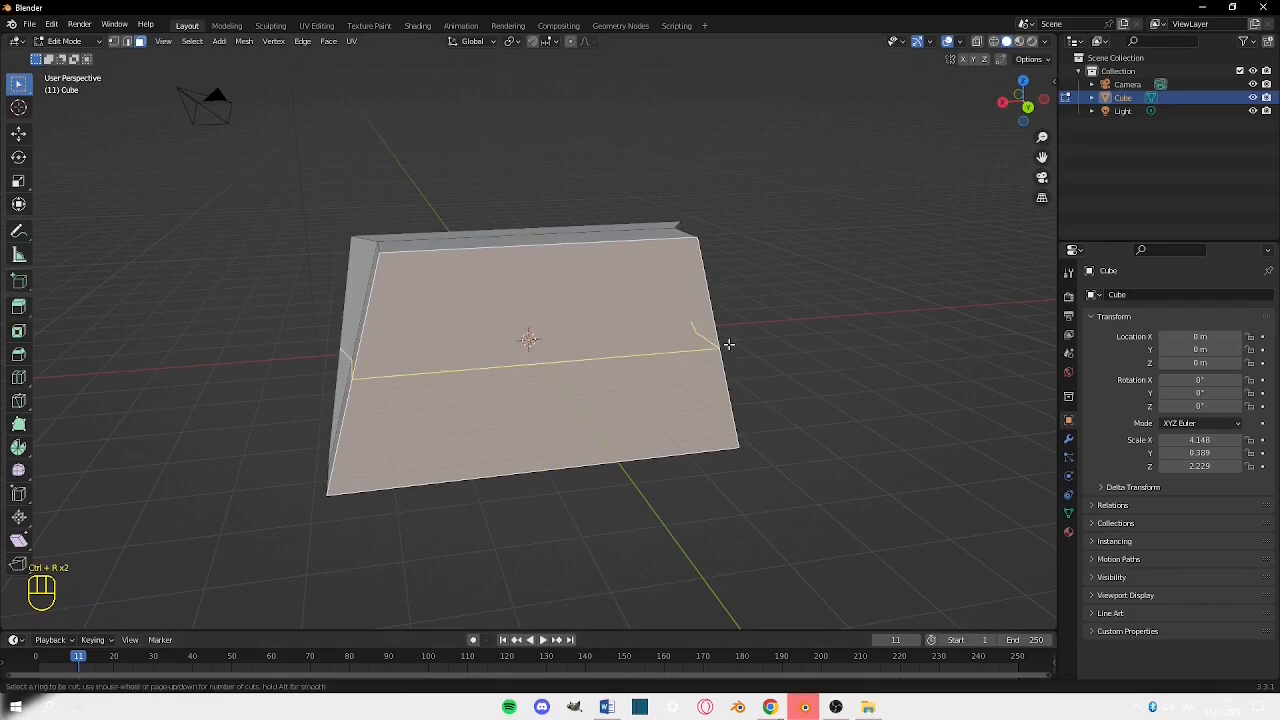
pyautogui.click(541, 233)
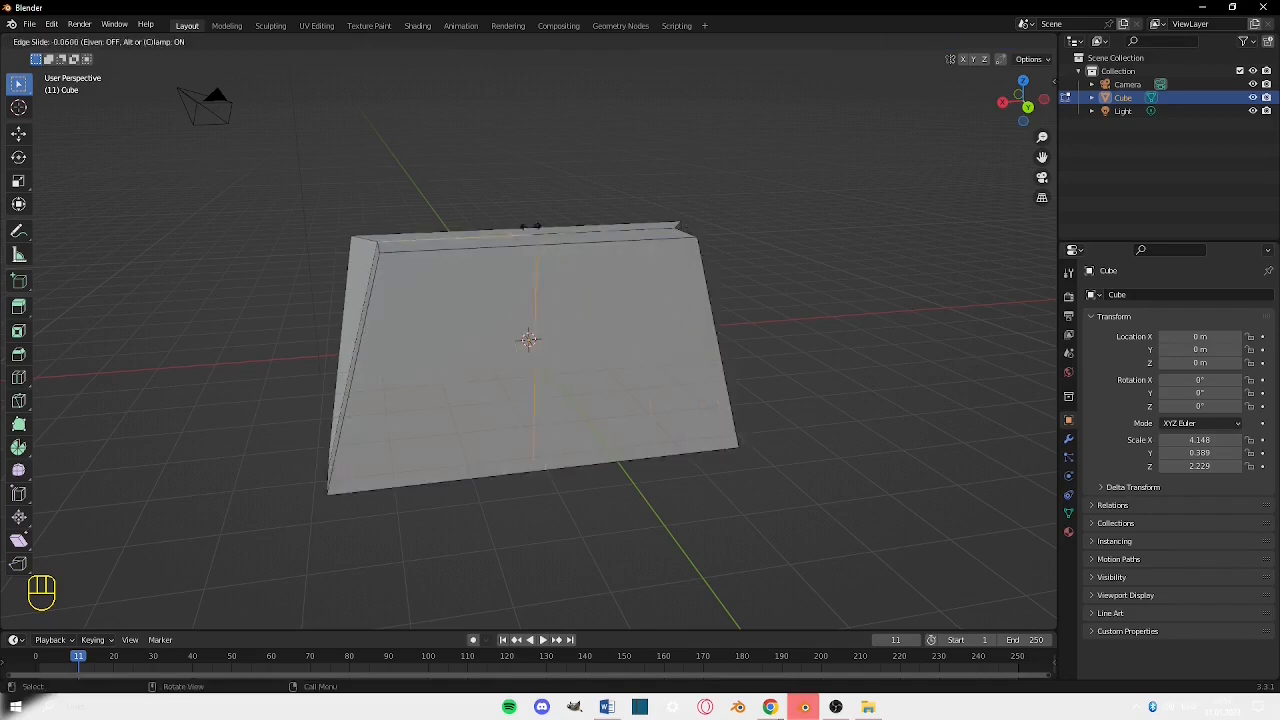
pyautogui.click(540, 249)
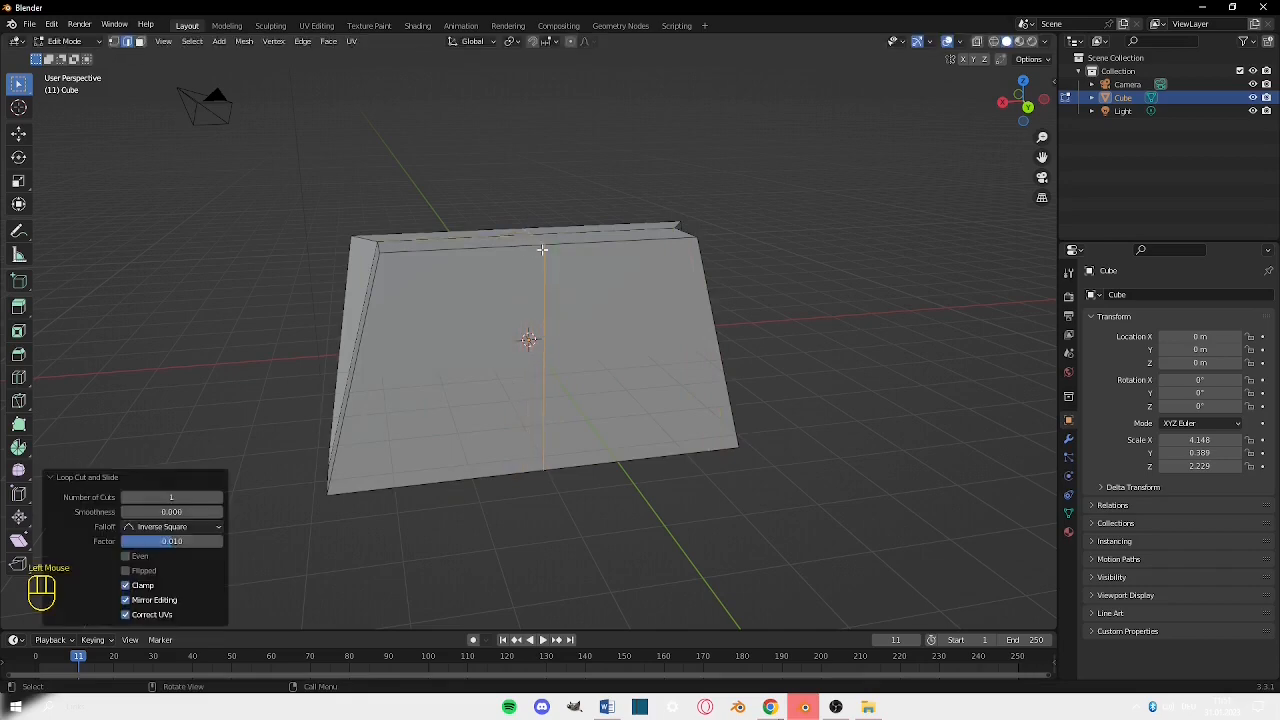
# In face select mode, extrude one half of the slab's divided broad side outward by about 2.05 m.
pyautogui.moveTo(654, 256); pyautogui.dragTo(568, 260, button='middle')
pyautogui.moveTo(442, 298); pyautogui.dragTo(637, 349, button='middle')
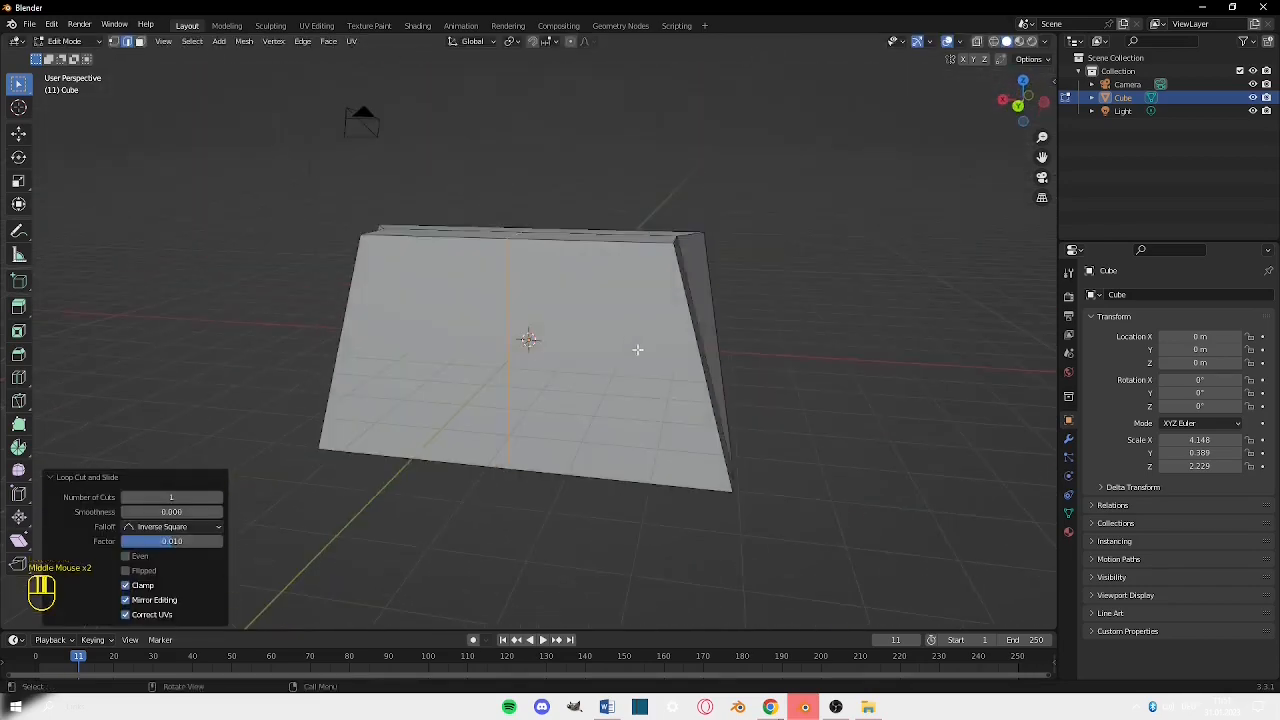
pyautogui.click(588, 358)
pyautogui.click(596, 356)
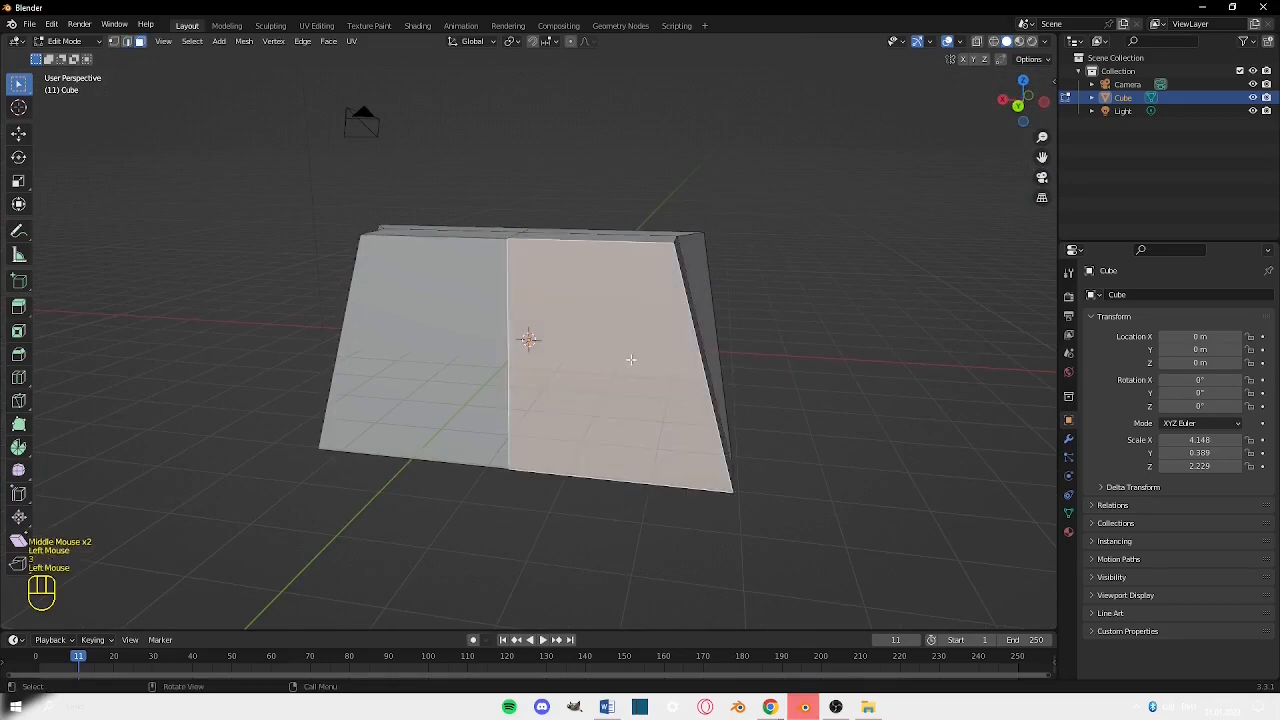
pyautogui.moveTo(629, 360); pyautogui.dragTo(769, 380, button='middle')
pyautogui.press('e')
pyautogui.click(856, 378)
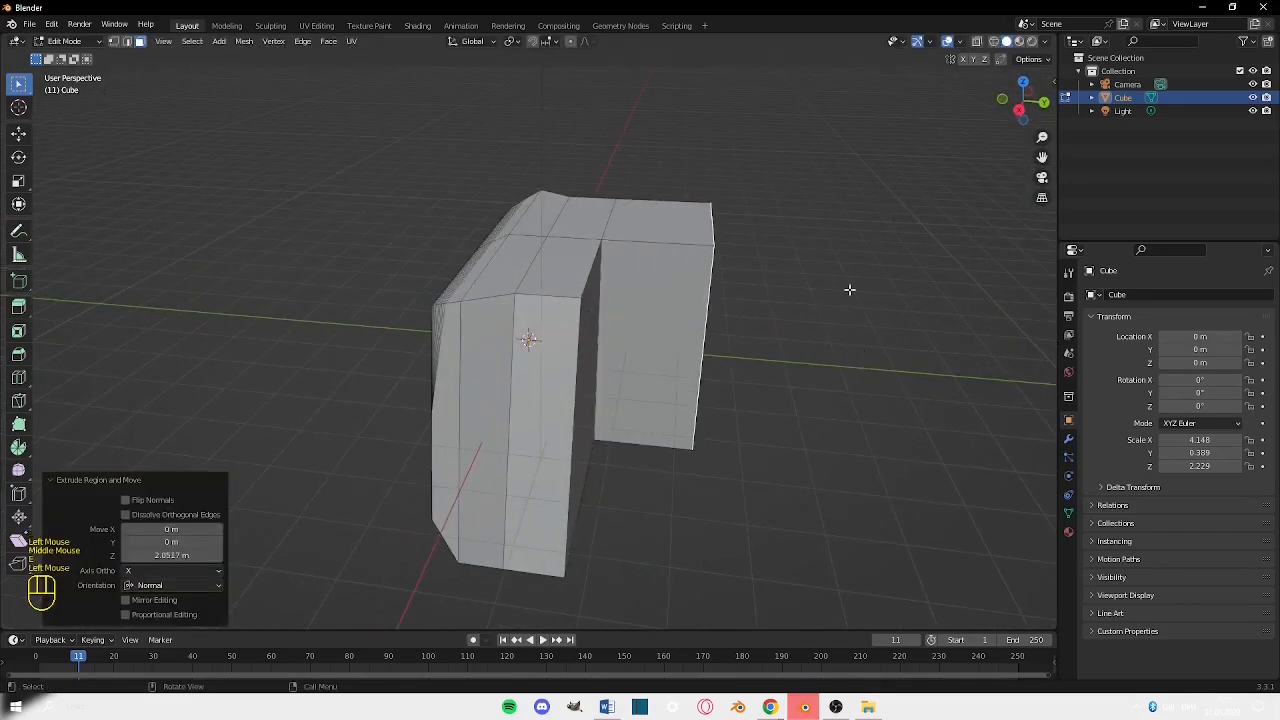
# Add seven parallel loop cuts running through the extruded half, with a slide factor of about -0.094.
pyautogui.moveTo(849, 286); pyautogui.dragTo(751, 289, button='middle')
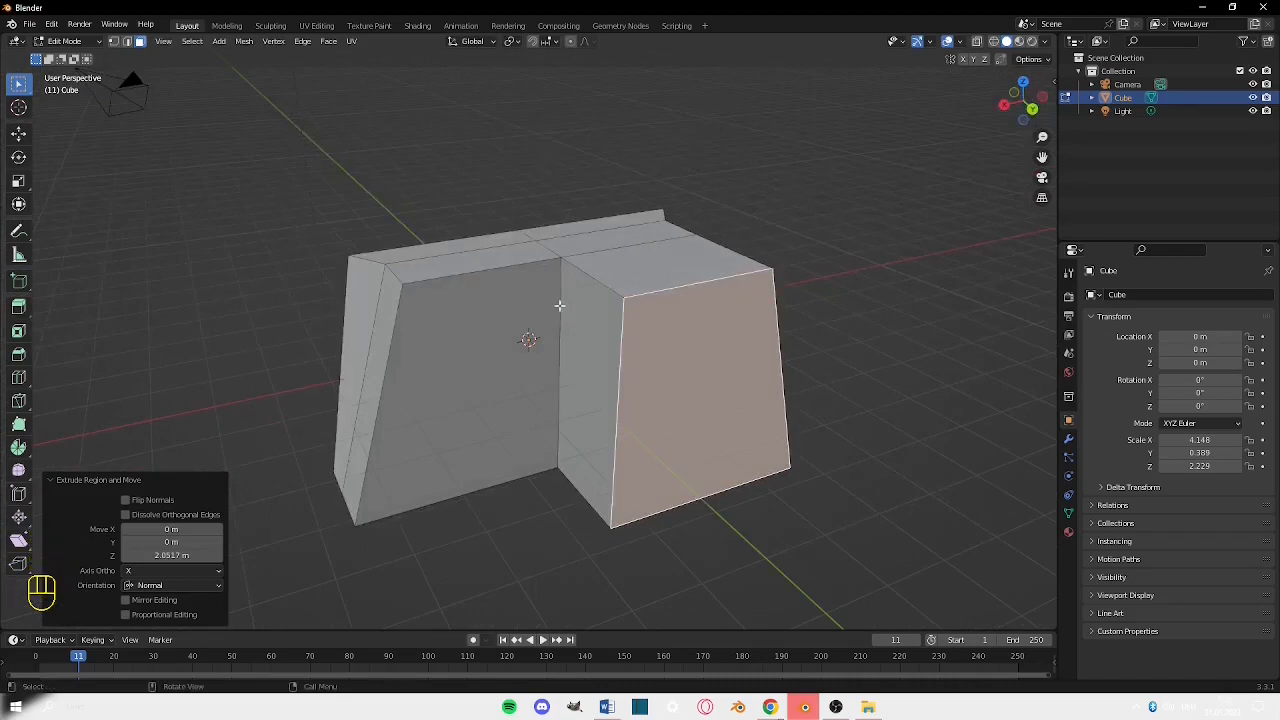
pyautogui.moveTo(588, 275); pyautogui.dragTo(509, 354, button='middle')
pyautogui.hotkey('ctrl', 'r')
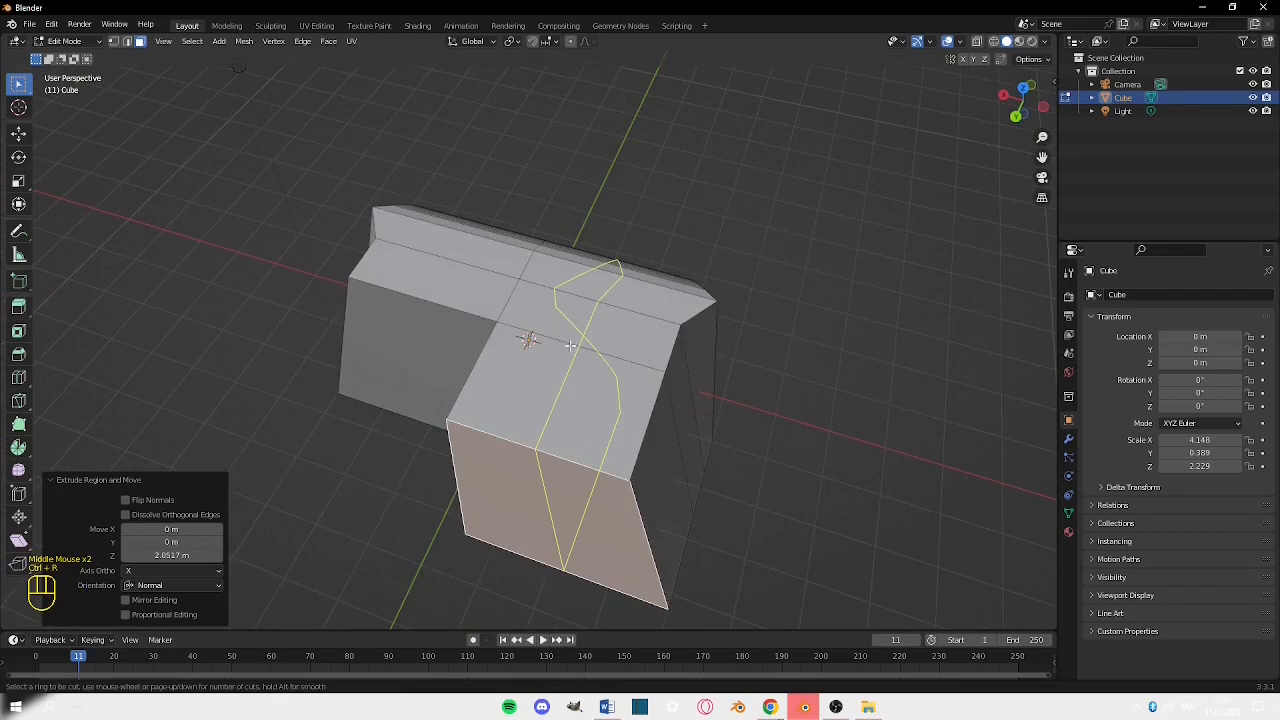
pyautogui.scroll(8, 569, 345)
pyautogui.click(565, 347)
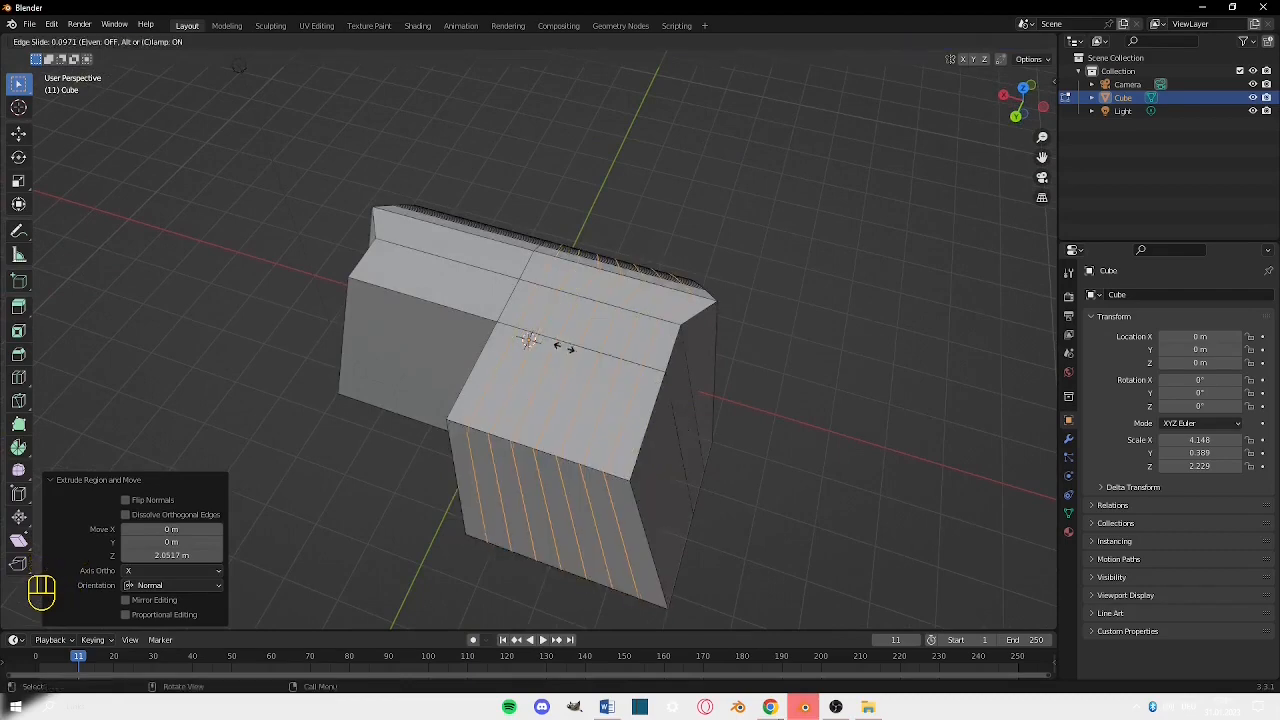
pyautogui.click(565, 347)
# In vertex select mode, bevel the extruded block's outer top corner vertex by about 0.487 m.
pyautogui.scroll(3, 651, 438)
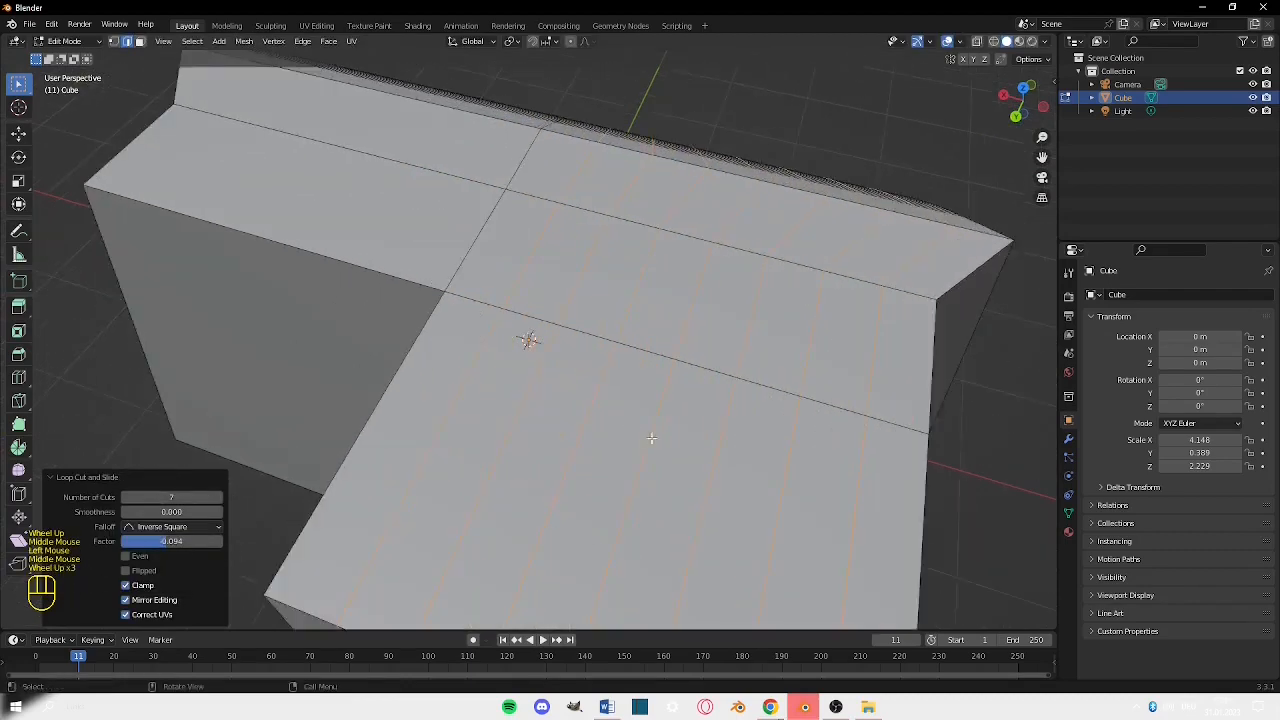
pyautogui.moveTo(651, 438); pyautogui.dragTo(624, 408, button='middle')
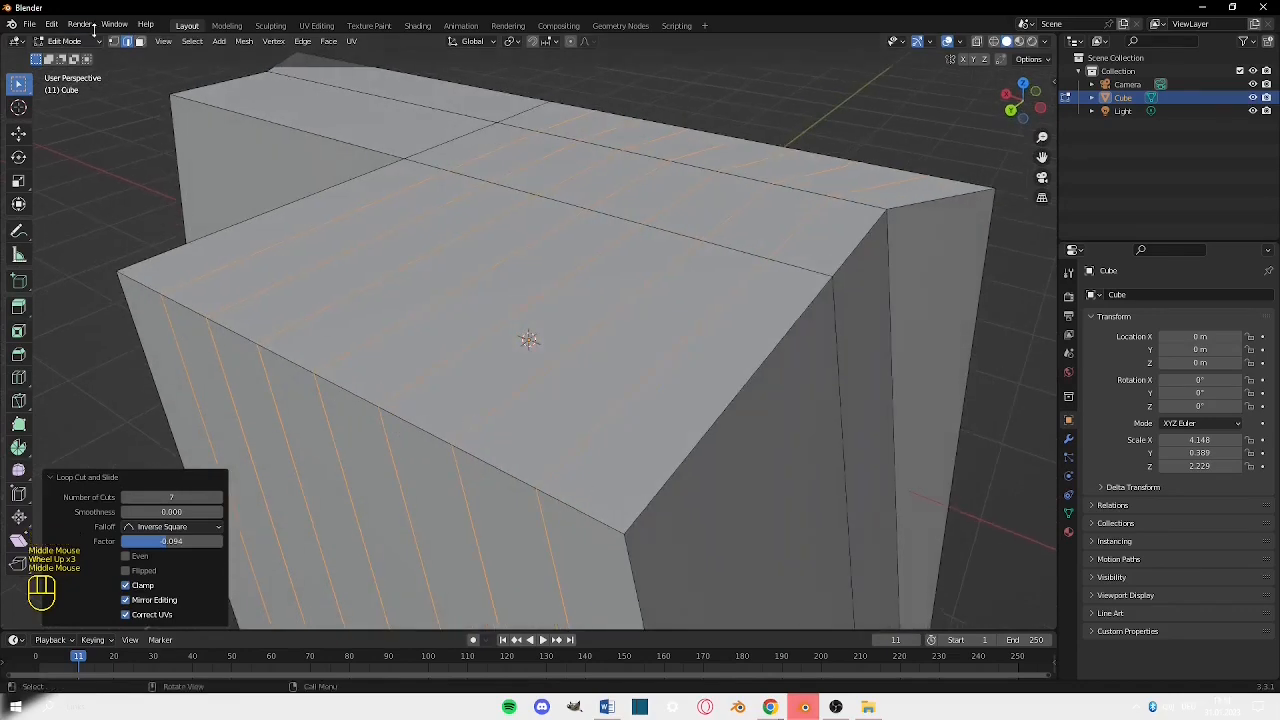
pyautogui.click(113, 41)
pyautogui.click(611, 537)
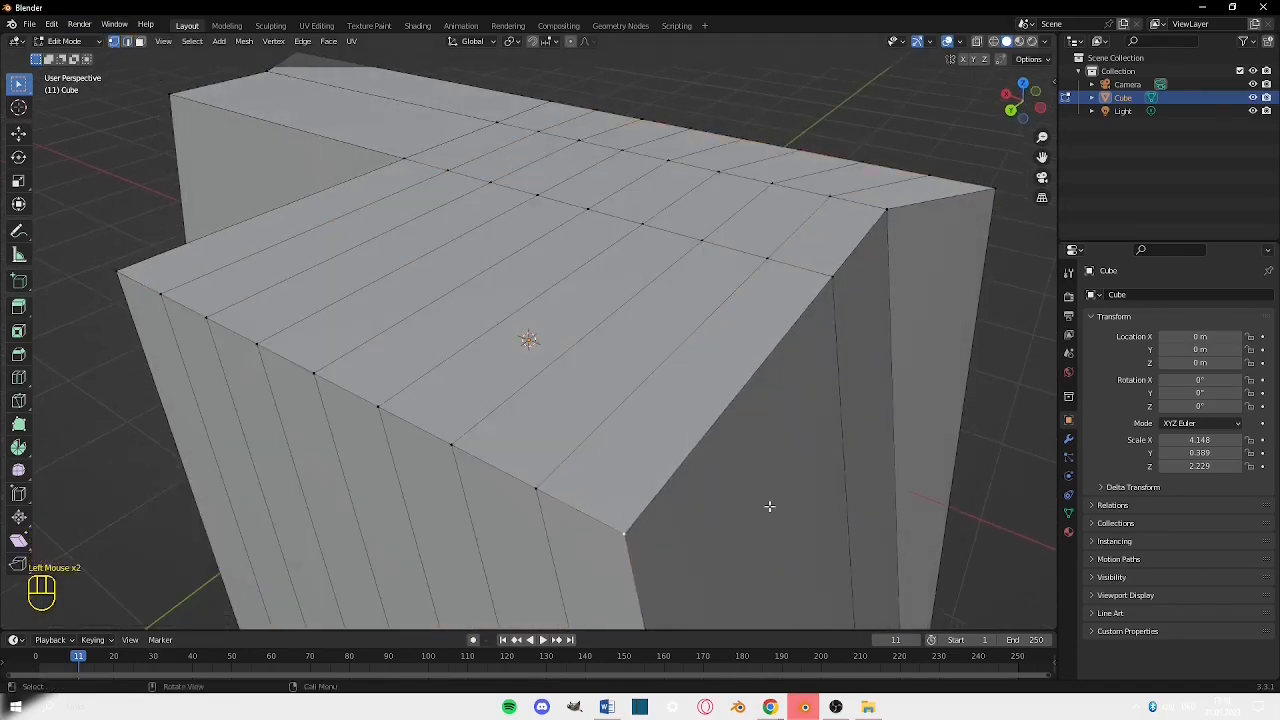
pyautogui.moveTo(769, 506); pyautogui.dragTo(737, 505, button='middle')
pyautogui.hotkey('ctrl', 'b')
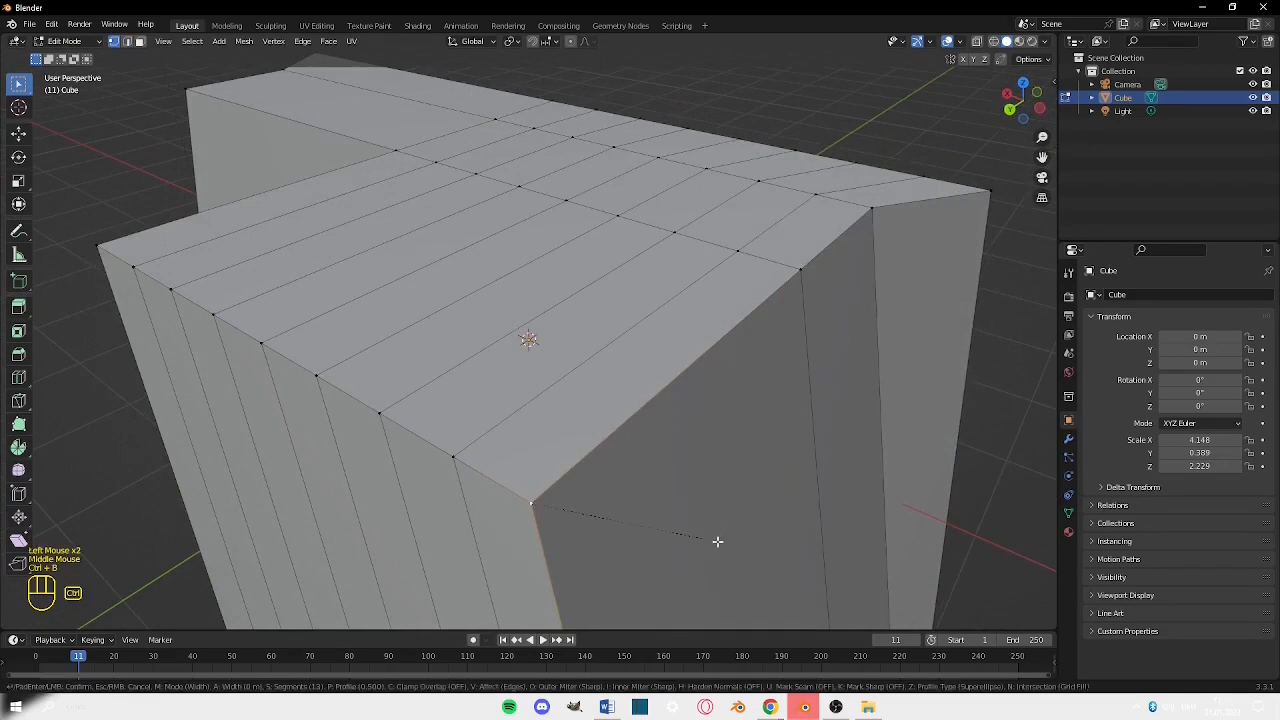
pyautogui.click(873, 484)
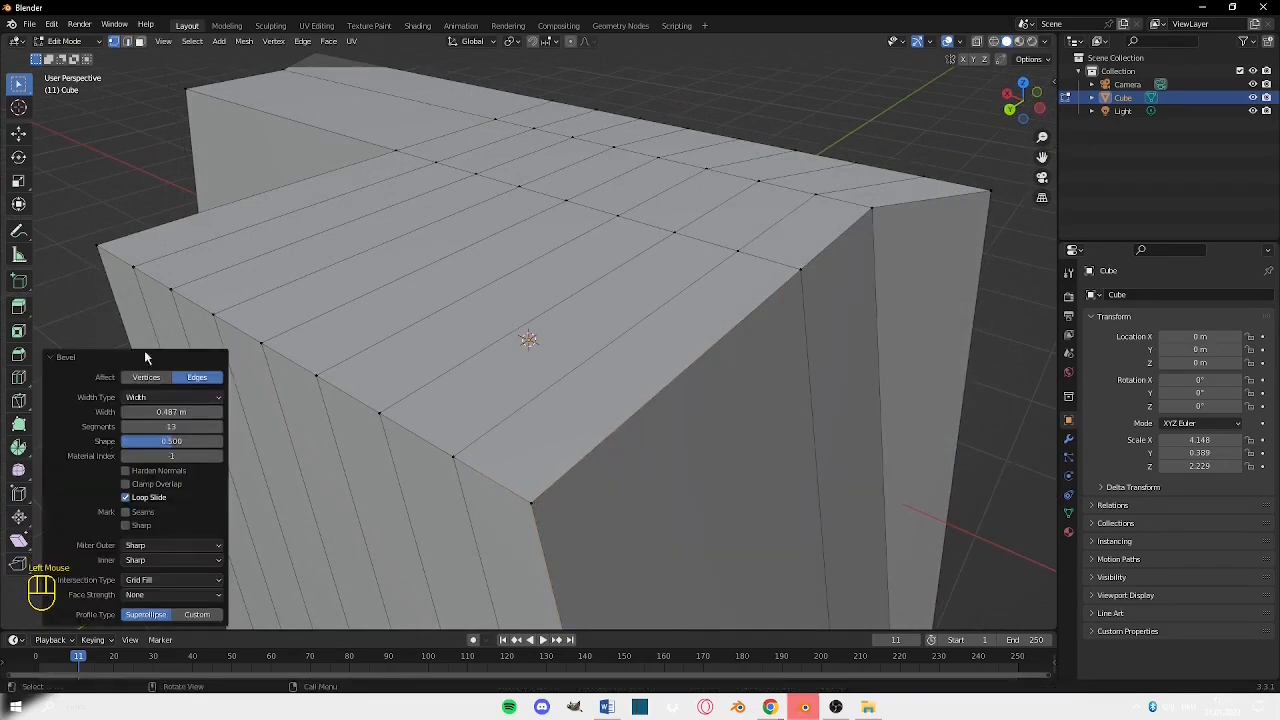
# Set the corner bevel to affect vertices, with width 1.18 m, 28 segments and material index 18.
pyautogui.moveTo(165, 425); pyautogui.dragTo(240, 426)
pyautogui.click(152, 411)
pyautogui.moveTo(152, 411); pyautogui.dragTo(324, 415)
pyautogui.click(153, 380)
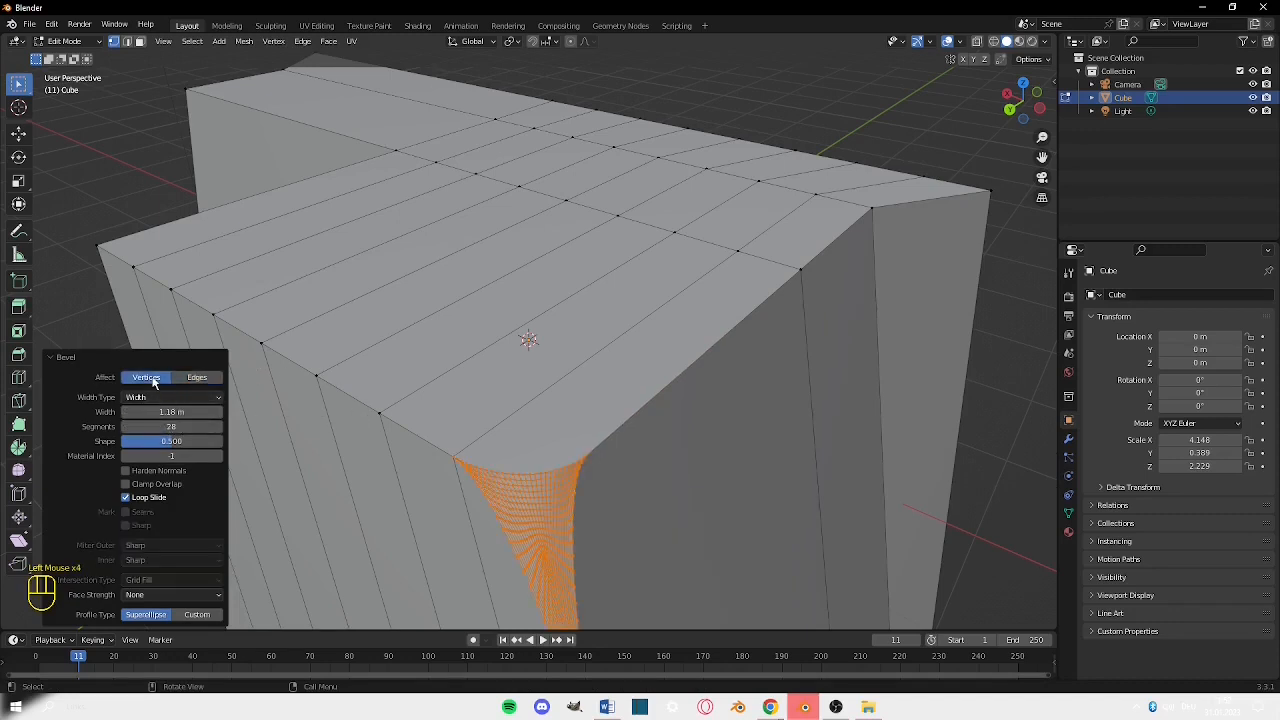
pyautogui.moveTo(697, 545); pyautogui.dragTo(666, 528, button='middle')
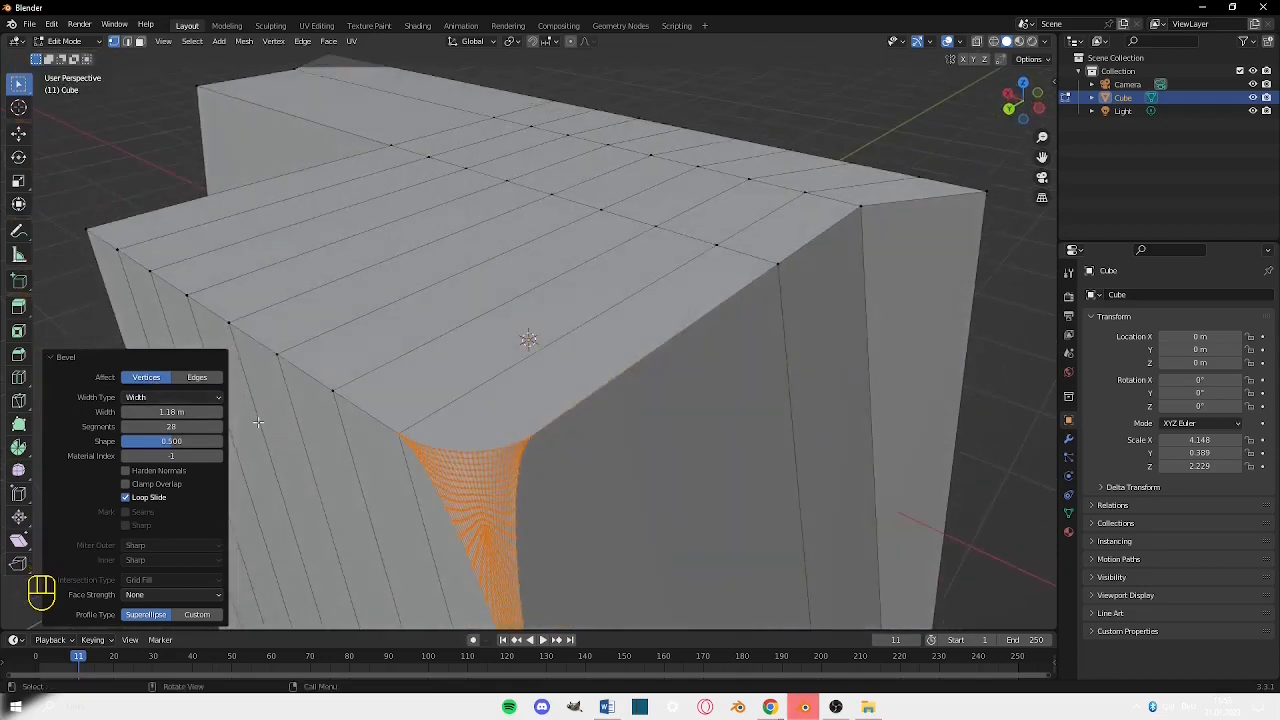
pyautogui.click(160, 456)
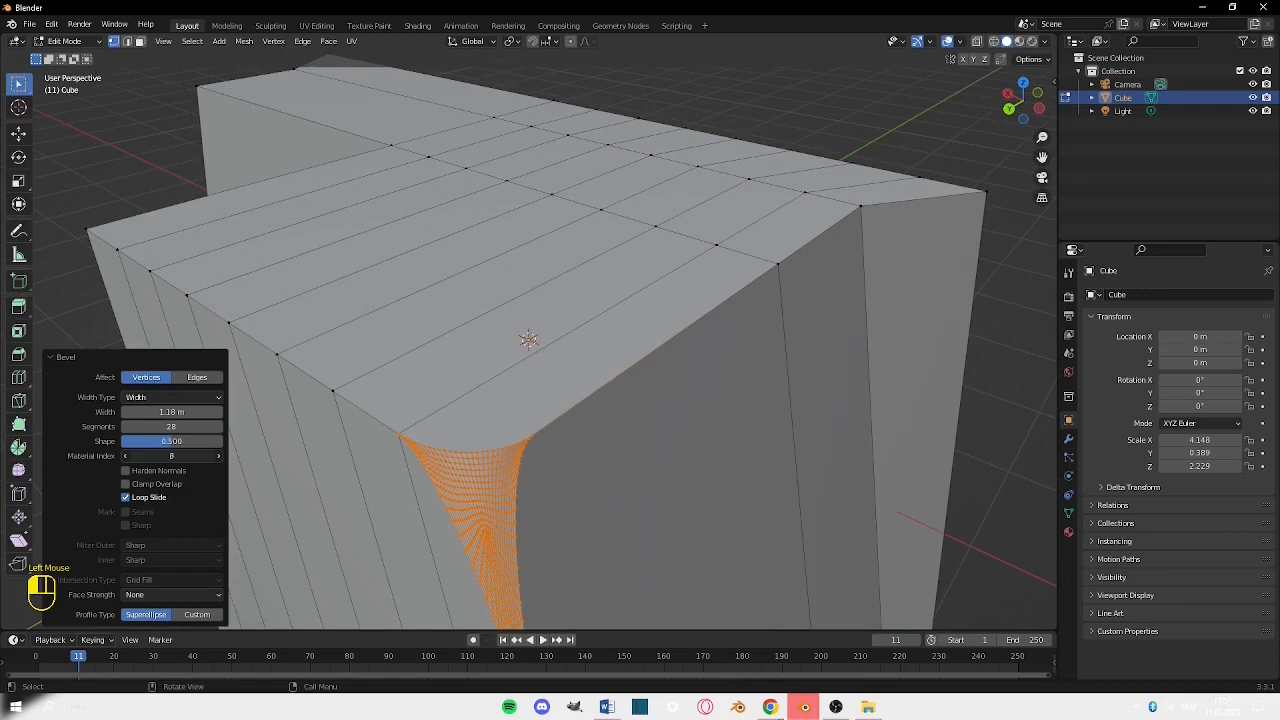
# Clear the selection and examine the rounded corner's dense vertex grid up close.
pyautogui.moveTo(415, 628); pyautogui.dragTo(494, 480, button='middle')
pyautogui.scroll(-4, 617, 443)
pyautogui.moveTo(617, 443); pyautogui.dragTo(760, 460, button='middle')
pyautogui.click(917, 469)
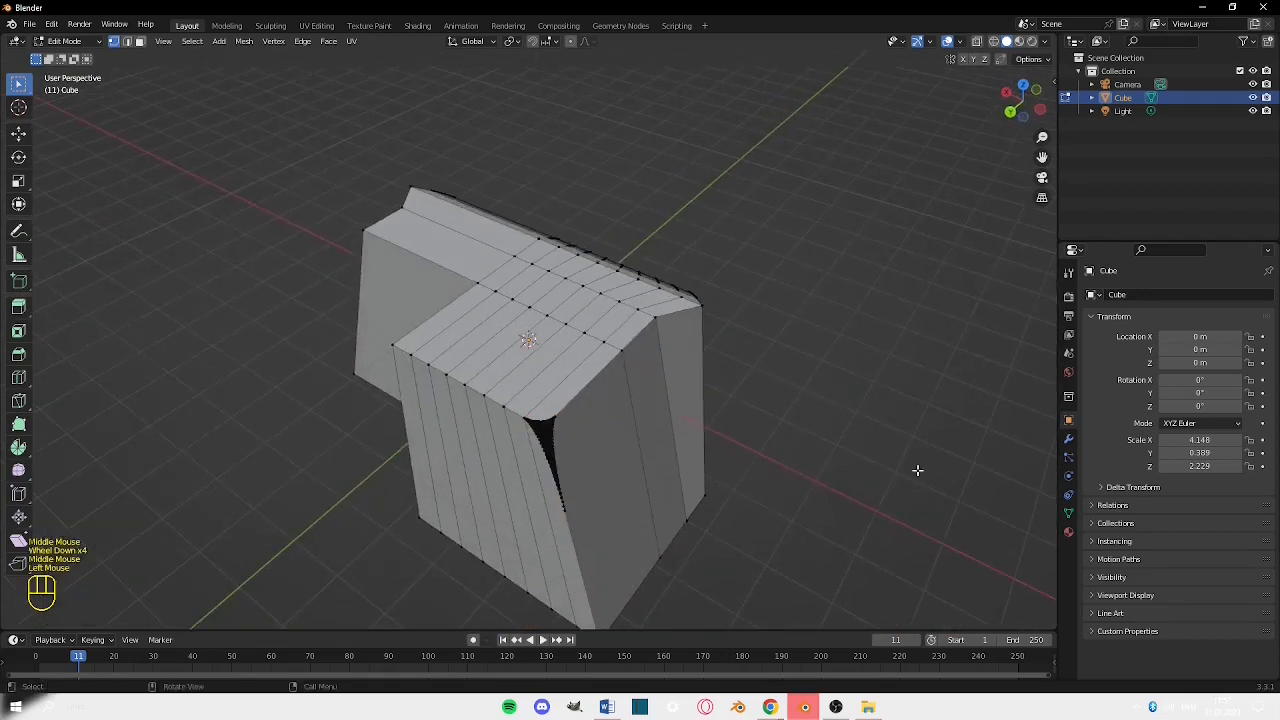
pyautogui.moveTo(722, 520); pyautogui.dragTo(514, 100, button='middle')
pyautogui.scroll(5, 511, 260)
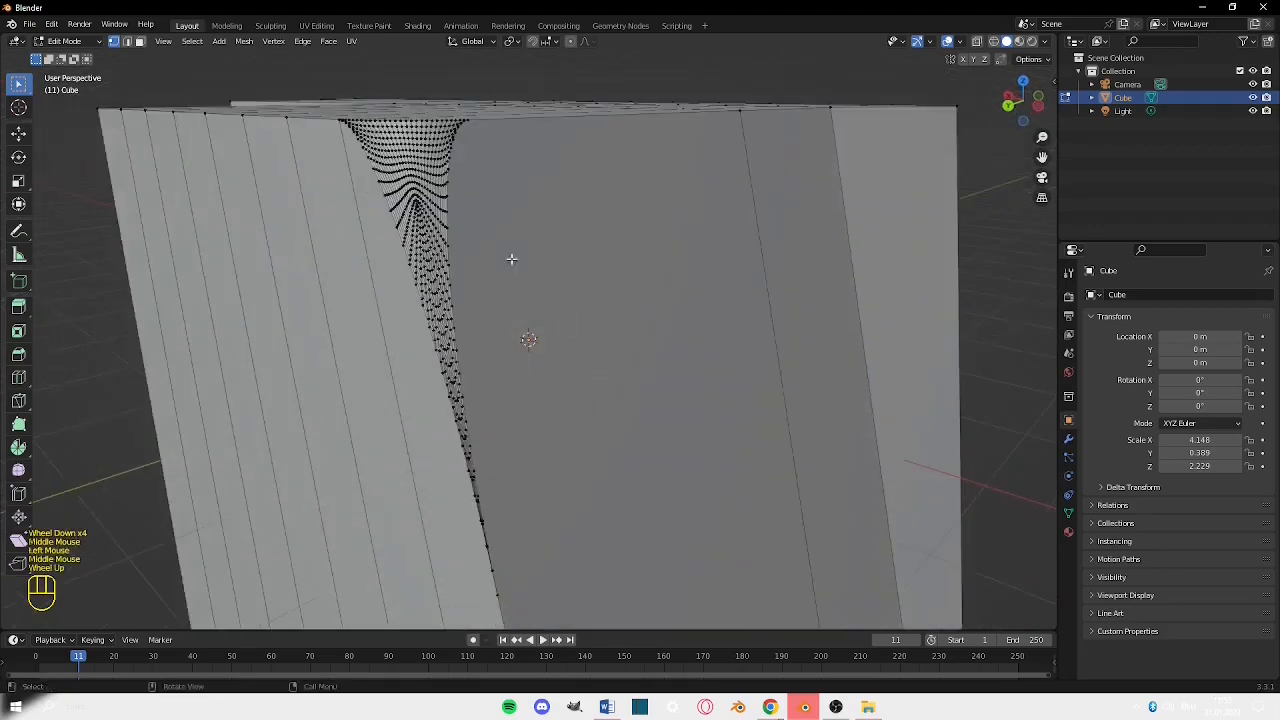
pyautogui.moveTo(511, 260); pyautogui.dragTo(474, 240, button='middle')
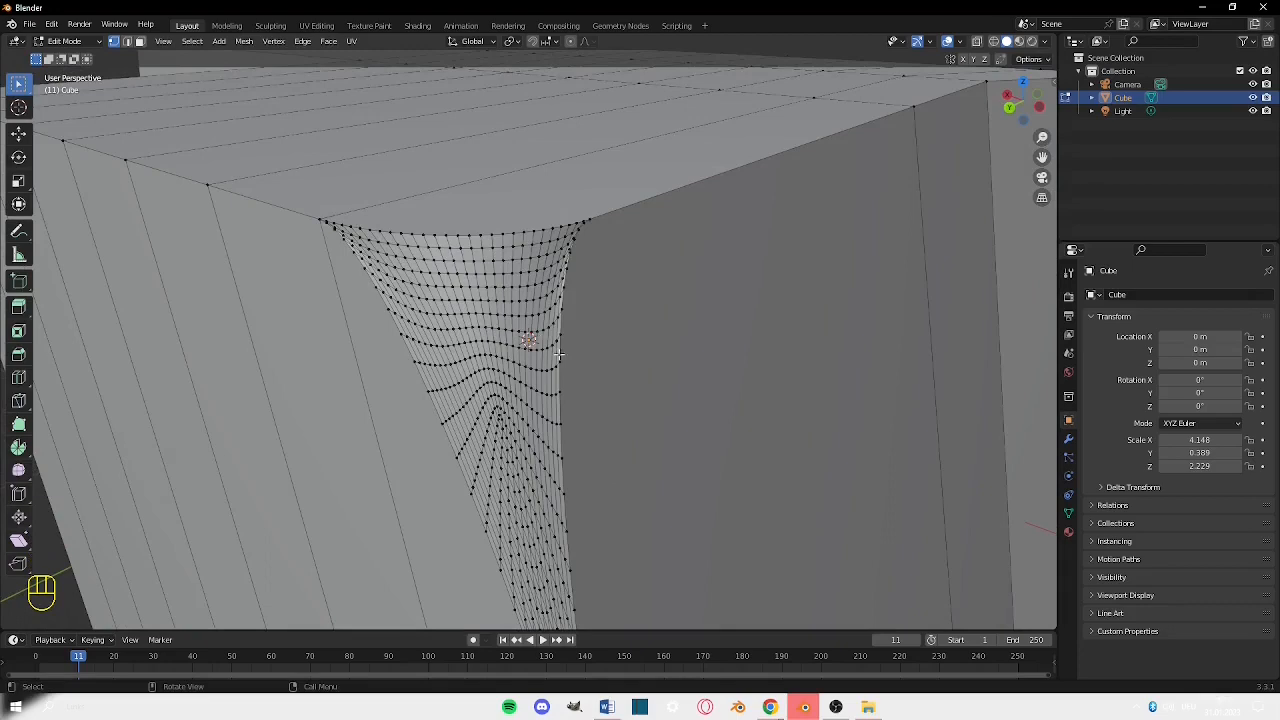
# In face select mode, bevel the extruded block's inner side face by about 0.123 m.
pyautogui.click(141, 44)
pyautogui.moveTo(330, 190); pyautogui.dragTo(334, 206, button='middle')
pyautogui.scroll(-3, 350, 220)
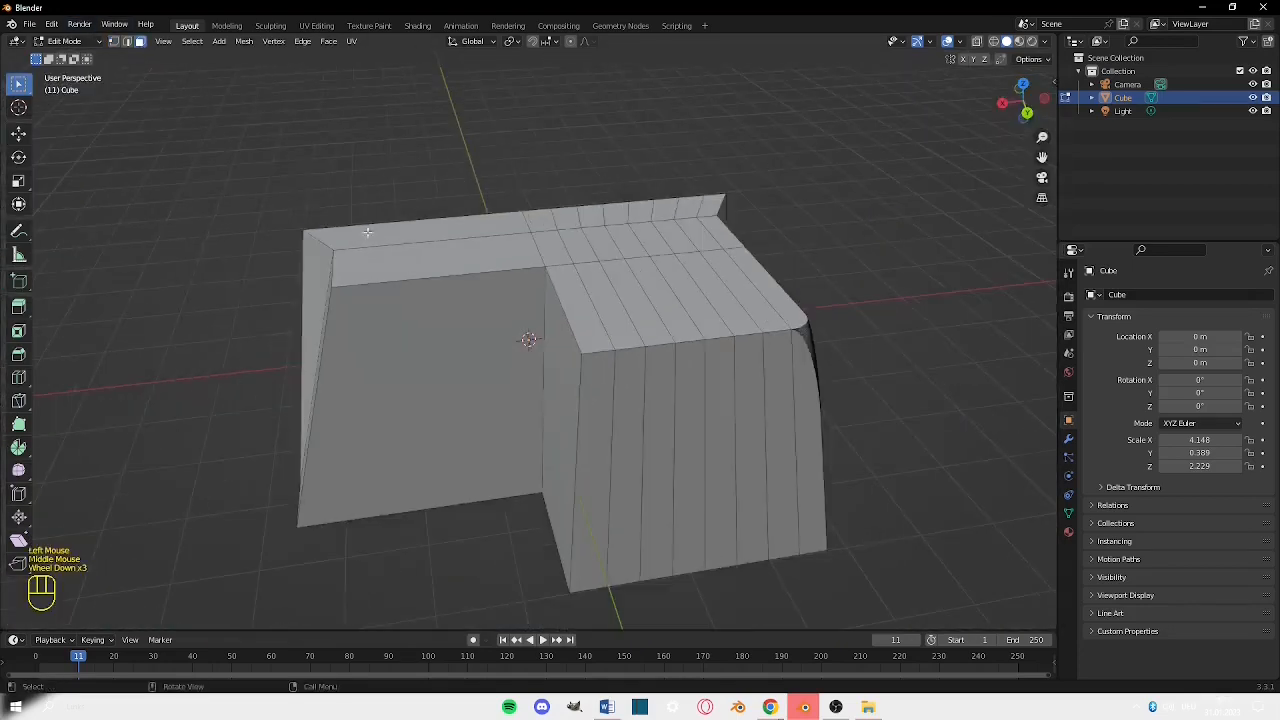
pyautogui.moveTo(718, 332); pyautogui.dragTo(646, 329, button='middle')
pyautogui.scroll(1, 581, 320)
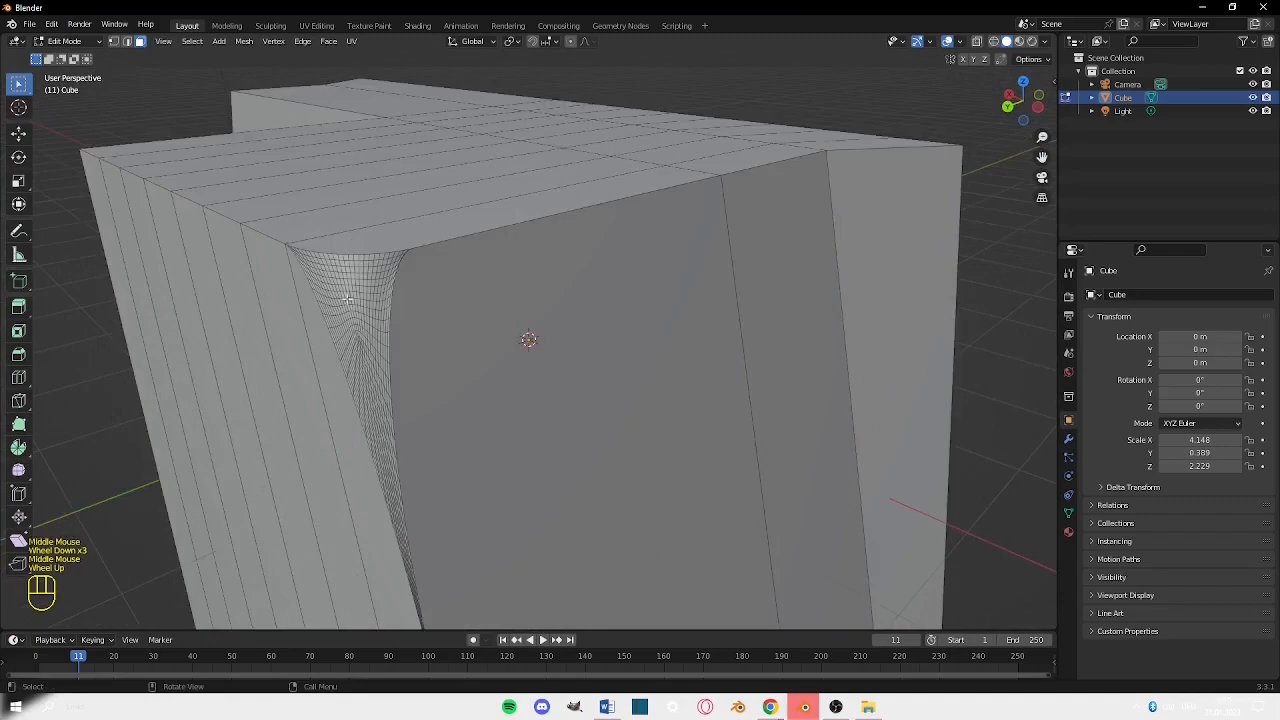
pyautogui.moveTo(347, 298); pyautogui.dragTo(529, 342, button='middle')
pyautogui.scroll(-2, 557, 306)
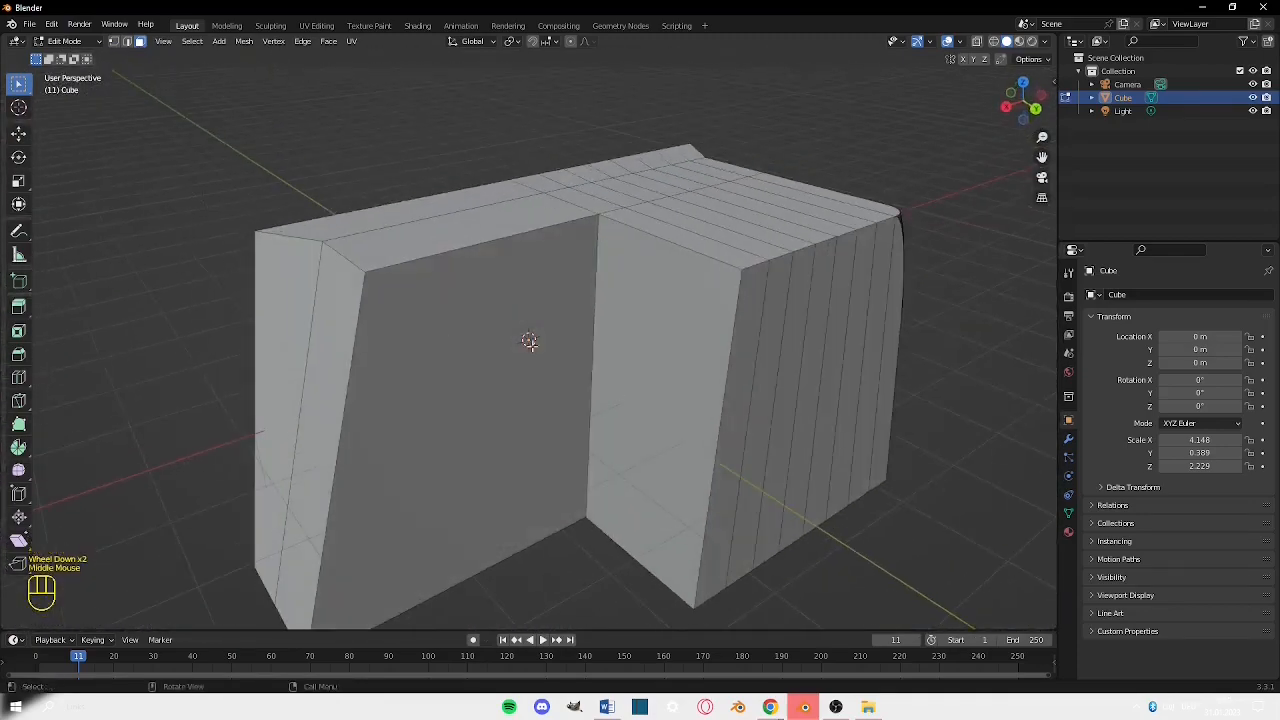
pyautogui.click(640, 367)
pyautogui.hotkey('ctrl', 'b')
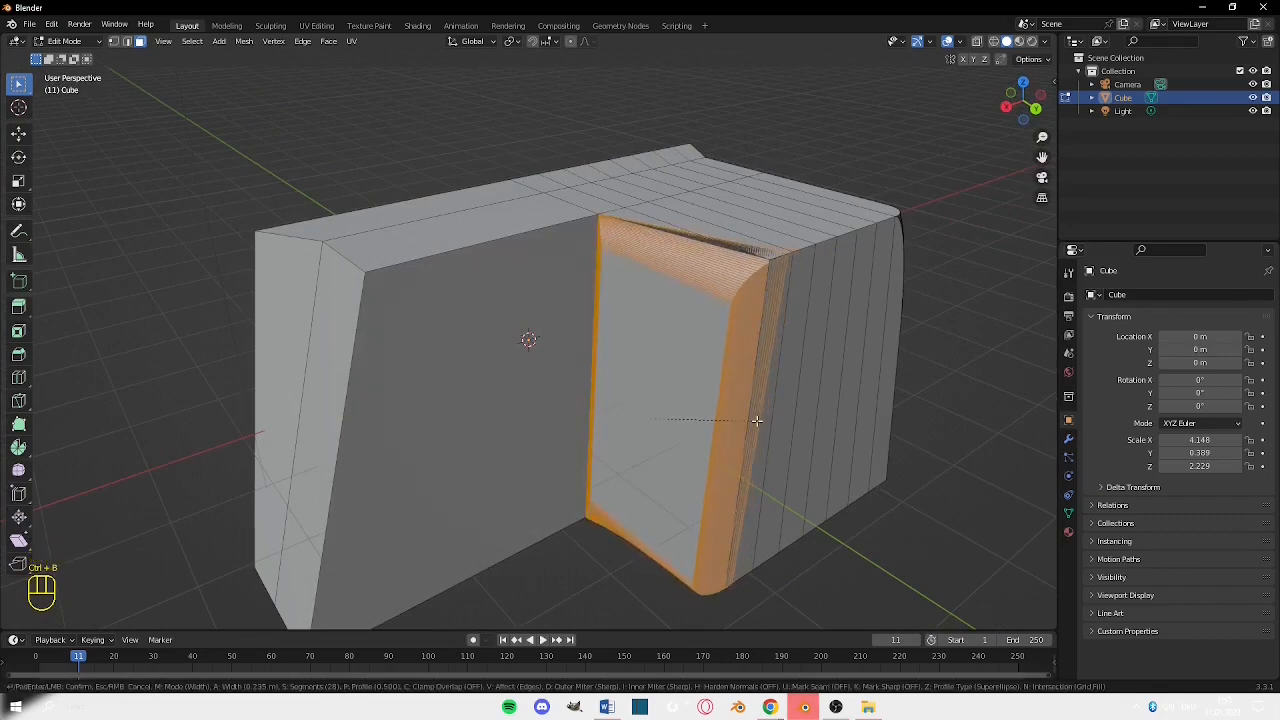
pyautogui.click(870, 418)
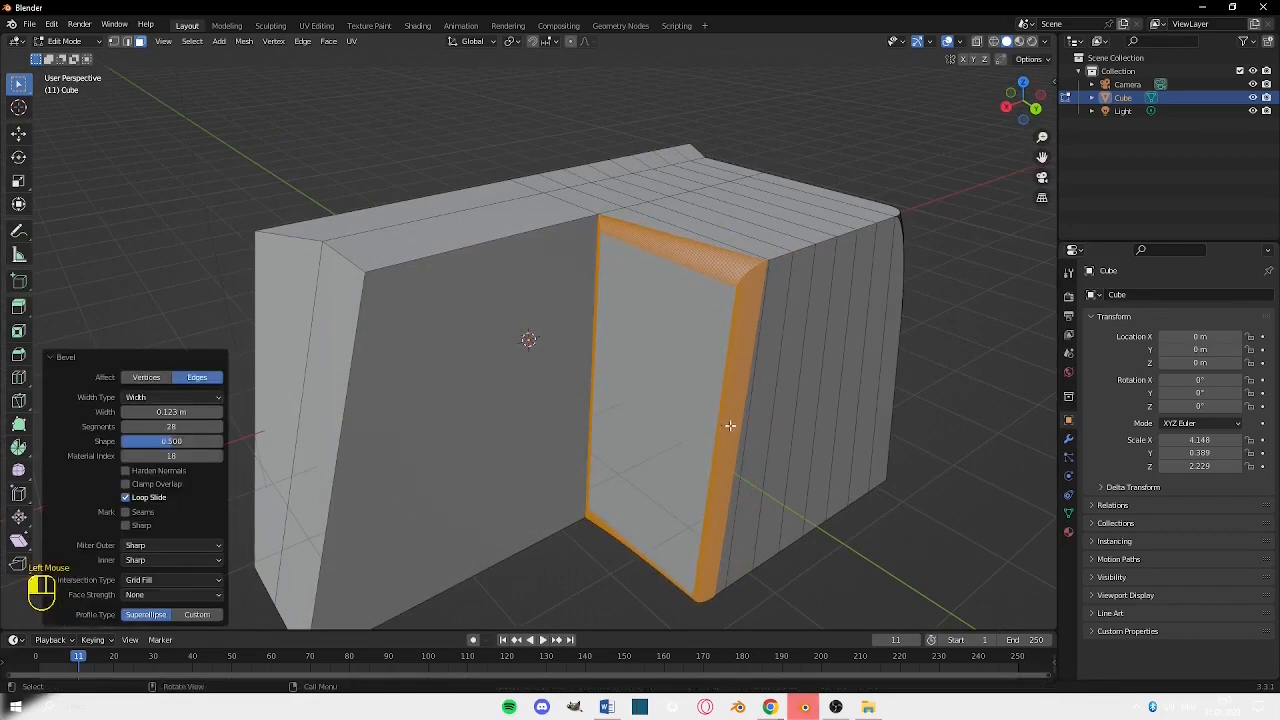
# Set the side face bevel's segments to 46.
pyautogui.moveTo(864, 414); pyautogui.dragTo(827, 417, button='middle')
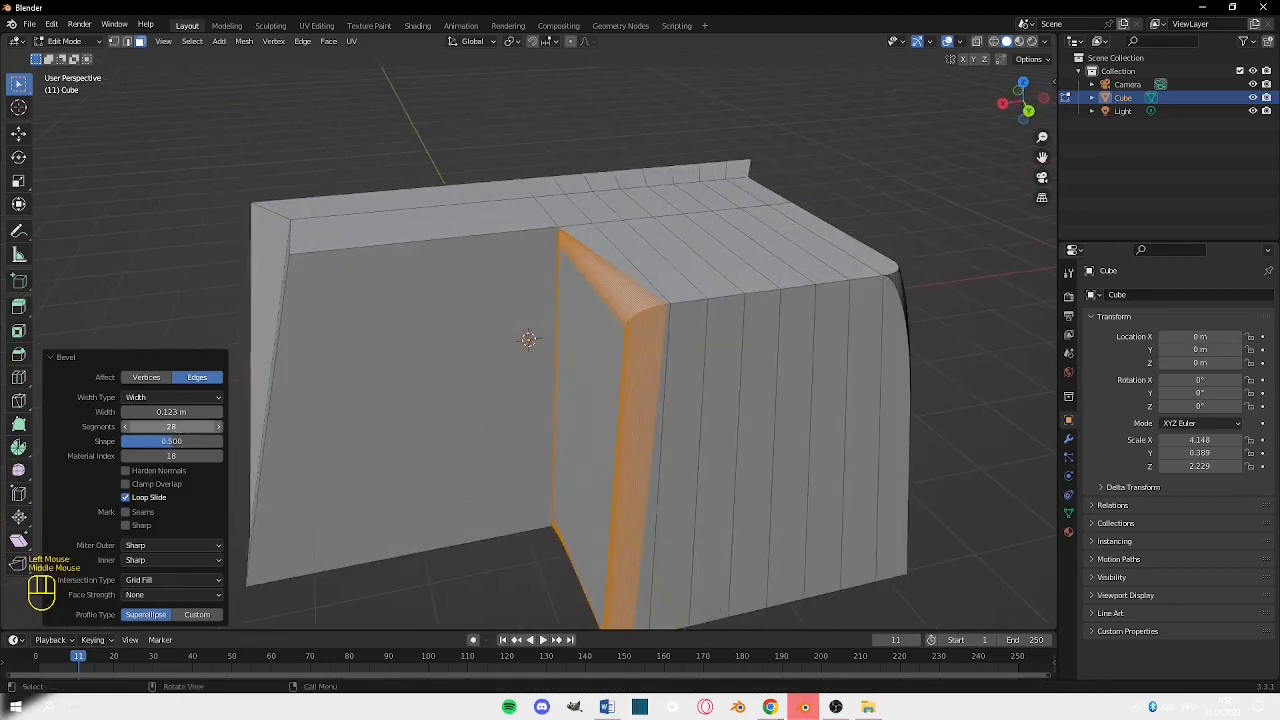
pyautogui.moveTo(172, 427); pyautogui.dragTo(192, 427)
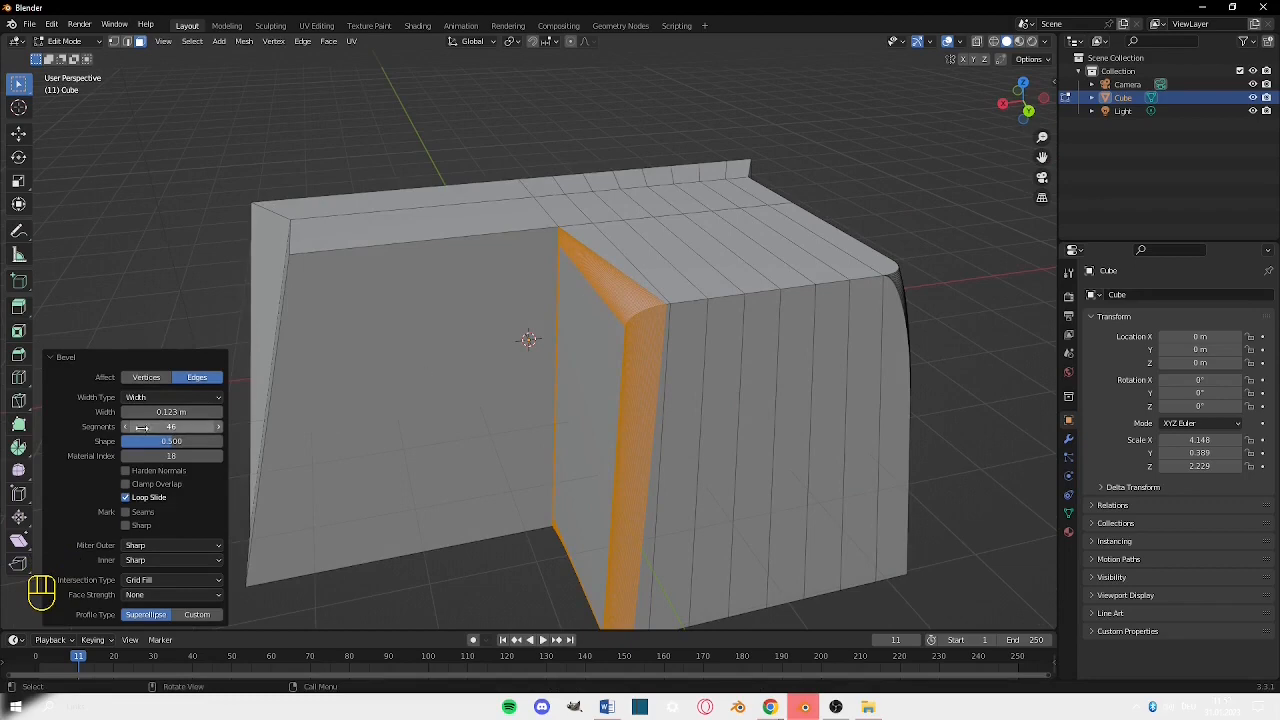
pyautogui.moveTo(165, 412)
pyautogui.mouseDown()
pyautogui.moveTo(195, 412)
pyautogui.moveTo(170, 412)
pyautogui.mouseUp()
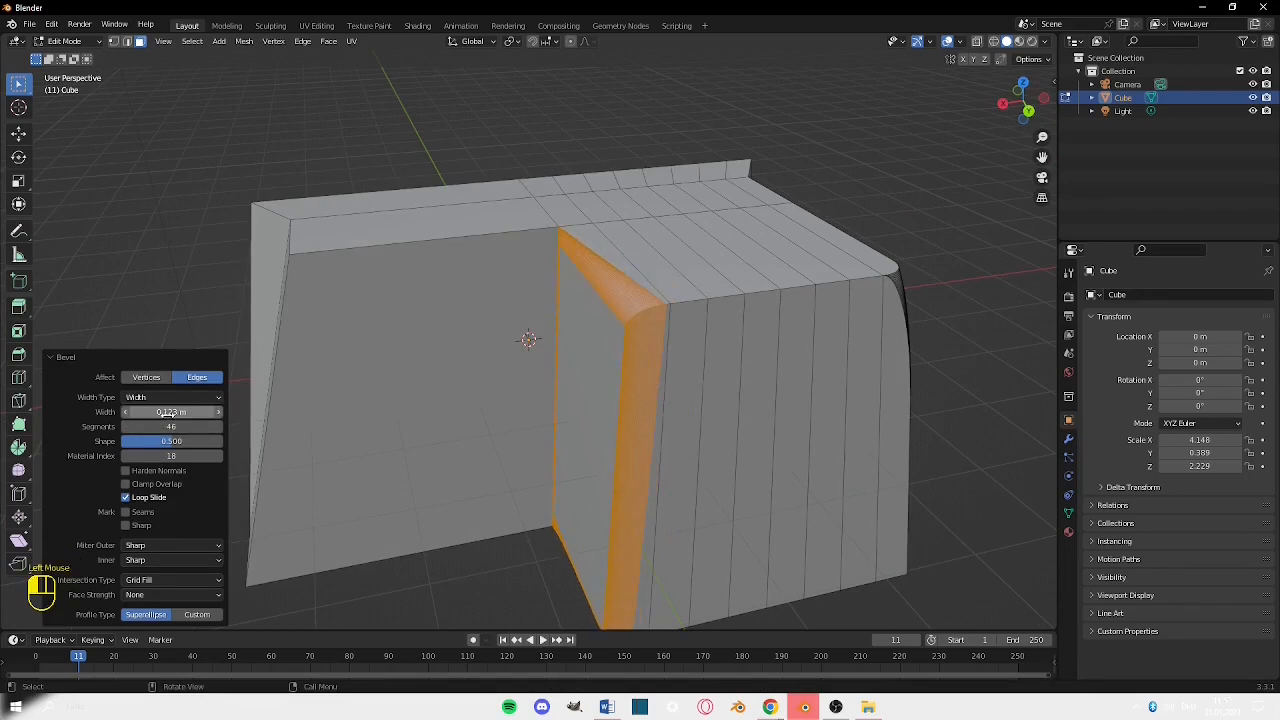
# Examine the beveled side face and the loop cuts on the block from several angles.
pyautogui.moveTo(820, 160); pyautogui.dragTo(678, 175, button='middle')
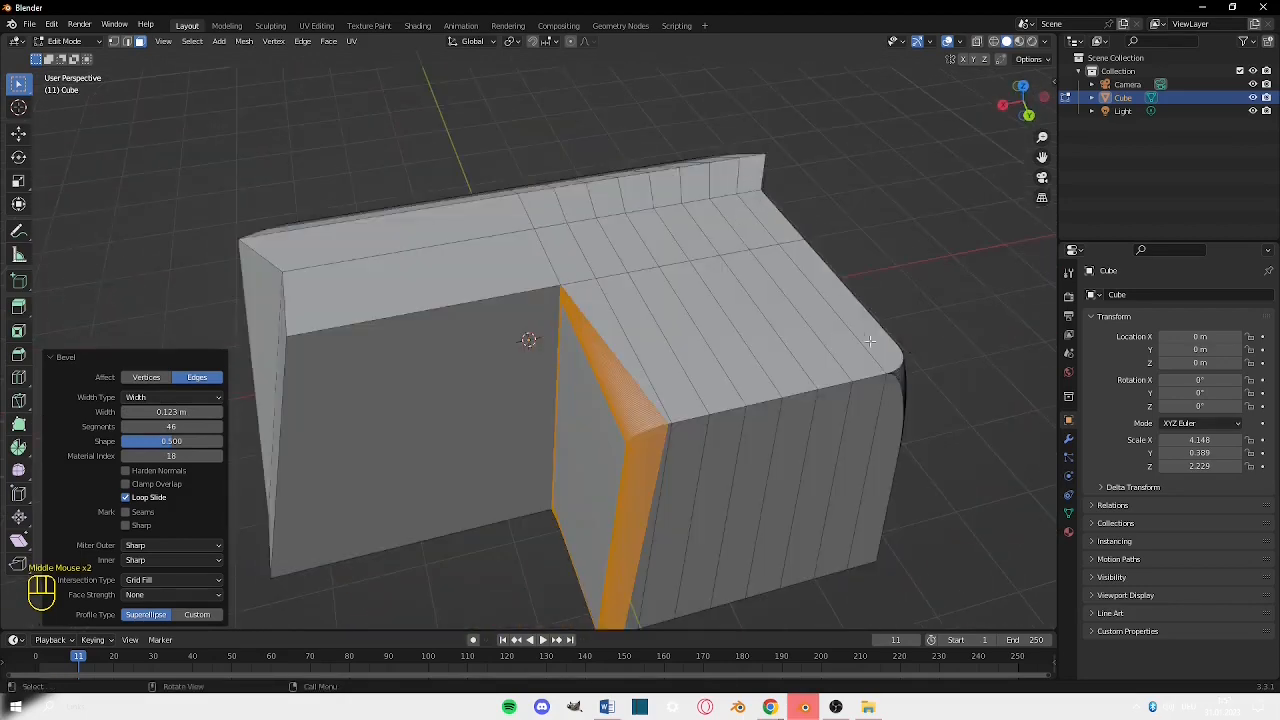
pyautogui.scroll(2, 600, 280)
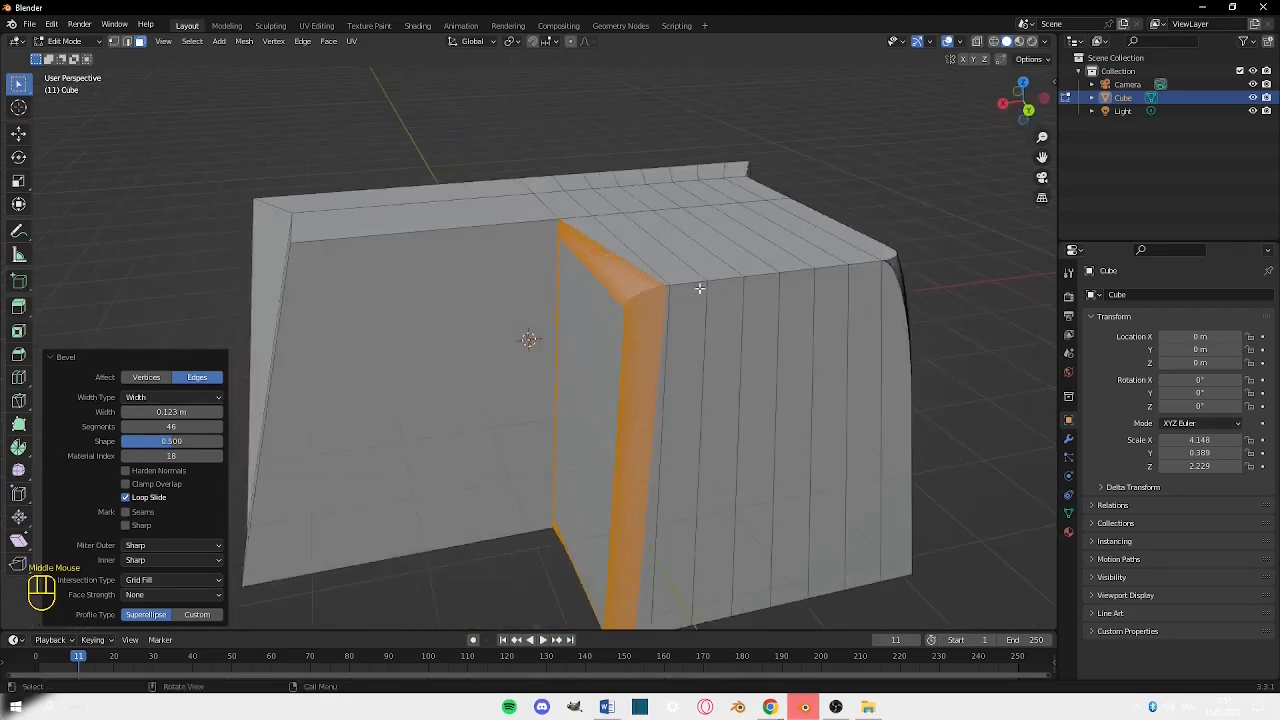
pyautogui.scroll(5, 699, 295)
pyautogui.scroll(-3, 699, 303)
pyautogui.moveTo(686, 266); pyautogui.dragTo(560, 274, button='middle')
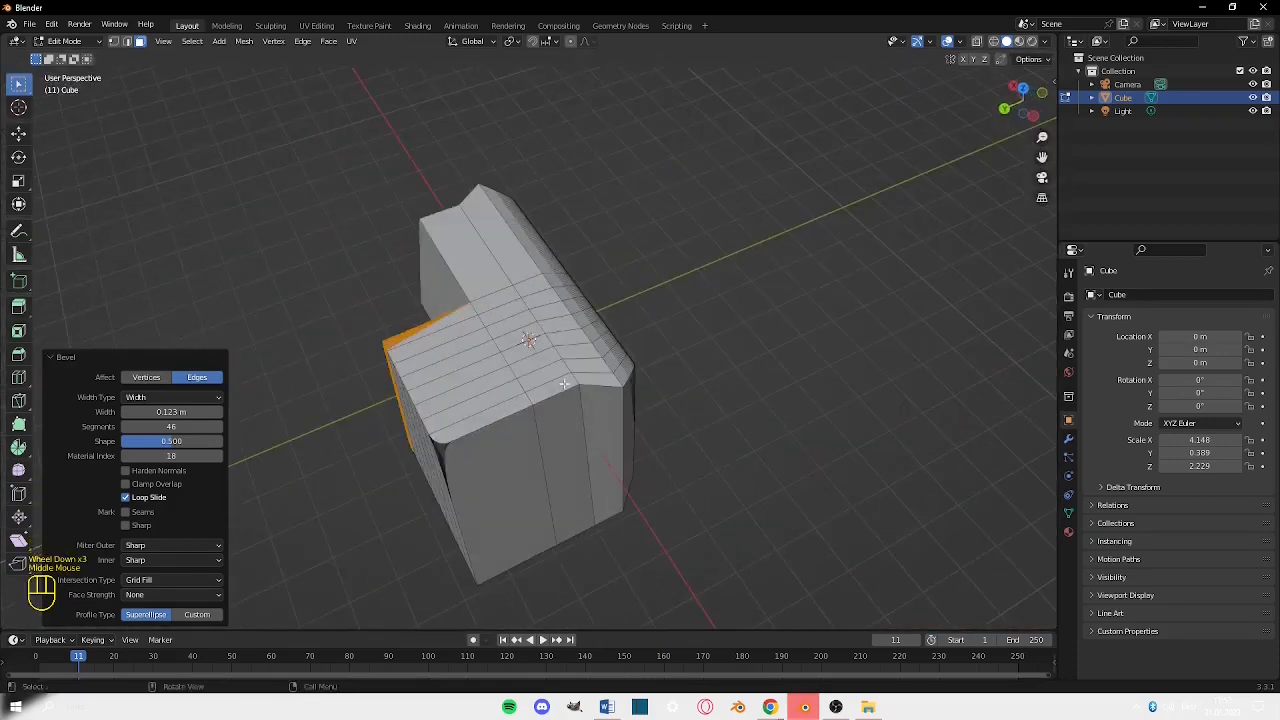
pyautogui.moveTo(564, 383); pyautogui.dragTo(654, 374, button='middle')
pyautogui.scroll(3, 593, 324)
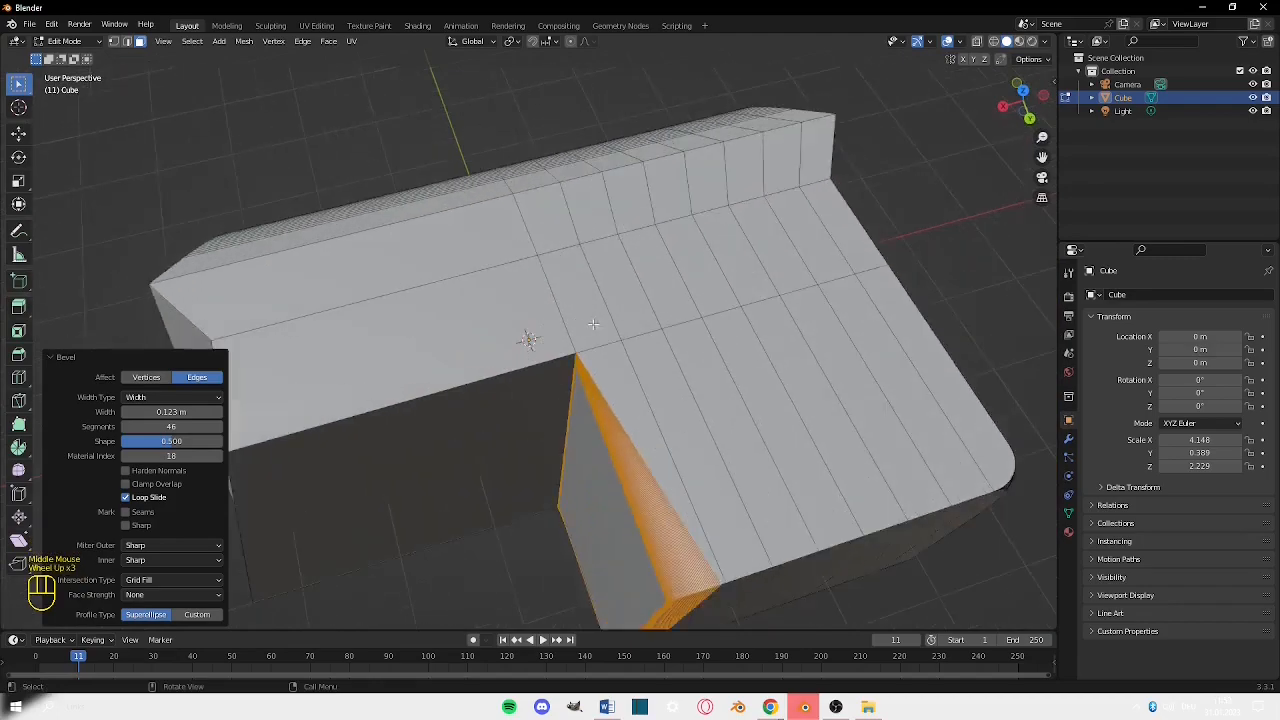
# Add 16 evenly spaced loop cuts across the uncut half of the long block.
pyautogui.moveTo(593, 324); pyautogui.dragTo(586, 273, button='middle')
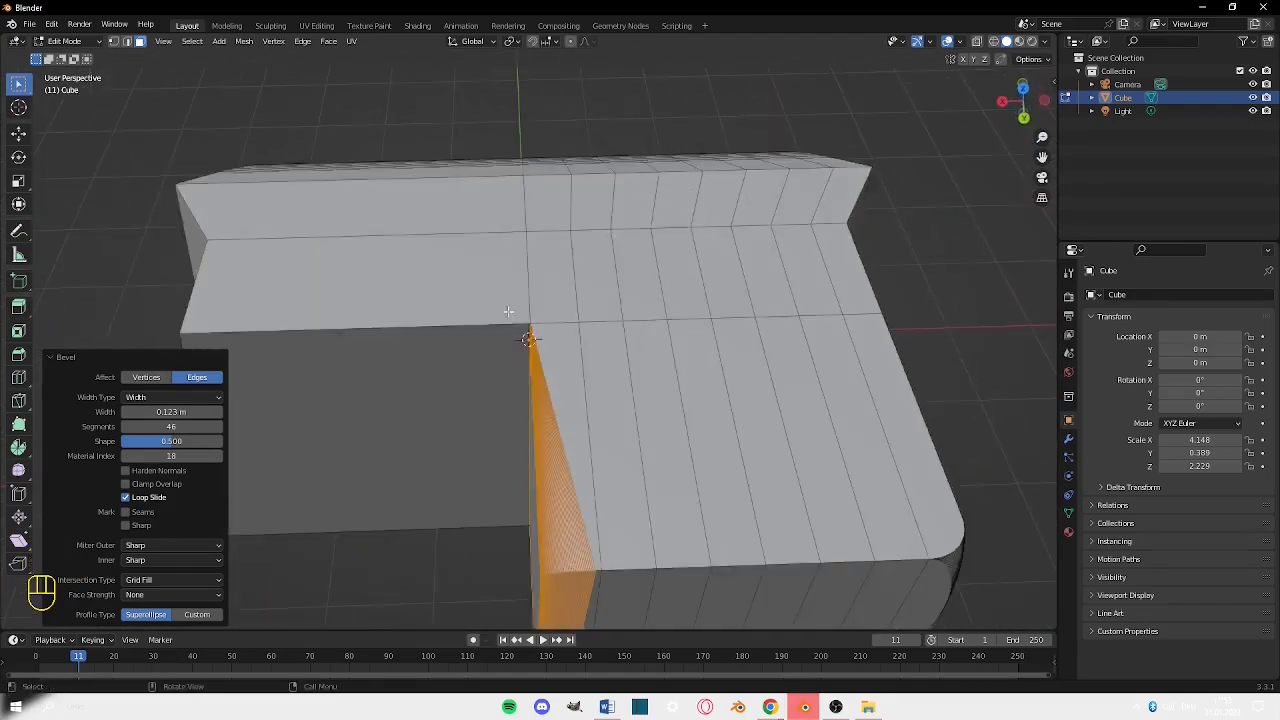
pyautogui.hotkey('ctrl', 'r')
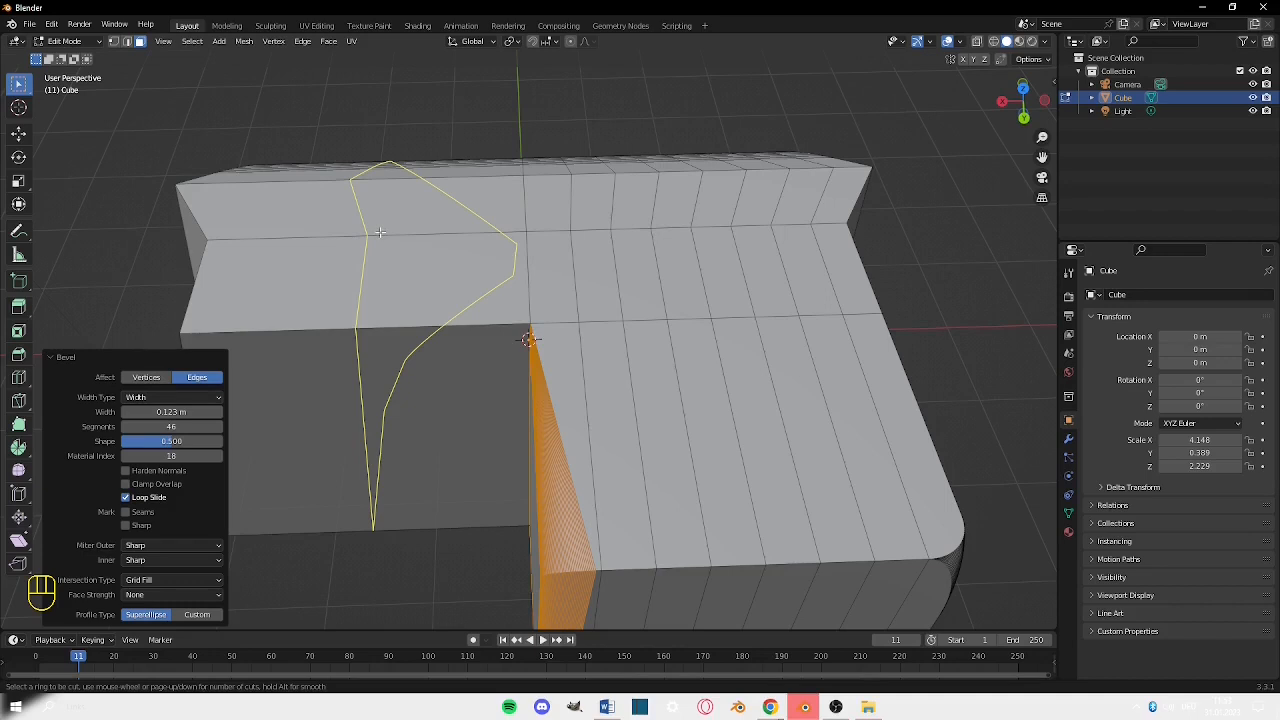
pyautogui.scroll(4, 380, 232)
pyautogui.scroll(5, 380, 232)
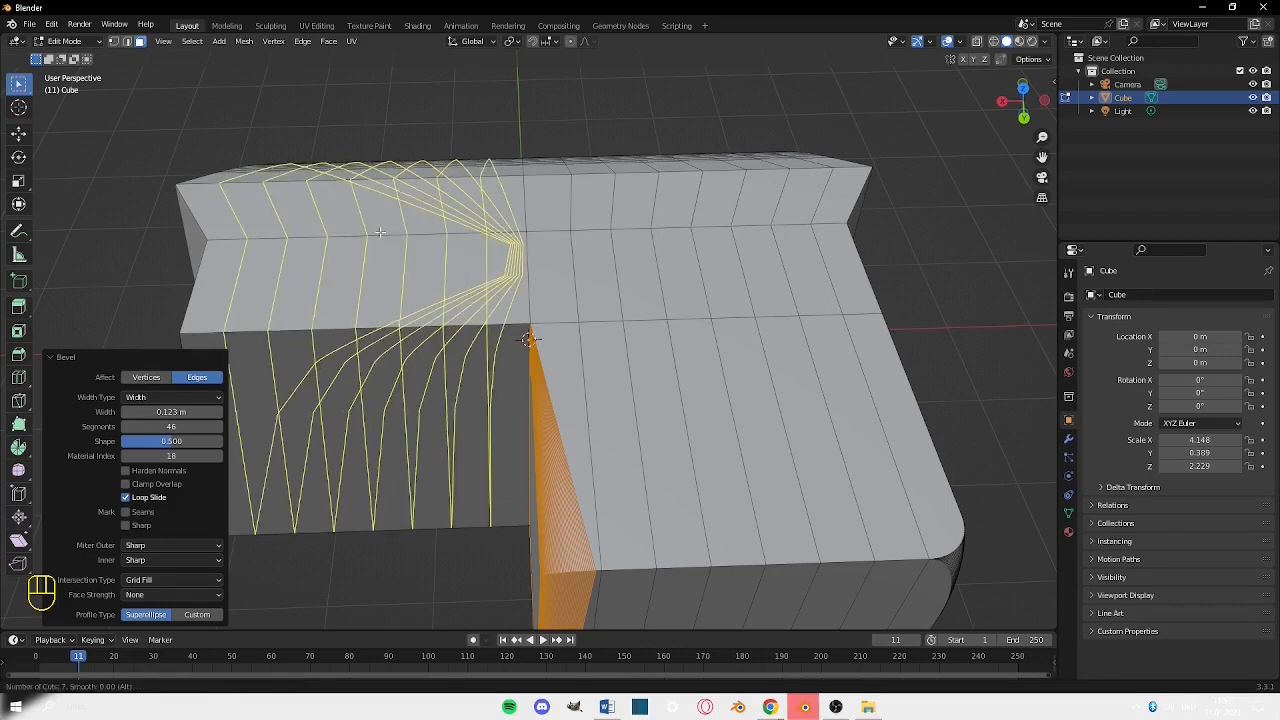
pyautogui.scroll(1, 380, 232)
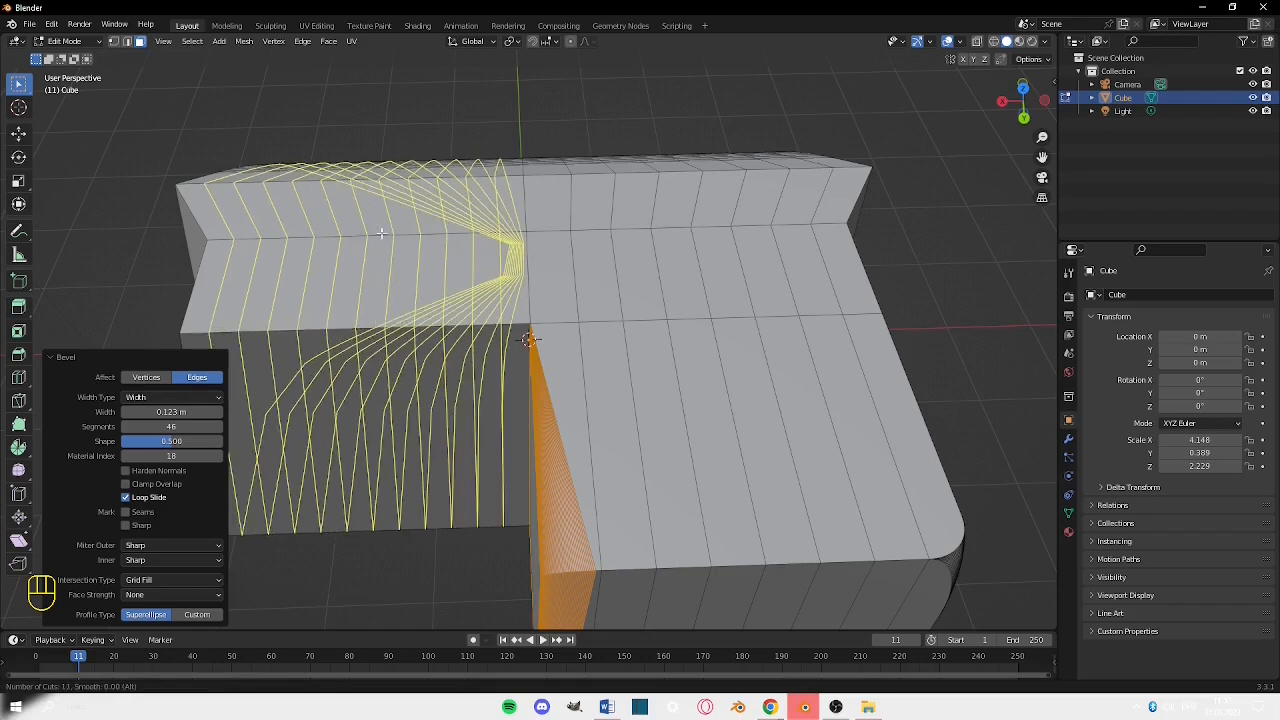
pyautogui.scroll(-10, 381, 232)
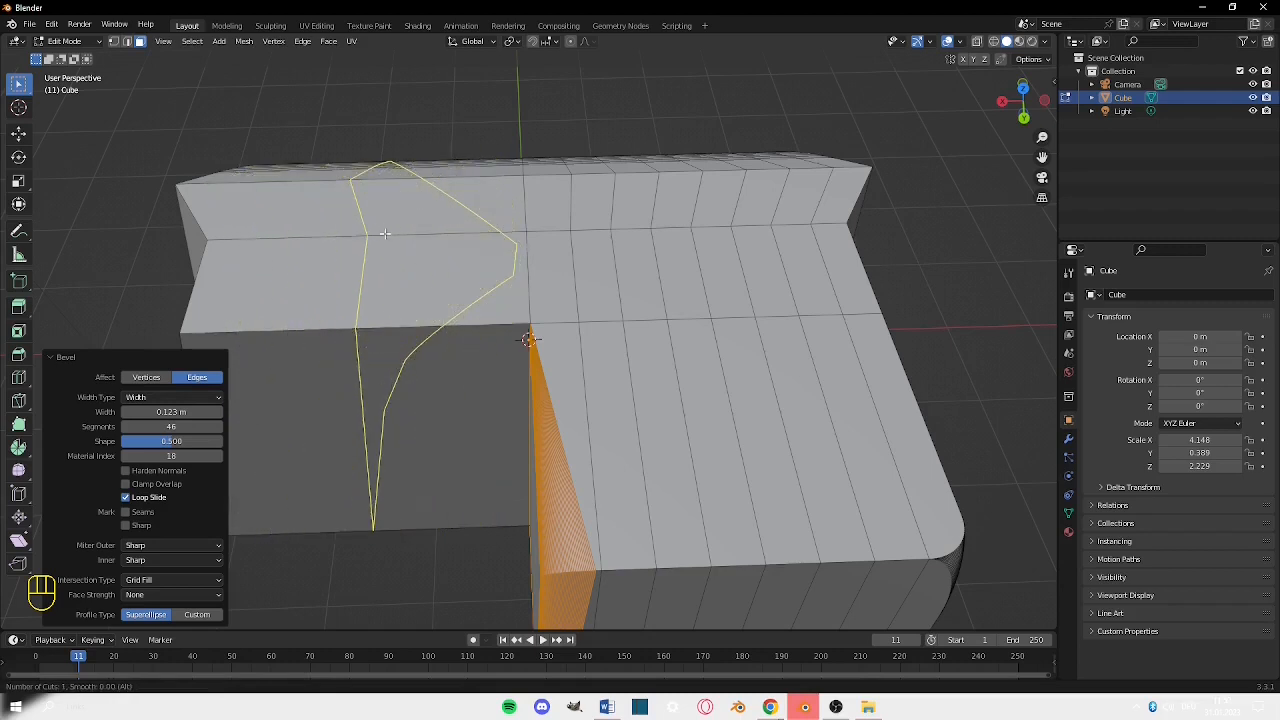
pyautogui.scroll(15, 390, 223)
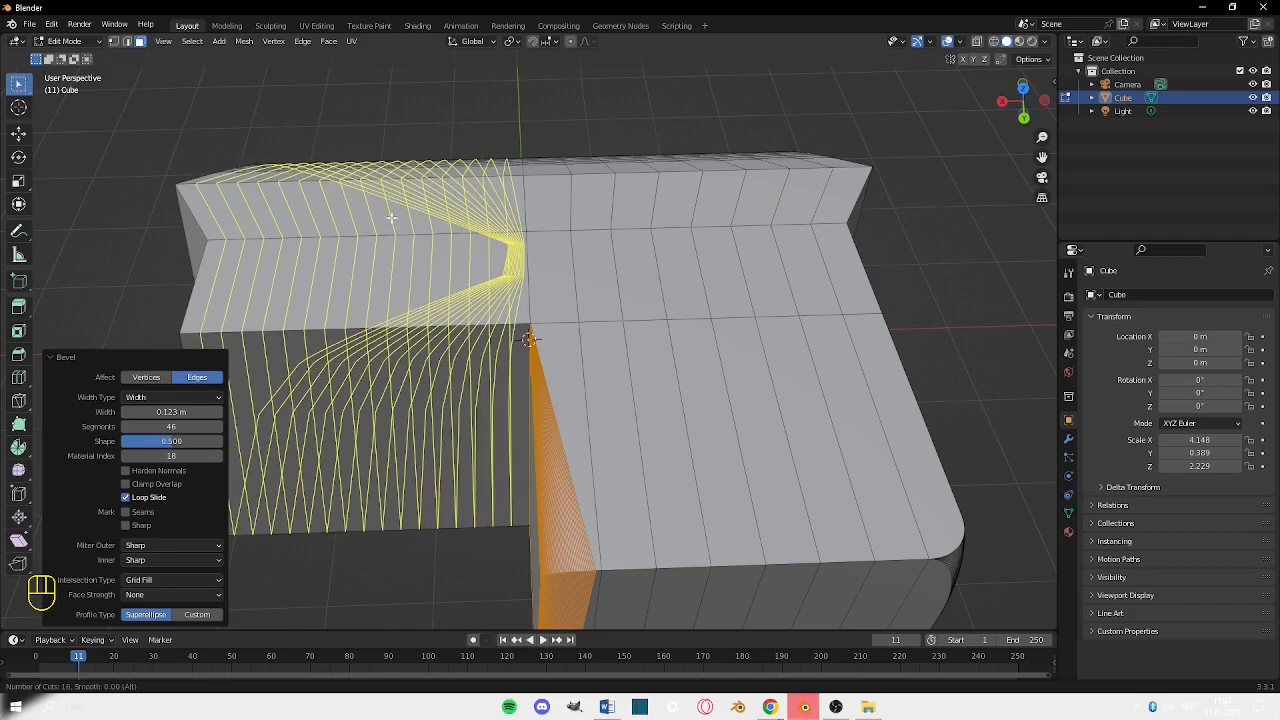
pyautogui.click(390, 227)
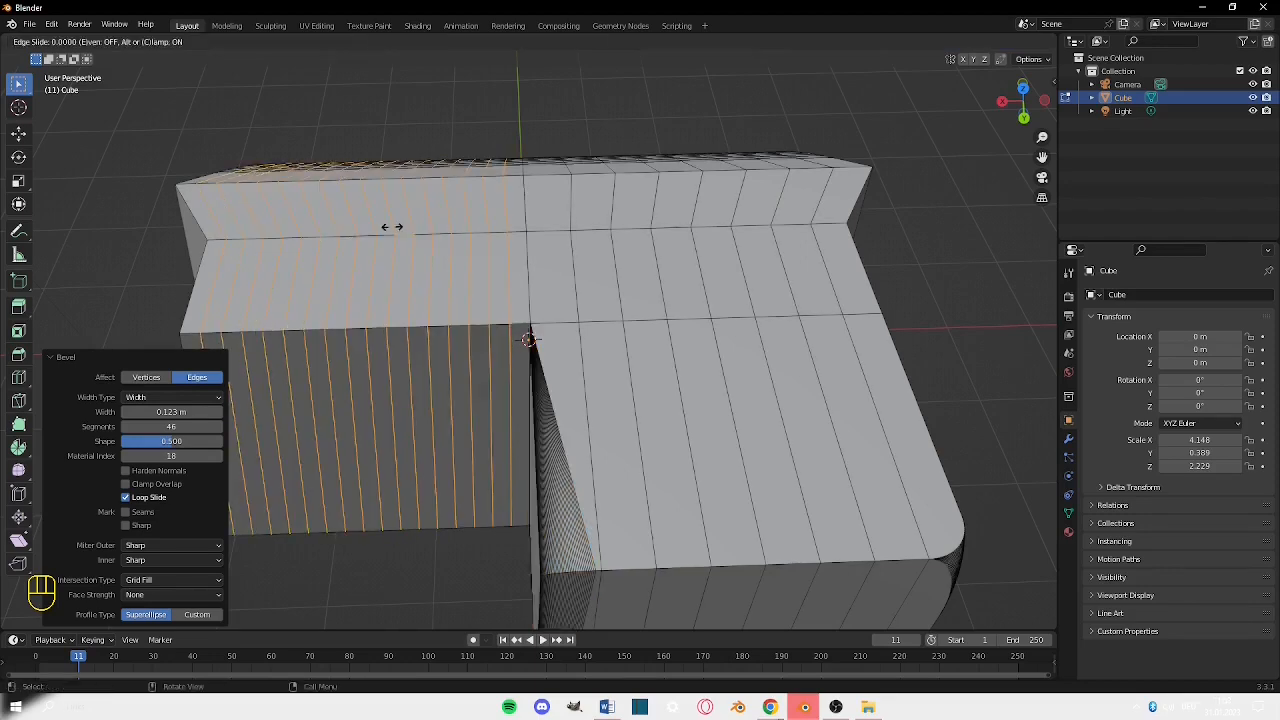
pyautogui.click(390, 227)
# Look over the 16 loop cuts on the long block, then undo them.
pyautogui.moveTo(438, 209); pyautogui.dragTo(525, 216, button='middle')
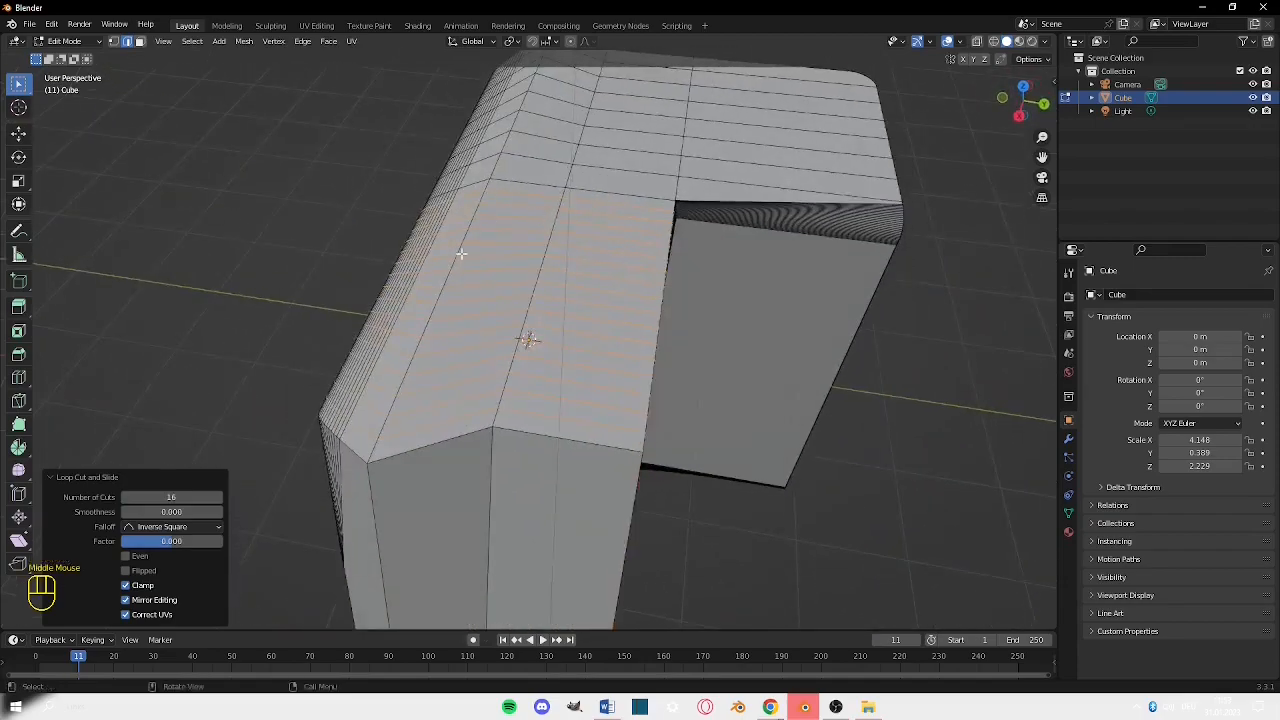
pyautogui.moveTo(462, 254); pyautogui.dragTo(407, 258, button='middle')
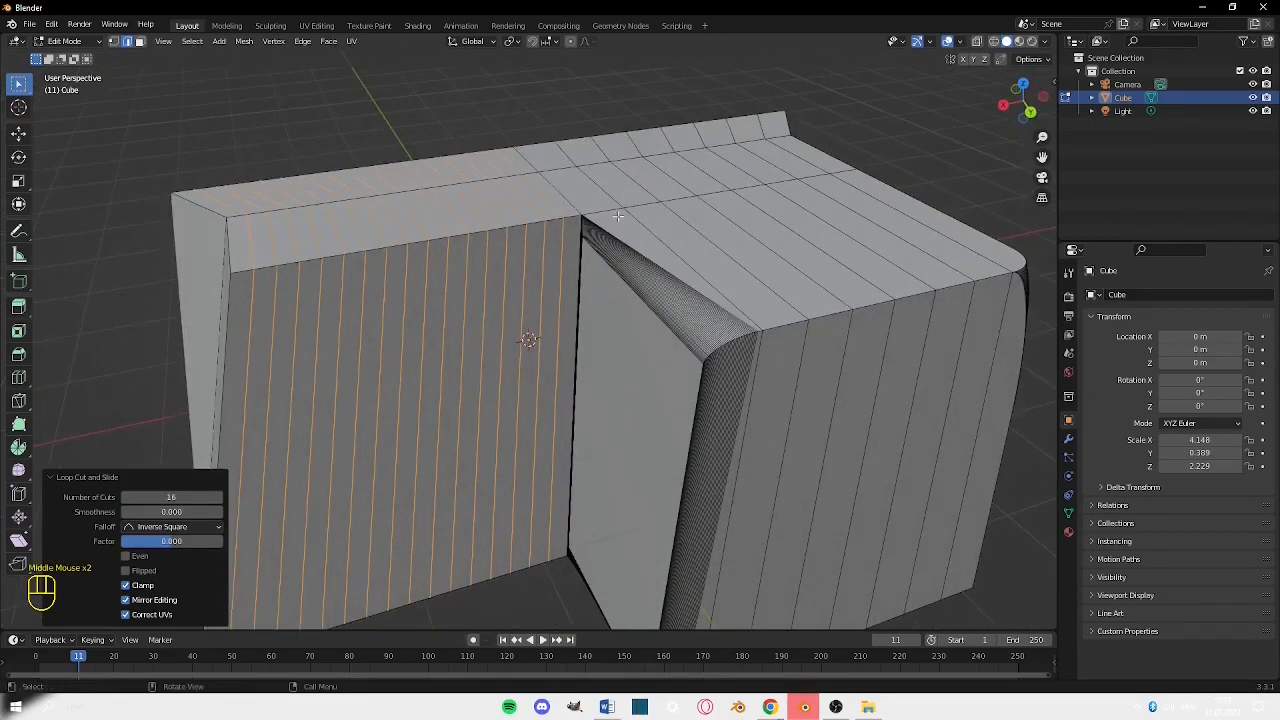
pyautogui.moveTo(618, 216); pyautogui.dragTo(695, 263, button='middle')
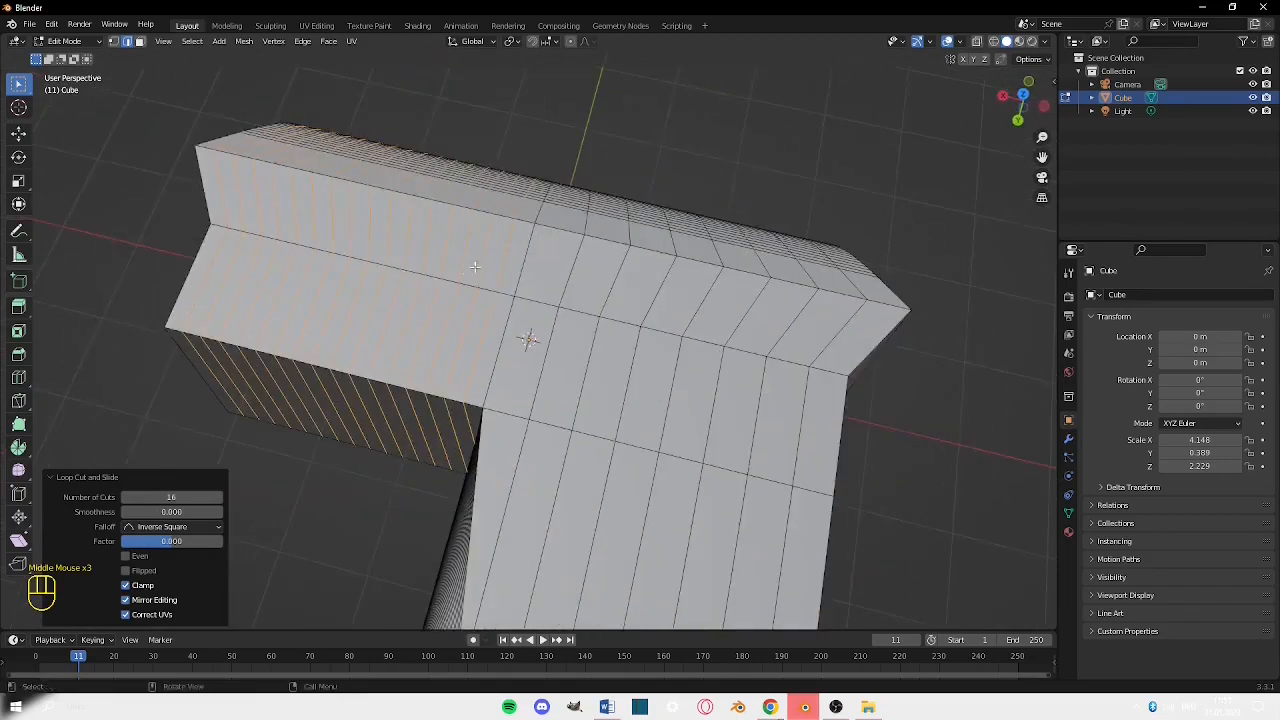
pyautogui.hotkey('ctrl', 'z')
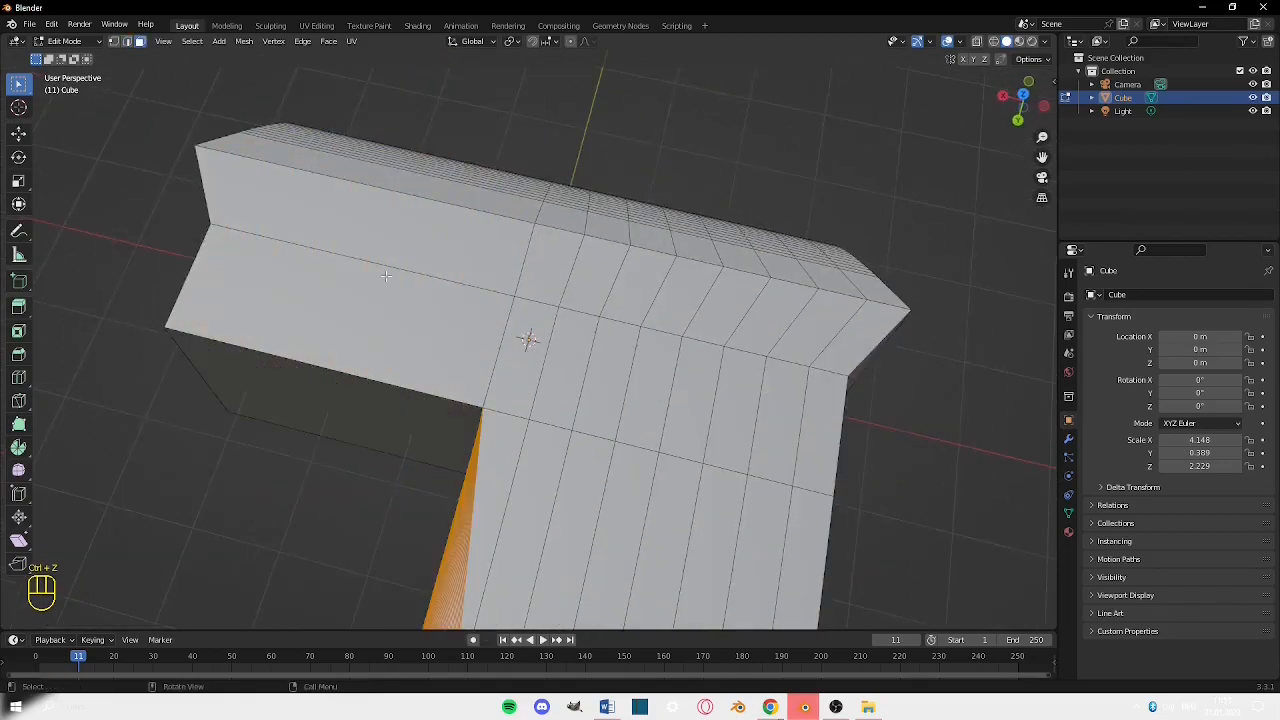
# Add three single loop cuts one at a time across the uncut half of the long block.
pyautogui.hotkey('ctrl', 'r')
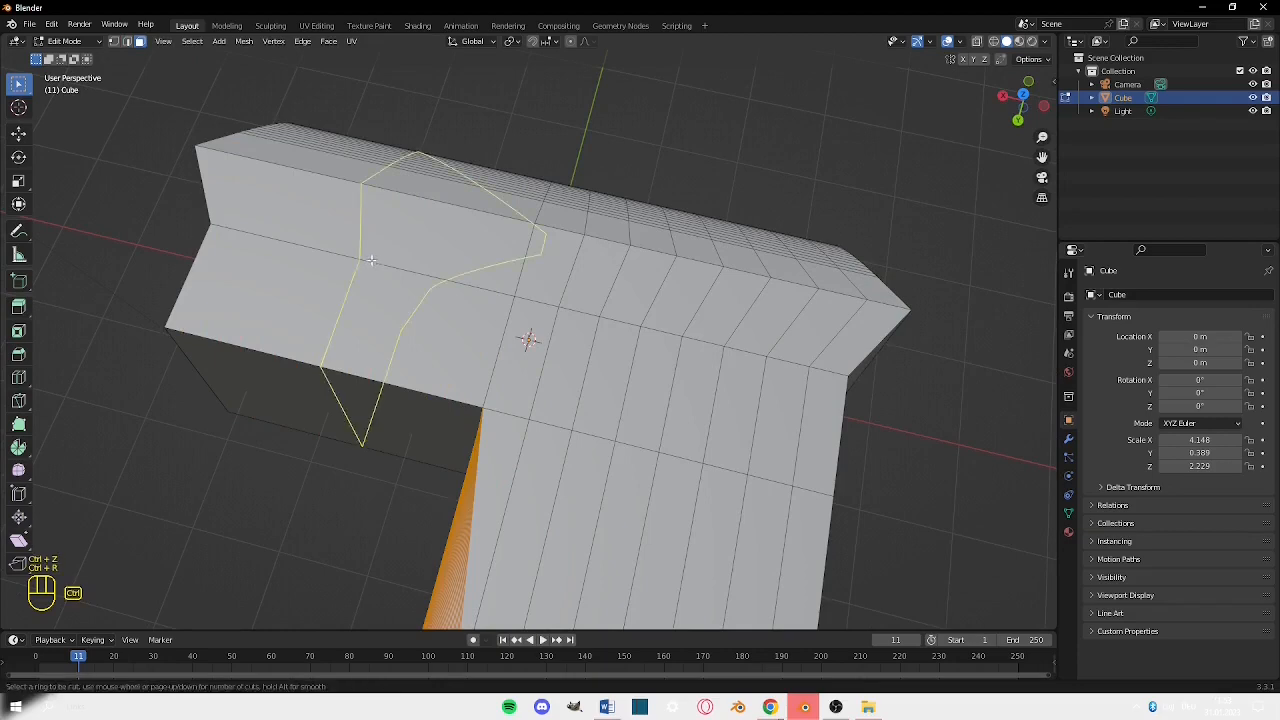
pyautogui.keyDown('ctrl'); pyautogui.click(370, 260); pyautogui.keyUp('ctrl')
pyautogui.hotkey('ctrl', 'r')
pyautogui.click(374, 260)
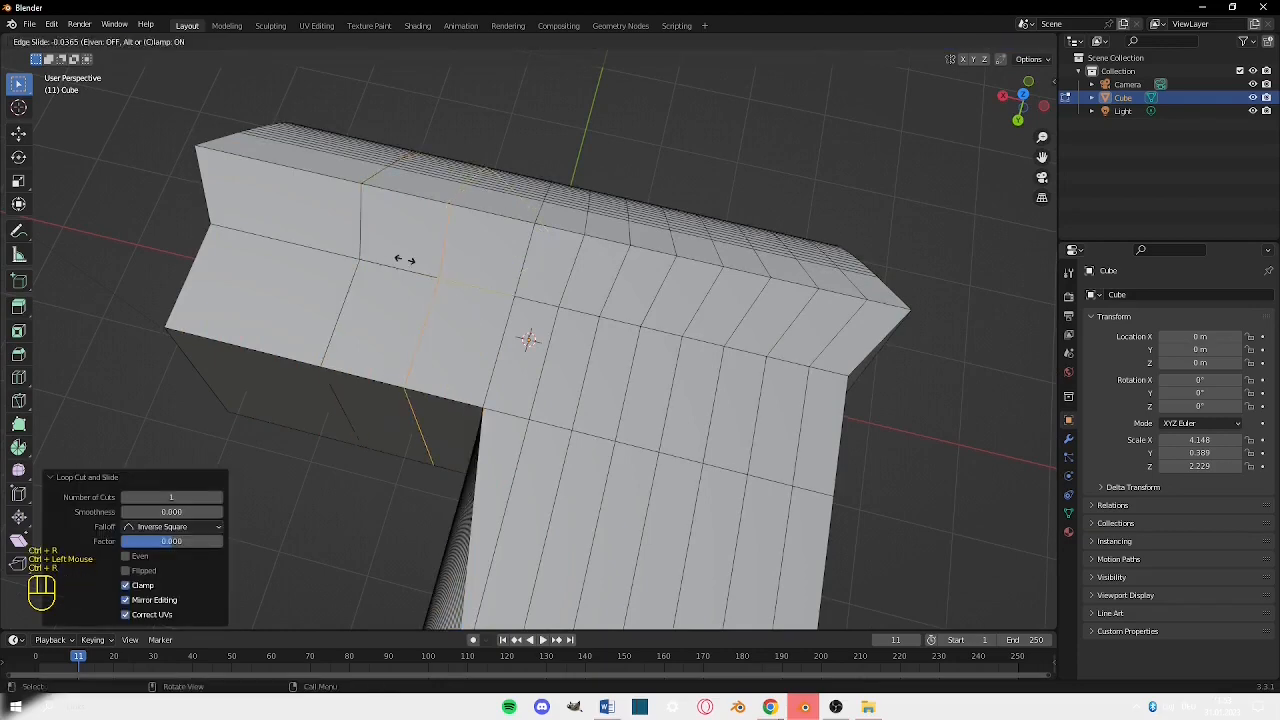
pyautogui.click(404, 259)
pyautogui.hotkey('ctrl', 'r')
pyautogui.click(404, 262)
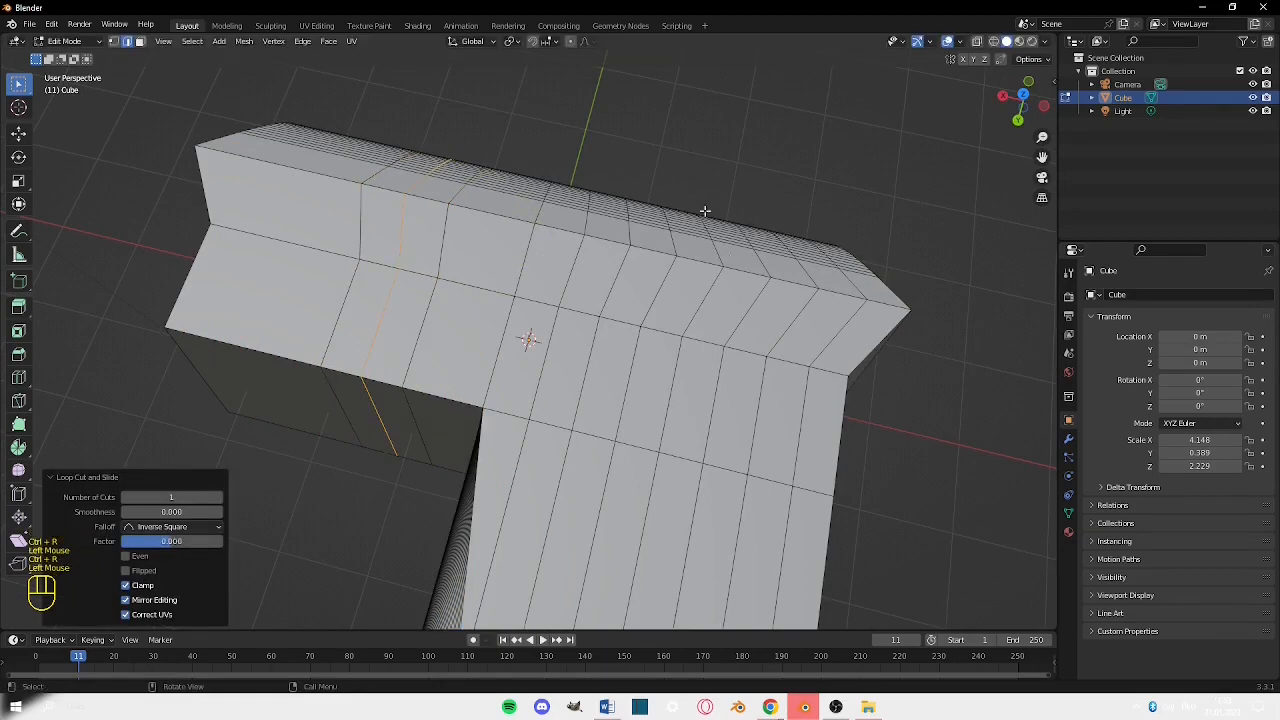
# Examine the block with its three new single loop cuts from several angles and distances.
pyautogui.moveTo(705, 211); pyautogui.dragTo(503, 250, button='middle')
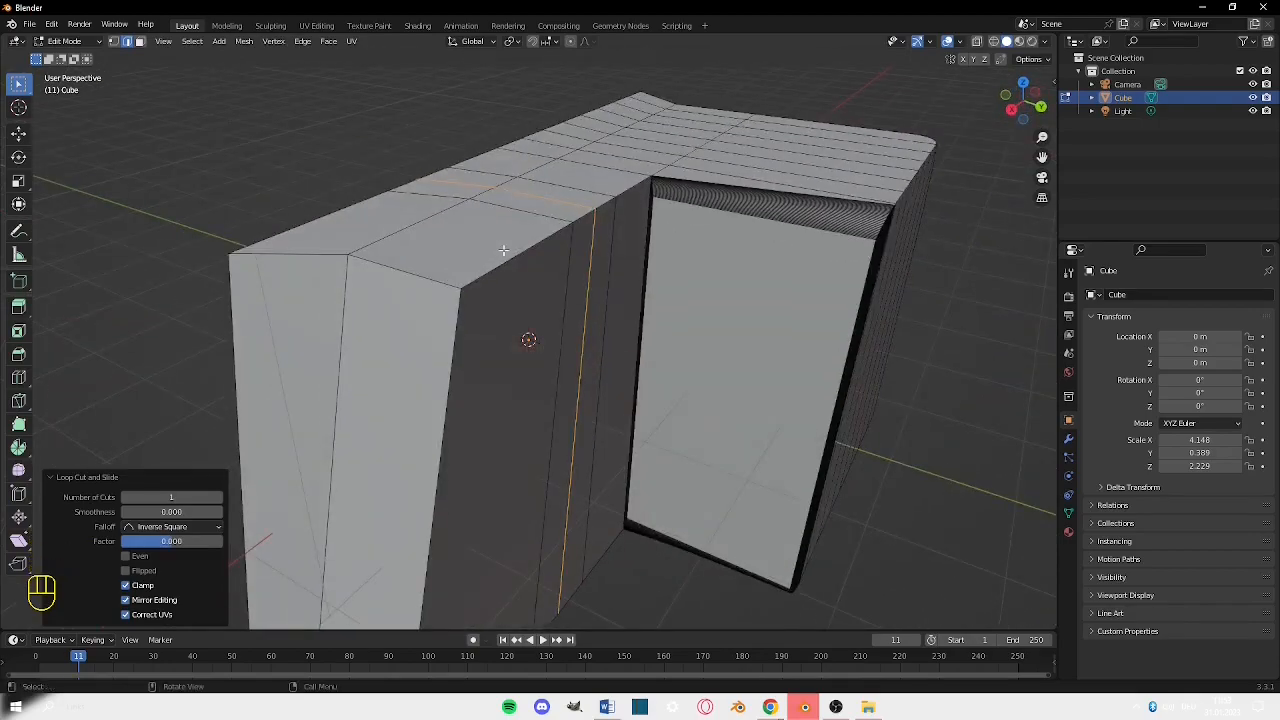
pyautogui.scroll(-4, 503, 250)
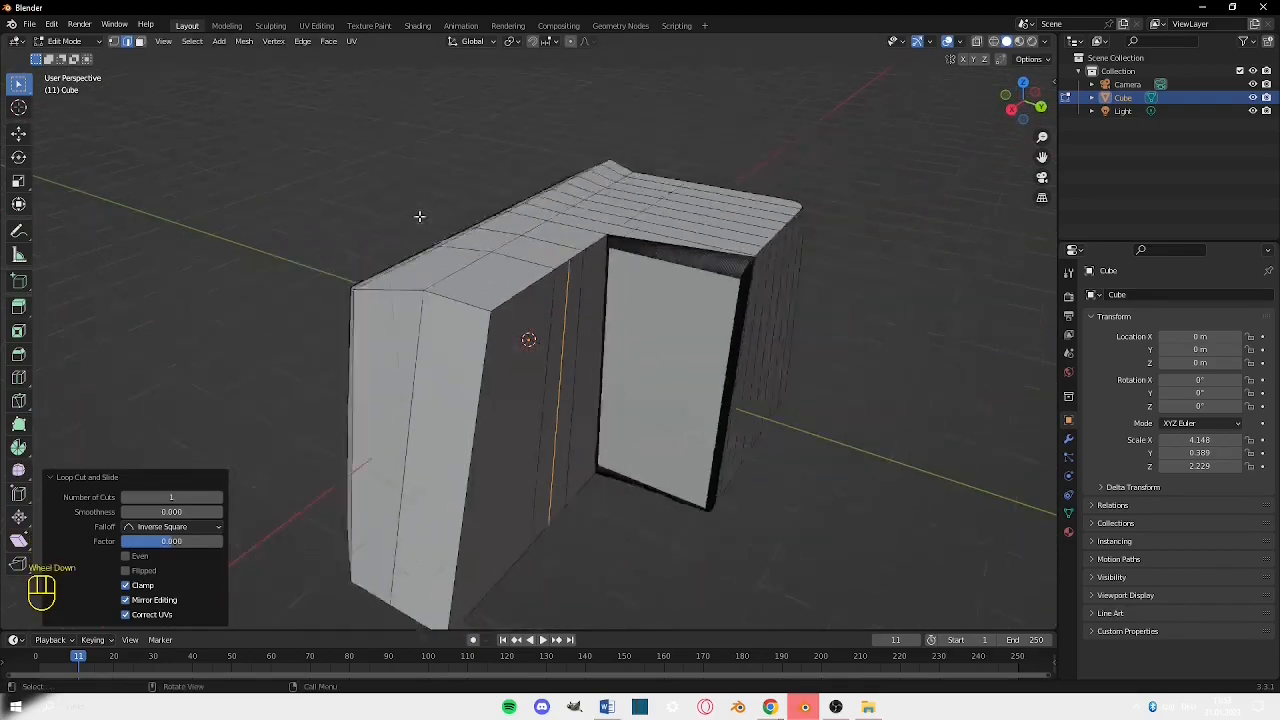
pyautogui.moveTo(503, 250); pyautogui.dragTo(621, 278, button='middle')
pyautogui.scroll(2, 621, 278)
pyautogui.moveTo(622, 219); pyautogui.dragTo(377, 177, button='middle')
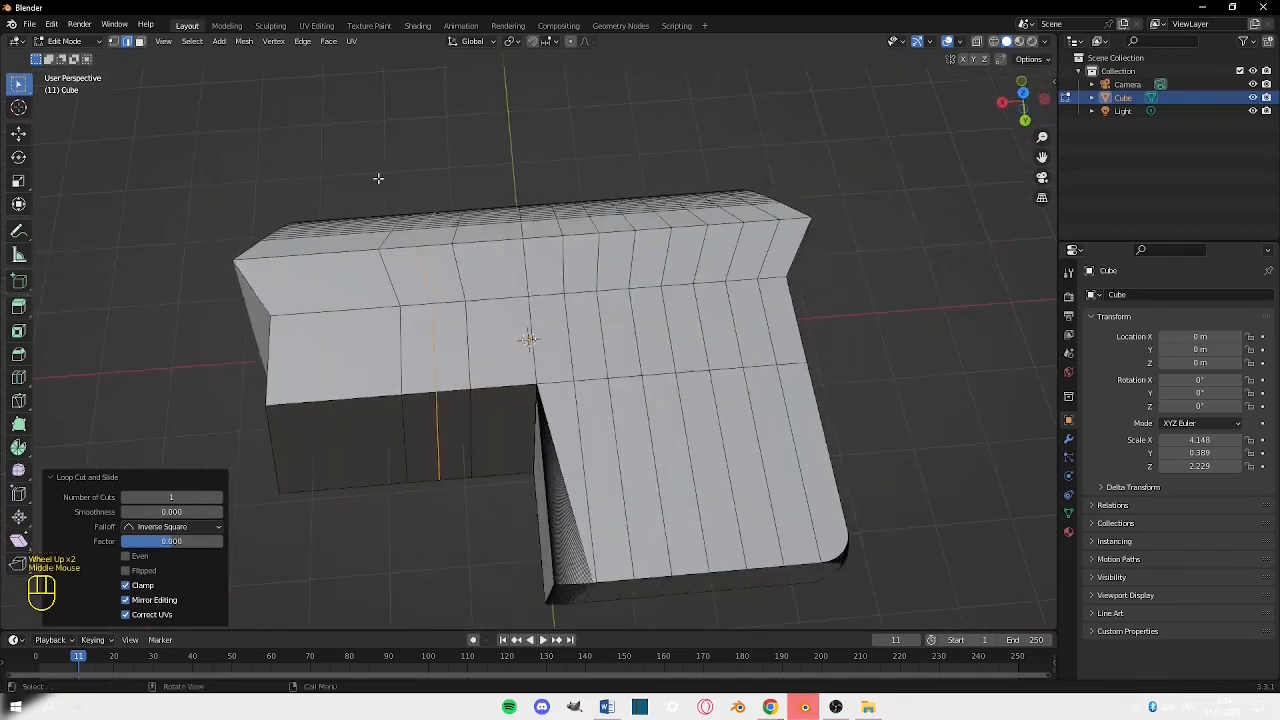
pyautogui.moveTo(300, 280); pyautogui.dragTo(646, 271, button='middle')
pyautogui.scroll(-2, 625, 237)
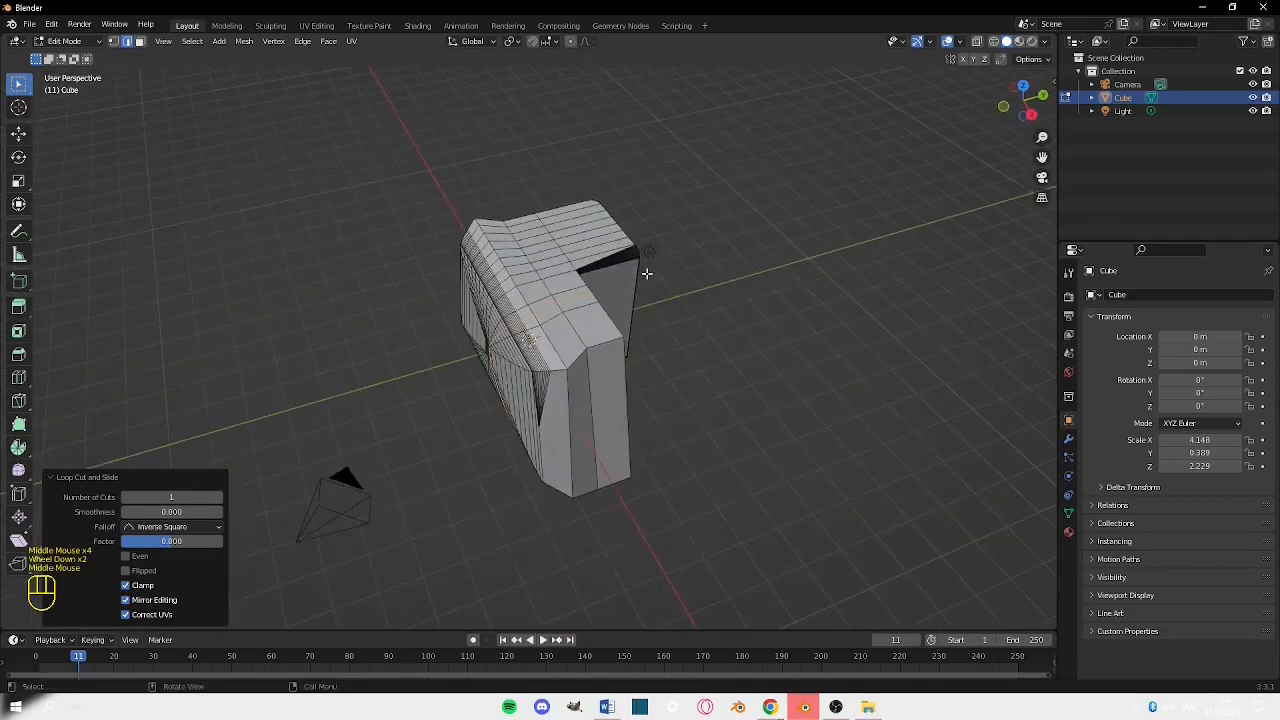
pyautogui.hotkey('shift', 'q')
pyautogui.moveTo(763, 283); pyautogui.dragTo(787, 341, button='middle')
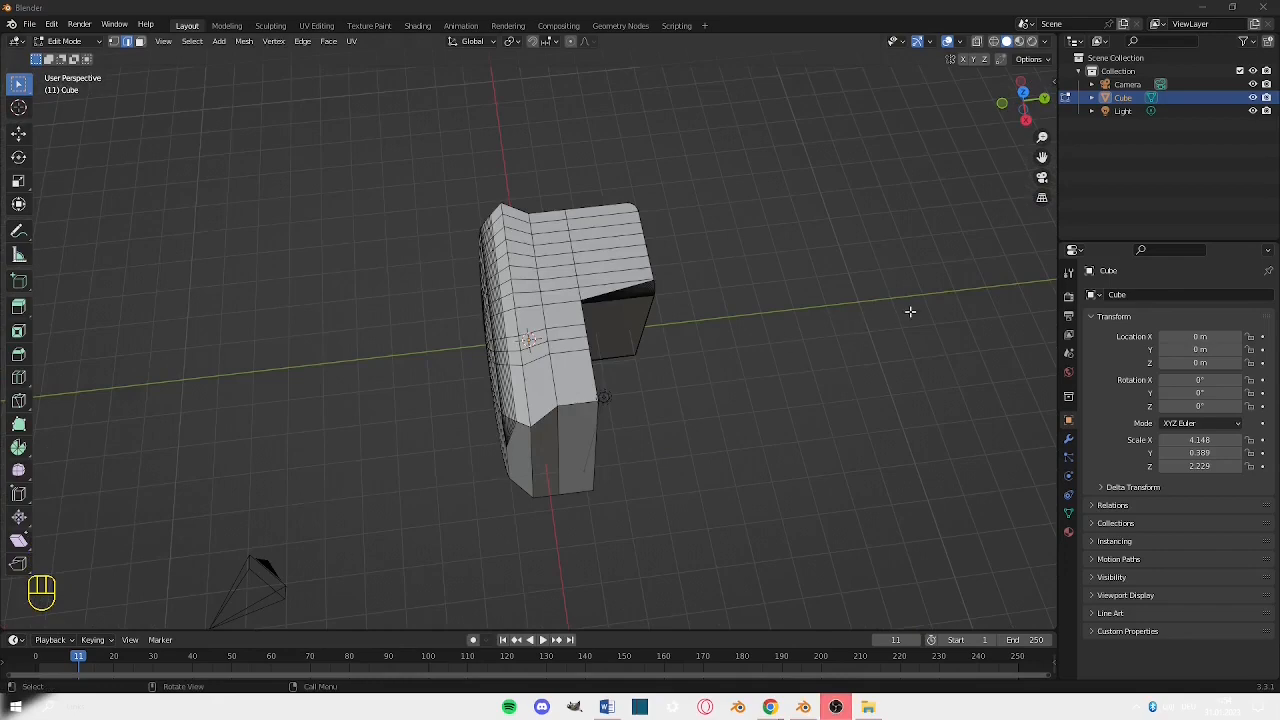
pyautogui.moveTo(890, 305); pyautogui.dragTo(855, 281, button='middle')
# Switch to Object Mode and examine the edited block's overall shape from several angles.
pyautogui.press('Tab')
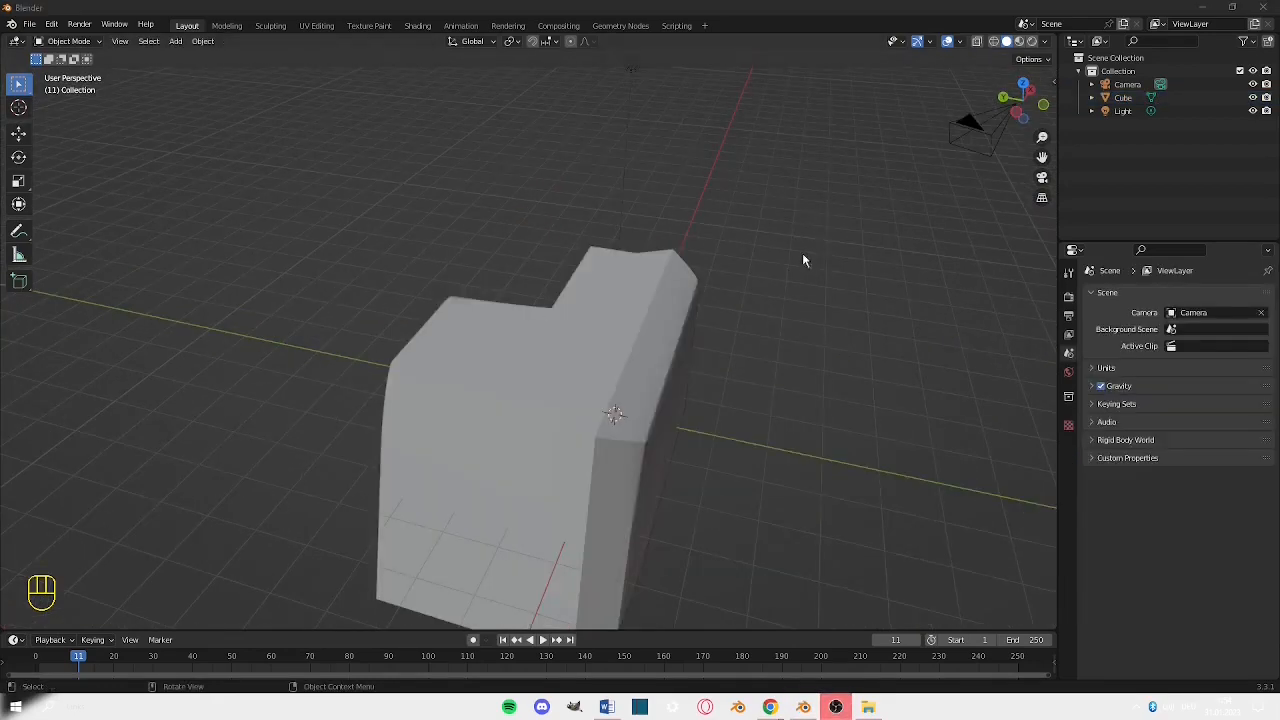
pyautogui.moveTo(802, 260); pyautogui.dragTo(698, 288, button='middle')
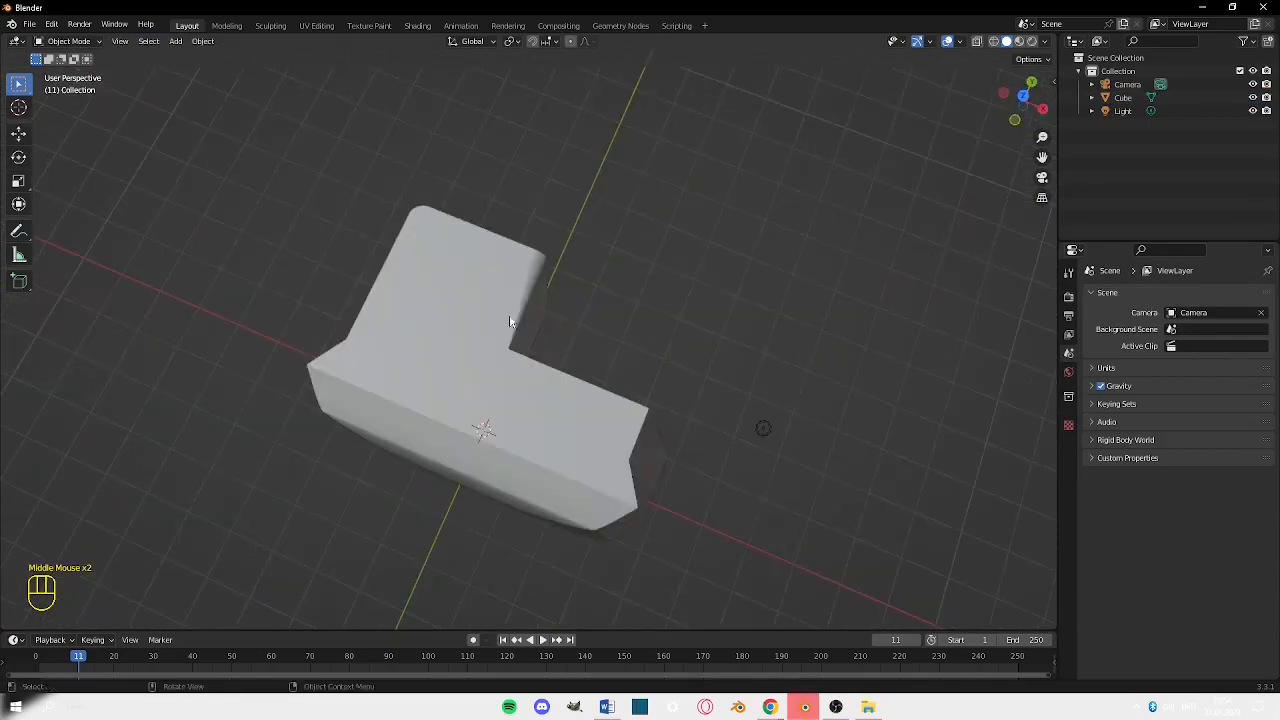
pyautogui.scroll(1, 509, 321)
pyautogui.moveTo(509, 321); pyautogui.dragTo(669, 297, button='middle')
pyautogui.scroll(-2, 371, 337)
pyautogui.moveTo(371, 337); pyautogui.dragTo(620, 205, button='middle')
pyautogui.moveTo(530, 357); pyautogui.dragTo(551, 379, button='middle')
# Select the edited block and move it about 11.336 m along the global X axis.
pyautogui.click(558, 343)
pyautogui.scroll(1, 590, 310)
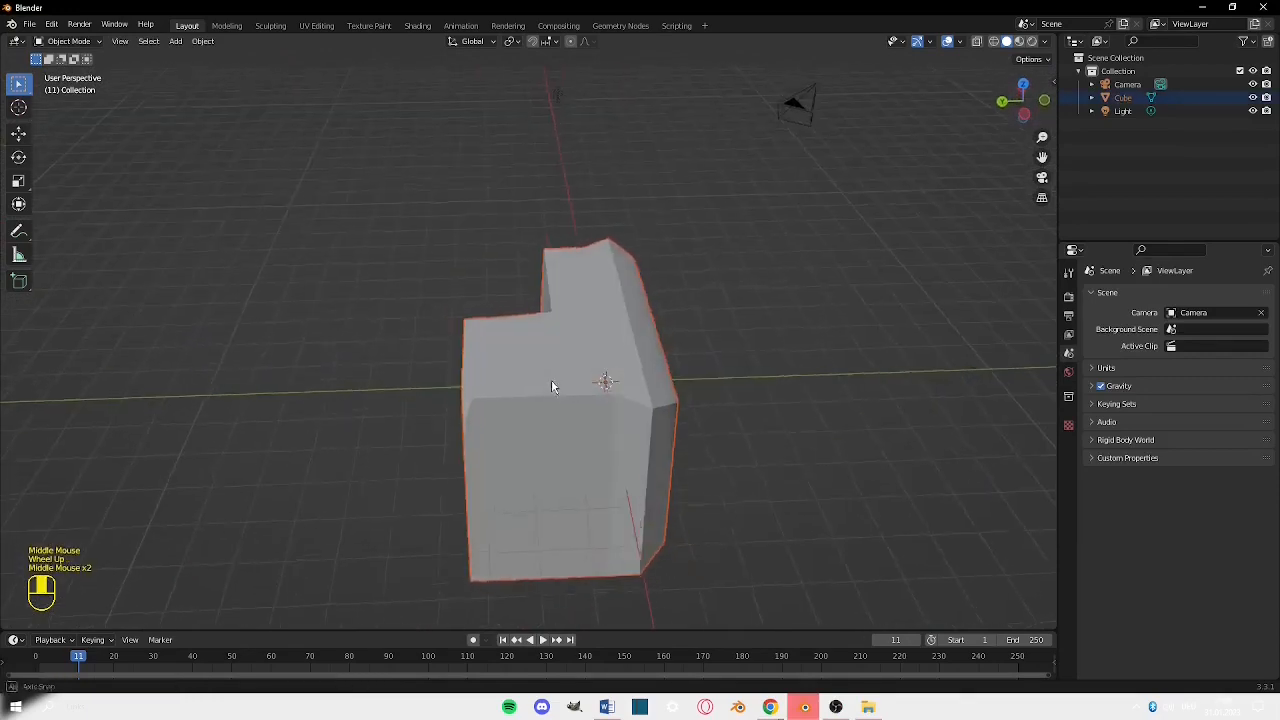
pyautogui.press('g')
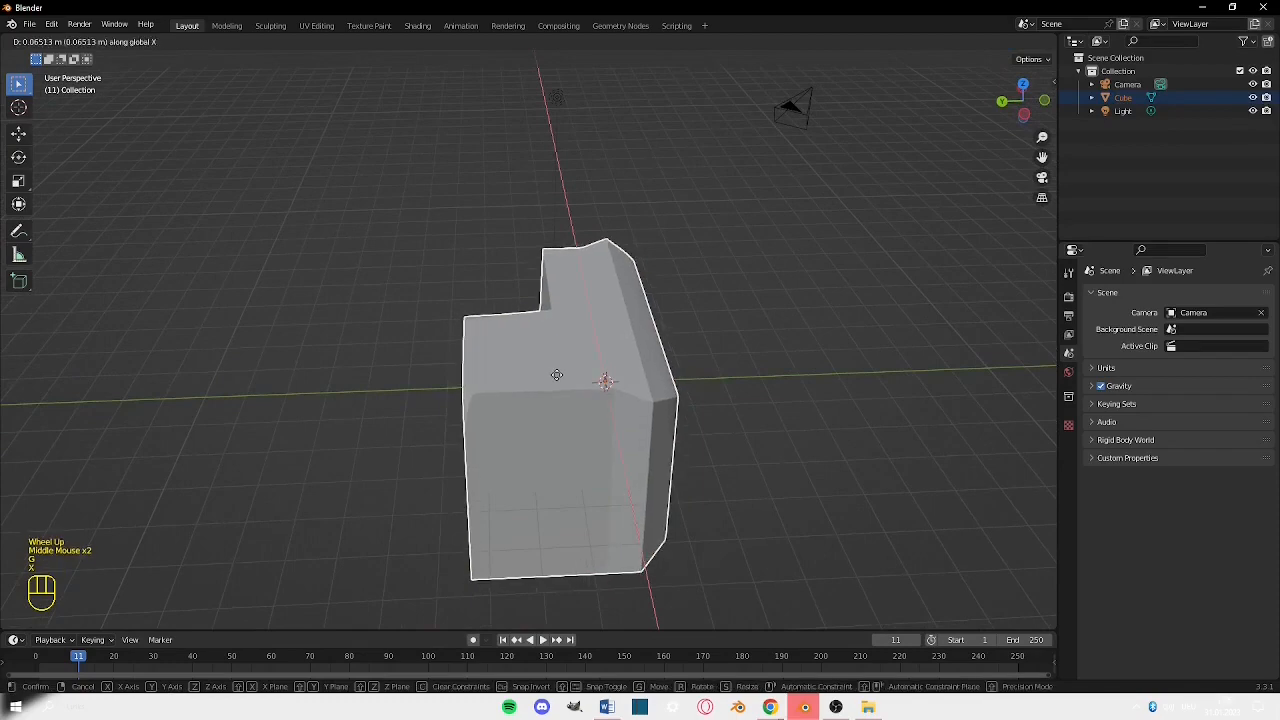
pyautogui.press('x')
pyautogui.click(622, 160)
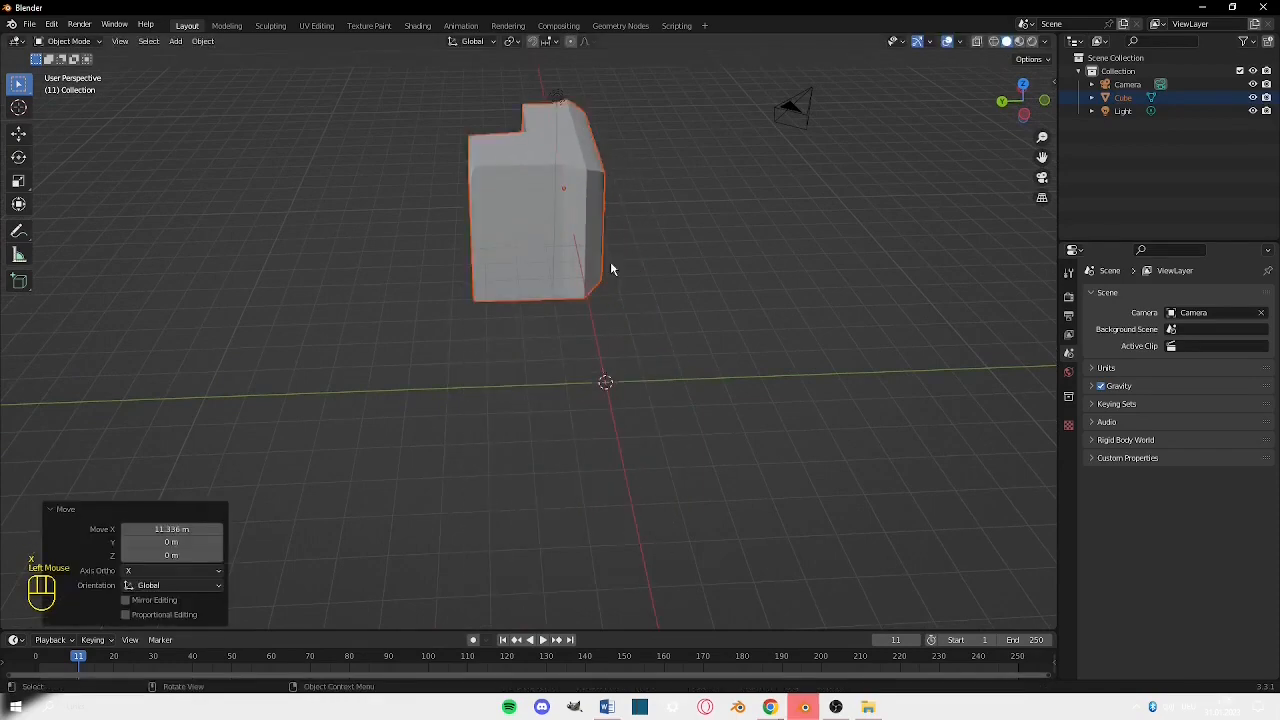
# Deselect the edited block and add a new cube mesh at the world origin.
pyautogui.hotkey('shift', 'a')
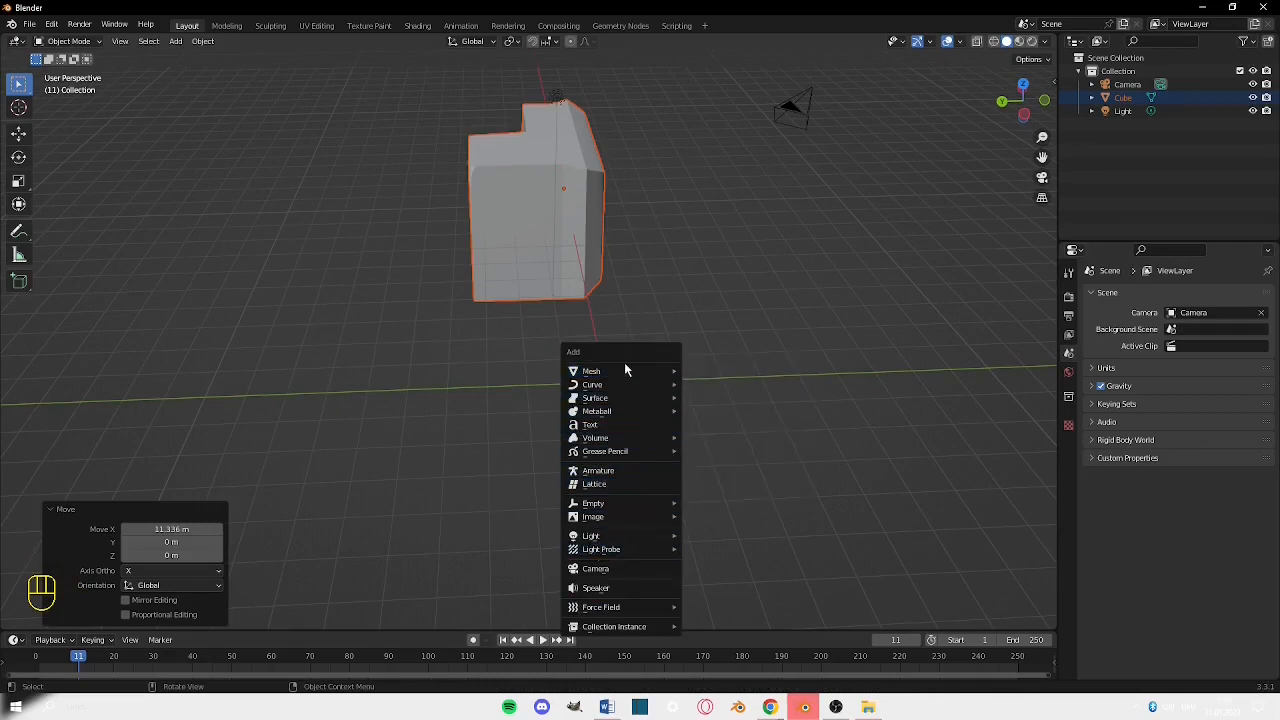
pyautogui.click(530, 247)
pyautogui.click(238, 381)
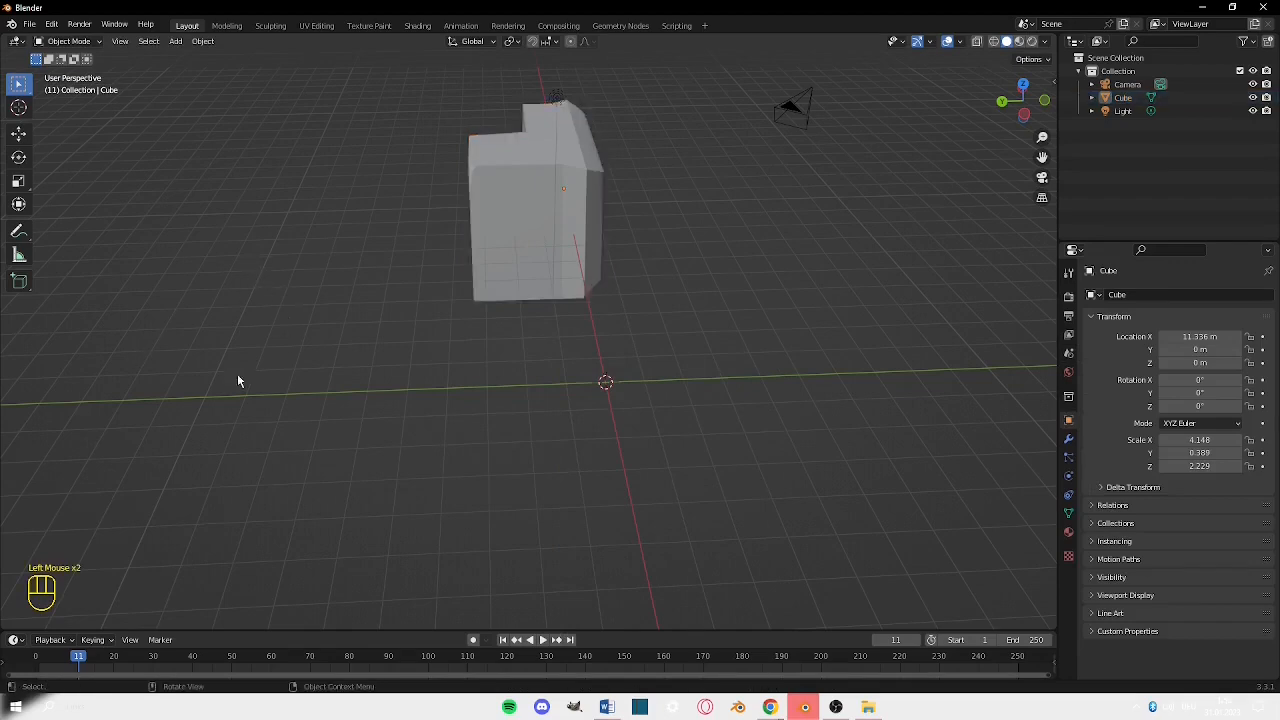
pyautogui.hotkey('shift', 'a')
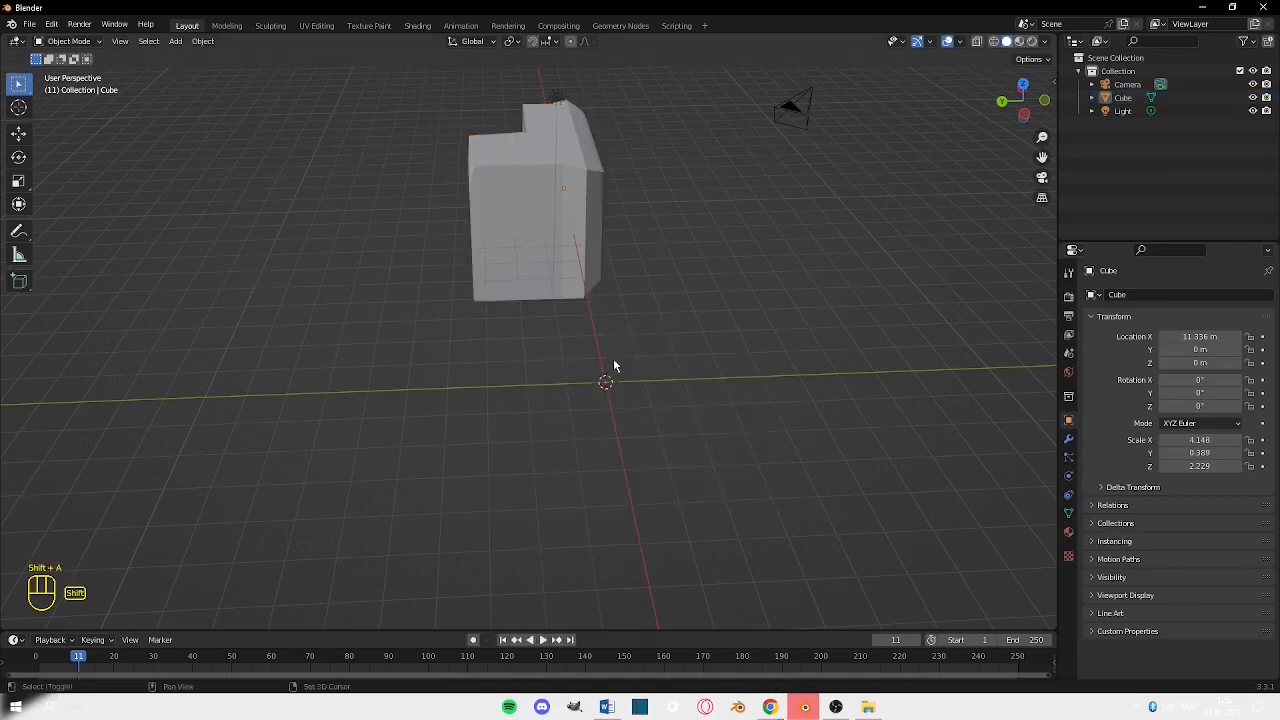
pyautogui.hotkey('shift', 'a')
pyautogui.moveTo(614, 364)
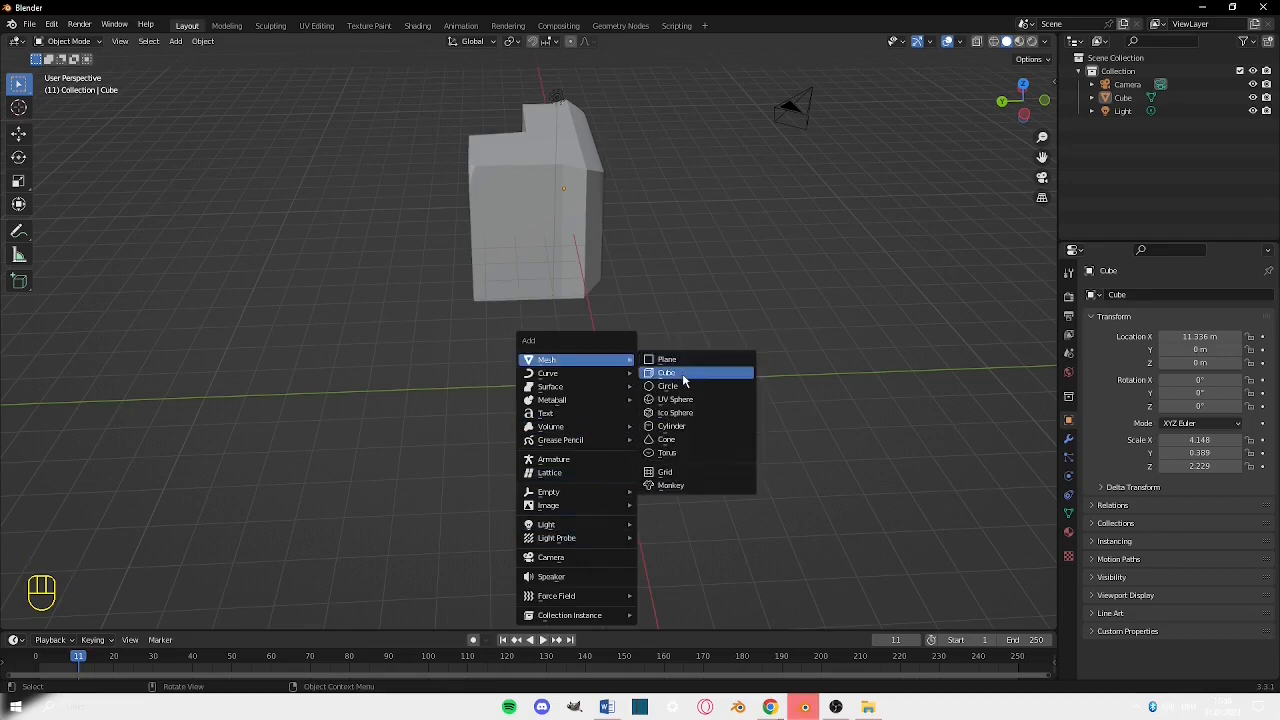
pyautogui.click(685, 373)
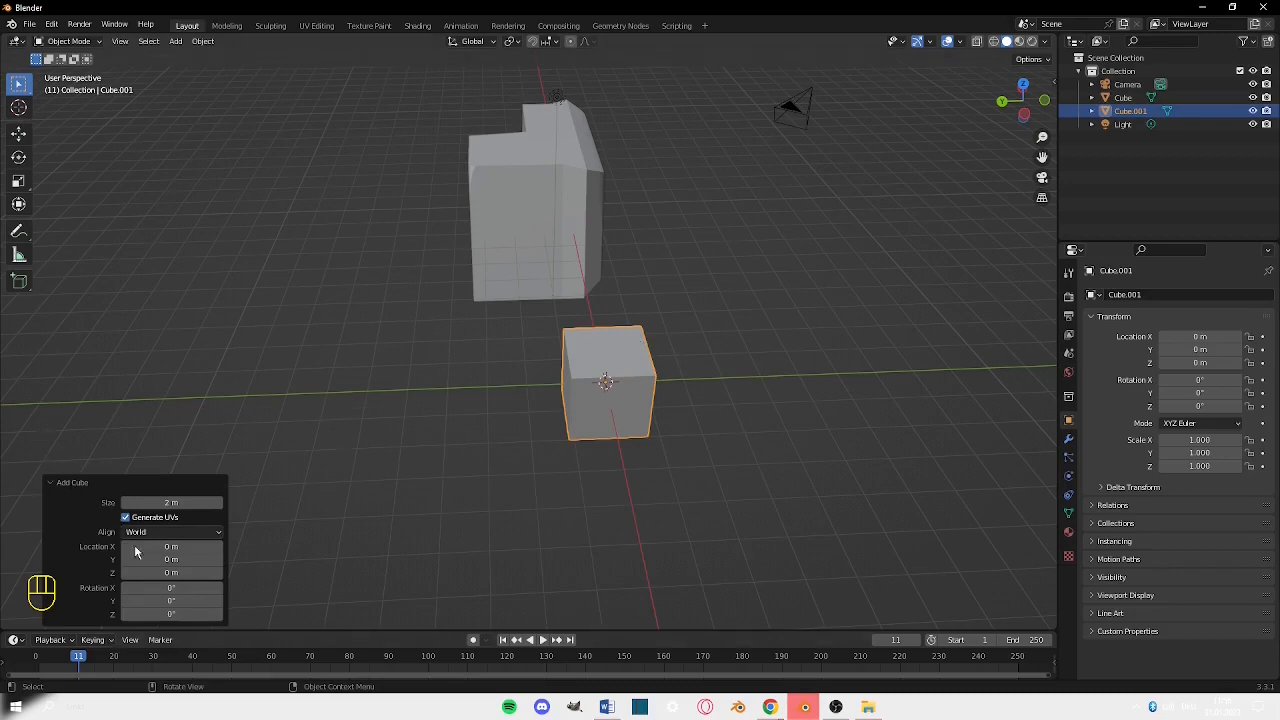
# Select the new cube at the origin and enter Edit Mode on it.
pyautogui.click(259, 298)
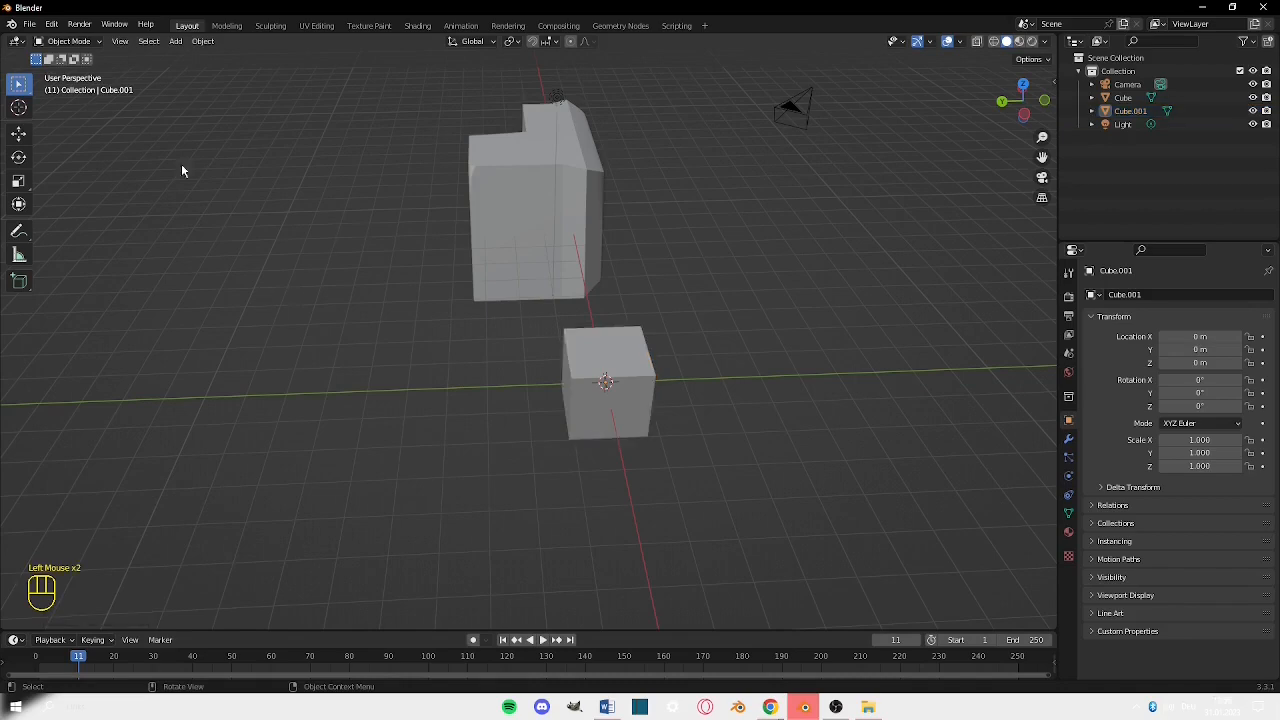
pyautogui.moveTo(629, 360); pyautogui.dragTo(729, 305, button='middle')
pyautogui.click(597, 330)
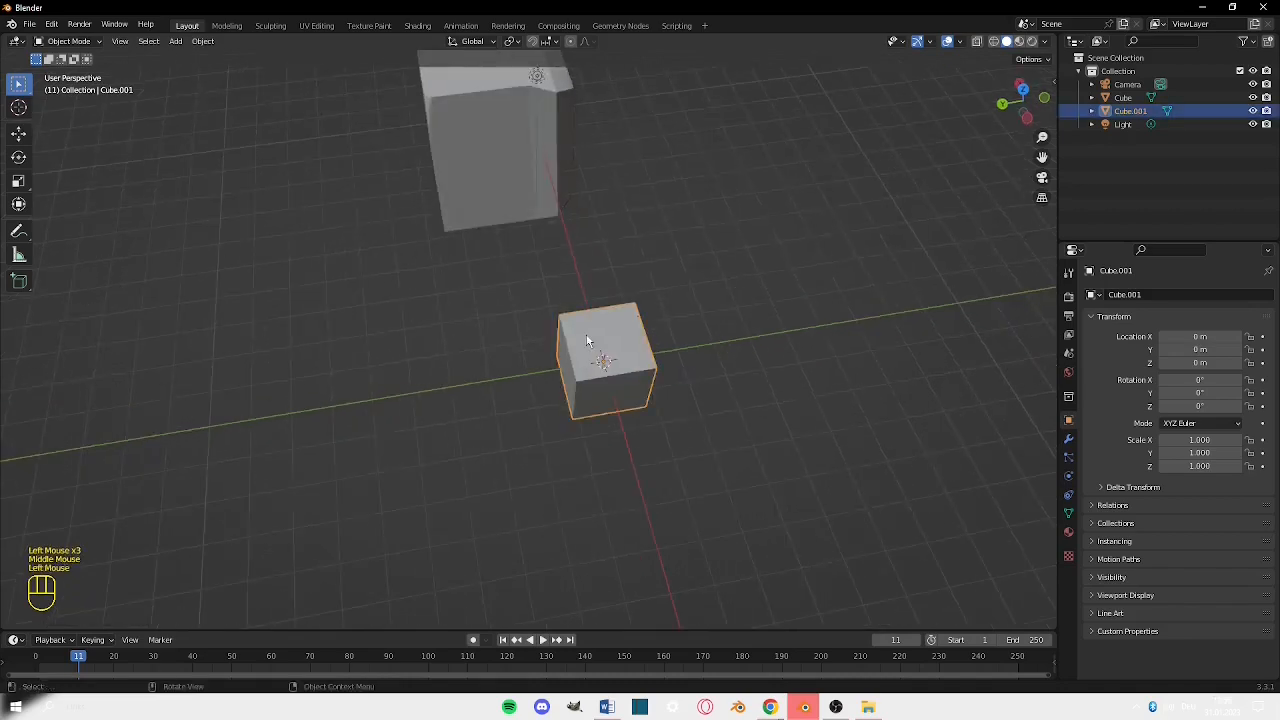
pyautogui.moveTo(597, 330); pyautogui.dragTo(640, 286, button='middle')
pyautogui.press('Tab')
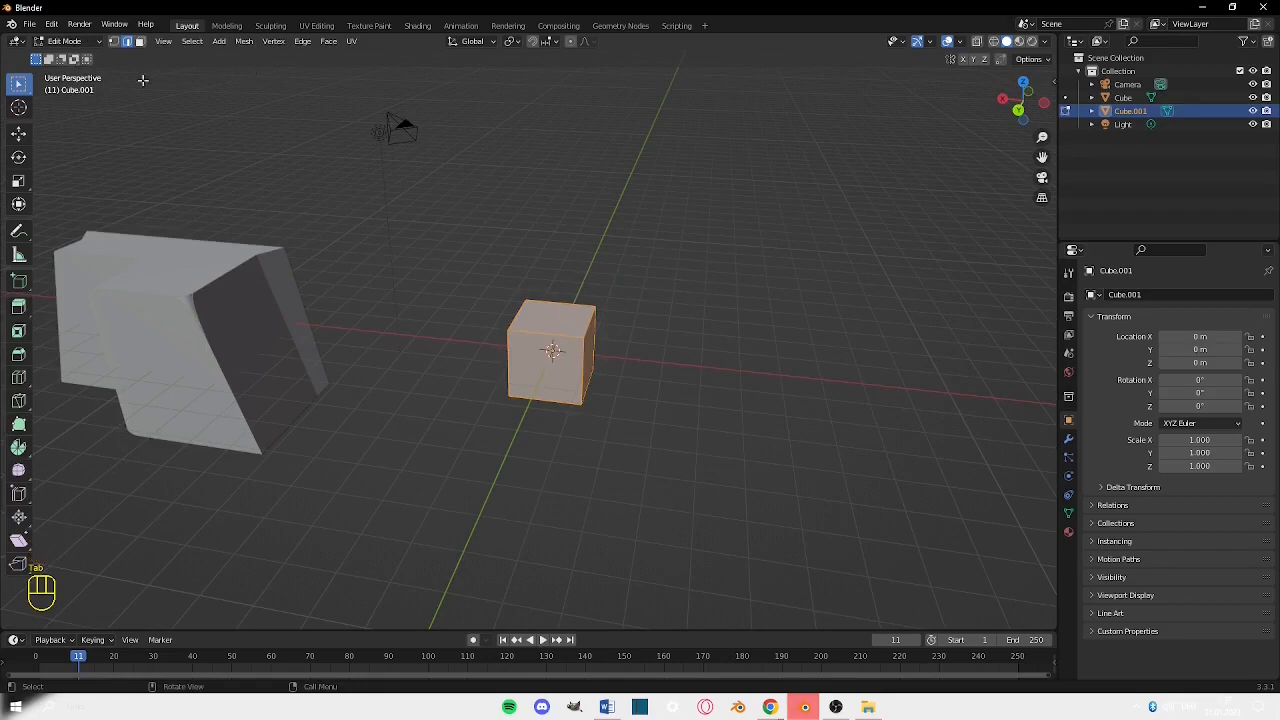
# Subdivide all the edges of the new cube and view the resulting grid up close.
pyautogui.rightClick(557, 323)
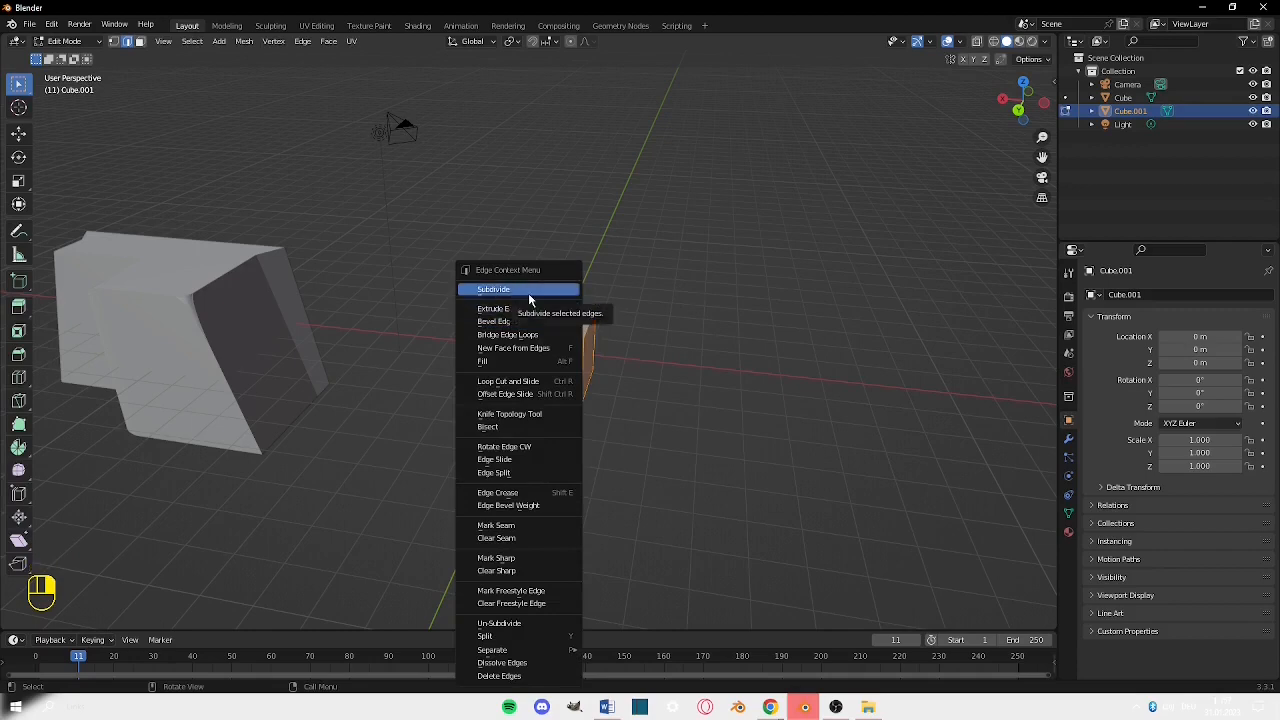
pyautogui.click(527, 290)
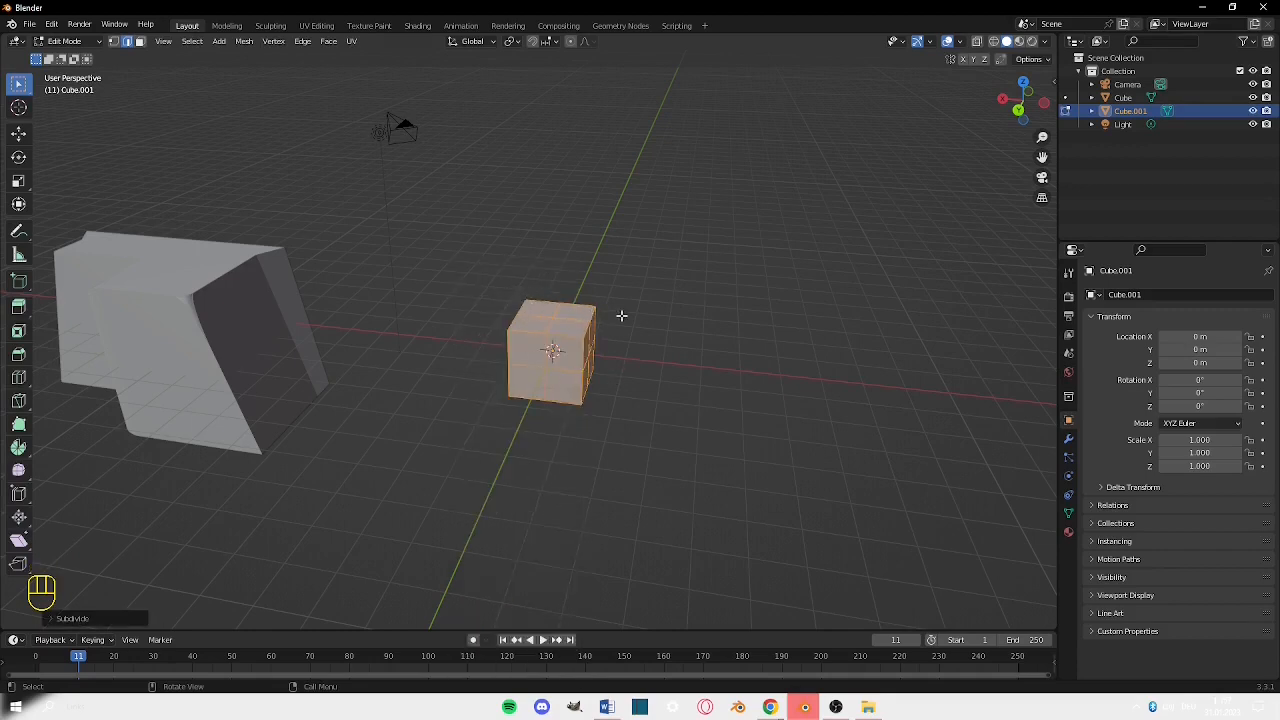
pyautogui.moveTo(621, 315); pyautogui.dragTo(530, 290, button='middle')
pyautogui.scroll(2, 600, 300)
pyautogui.moveTo(640, 421); pyautogui.dragTo(750, 404, button='middle')
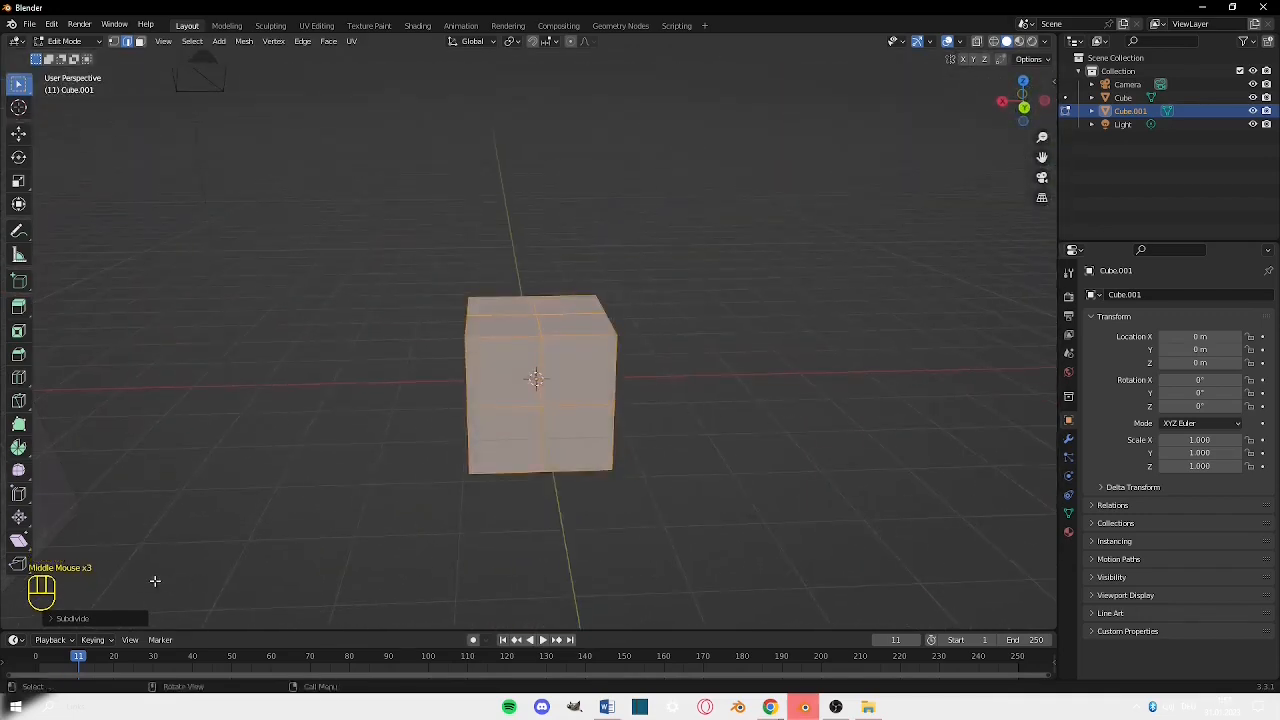
# Set the number of cuts for the cube's Subdivide operation to 8.
pyautogui.click(50, 619)
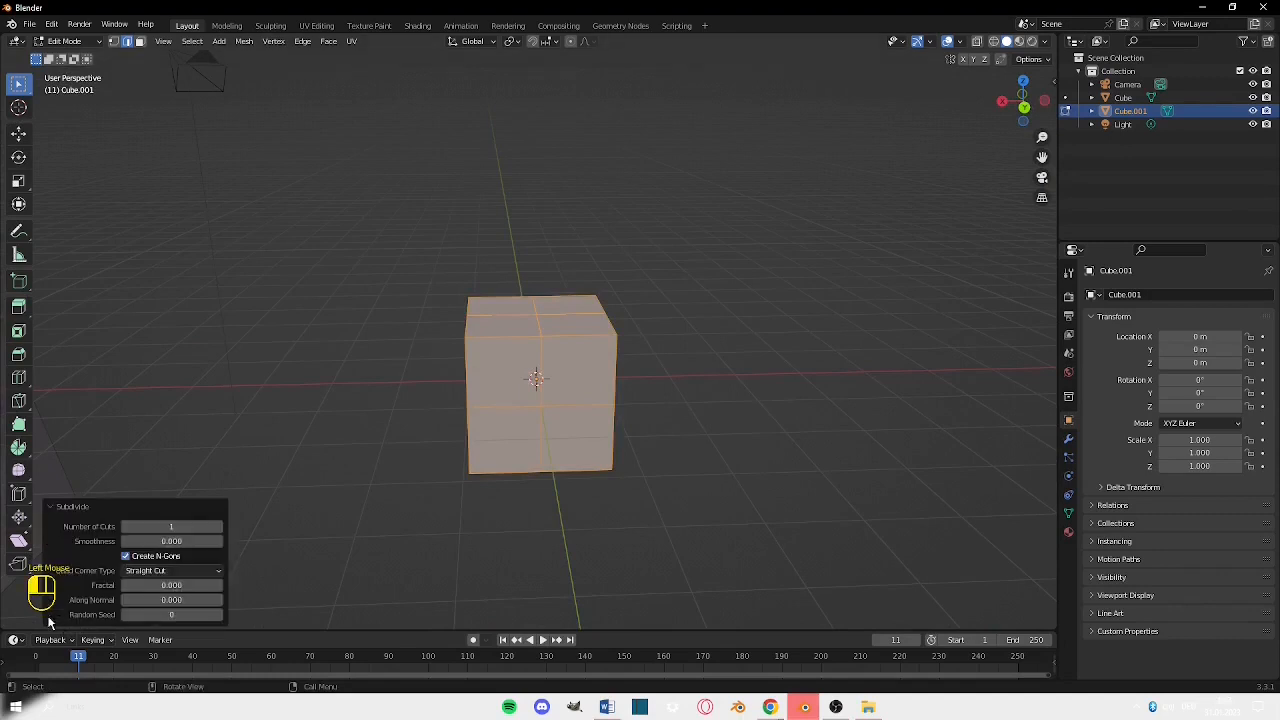
pyautogui.click(161, 526)
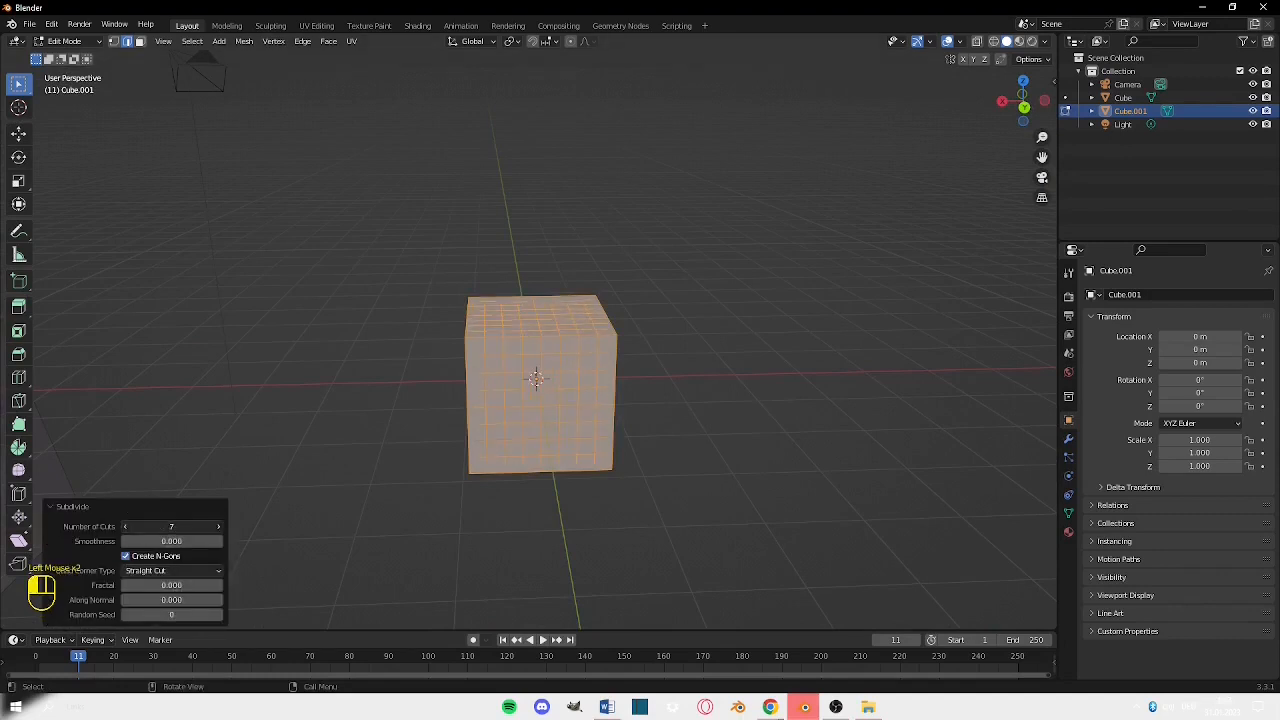
pyautogui.moveTo(161, 526)
pyautogui.mouseDown()
pyautogui.moveTo(174, 526)
pyautogui.moveTo(158, 526)
pyautogui.mouseUp()
pyautogui.click(359, 407)
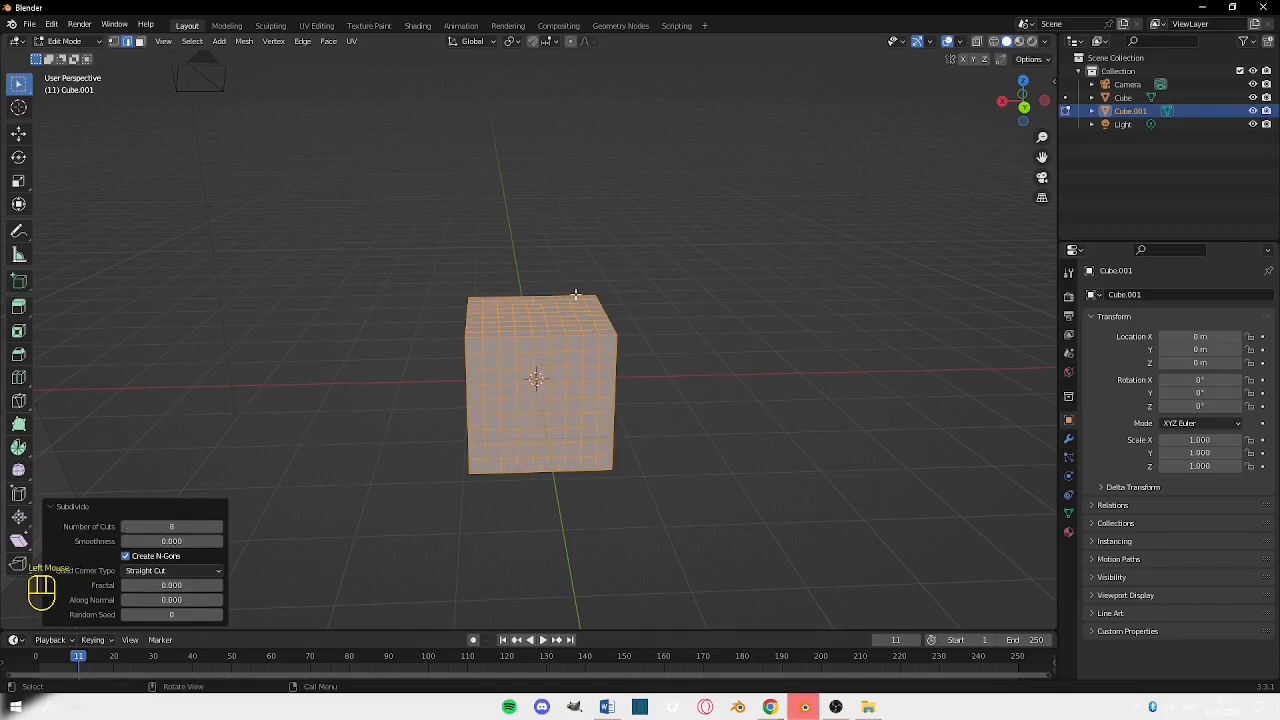
# Examine the finely subdivided cube from several sides.
pyautogui.moveTo(575, 294); pyautogui.dragTo(691, 331, button='middle')
pyautogui.scroll(1, 531, 417)
pyautogui.scroll(-2, 636, 387)
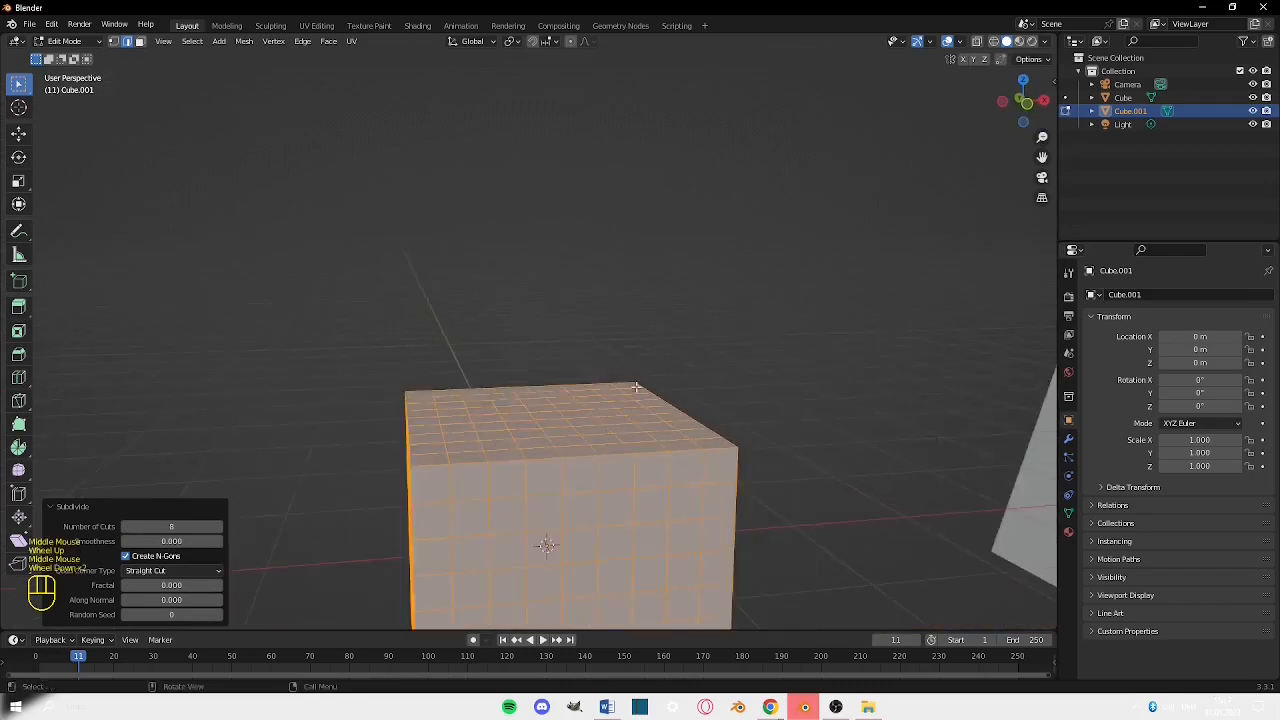
pyautogui.moveTo(592, 462); pyautogui.dragTo(688, 372, button='middle')
pyautogui.scroll(-2, 582, 467)
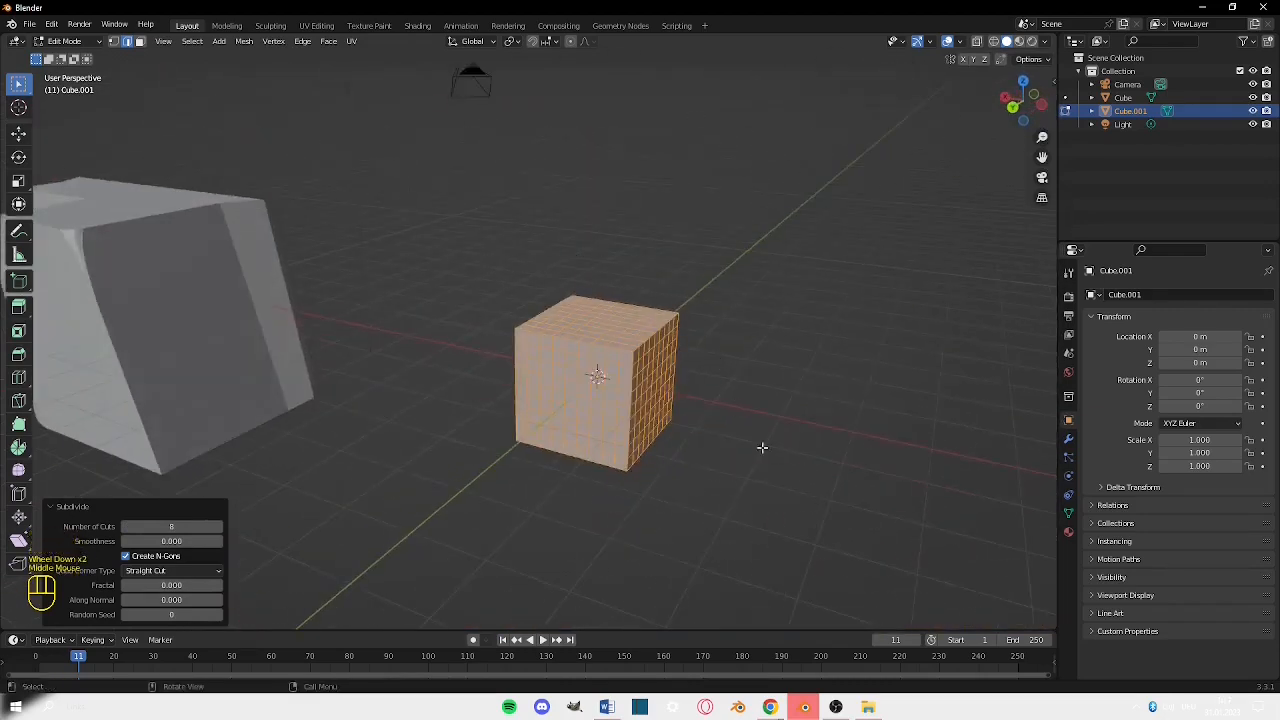
pyautogui.moveTo(625, 310); pyautogui.dragTo(438, 314, button='middle')
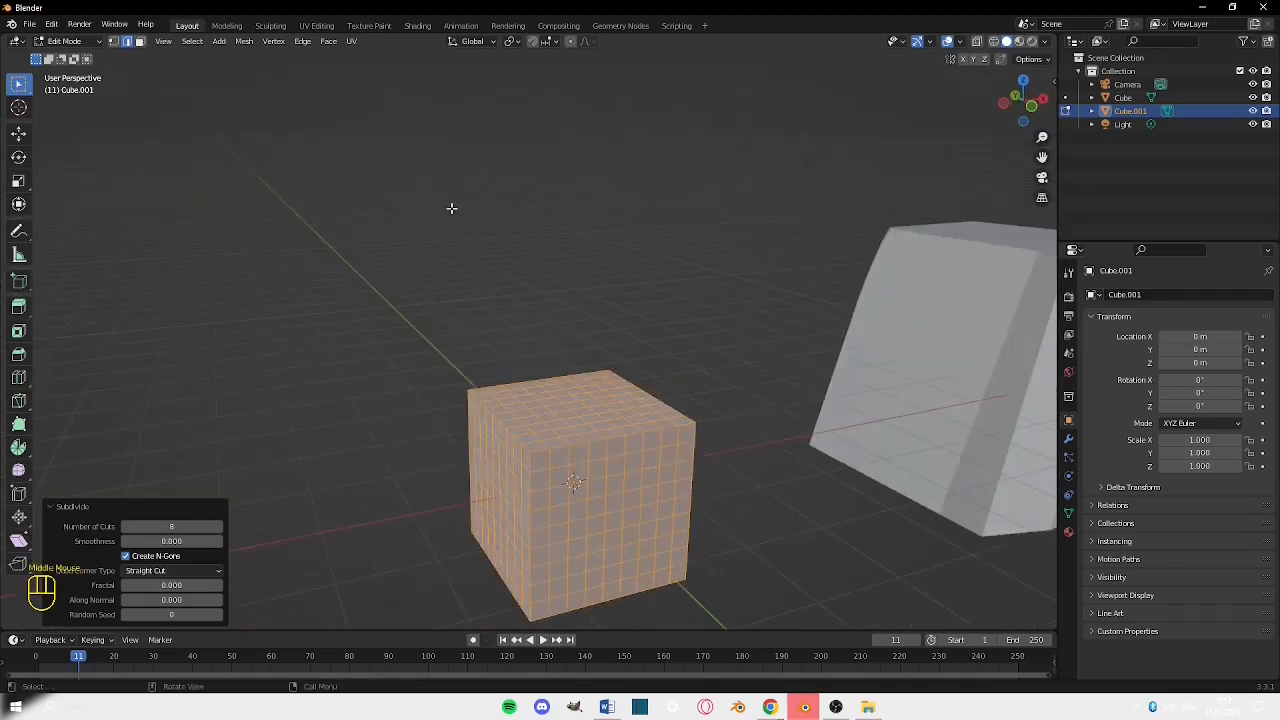
pyautogui.moveTo(451, 208); pyautogui.dragTo(703, 271, button='middle')
pyautogui.scroll(2, 627, 318)
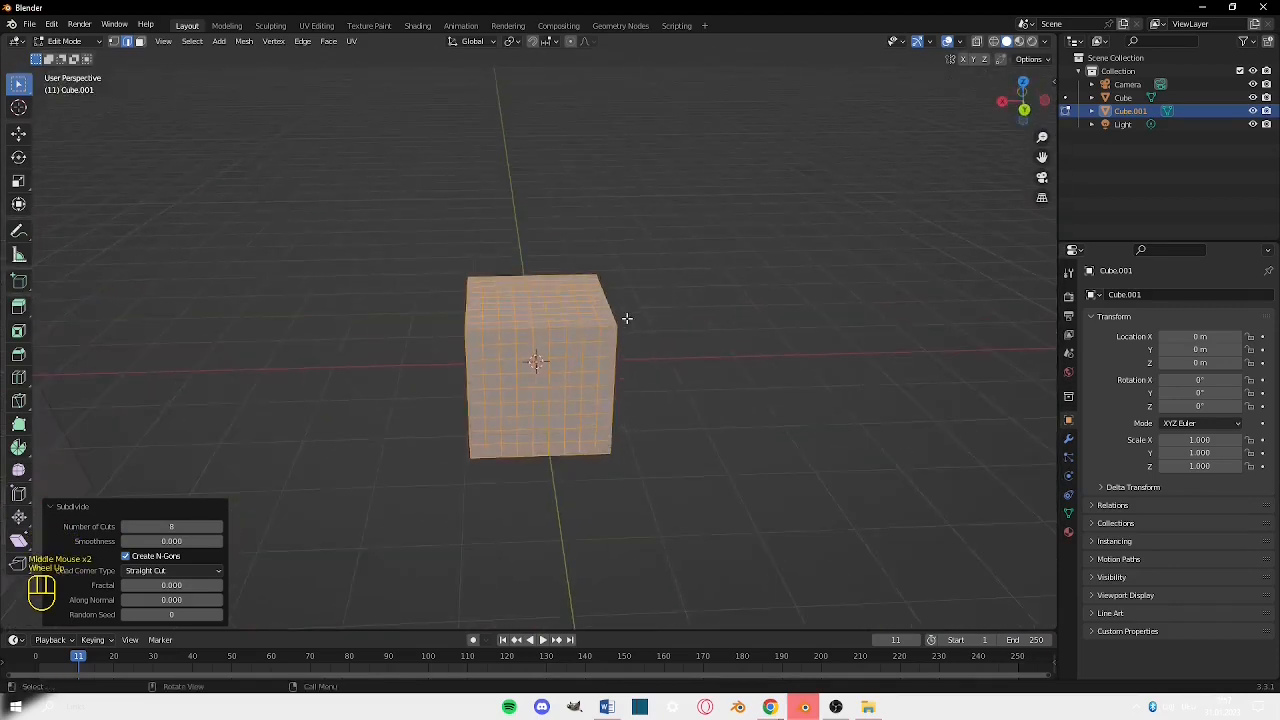
pyautogui.scroll(3, 627, 318)
# Select the inner 7 by 7 block of faces on the cube's top, leaving a one-face border unselected.
pyautogui.click(500, 221)
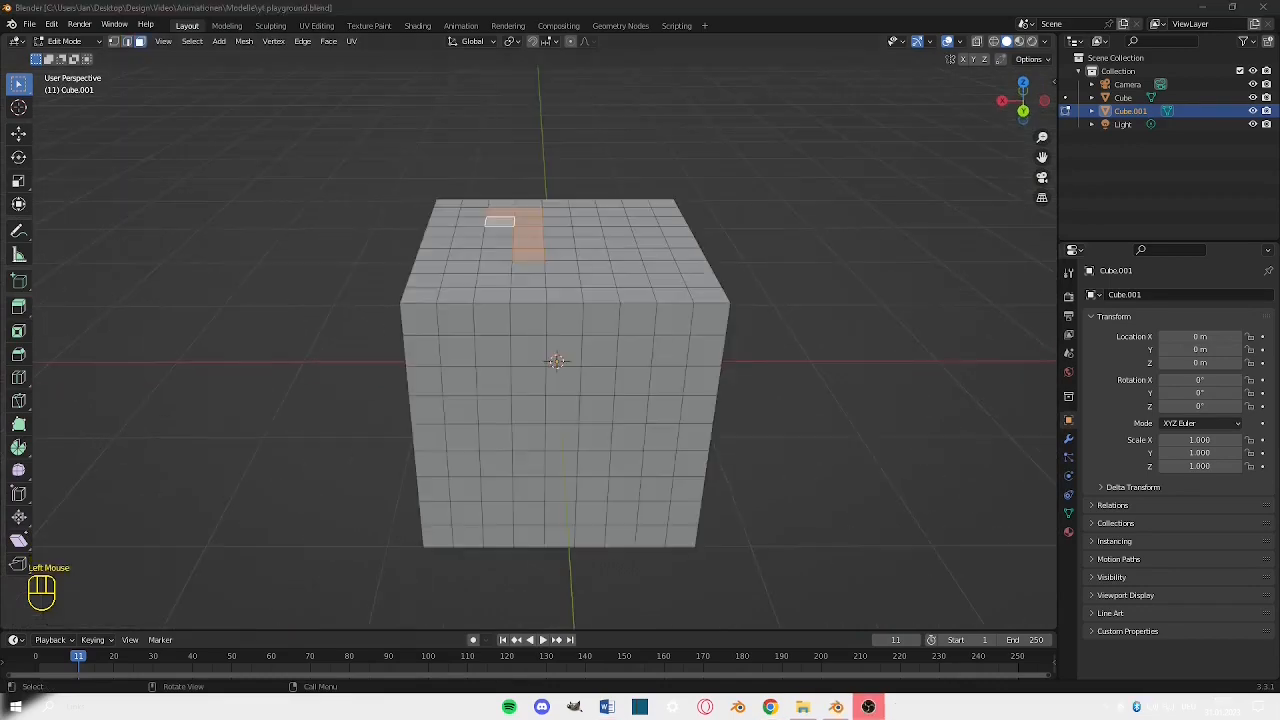
pyautogui.moveTo(751, 336); pyautogui.dragTo(643, 235, button='middle')
pyautogui.keyDown('shift'); pyautogui.moveTo(440, 106); pyautogui.dragTo(505, 140); pyautogui.keyUp('shift')
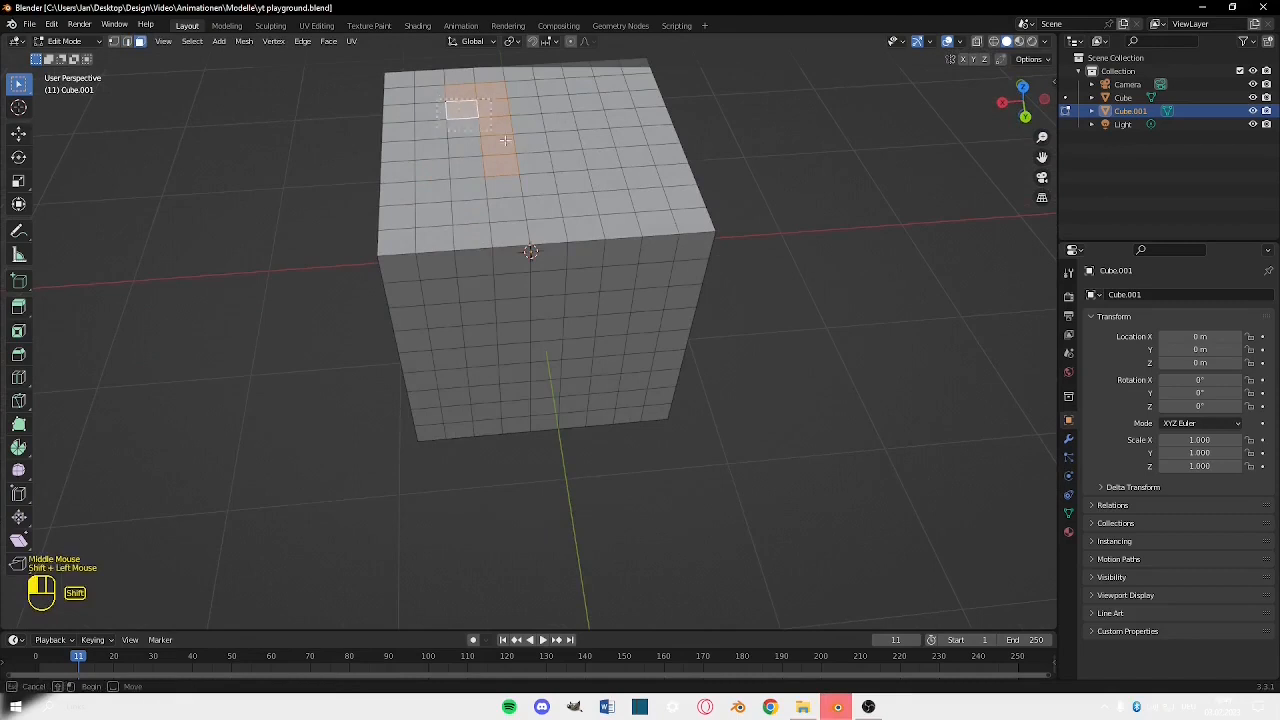
pyautogui.keyDown('shift'); pyautogui.moveTo(628, 197); pyautogui.dragTo(630, 200); pyautogui.keyUp('shift')
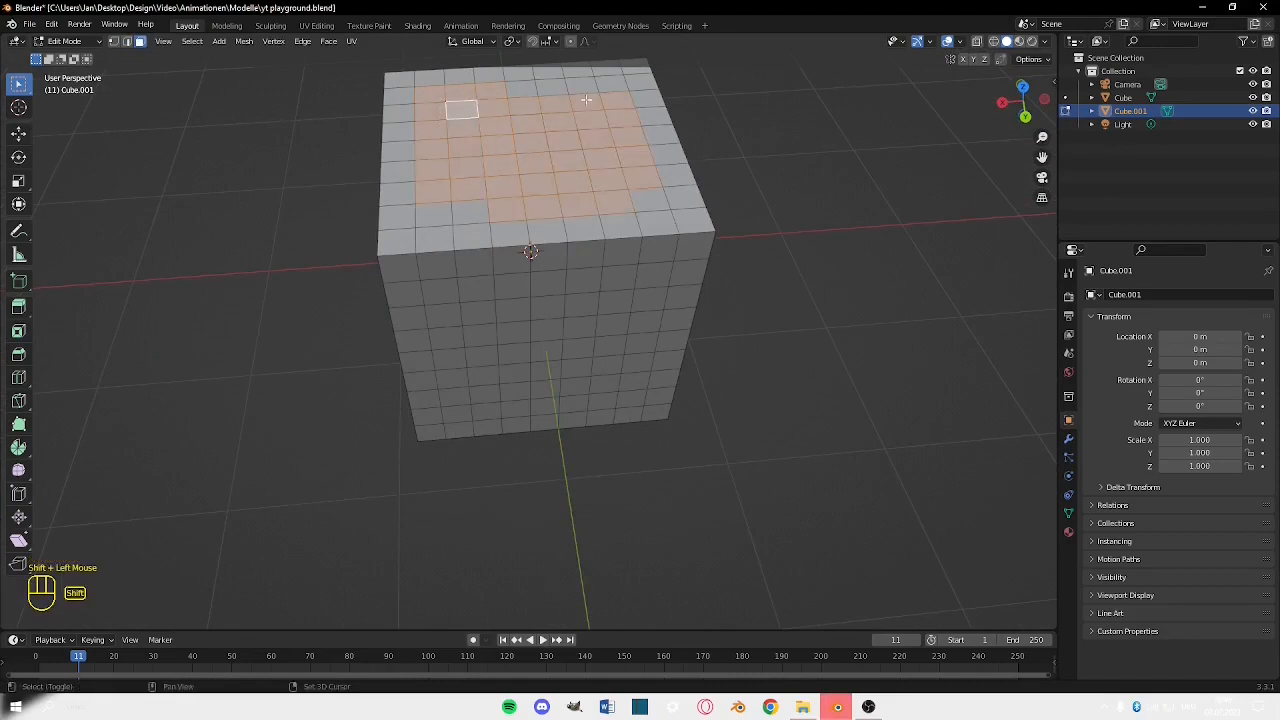
pyautogui.keyDown('shift'); pyautogui.click(522, 86); pyautogui.keyUp('shift')
pyautogui.keyDown('shift'); pyautogui.click(553, 88); pyautogui.keyUp('shift')
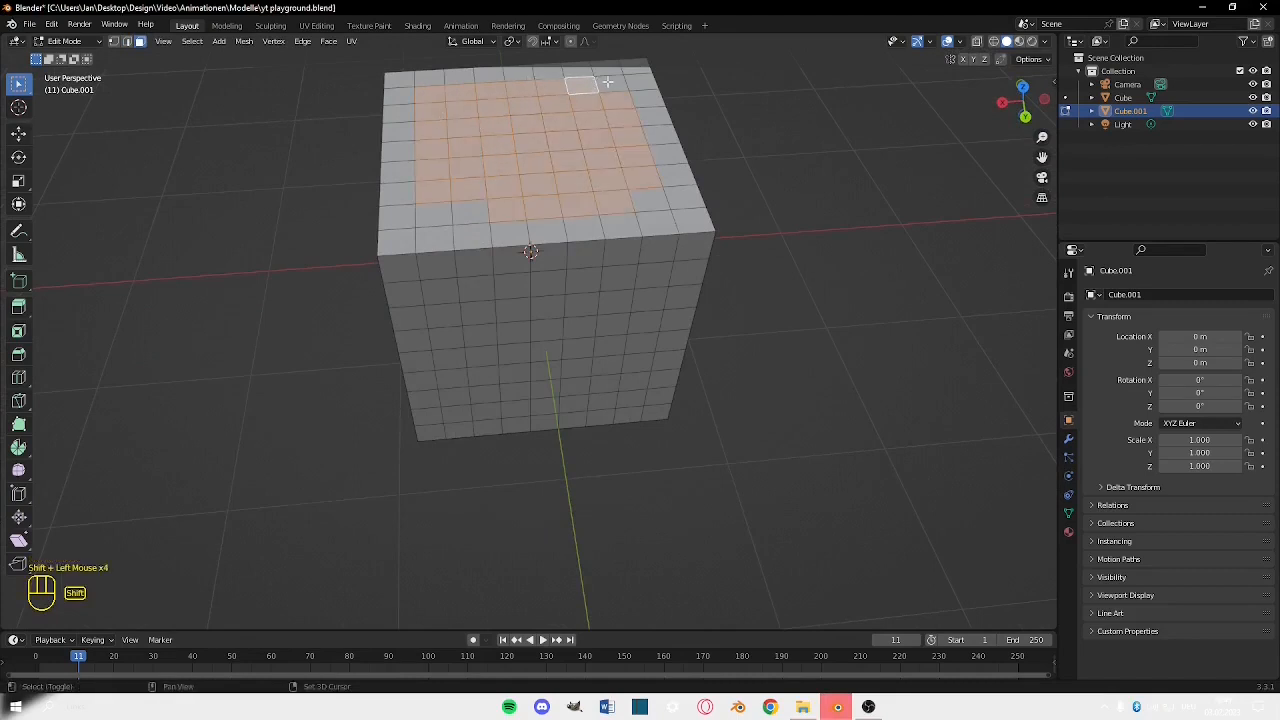
pyautogui.keyDown('shift'); pyautogui.click(647, 201); pyautogui.keyUp('shift')
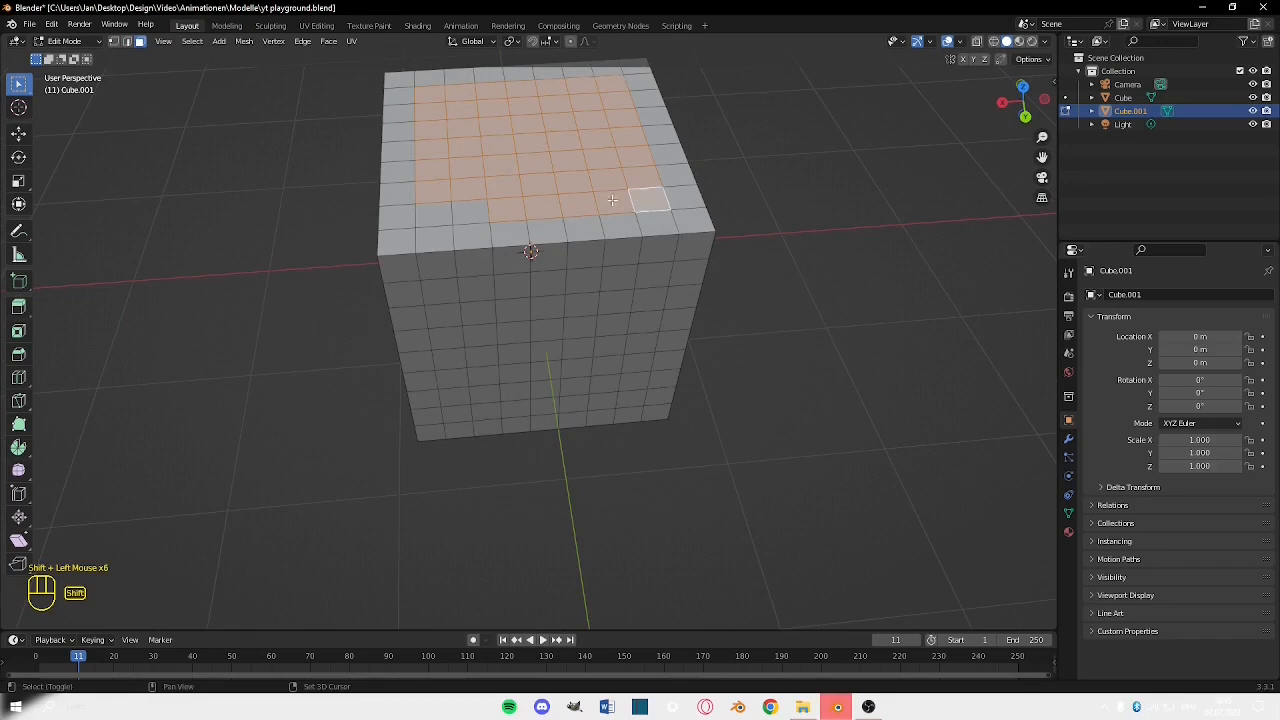
pyautogui.keyDown('shift'); pyautogui.click(433, 213); pyautogui.keyUp('shift')
pyautogui.keyDown('shift'); pyautogui.click(474, 211); pyautogui.keyUp('shift')
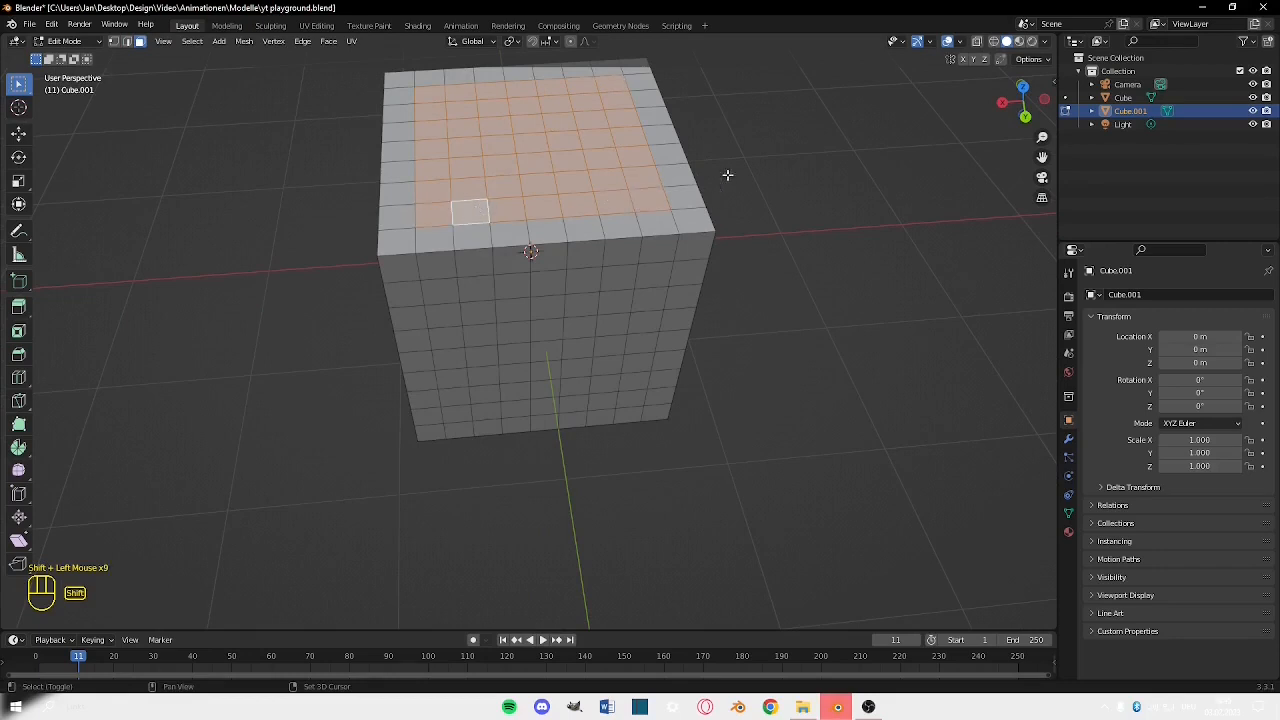
# Extrude the selected top faces upward about 1.006 m to form a second tier.
pyautogui.moveTo(727, 175); pyautogui.dragTo(724, 145, button='middle')
pyautogui.press('e')
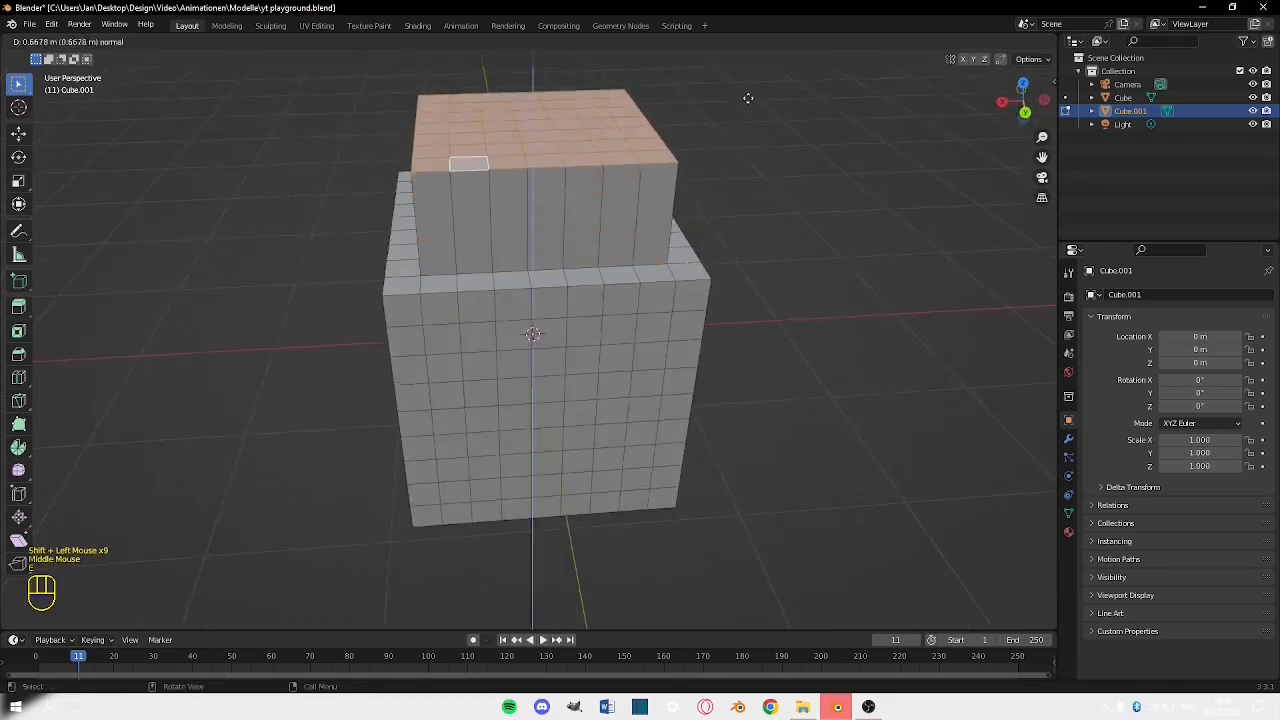
pyautogui.click(745, 52)
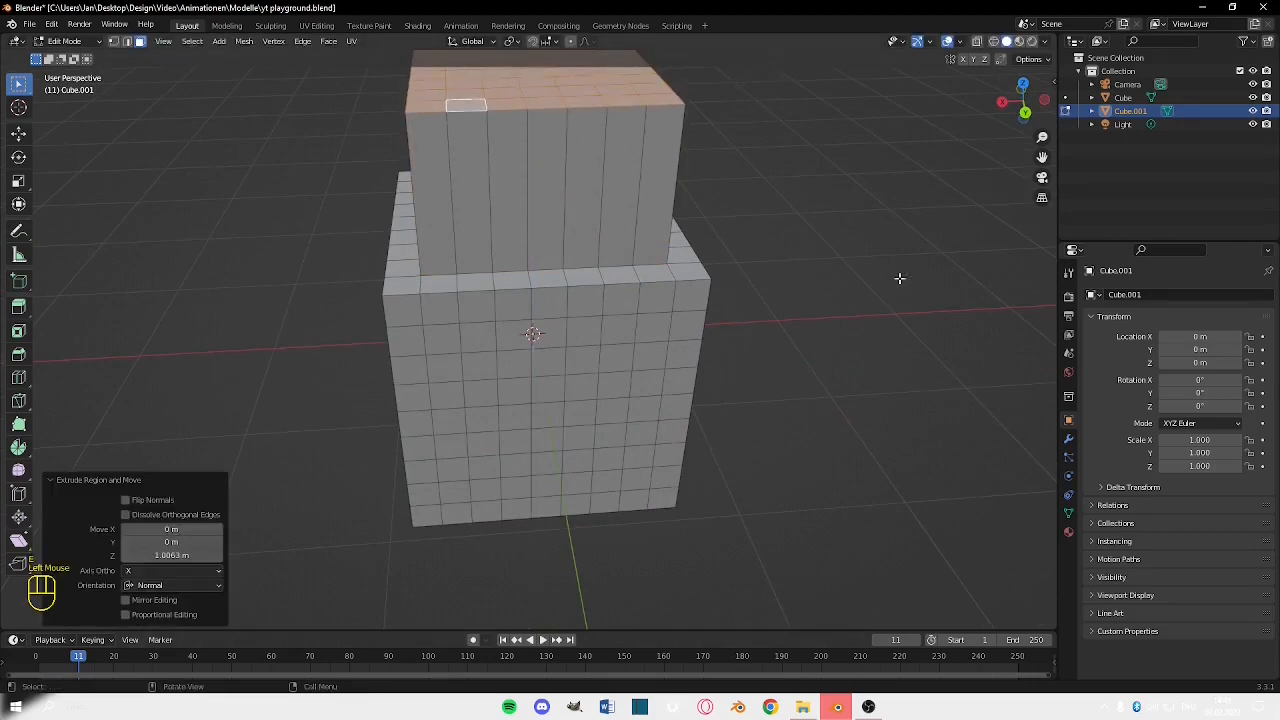
pyautogui.moveTo(598, 202); pyautogui.dragTo(548, 248, button='middle')
pyautogui.scroll(-2, 730, 232)
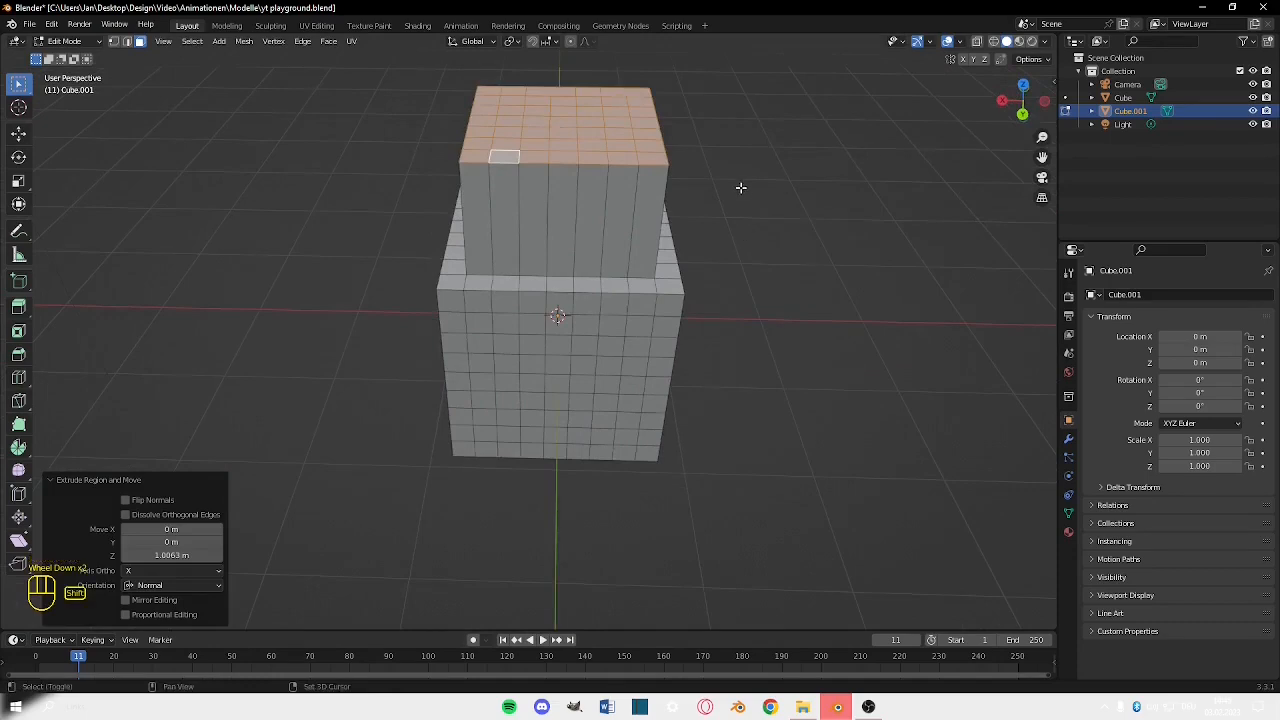
pyautogui.moveTo(738, 194)
pyautogui.keyDown('shift'); pyautogui.mouseDown(button='middle')
pyautogui.moveTo(700, 274)
pyautogui.moveTo(706, 306)
pyautogui.moveTo(731, 206)
pyautogui.mouseUp(button='middle'); pyautogui.keyUp('shift')
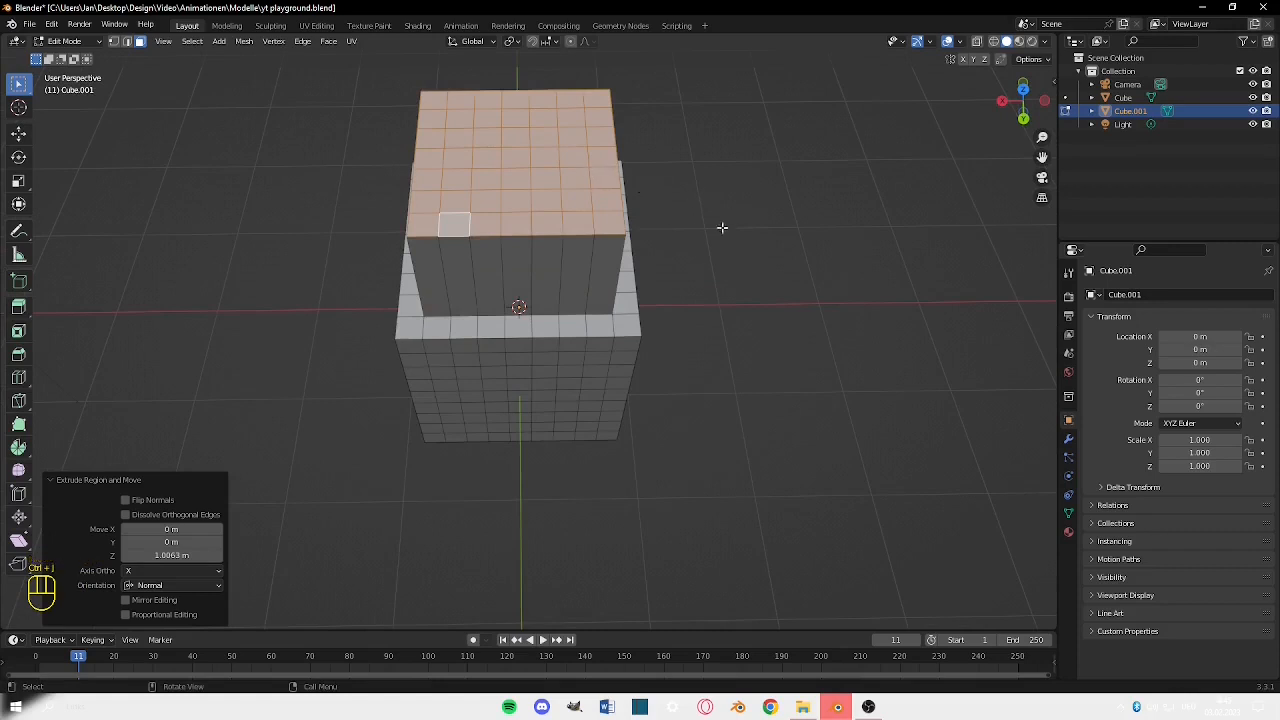
# Select a single face on top of the upper tier and inset it about 0.045 m with the Inset Faces tool.
pyautogui.click(225, 421)
pyautogui.press('ctrl')
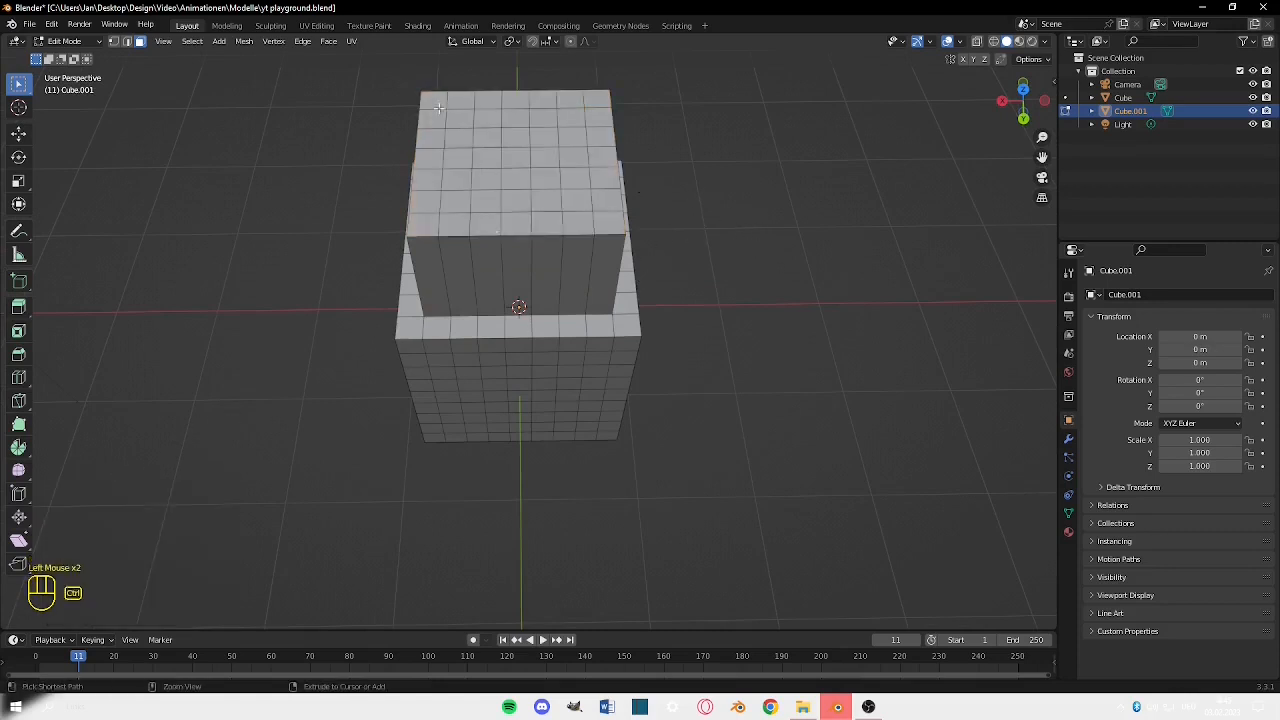
pyautogui.moveTo(611, 233); pyautogui.dragTo(617, 181, button='middle')
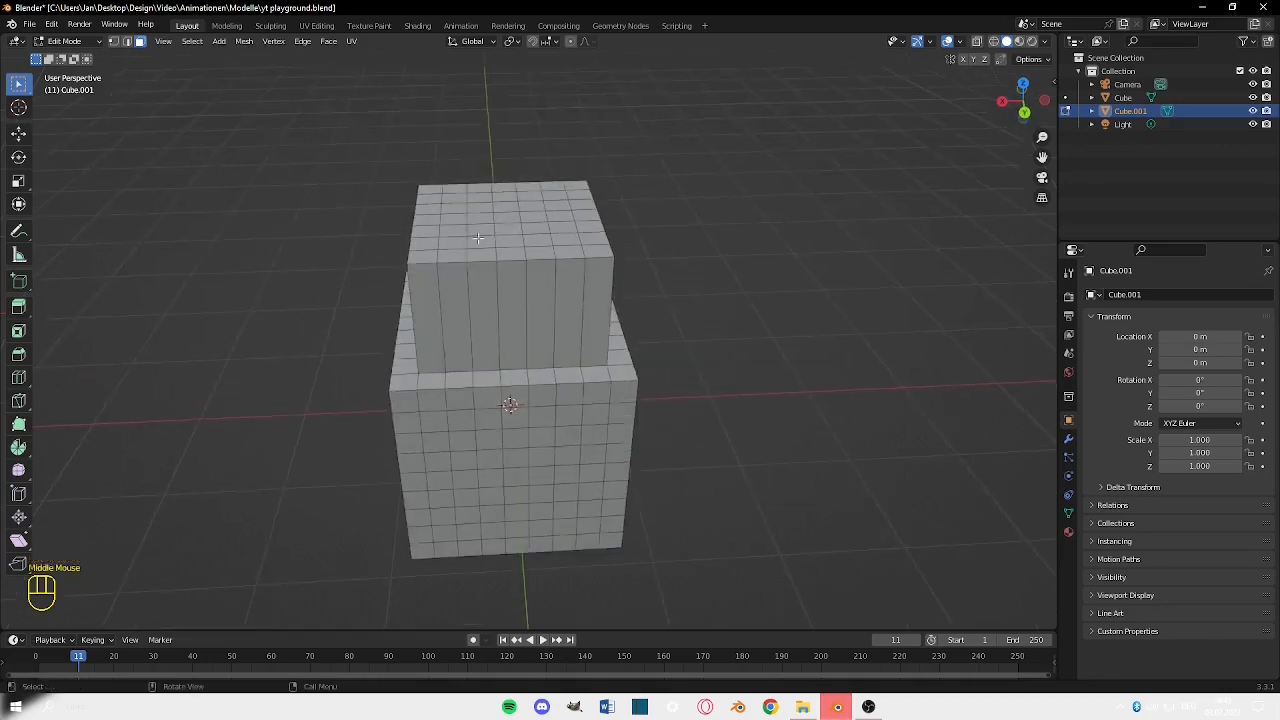
pyautogui.moveTo(500, 218); pyautogui.dragTo(446, 158, button='middle')
pyautogui.scroll(2, 480, 130)
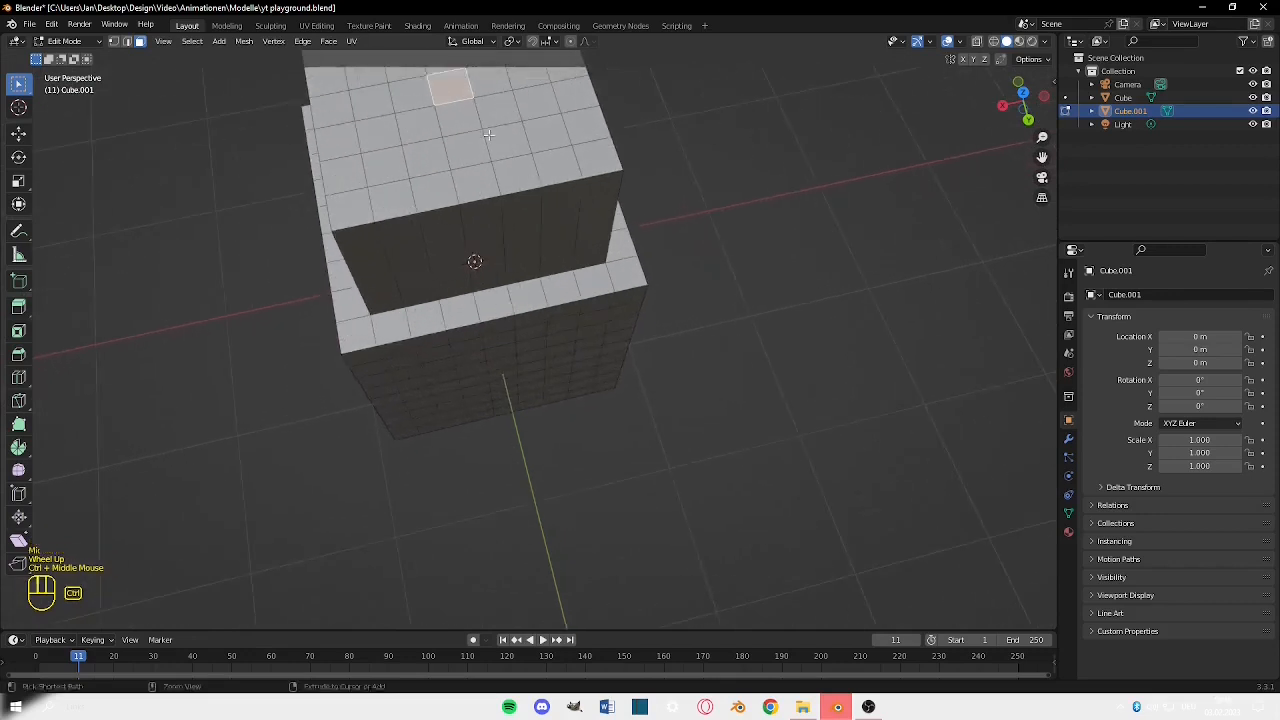
pyautogui.click(18, 331)
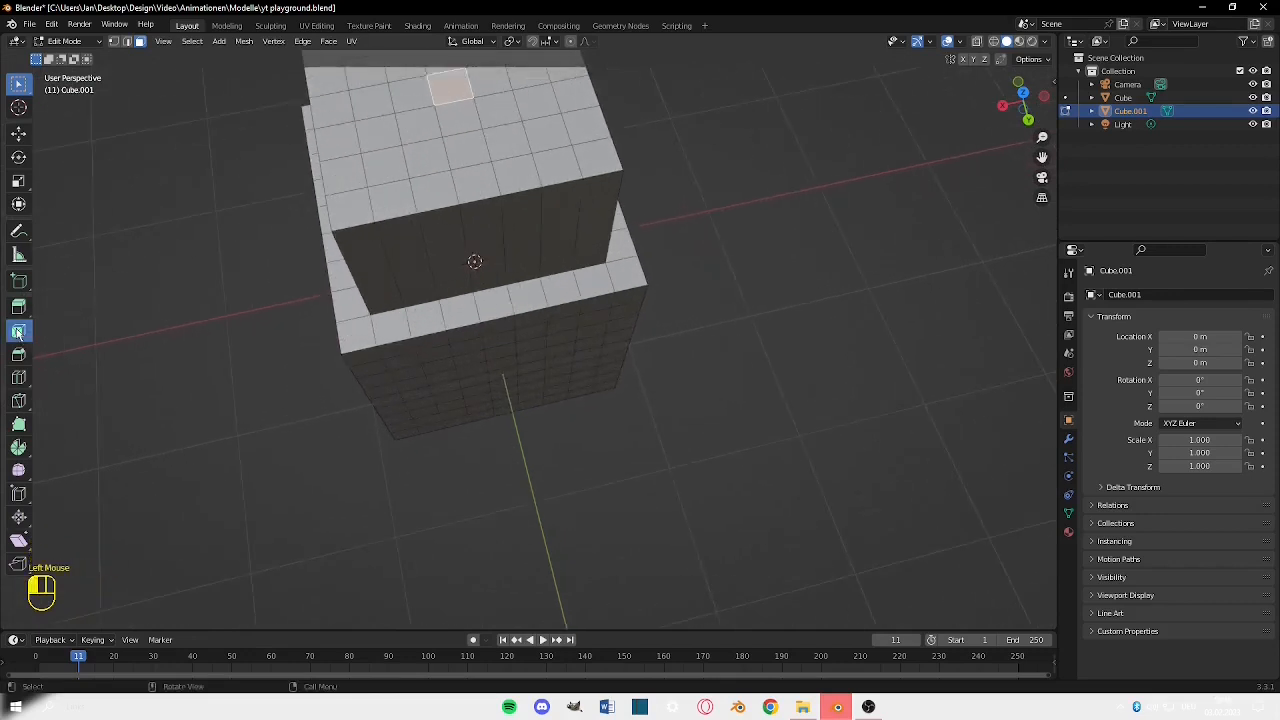
pyautogui.click(479, 125)
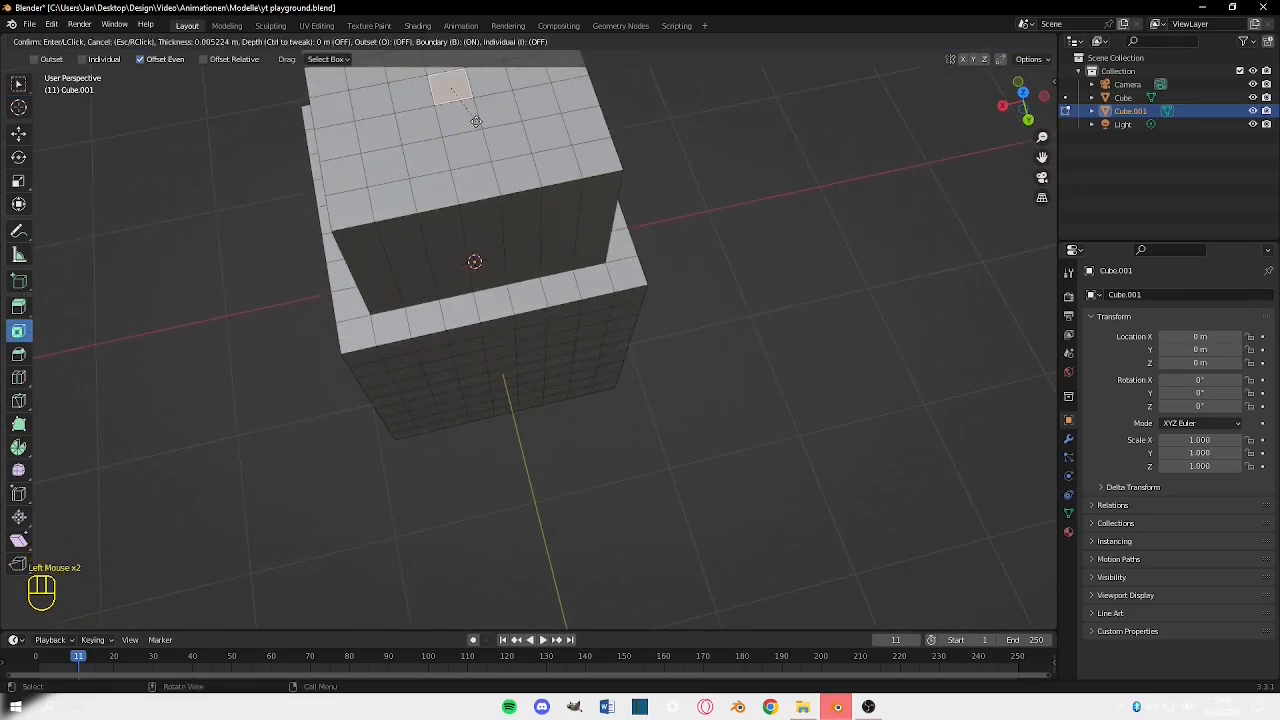
pyautogui.moveTo(482, 118); pyautogui.dragTo(476, 112)
pyautogui.scroll(3, 462, 100)
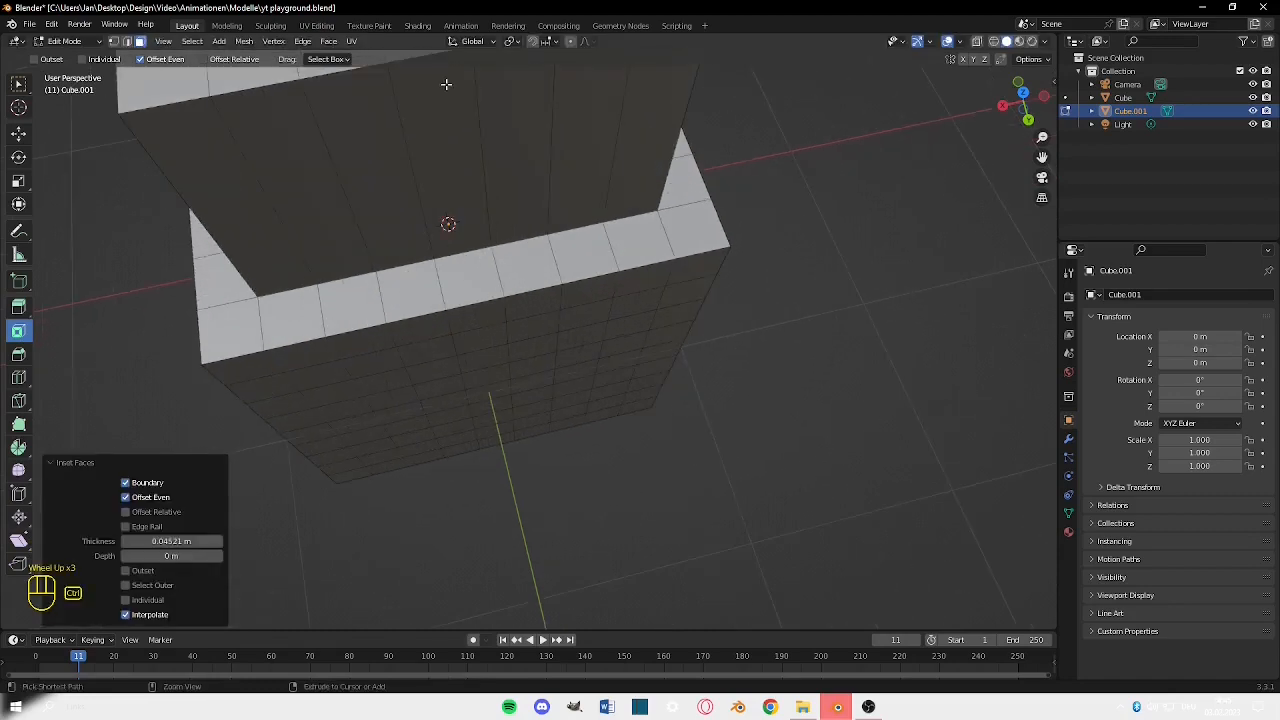
# Extrude the small inset face, and undo both the extrusion and the inset.
pyautogui.keyDown('shift'); pyautogui.moveTo(446, 83); pyautogui.dragTo(698, 406, button='middle'); pyautogui.keyUp('shift')
pyautogui.press('e')
pyautogui.click(497, 267)
pyautogui.scroll(-5, 604, 435)
pyautogui.scroll(2, 628, 384)
pyautogui.hotkey('ctrl', 'z')
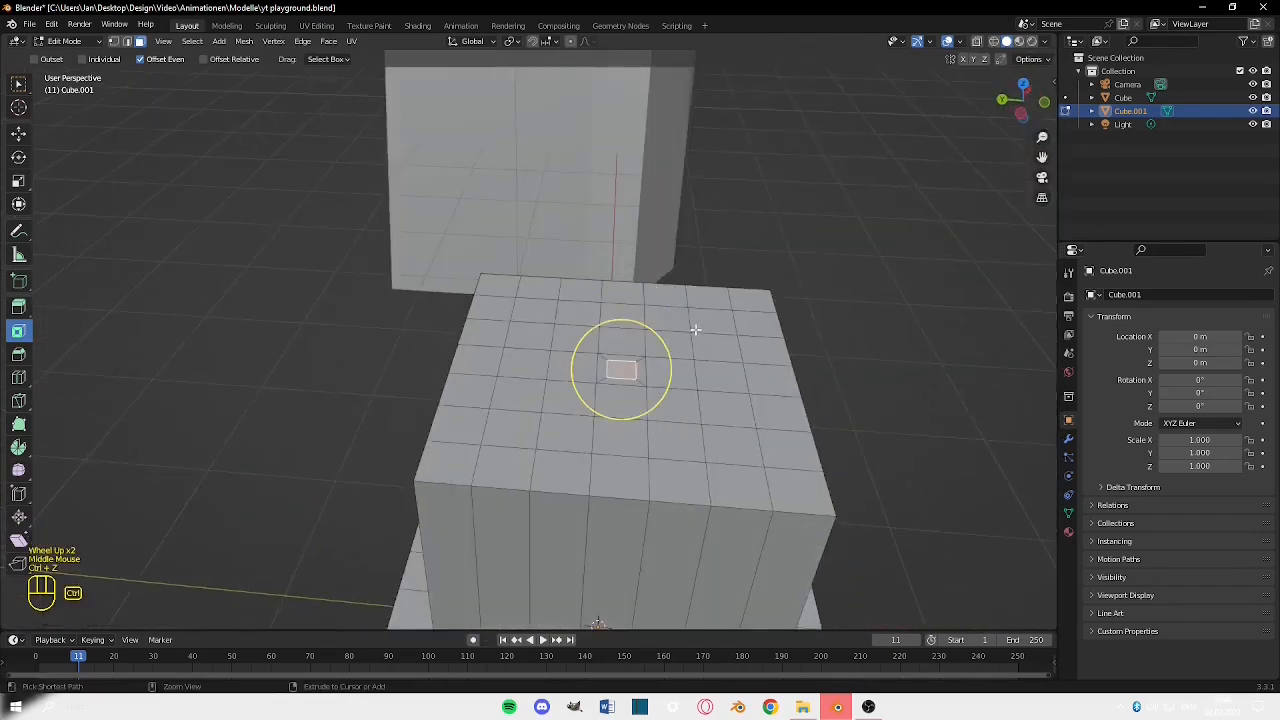
pyautogui.moveTo(695, 329); pyautogui.dragTo(739, 419, button='middle')
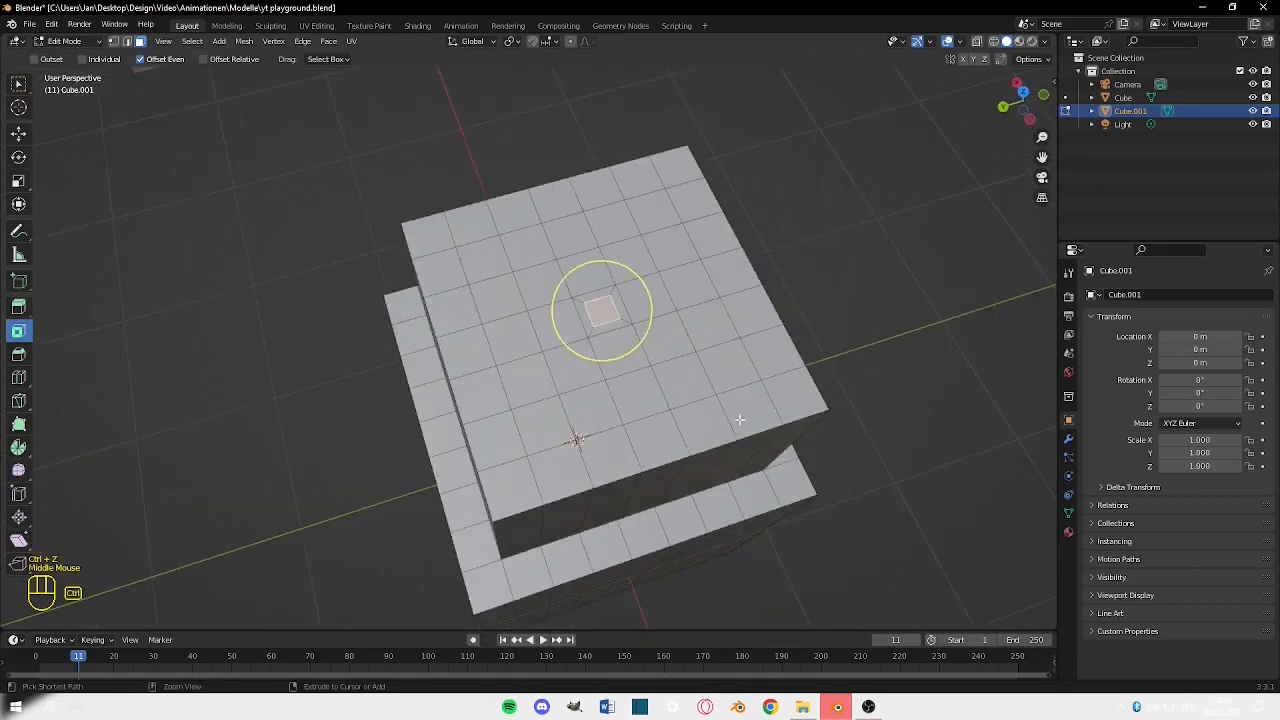
pyautogui.hotkey('ctrl', 'z')
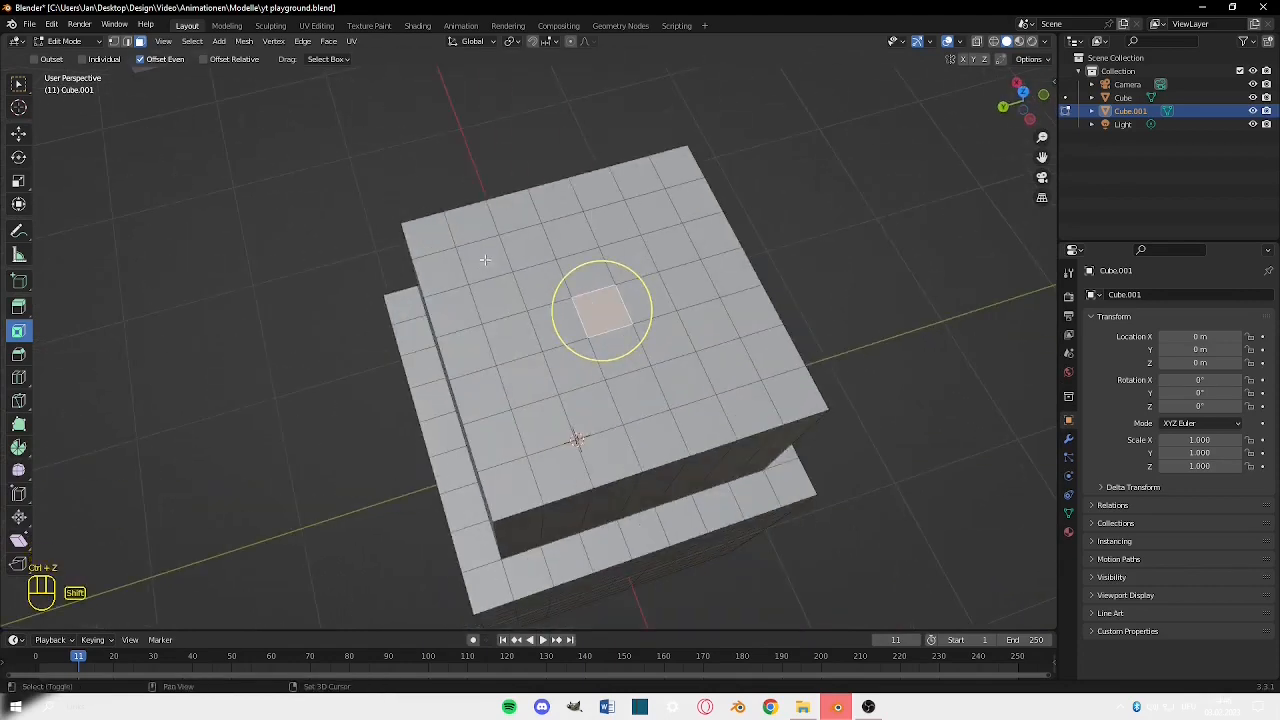
# Add more top faces to the selection as an irregular connected group and inset it about 0.044 m.
pyautogui.keyDown('shift'); pyautogui.moveTo(485, 260); pyautogui.dragTo(600, 306); pyautogui.keyUp('shift')
pyautogui.moveTo(600, 306); pyautogui.dragTo(418, 390, button='middle')
pyautogui.scroll(2, 460, 337)
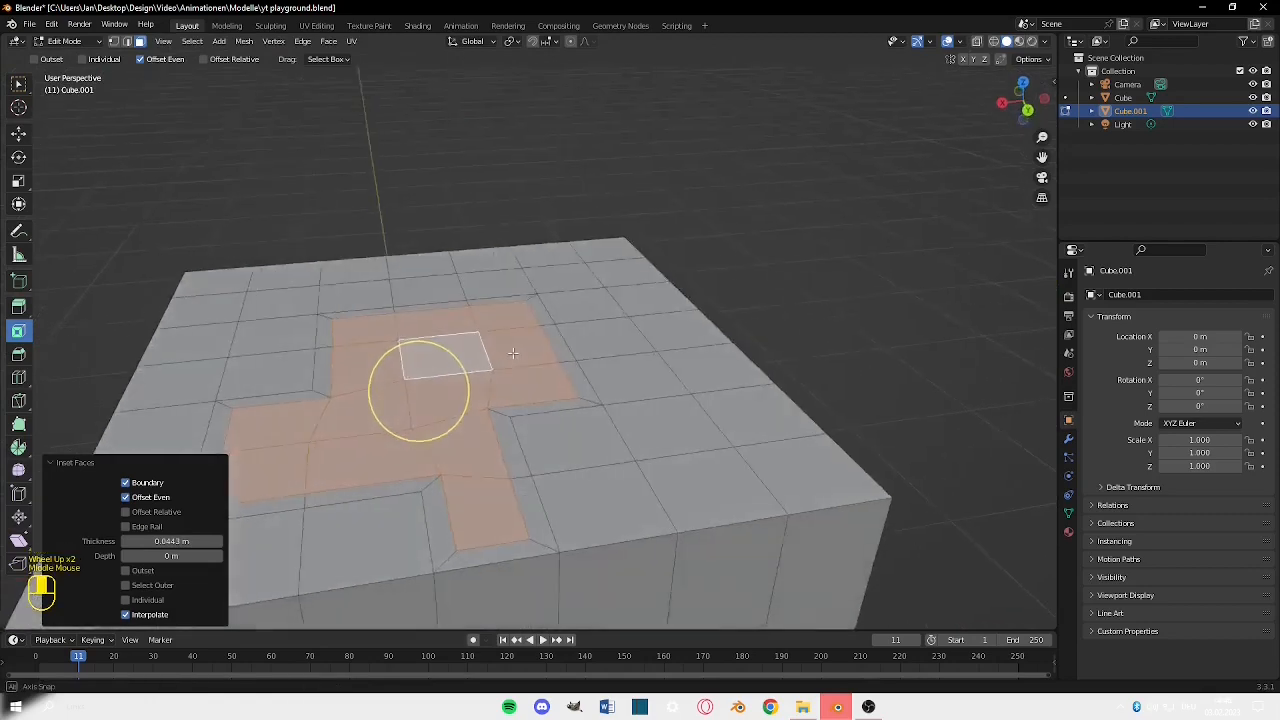
pyautogui.moveTo(512, 353); pyautogui.dragTo(515, 388, button='middle')
pyautogui.scroll(-1, 551, 429)
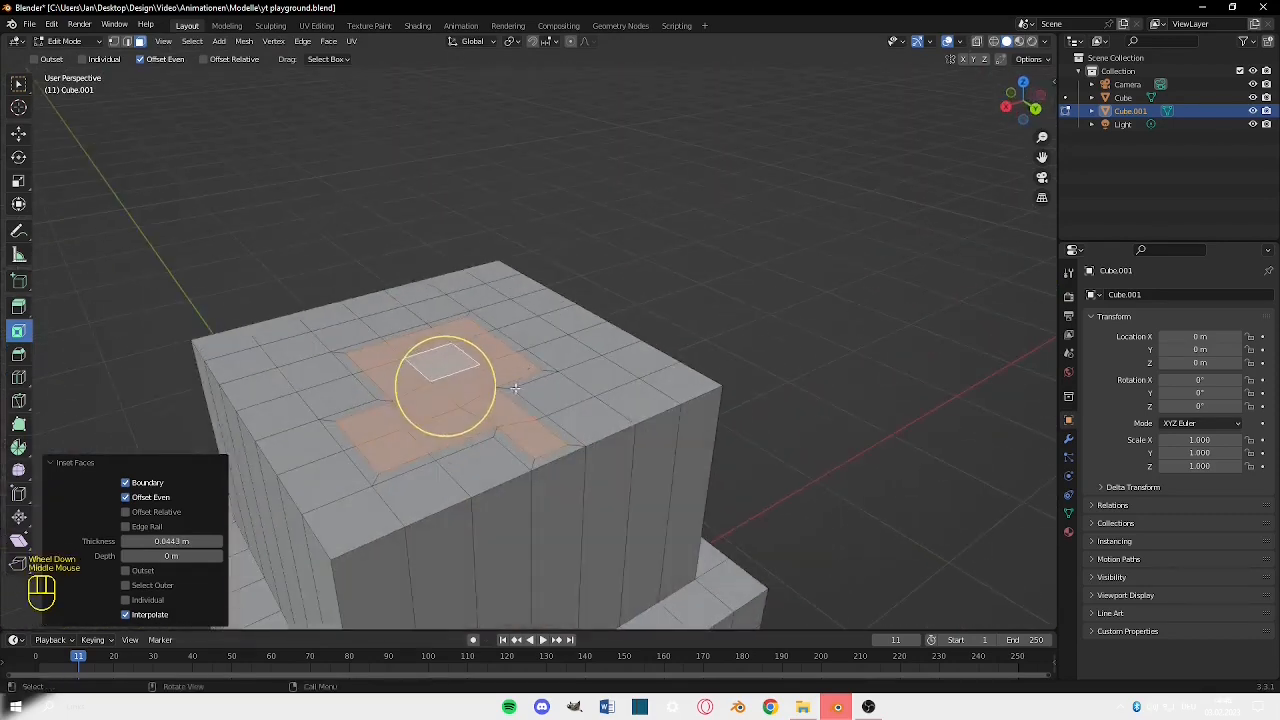
# Extrude the irregular inset group upward about 0.492 m, and undo the extrusion and its inset.
pyautogui.press('e')
pyautogui.click(529, 269)
pyautogui.moveTo(532, 300); pyautogui.dragTo(481, 355, button='middle')
pyautogui.moveTo(637, 289); pyautogui.dragTo(515, 347, button='middle')
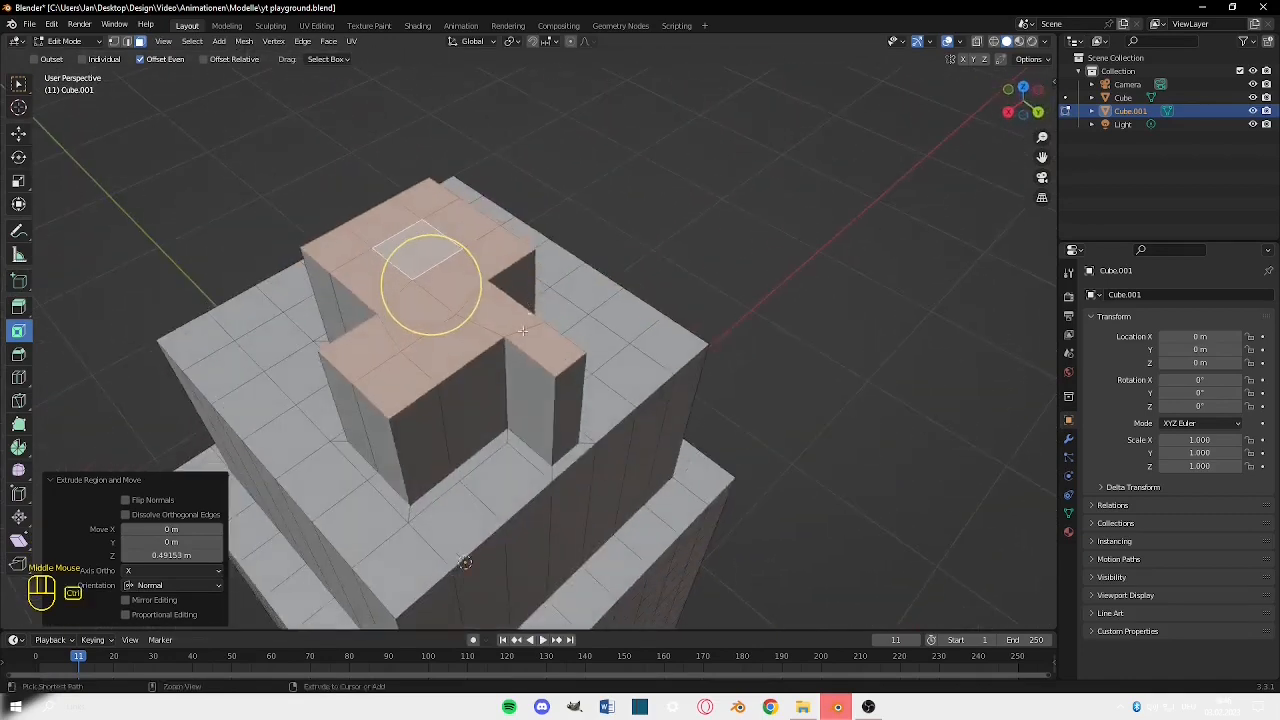
pyautogui.hotkey('ctrl', 'z')
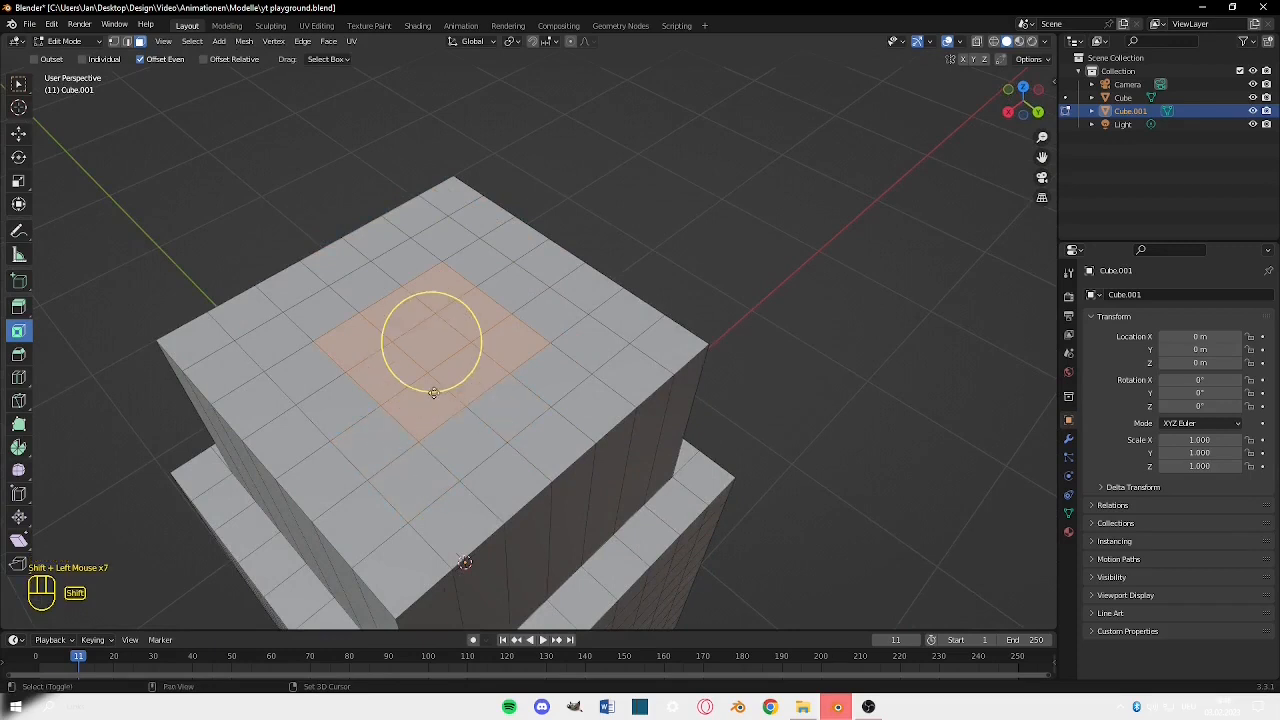
# Inset a square block of faces in the middle of the upper tier's top and extrude it upward about 0.491 m.
pyautogui.moveTo(469, 374); pyautogui.dragTo(443, 277)
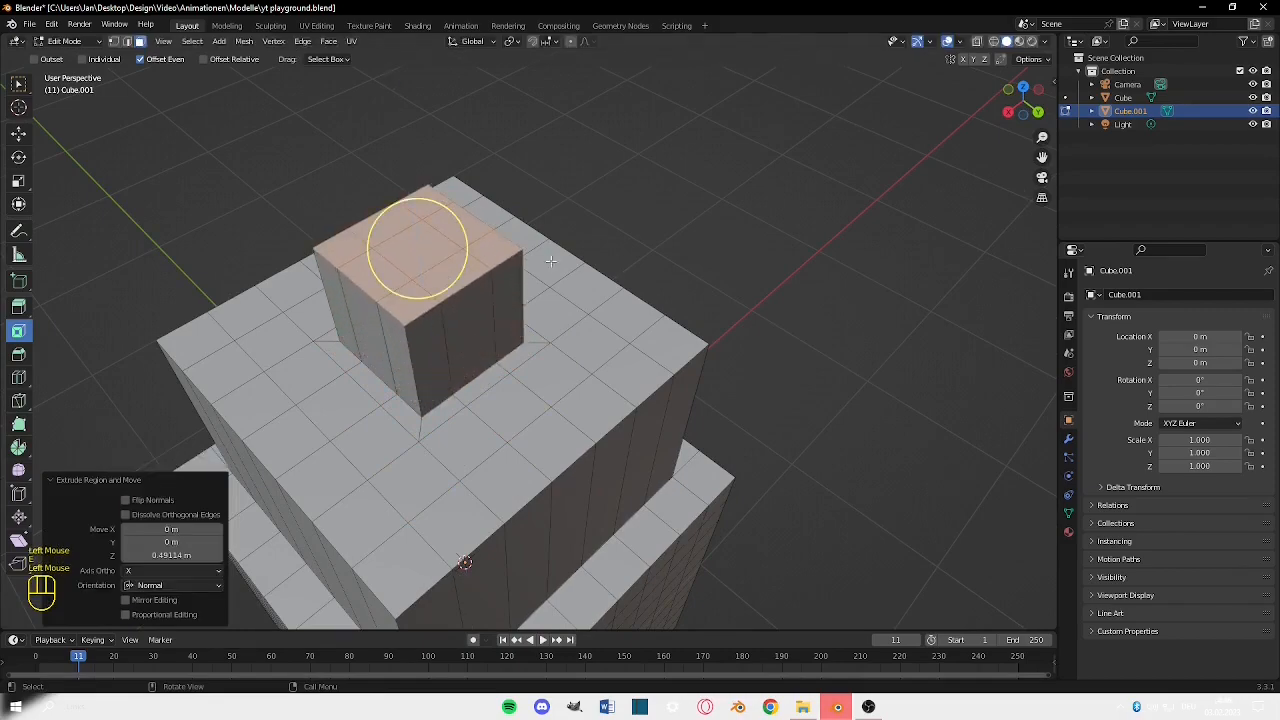
pyautogui.moveTo(443, 277); pyautogui.dragTo(477, 229, button='middle')
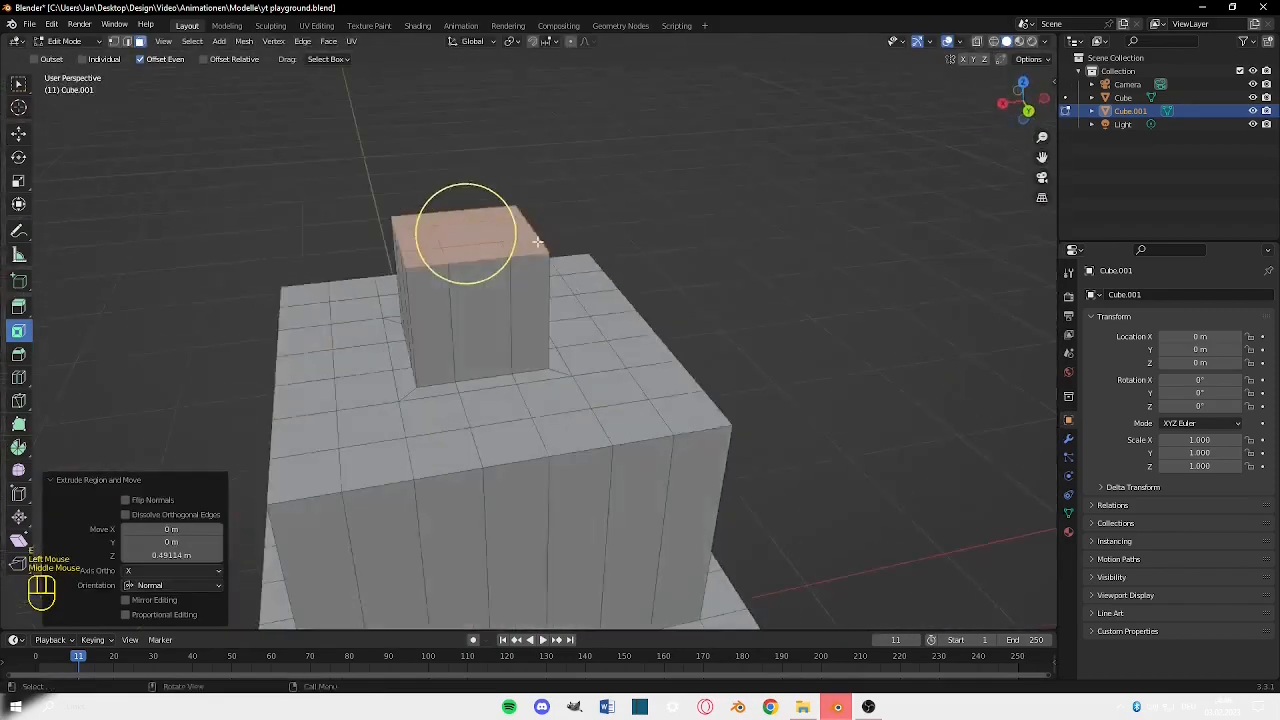
pyautogui.scroll(-2, 514, 286)
# Select two rows of four alternating faces on one side of the lower tier and extrude them inward about 0.044 m as windows.
pyautogui.moveTo(514, 286); pyautogui.dragTo(573, 471, button='middle')
pyautogui.click(483, 453)
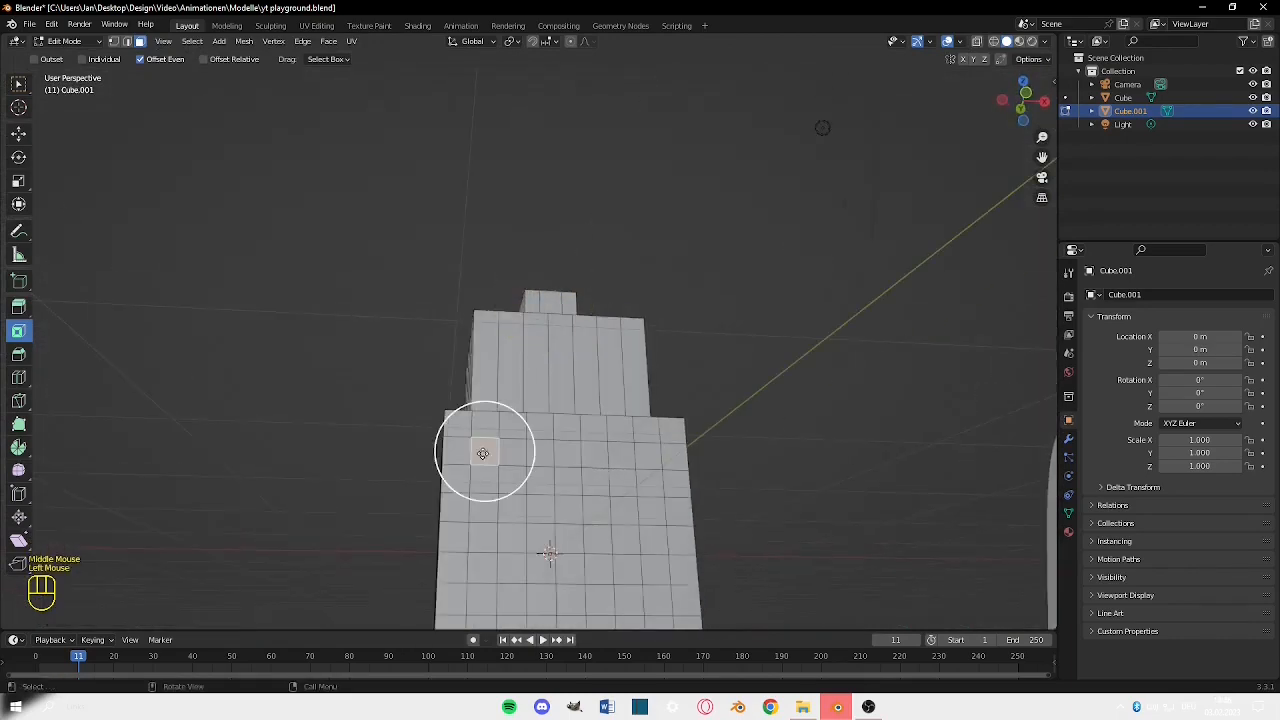
pyautogui.keyDown('shift'); pyautogui.click(539, 455); pyautogui.keyUp('shift')
pyautogui.keyDown('shift'); pyautogui.click(594, 455); pyautogui.keyUp('shift')
pyautogui.keyDown('shift'); pyautogui.click(648, 456); pyautogui.keyUp('shift')
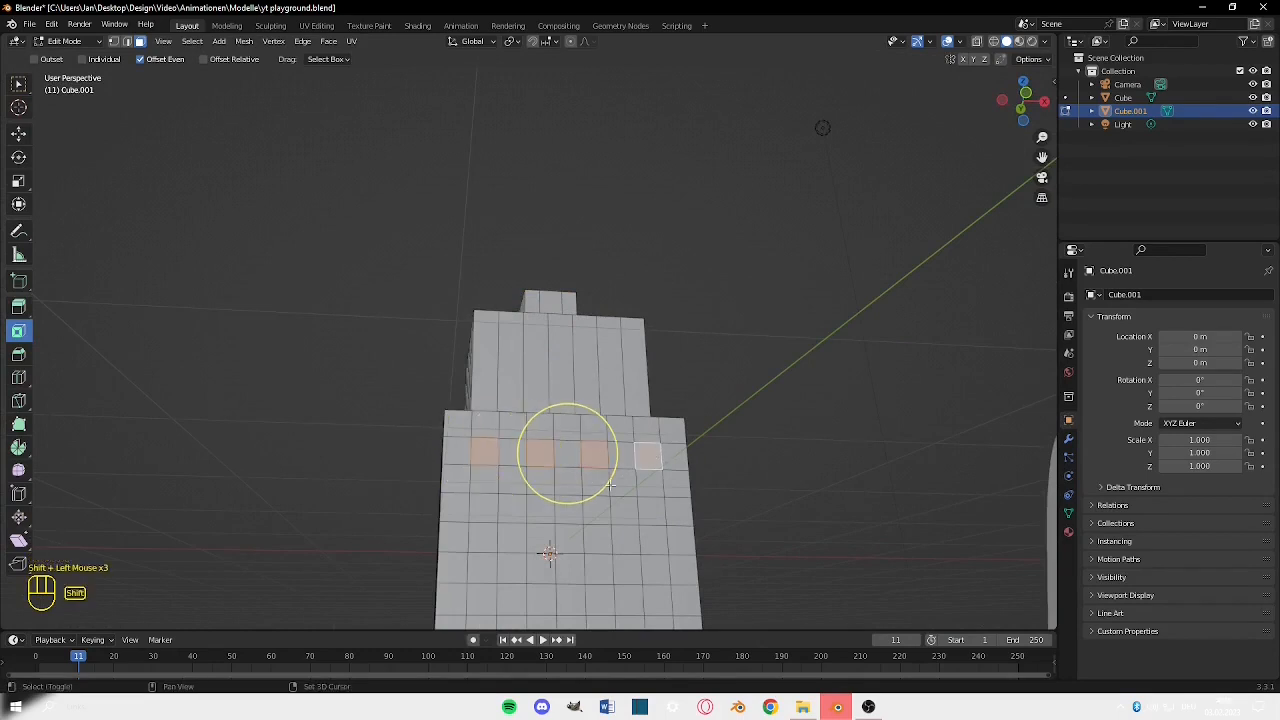
pyautogui.keyDown('shift'); pyautogui.click(480, 508); pyautogui.keyUp('shift')
pyautogui.keyDown('shift'); pyautogui.click(519, 506); pyautogui.keyUp('shift')
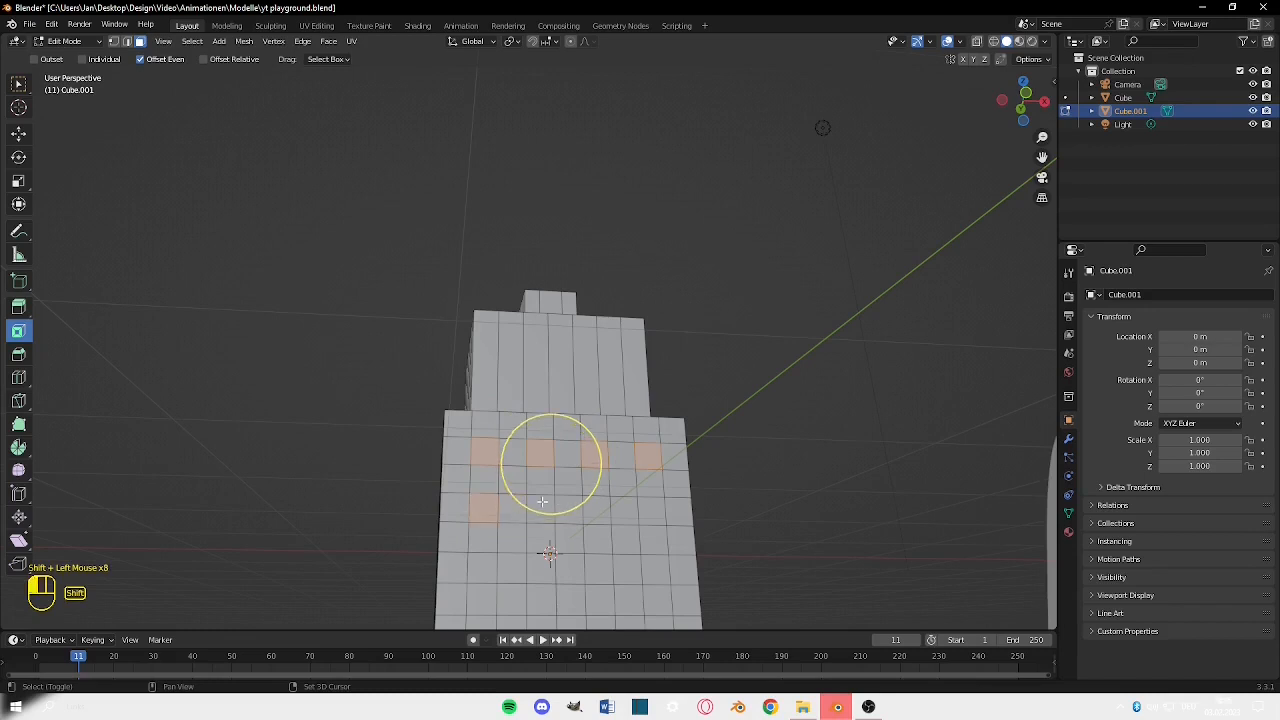
pyautogui.keyDown('shift'); pyautogui.click(542, 505); pyautogui.keyUp('shift')
pyautogui.keyDown('shift'); pyautogui.click(599, 510); pyautogui.keyUp('shift')
pyautogui.keyDown('shift'); pyautogui.click(650, 508); pyautogui.keyUp('shift')
pyautogui.moveTo(611, 516); pyautogui.dragTo(660, 518, button='middle')
pyautogui.press('e')
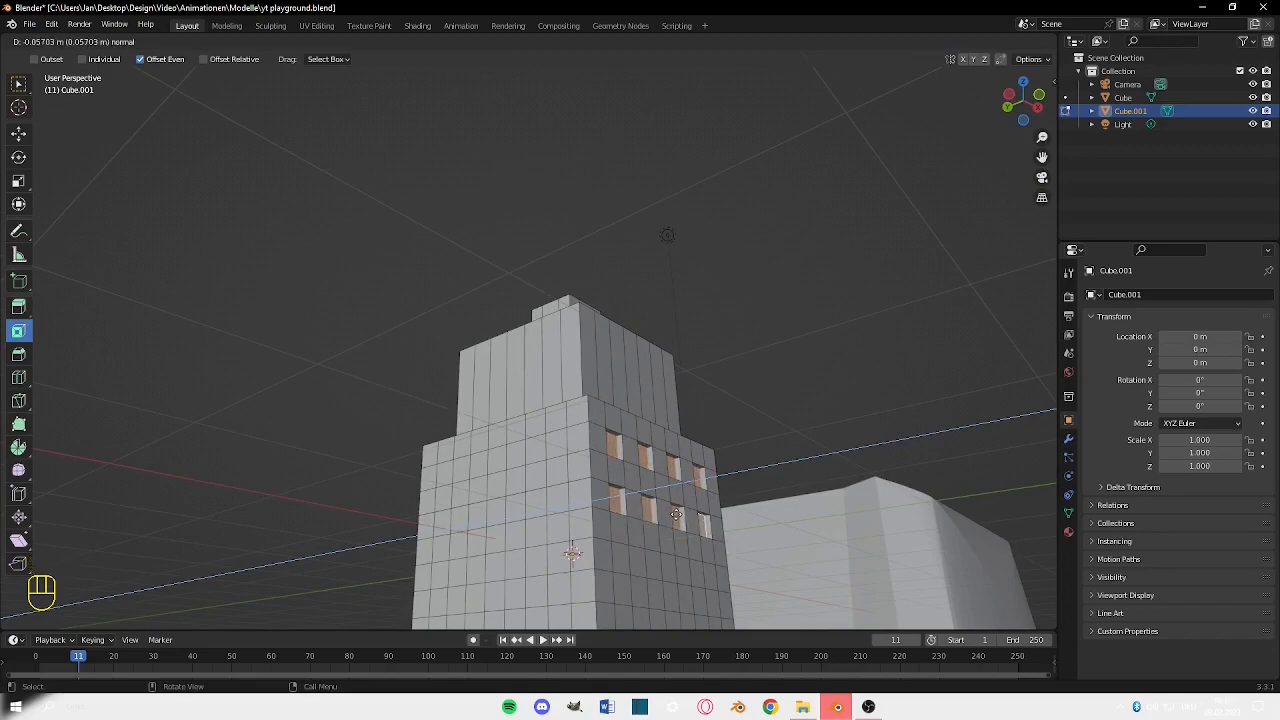
pyautogui.click(677, 514)
pyautogui.moveTo(677, 514); pyautogui.dragTo(471, 547, button='middle')
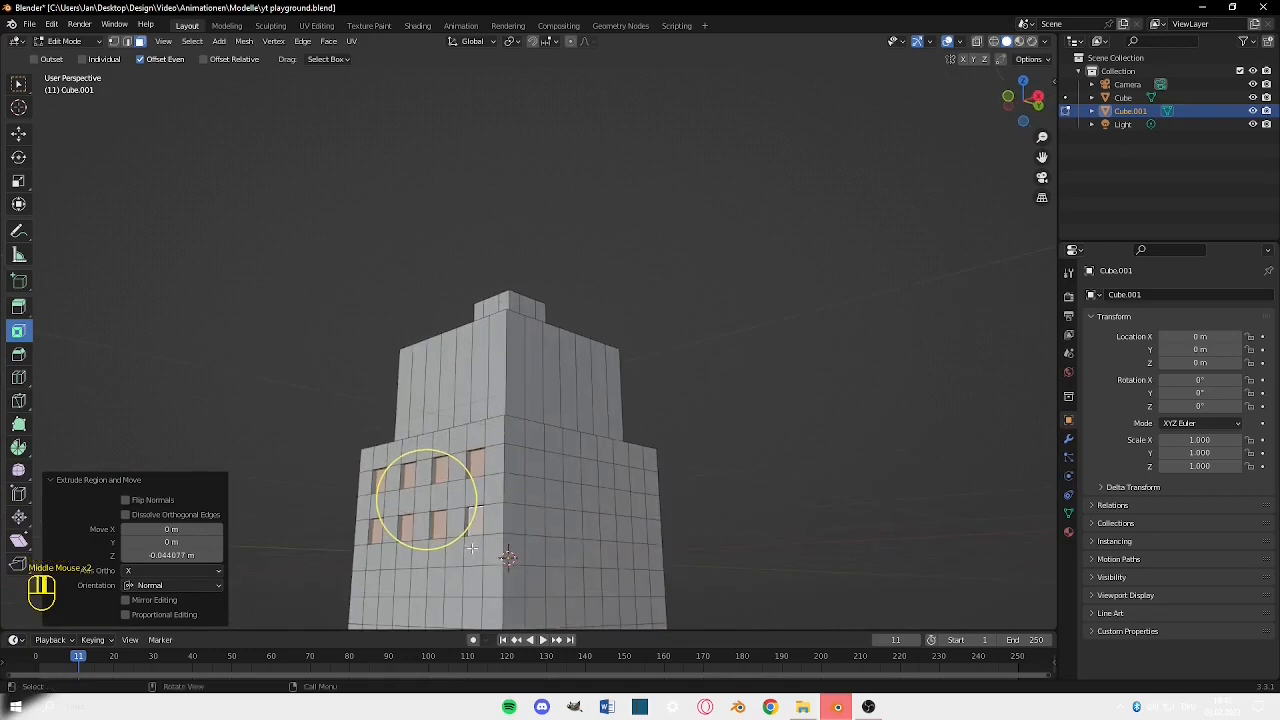
# Clear the face selection and examine the tower in Object Mode with rendered shading and the viewport overlays hidden.
pyautogui.click(751, 361)
pyautogui.moveTo(400, 420); pyautogui.dragTo(899, 101, button='middle')
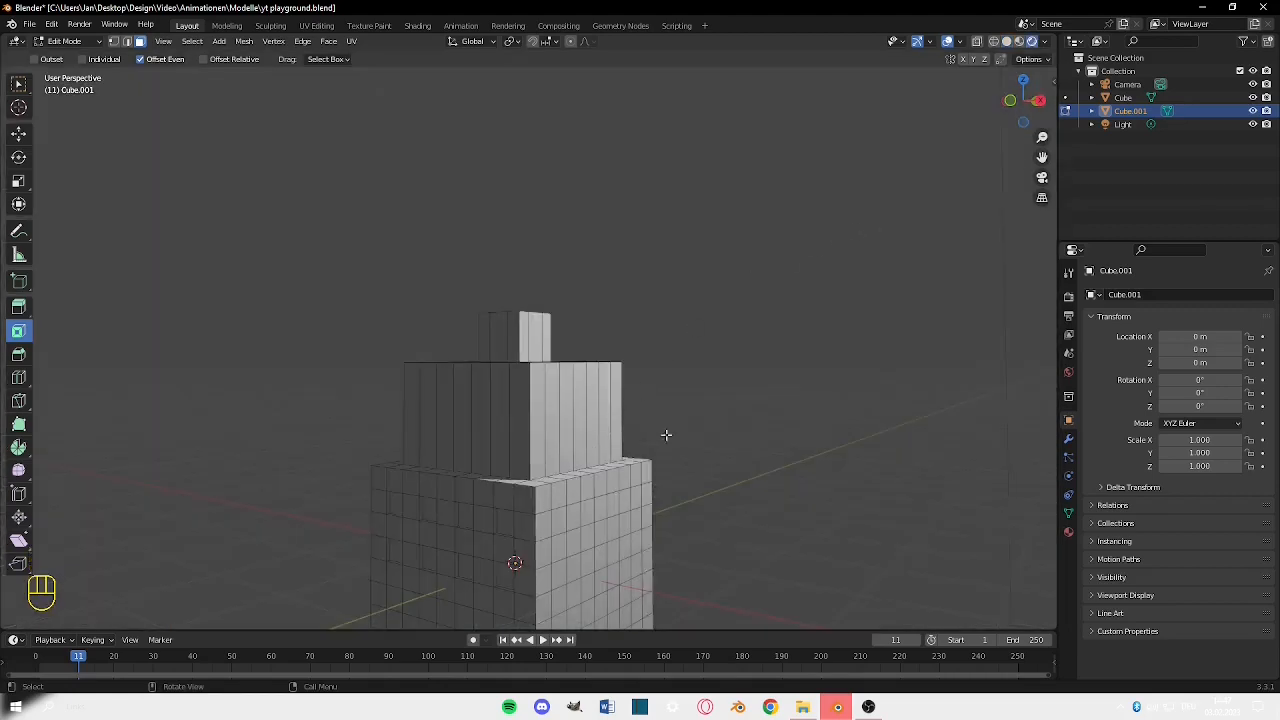
pyautogui.press('Tab')
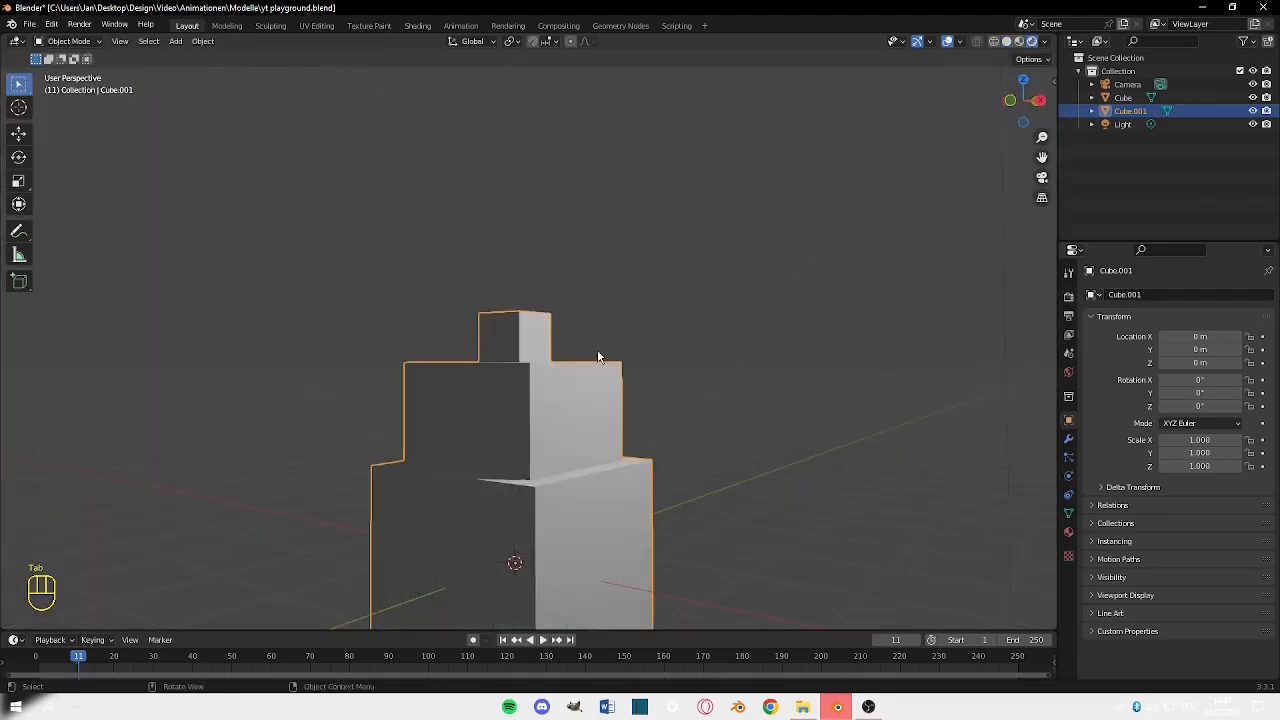
pyautogui.moveTo(693, 428); pyautogui.dragTo(768, 277, button='middle')
pyautogui.click(947, 42)
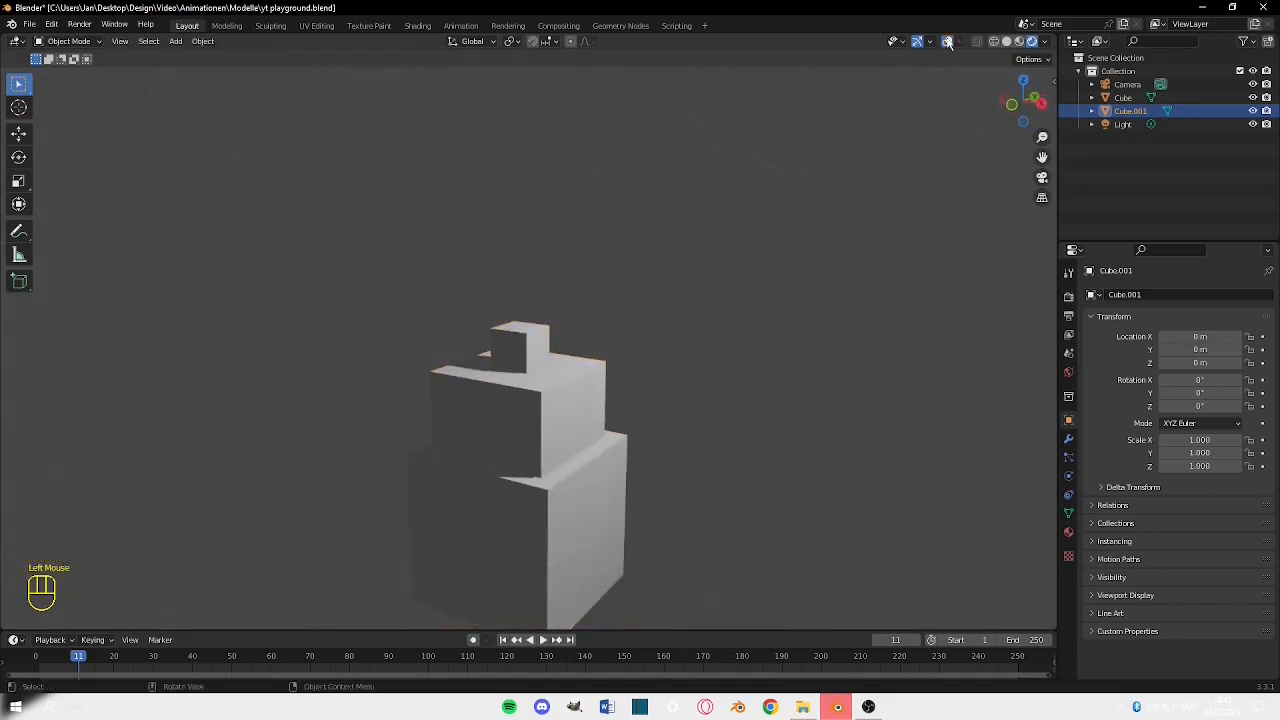
pyautogui.moveTo(833, 169); pyautogui.dragTo(833, 305, button='middle')
pyautogui.scroll(-1, 719, 457)
pyautogui.scroll(3, 637, 475)
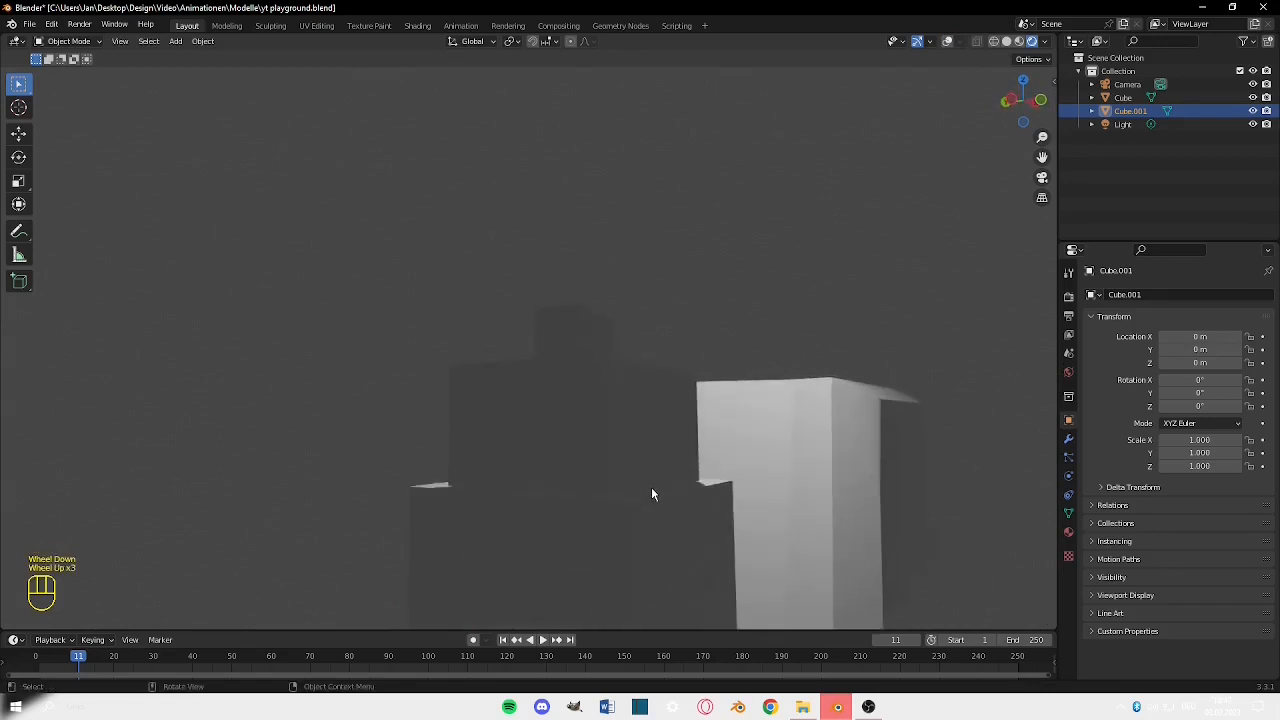
pyautogui.scroll(-1, 655, 496)
pyautogui.moveTo(655, 496); pyautogui.dragTo(548, 447, button='middle')
# Rotate the tower about -117° in the view to look at its lit windows, and undo the rotation.
pyautogui.click(548, 447)
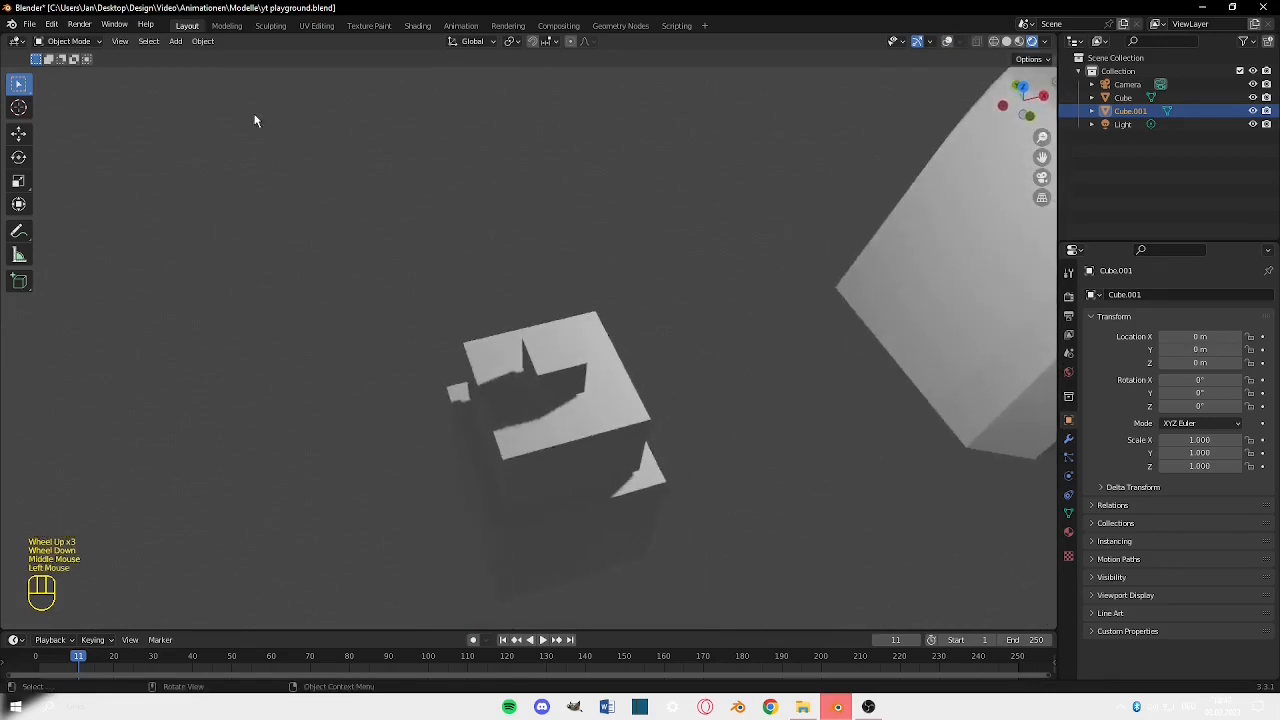
pyautogui.press('r')
pyautogui.click(527, 245)
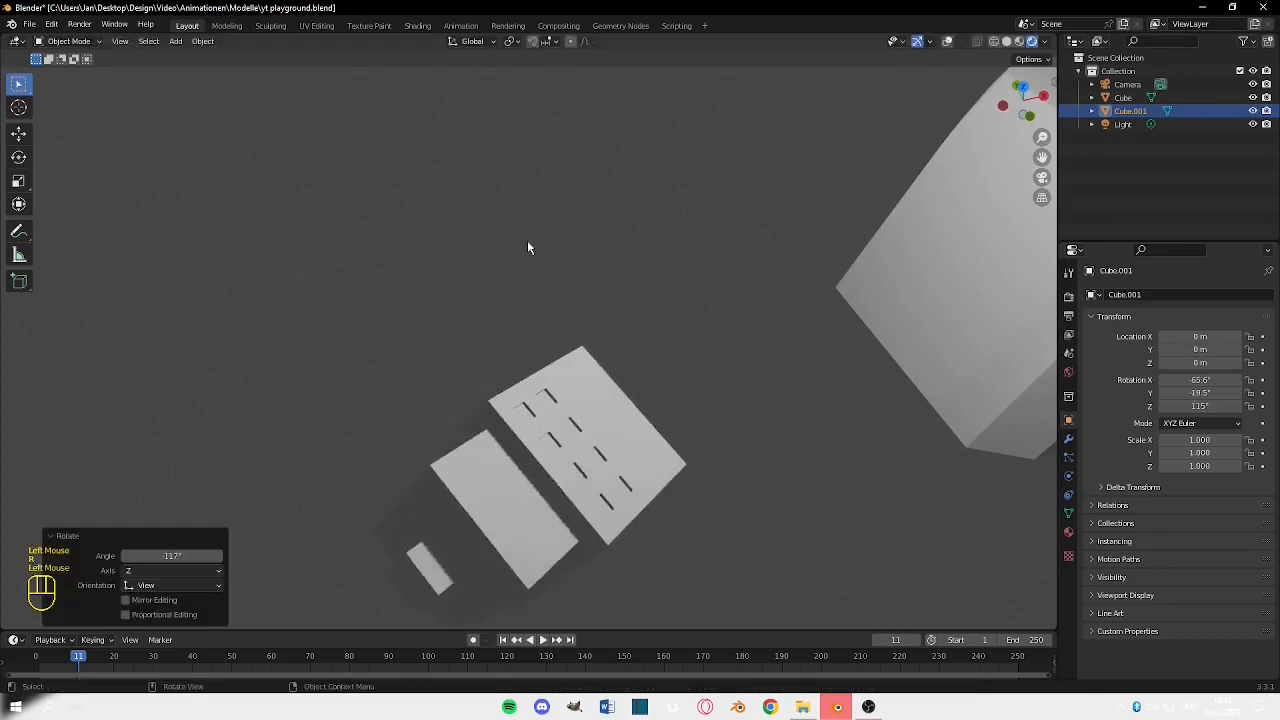
pyautogui.moveTo(527, 245); pyautogui.dragTo(472, 472, button='middle')
pyautogui.moveTo(557, 543); pyautogui.dragTo(626, 360, button='middle')
pyautogui.hotkey('ctrl', 'z')
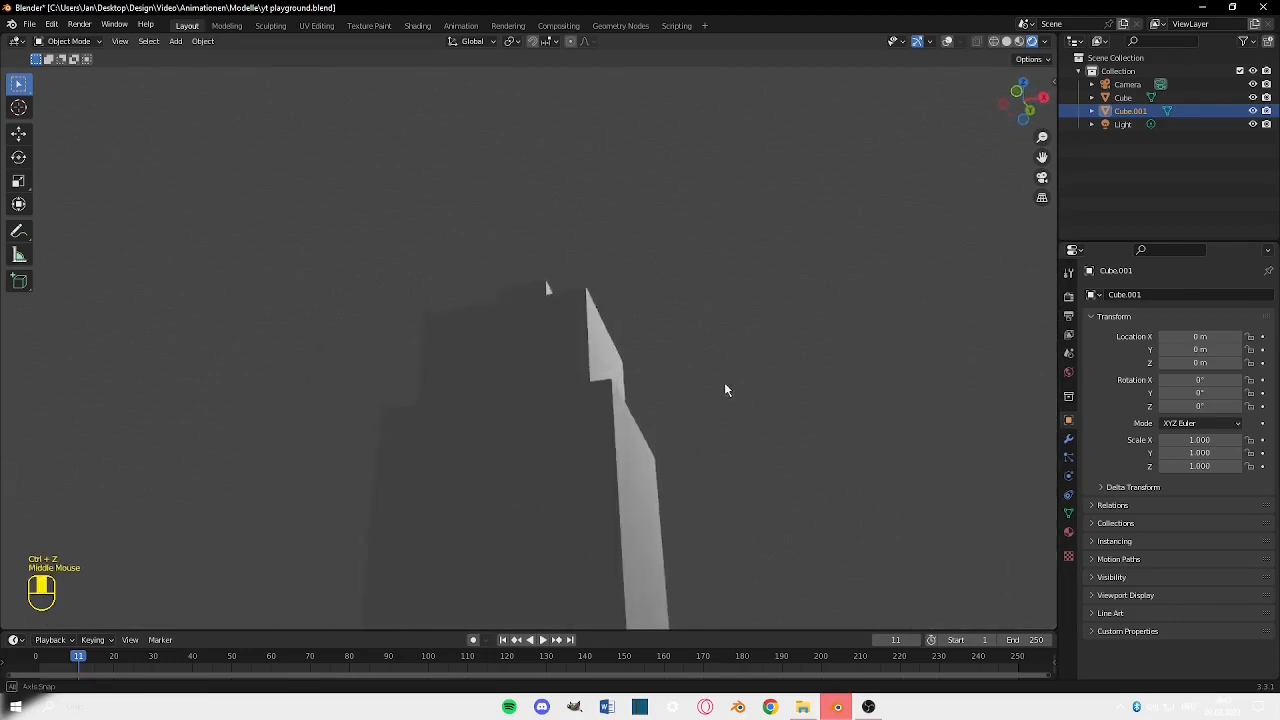
# Return the viewport from rendered to solid shading.
pyautogui.moveTo(724, 386); pyautogui.dragTo(660, 412, button='middle')
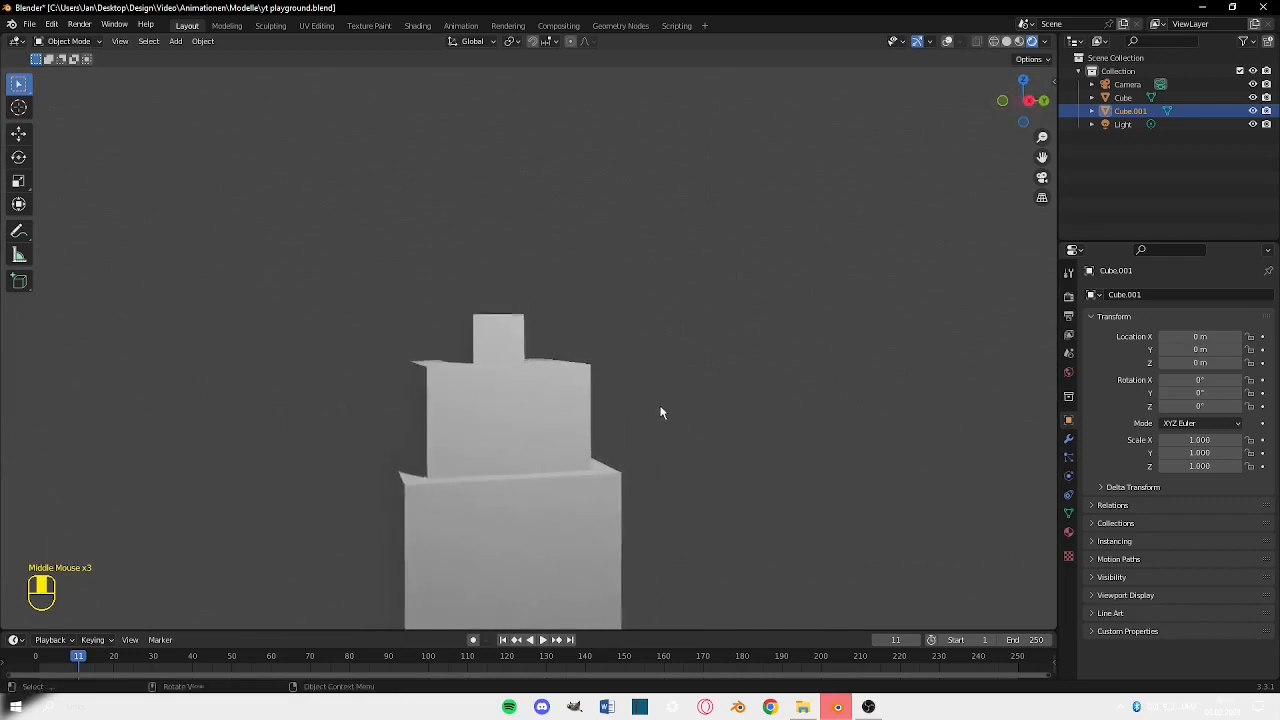
pyautogui.moveTo(416, 508); pyautogui.dragTo(484, 486, button='middle')
pyautogui.moveTo(672, 410); pyautogui.dragTo(513, 393, button='middle')
pyautogui.scroll(-2, 648, 396)
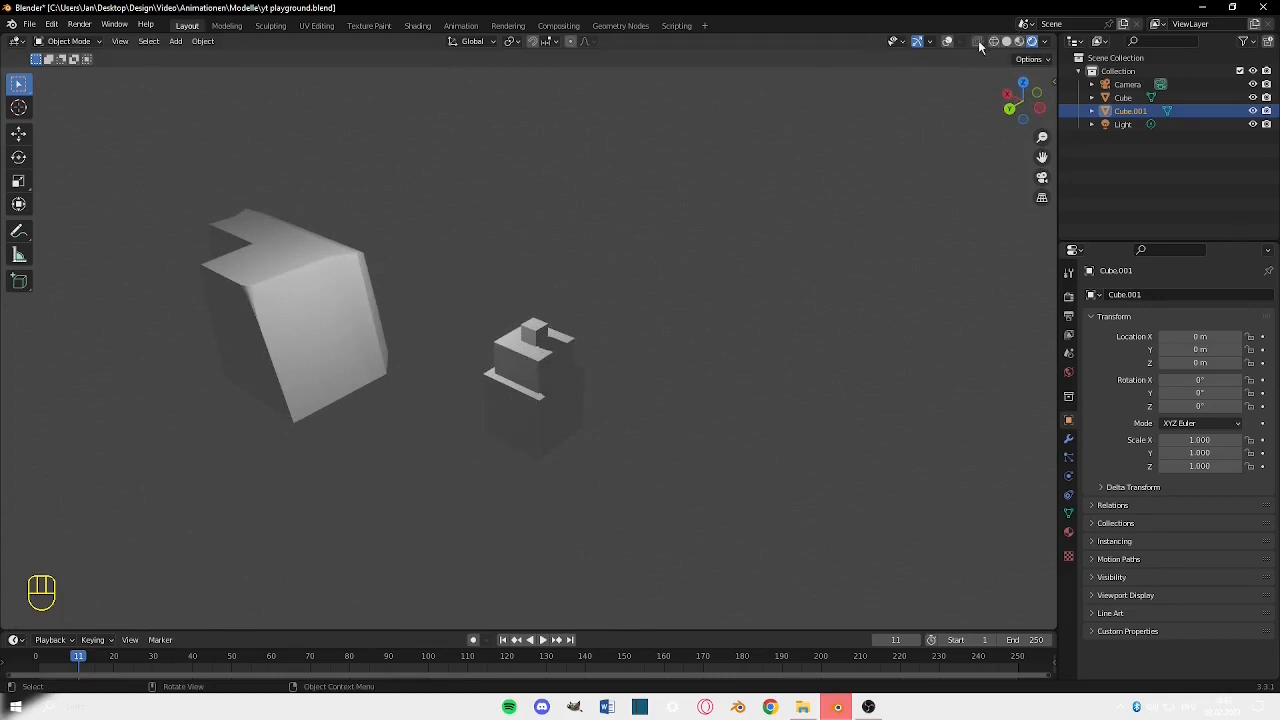
pyautogui.press('capslock')
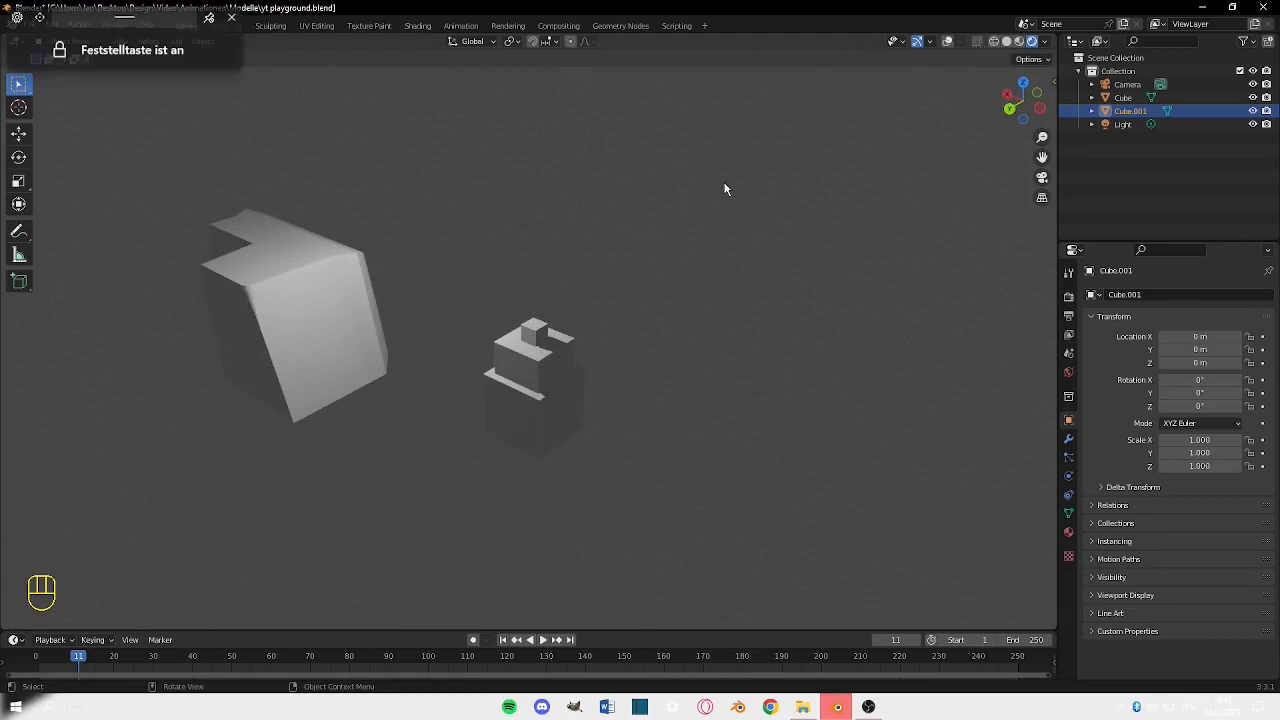
pyautogui.press('capslock')
pyautogui.press('Tab')
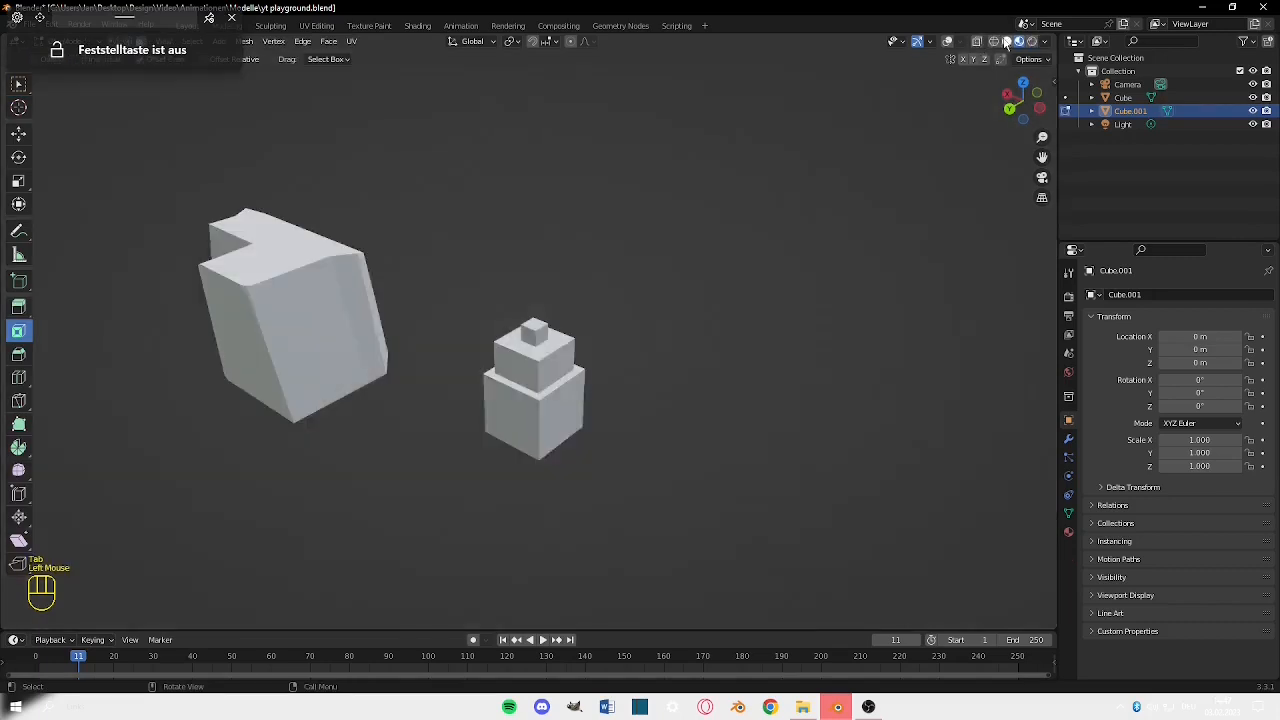
pyautogui.click(1006, 41)
pyautogui.moveTo(848, 130); pyautogui.dragTo(577, 397, button='middle')
pyautogui.scroll(2, 569, 430)
pyautogui.press('Tab')
pyautogui.click(575, 445)
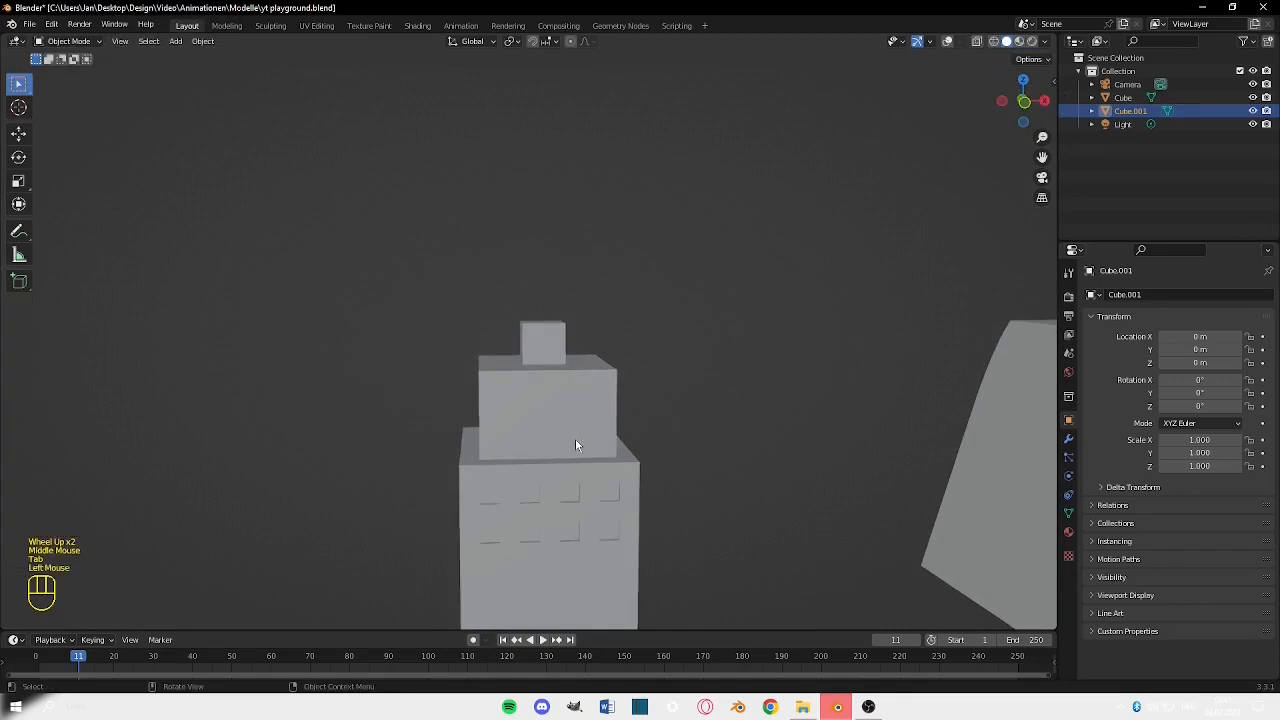
pyautogui.press('Tab')
pyautogui.press('Tab')
pyautogui.press('Tab')
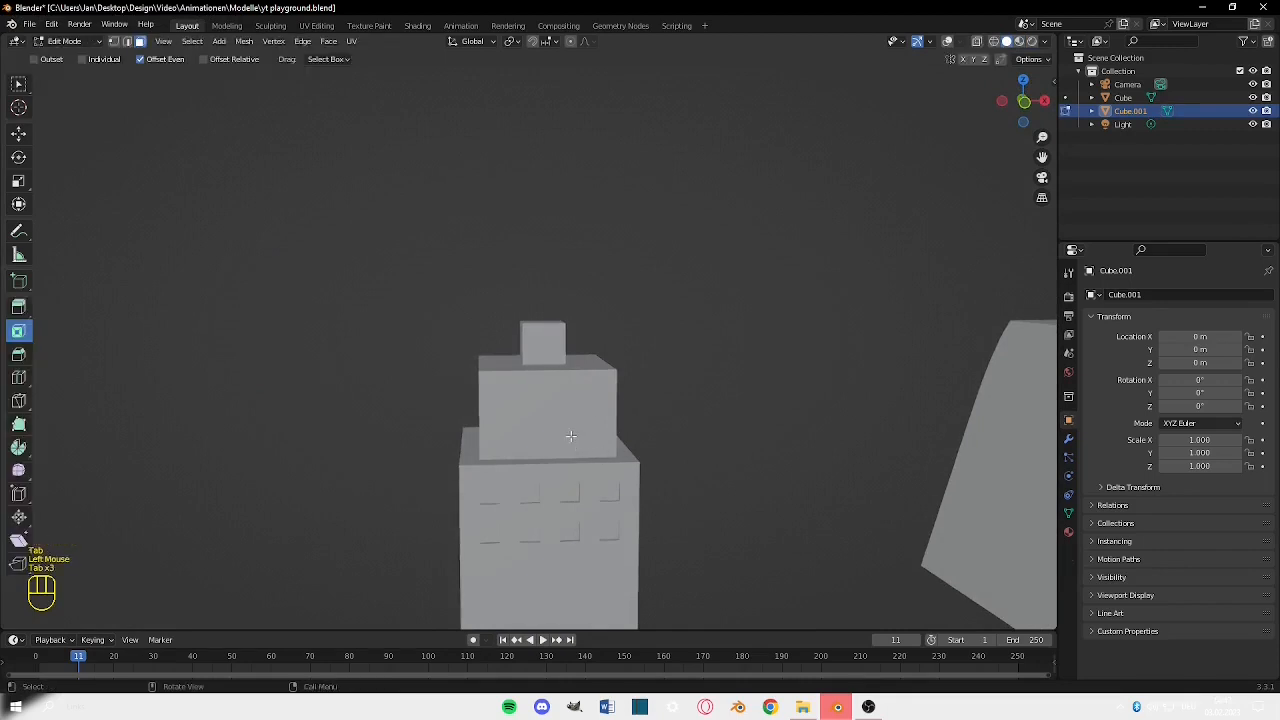
pyautogui.click(570, 436)
pyautogui.press('Tab')
pyautogui.click(568, 432)
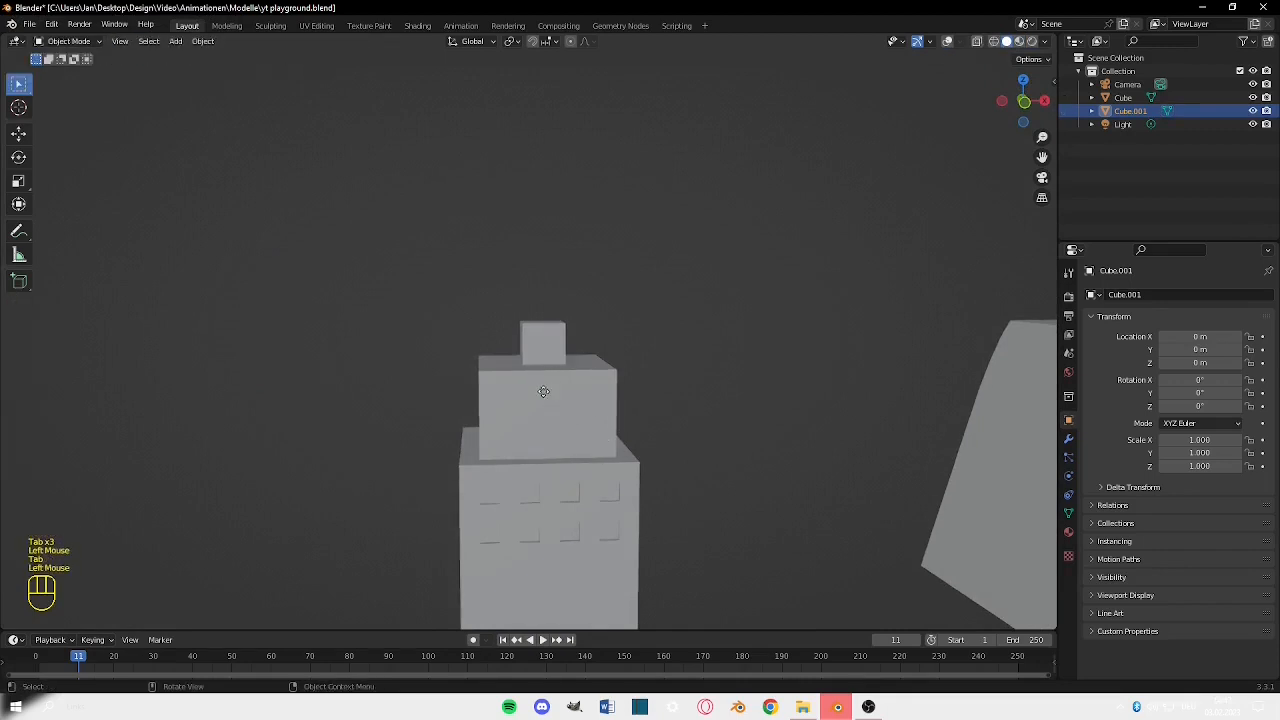
pyautogui.click(555, 373)
pyautogui.moveTo(555, 373); pyautogui.dragTo(569, 280, button='middle')
pyautogui.click(569, 280)
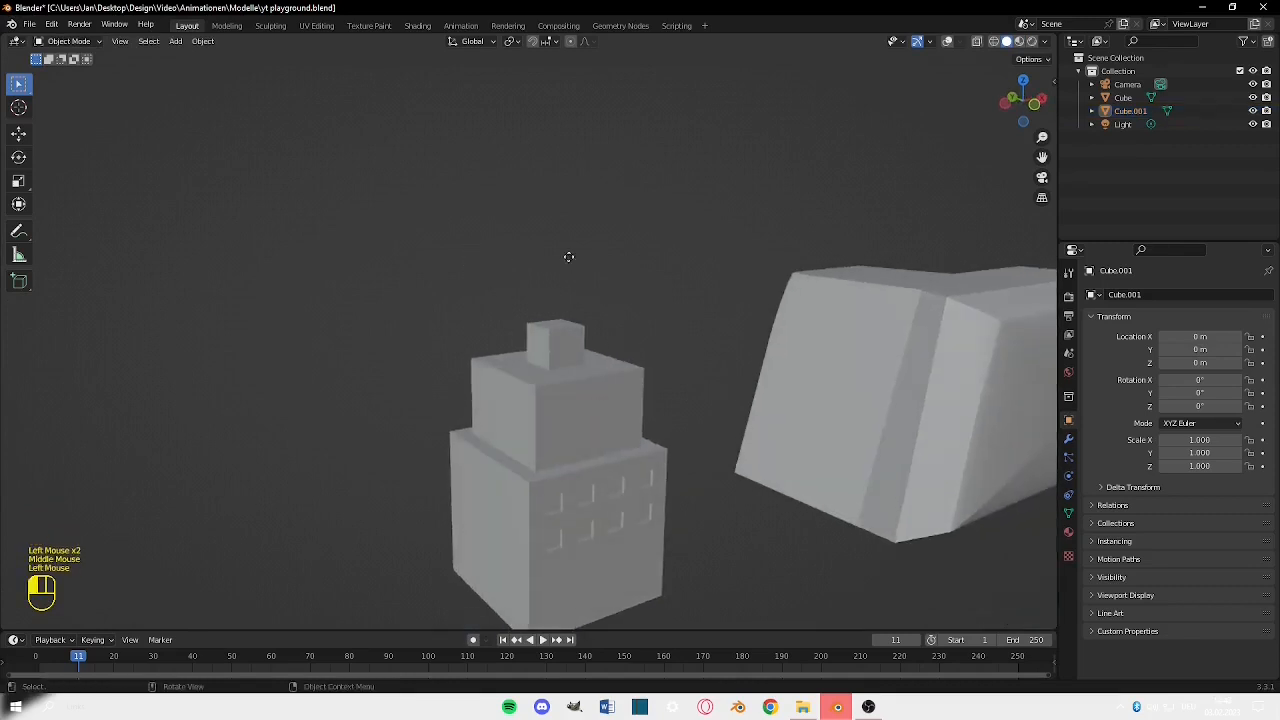
# Show the viewport overlays again, select the tower and enter Edit Mode.
pyautogui.click(948, 41)
pyautogui.doubleClick(603, 408)
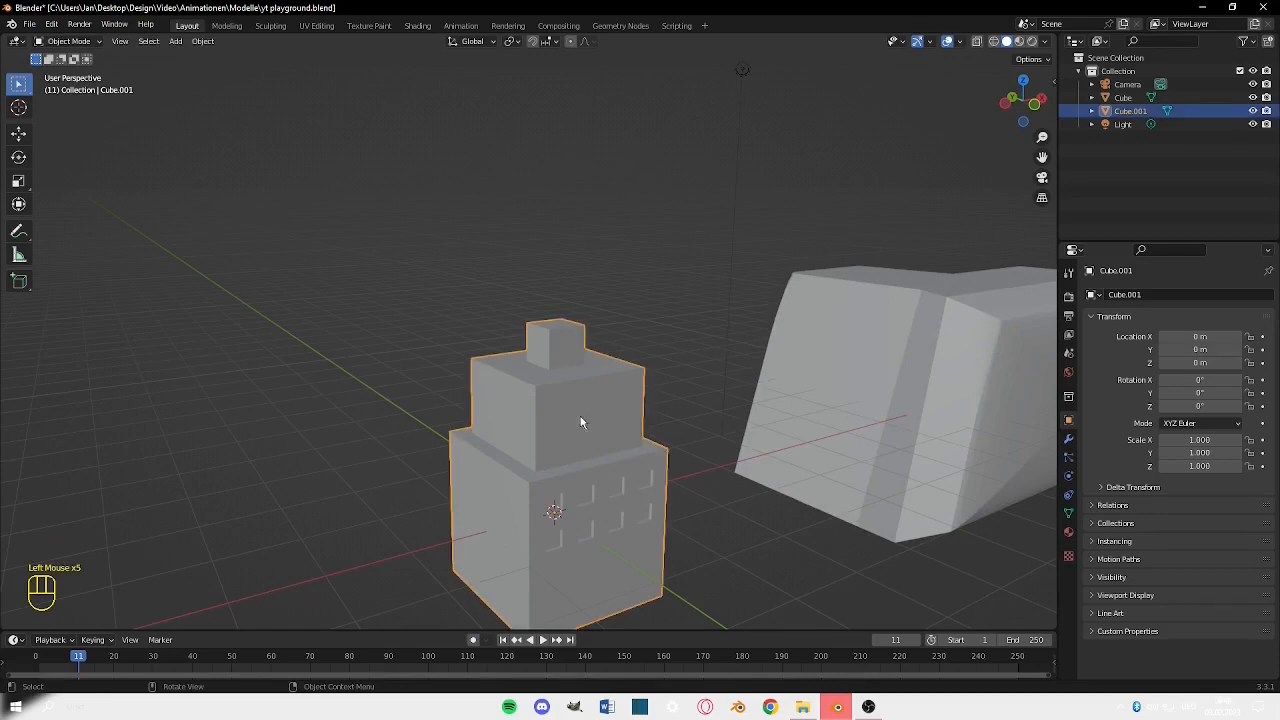
pyautogui.press('Tab')
# Select the middle face on top of the tower's smallest block and inset it about 0.093 m.
pyautogui.moveTo(706, 478); pyautogui.dragTo(707, 405, button='middle')
pyautogui.click(709, 317)
pyautogui.moveTo(775, 430); pyautogui.dragTo(685, 355, button='middle')
pyautogui.moveTo(657, 469); pyautogui.dragTo(578, 297, button='middle')
pyautogui.press('c')
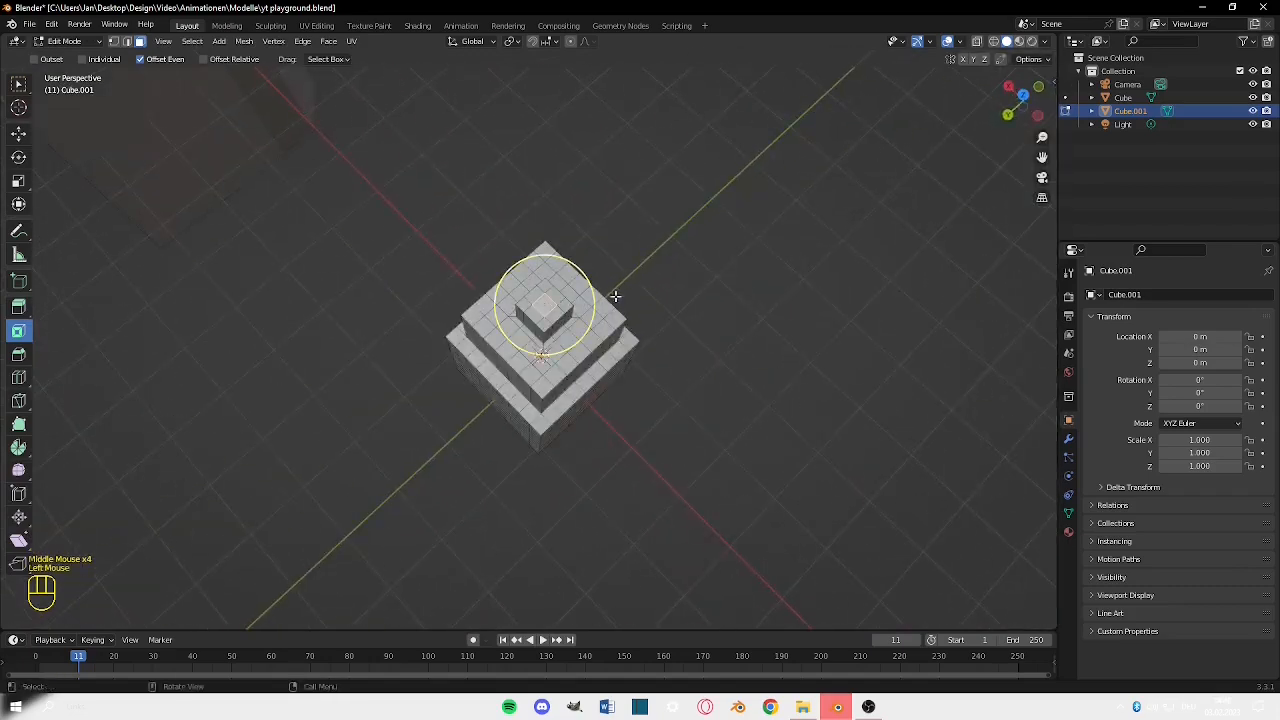
pyautogui.click(545, 305)
pyautogui.moveTo(594, 302); pyautogui.dragTo(588, 303)
# Extrude the tiny inset face upward about 1.135 m as an antenna, and move its tip down about 0.457 m along Z.
pyautogui.press('e')
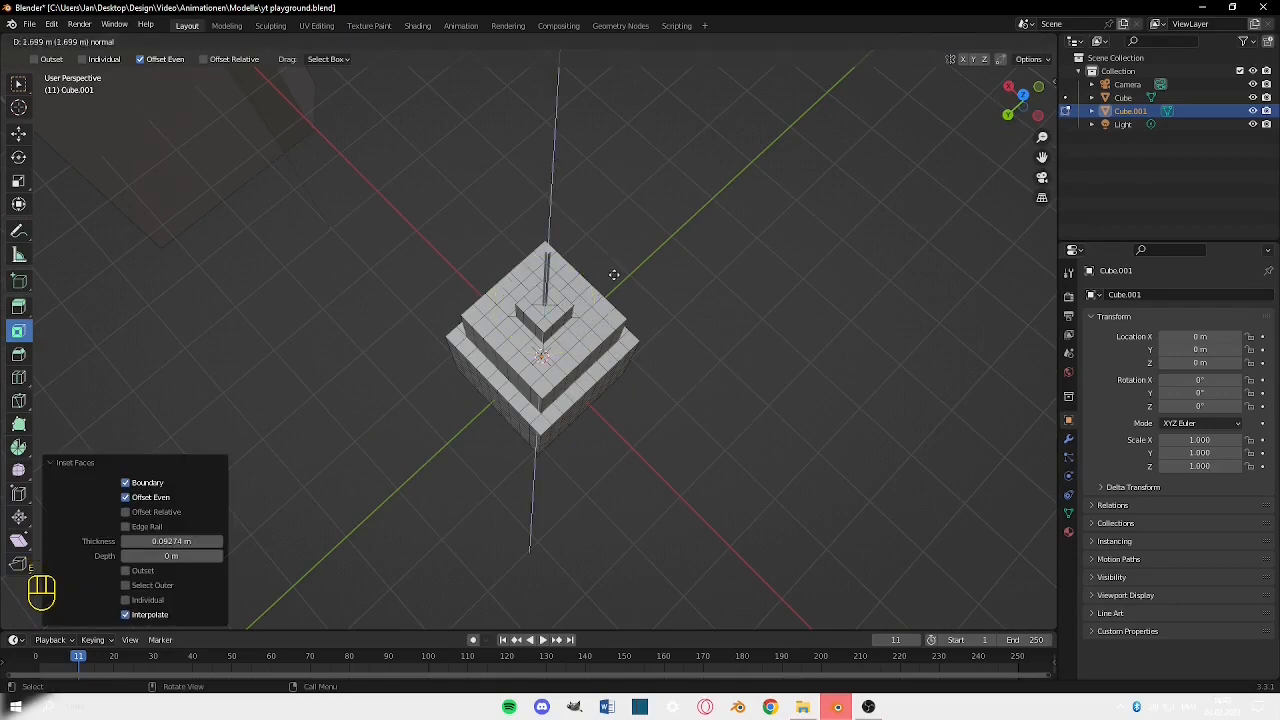
pyautogui.click(598, 288)
pyautogui.moveTo(598, 288); pyautogui.dragTo(570, 348, button='middle')
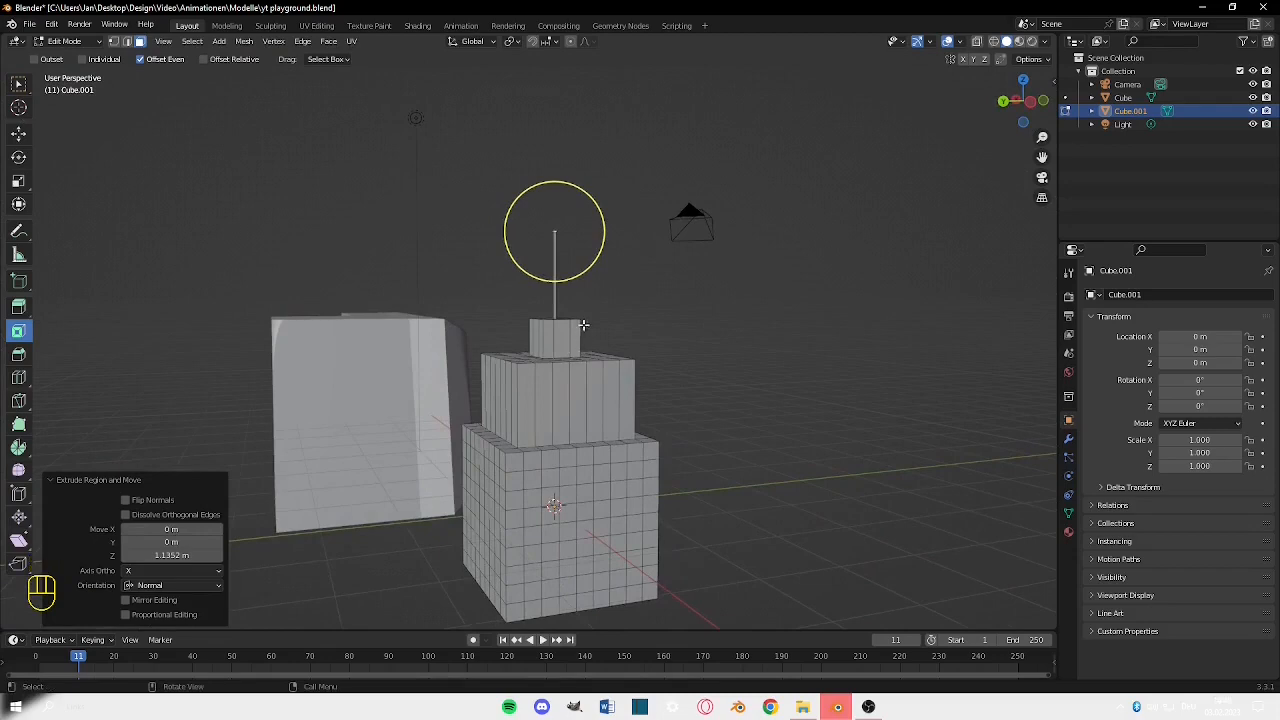
pyautogui.press('g')
pyautogui.click(555, 268)
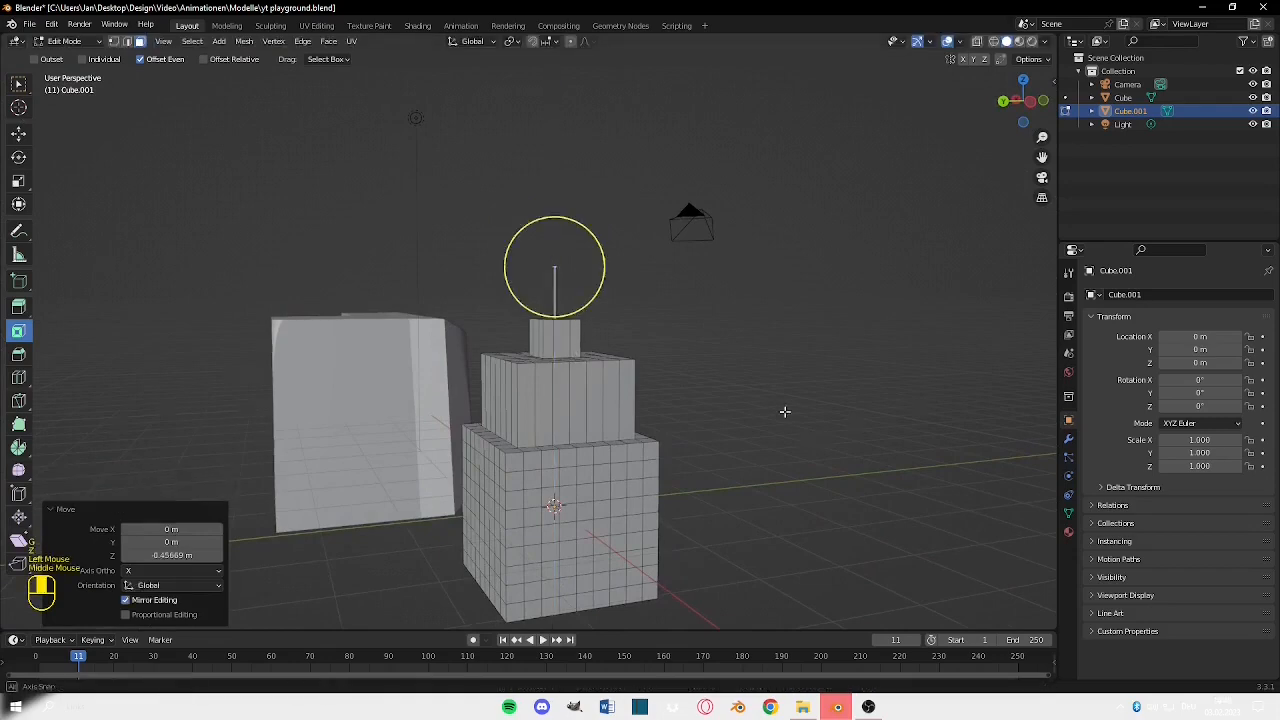
# Examine the finished tower and its antenna from several sides, and start the animation playback.
pyautogui.moveTo(555, 268); pyautogui.dragTo(554, 424, button='middle')
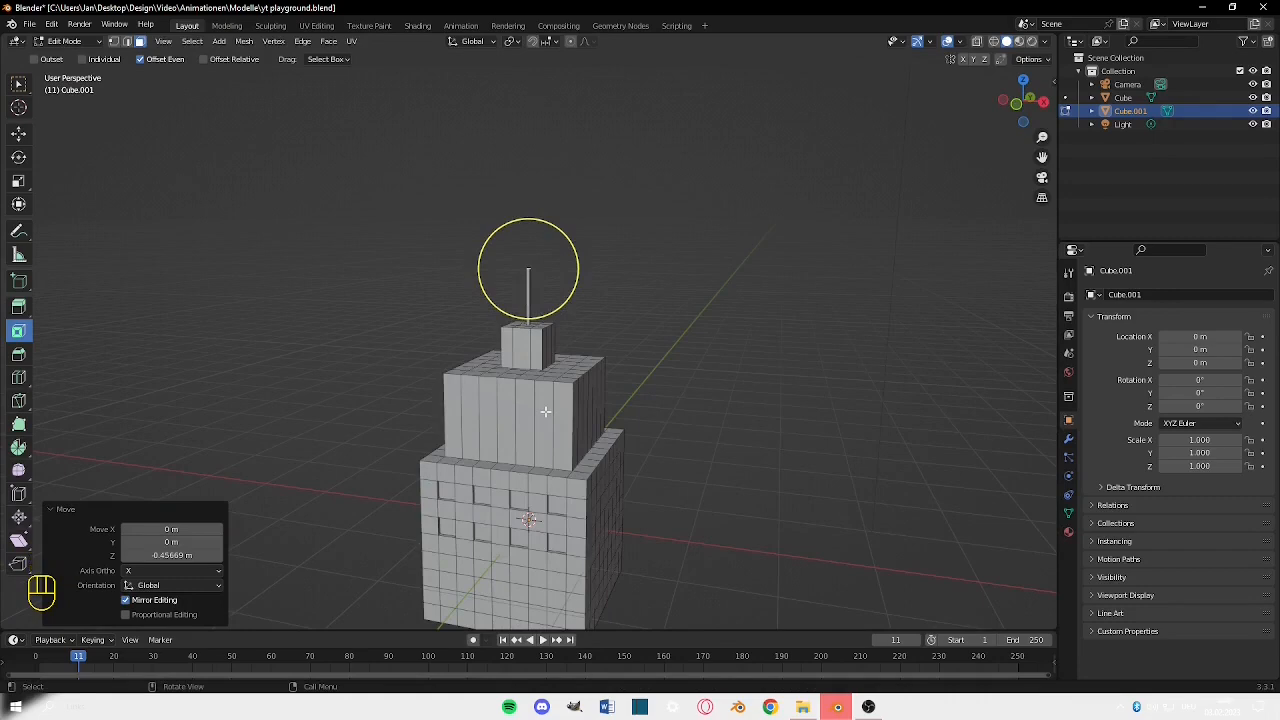
pyautogui.moveTo(619, 299); pyautogui.dragTo(677, 340, button='middle')
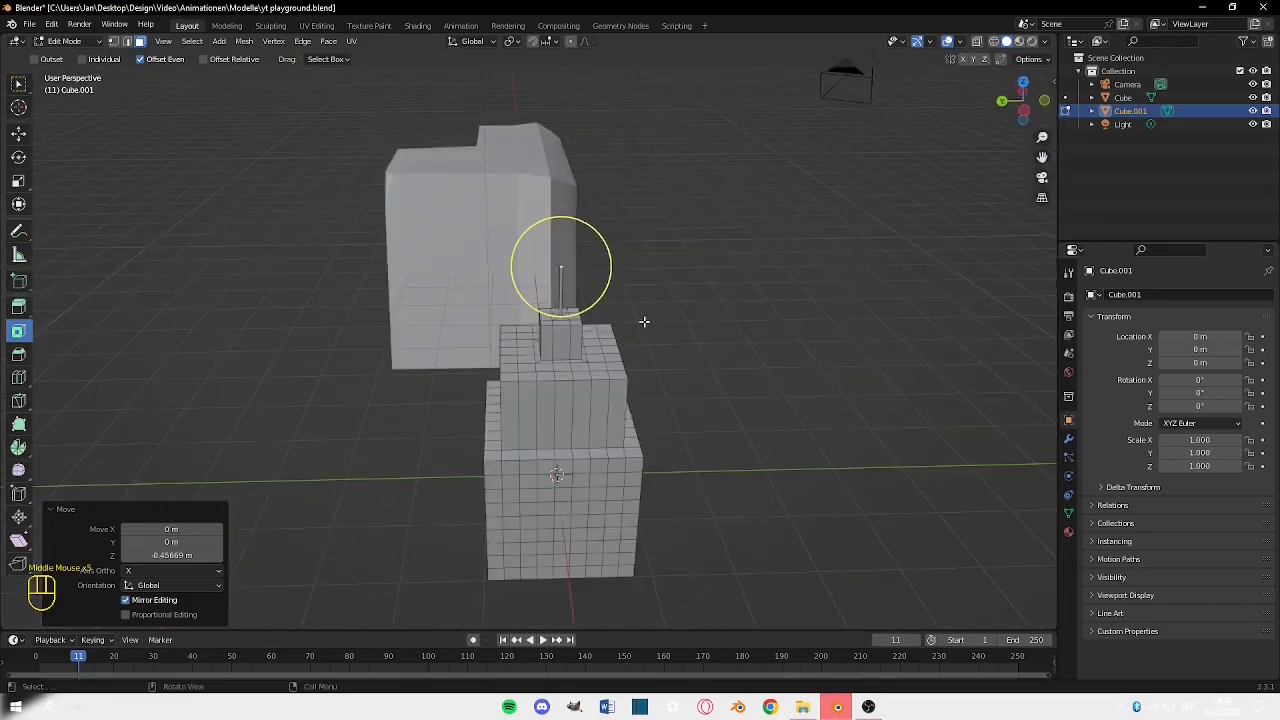
pyautogui.moveTo(823, 187); pyautogui.dragTo(710, 204, button='middle')
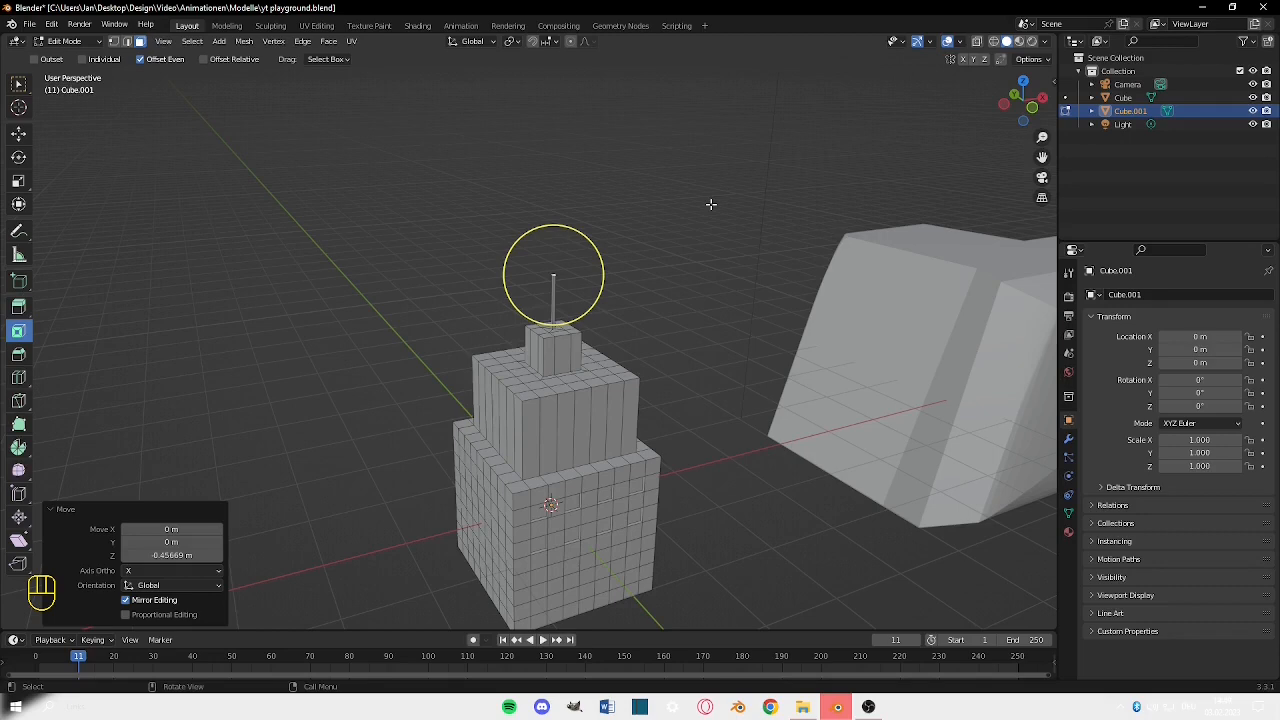
pyautogui.press('space')
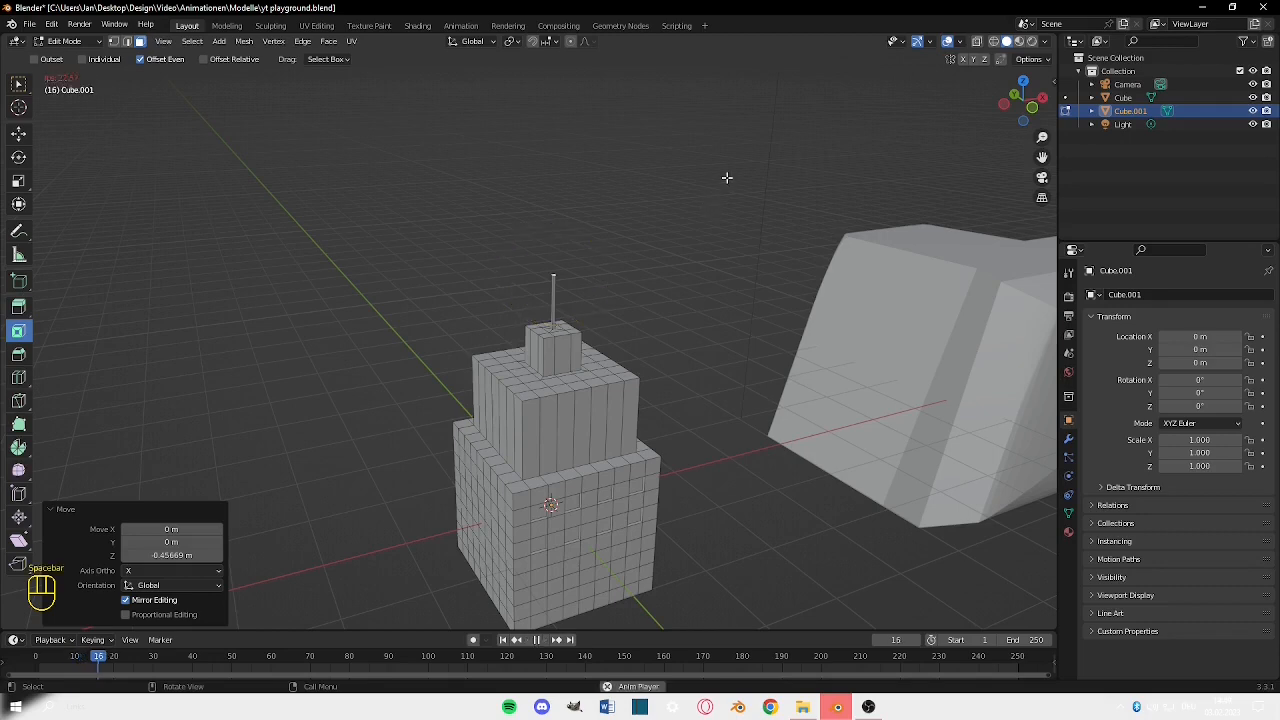